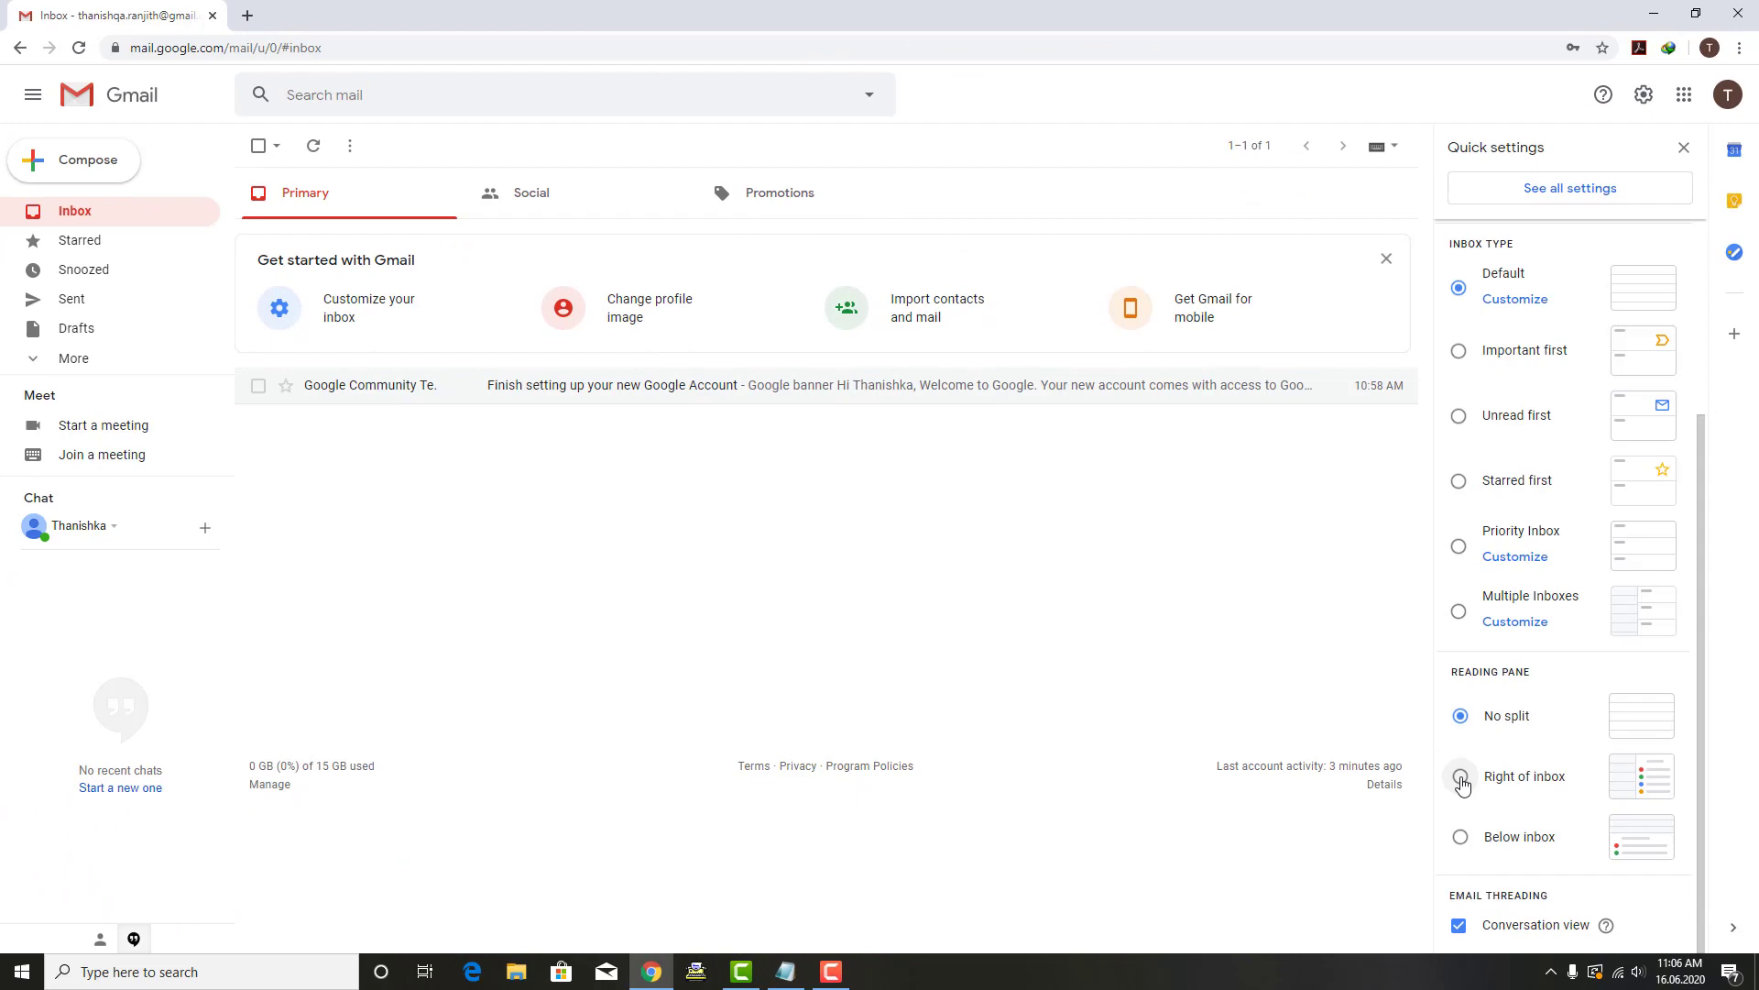
Step: Set Gmail's reading pane to Right of inbox and reload Gmail to apply it
click(1461, 777)
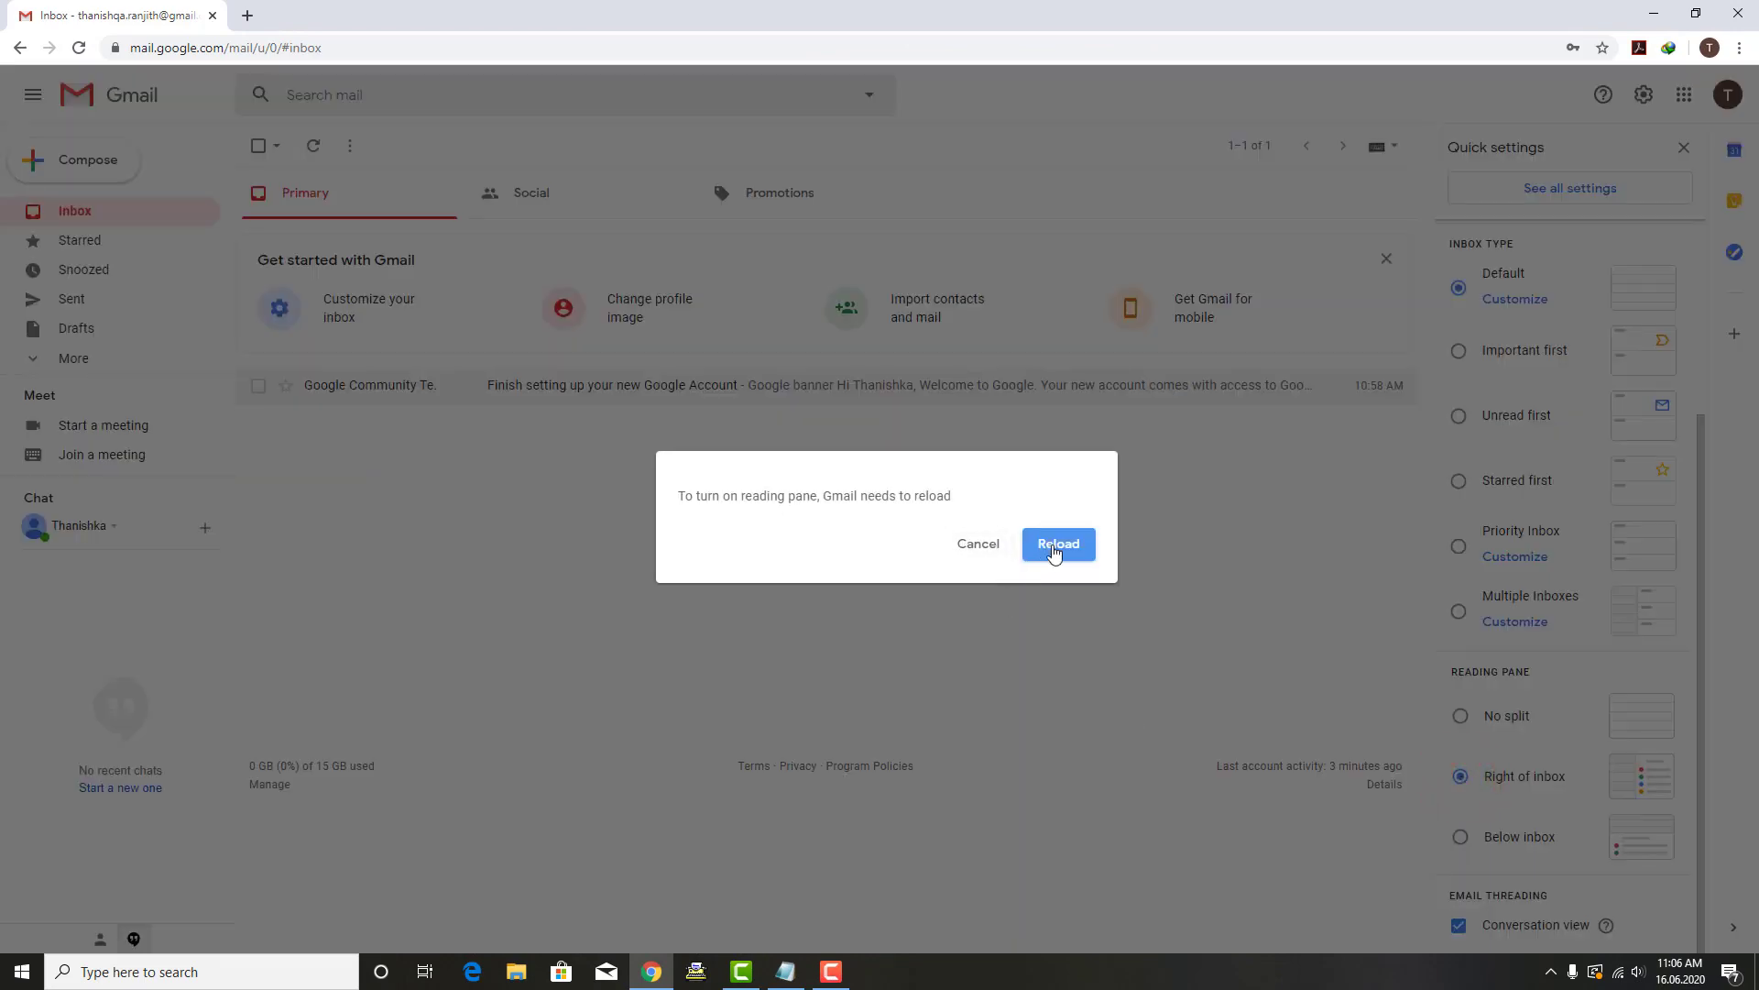
click(1054, 550)
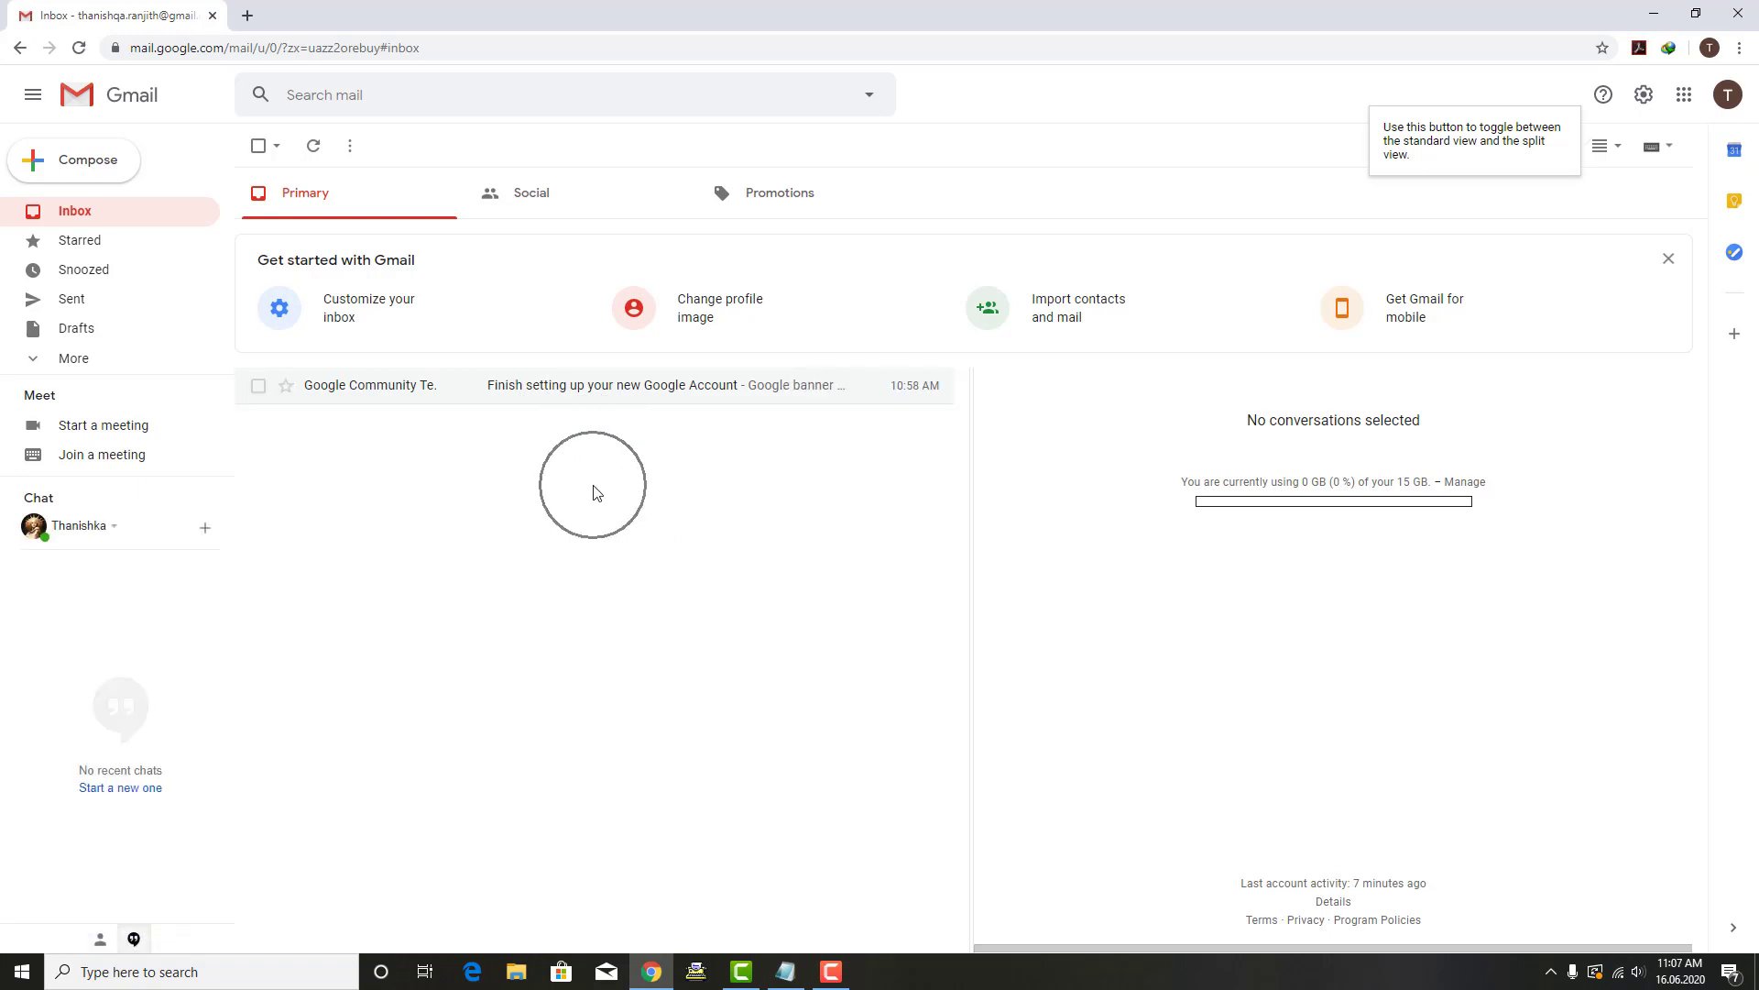
Step: Read the Google account welcome email in the right-hand pane, then bring up Quick settings
click(629, 389)
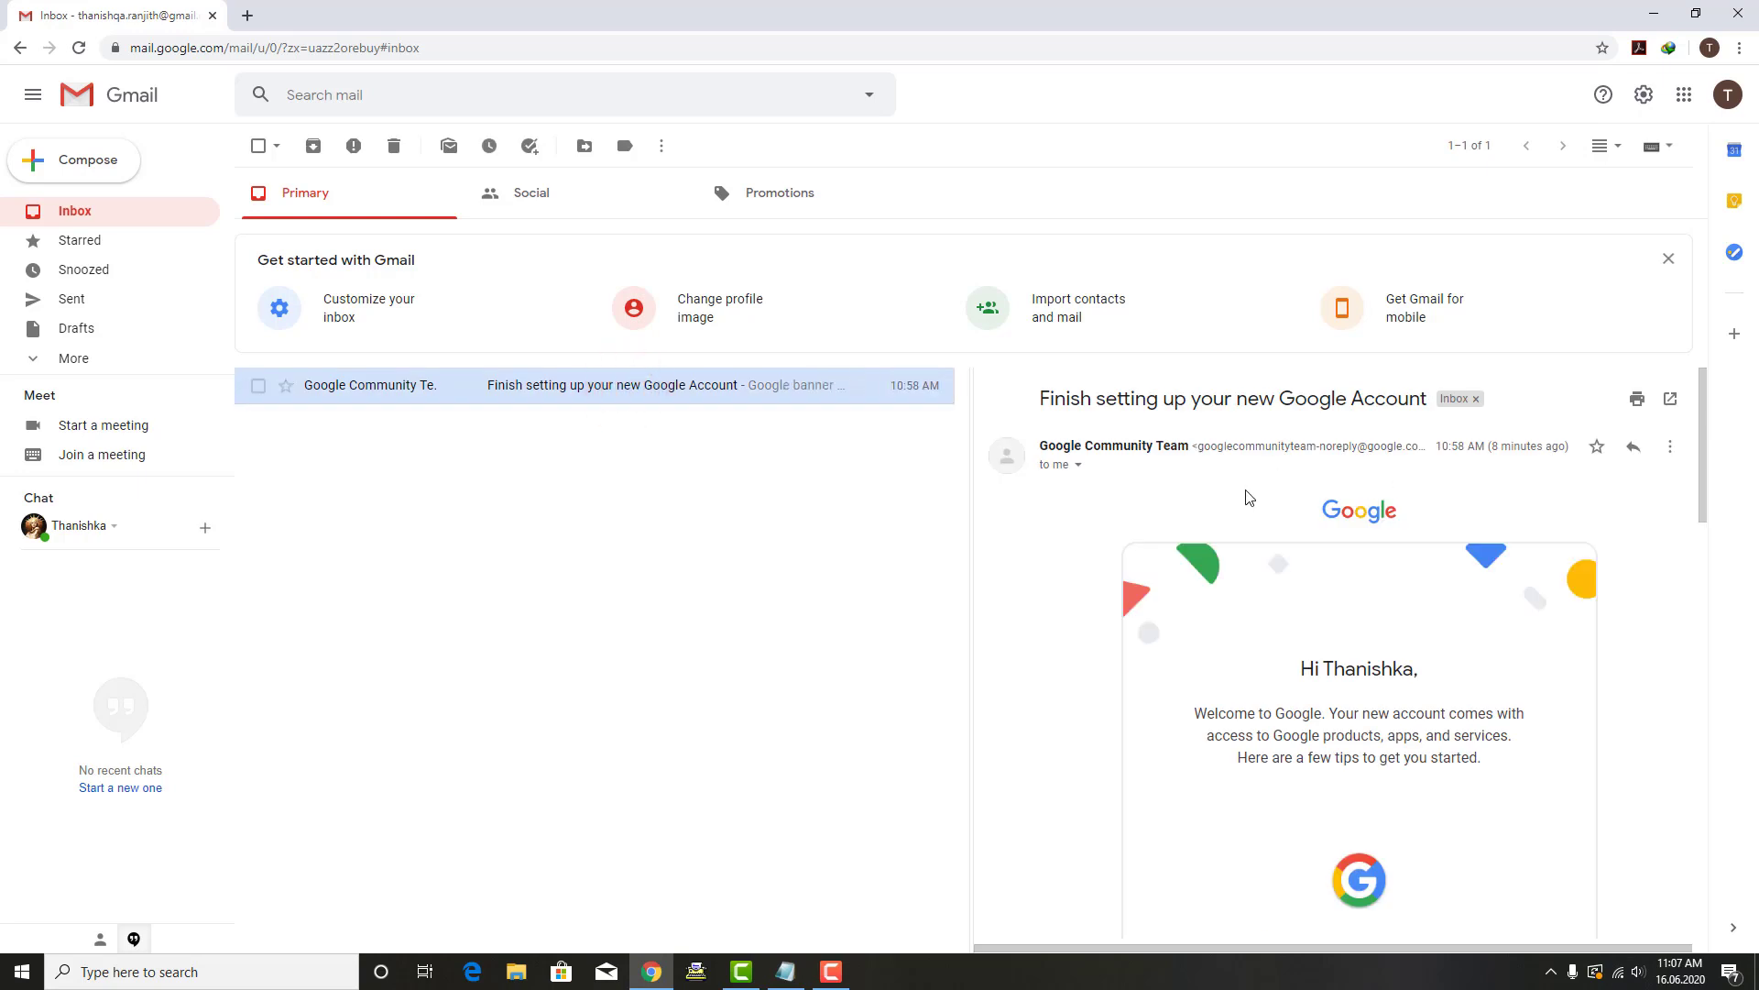
scroll(1248, 497, down, 6)
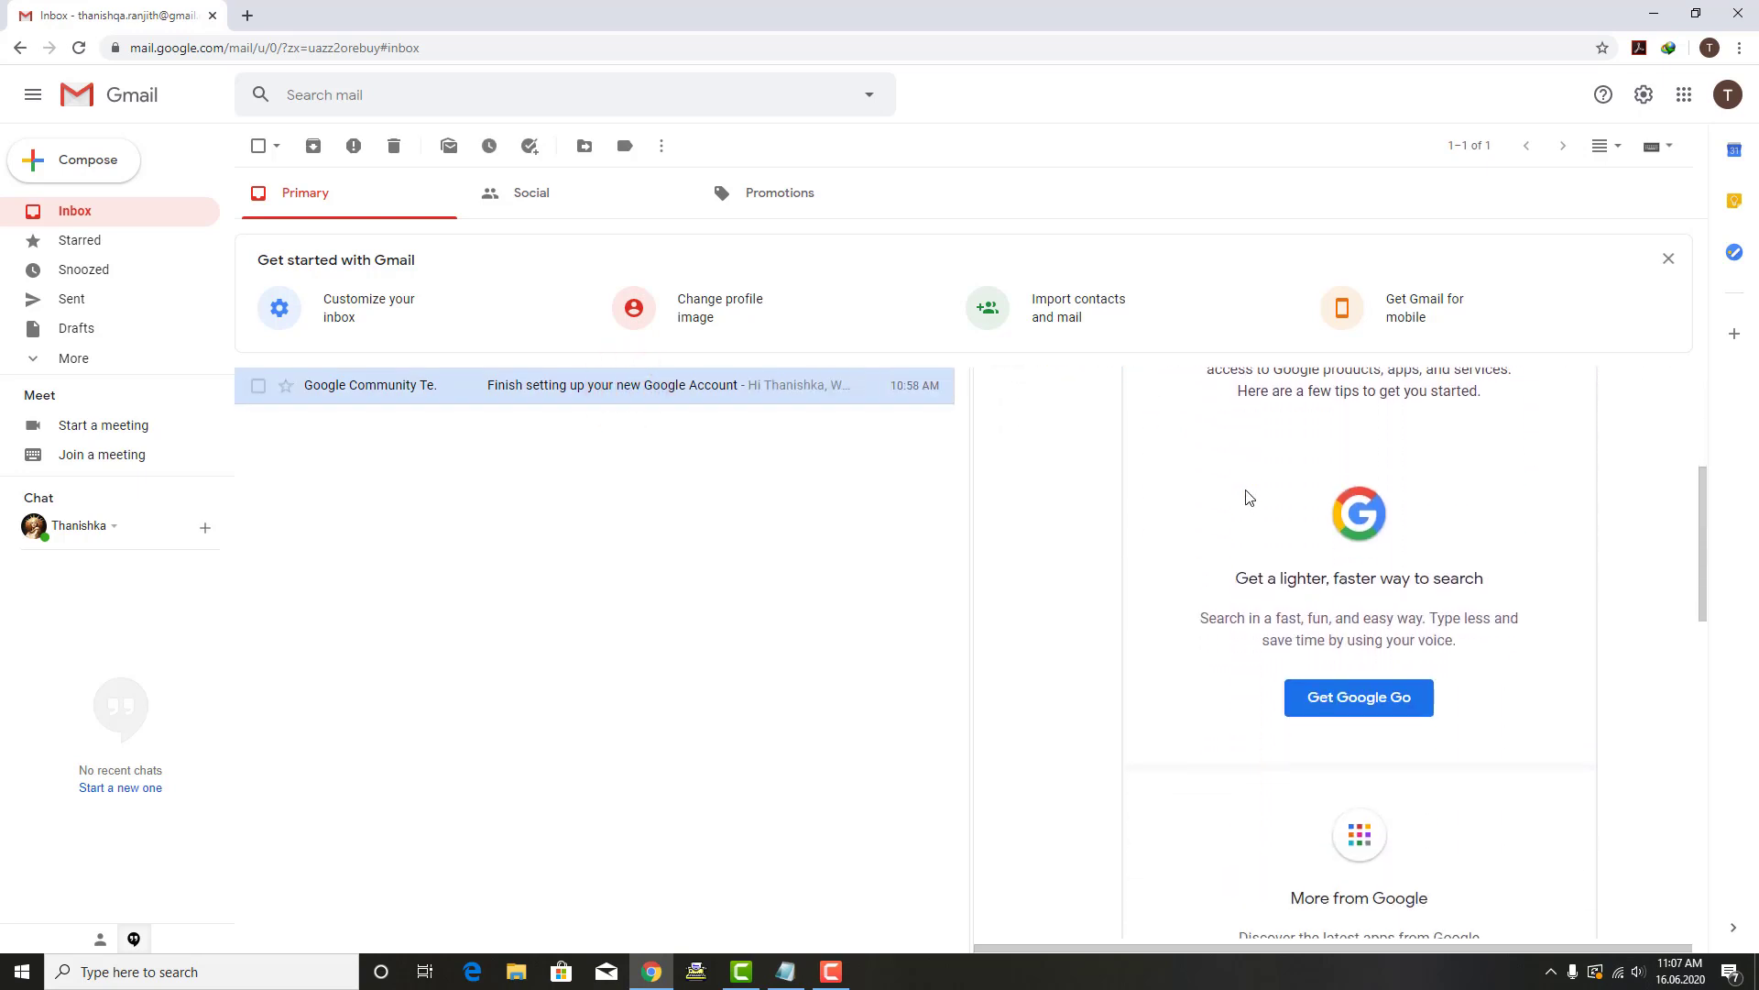
scroll(1191, 563, down, 5)
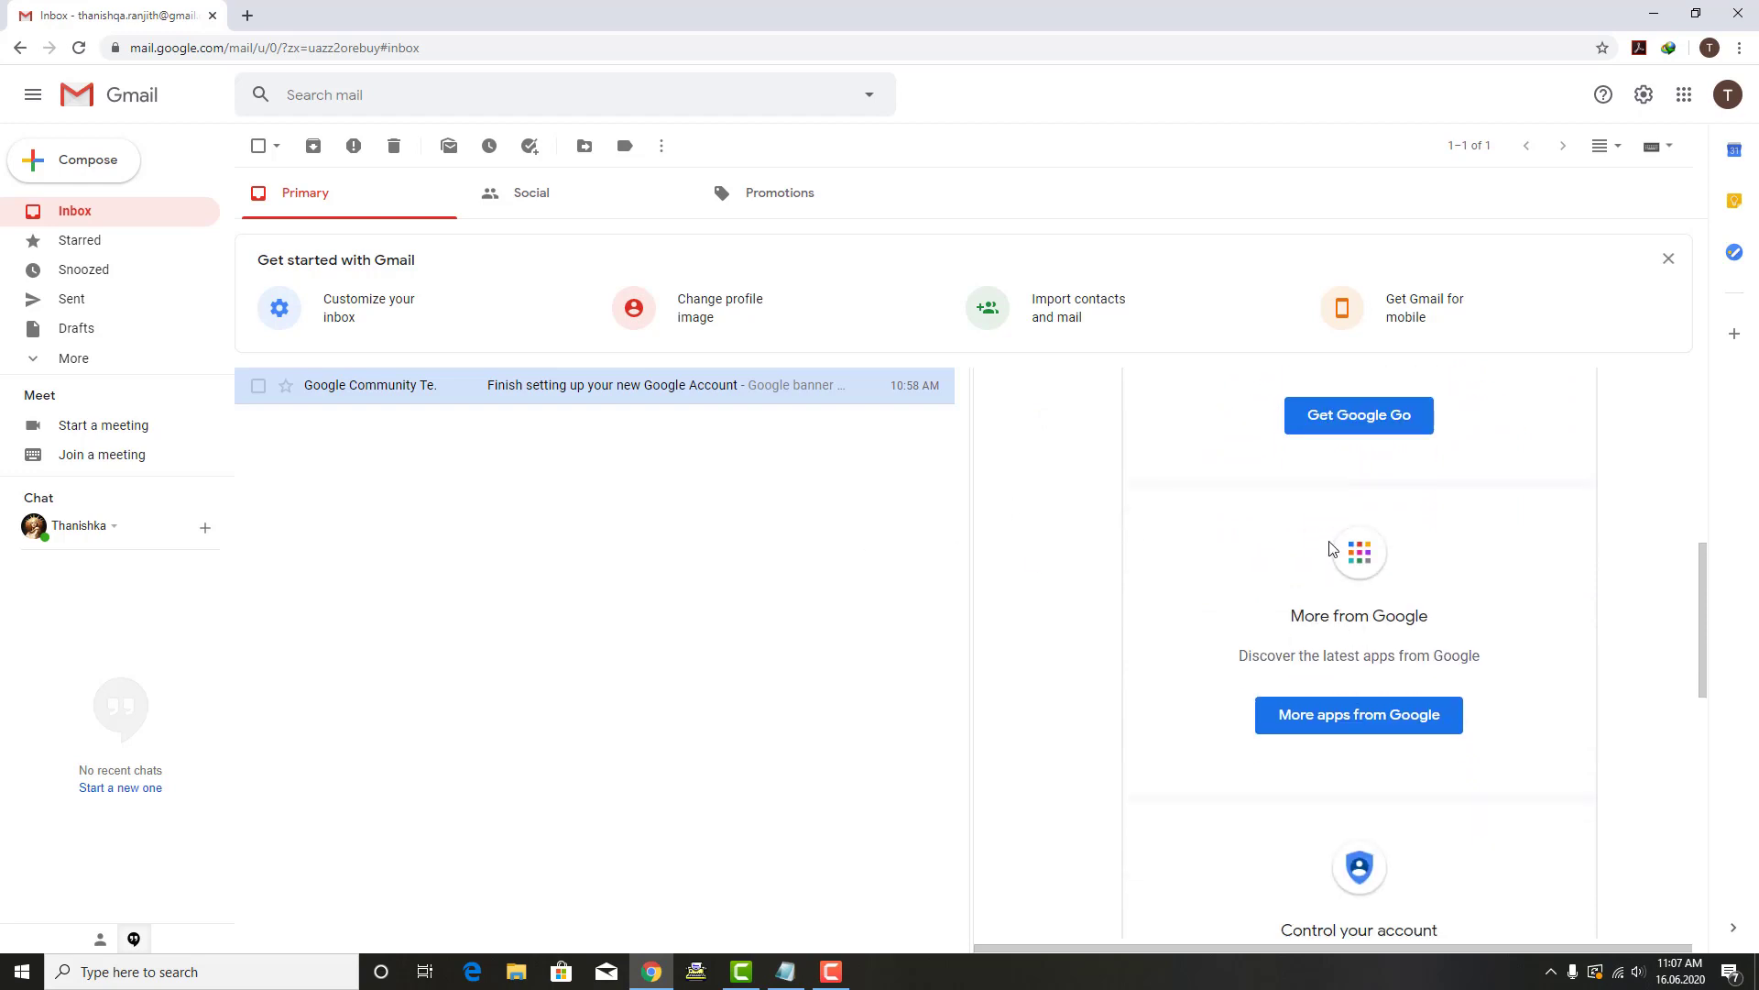
scroll(1323, 568, up, 10)
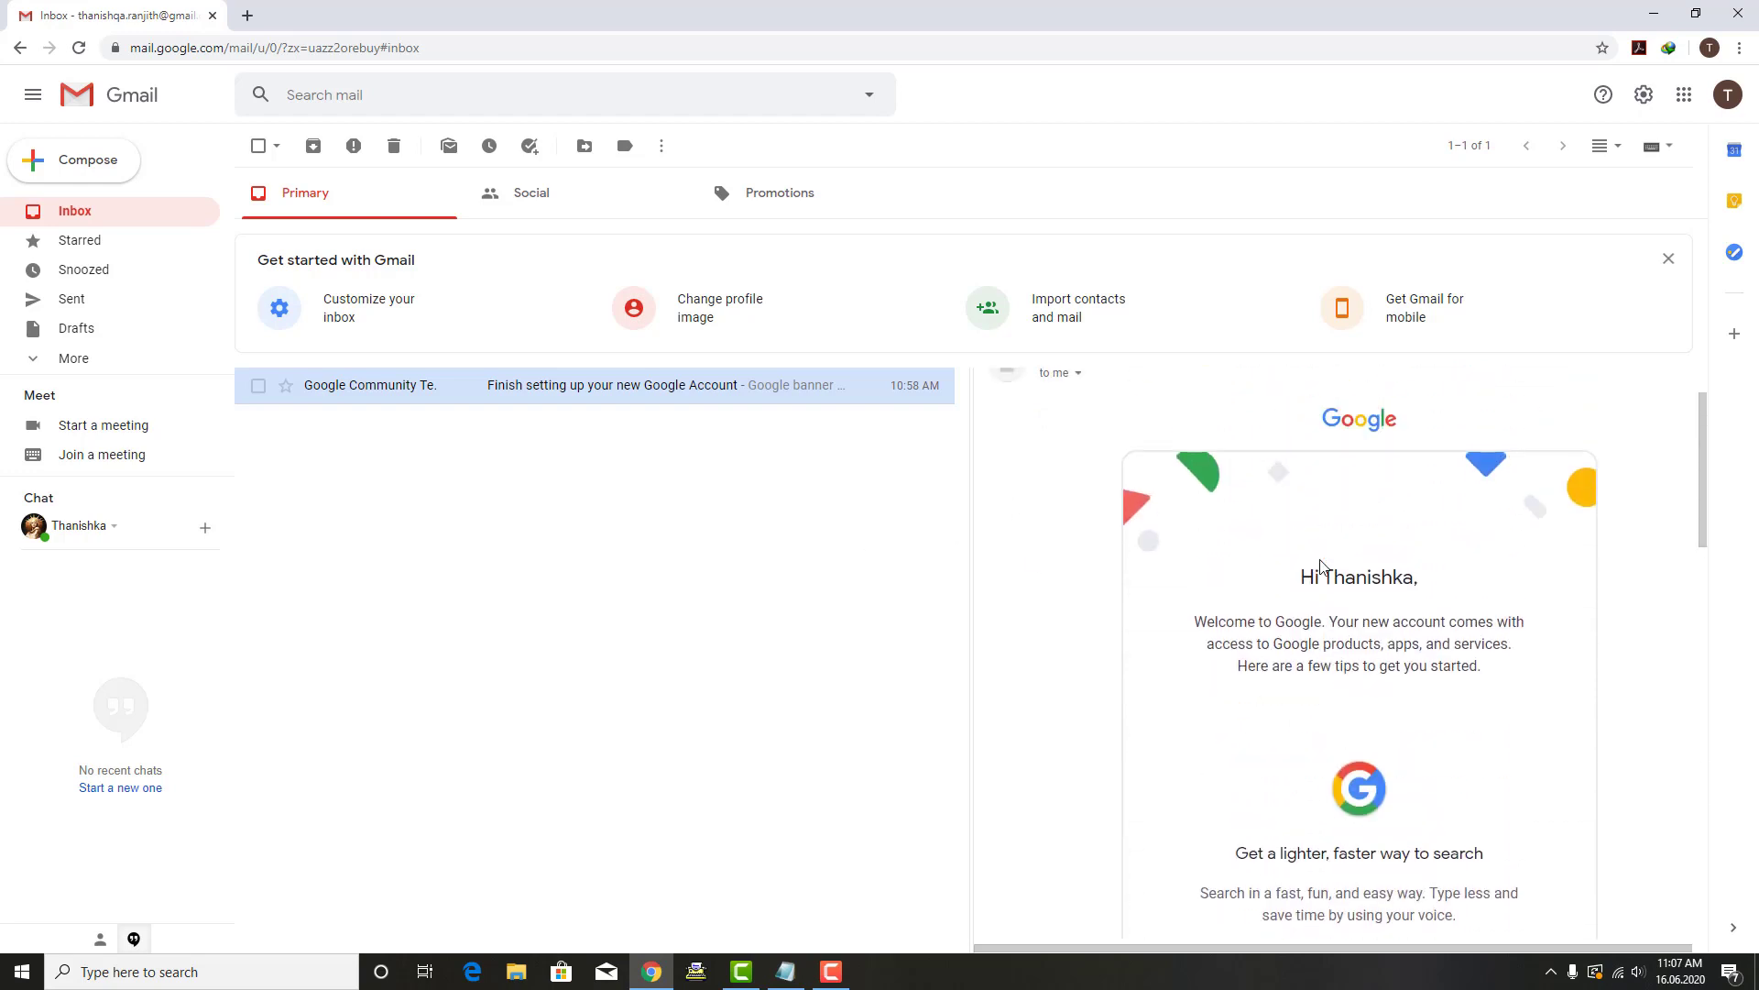
click(1644, 94)
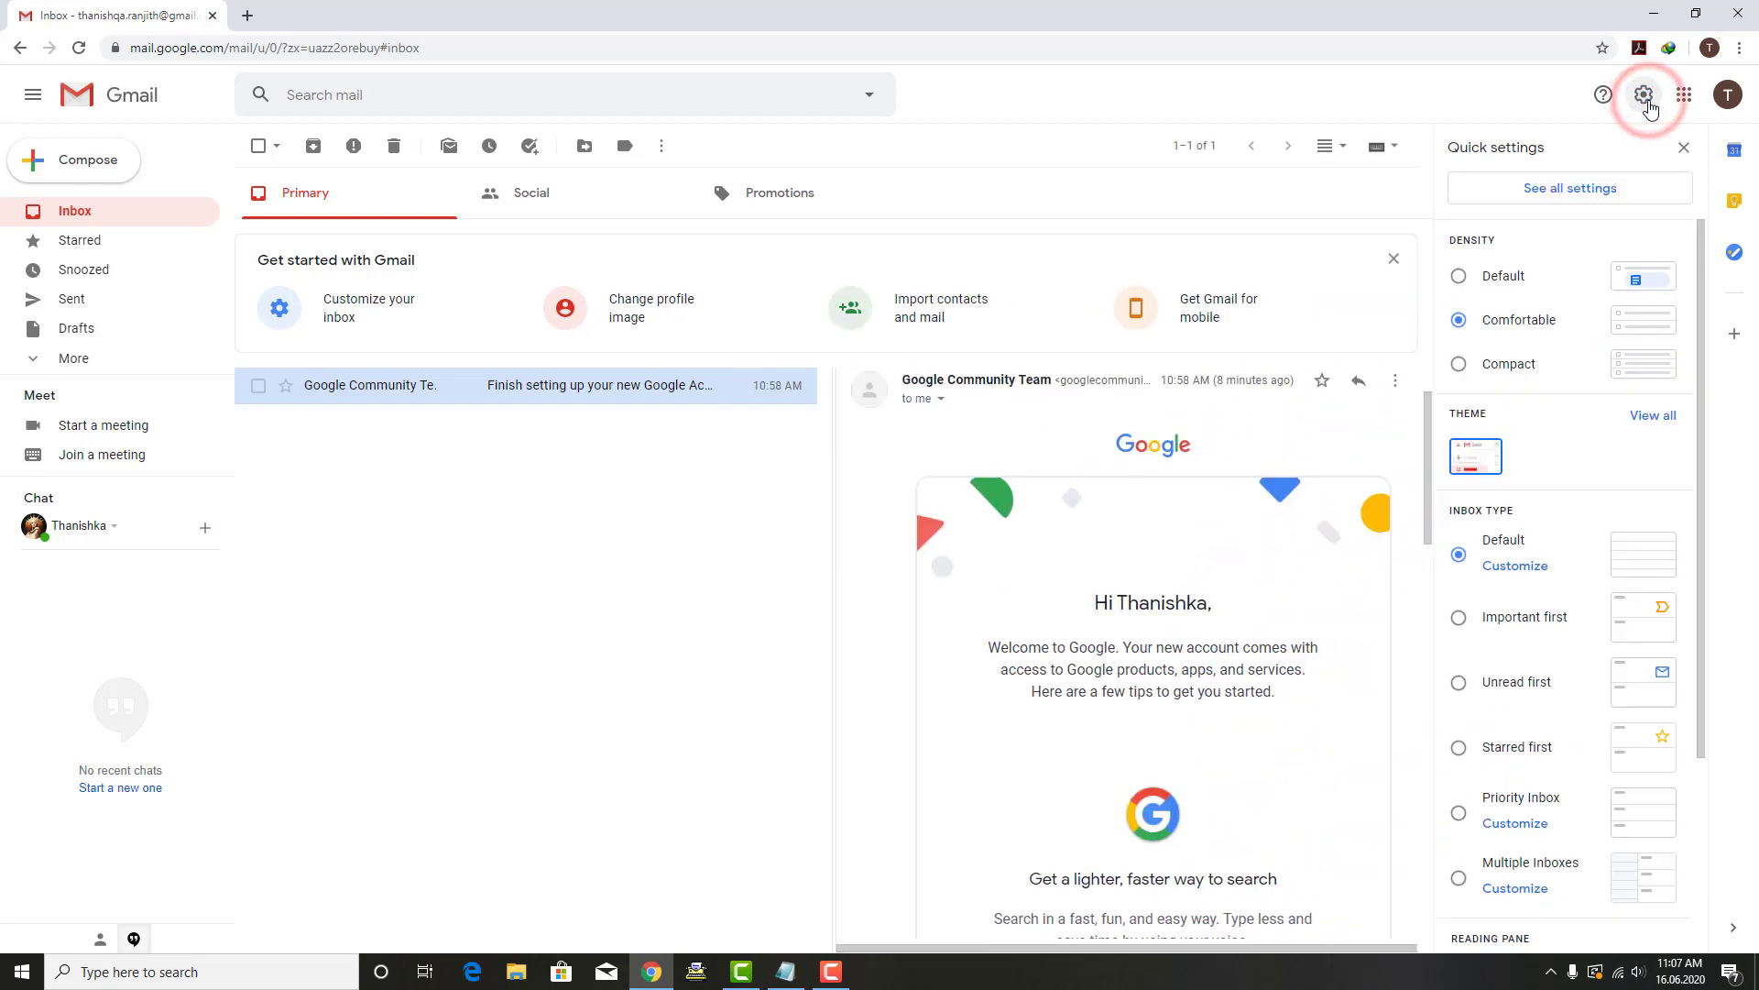
Step: Switch the reading pane to Below inbox and close Quick settings
scroll(1571, 641, down, 3)
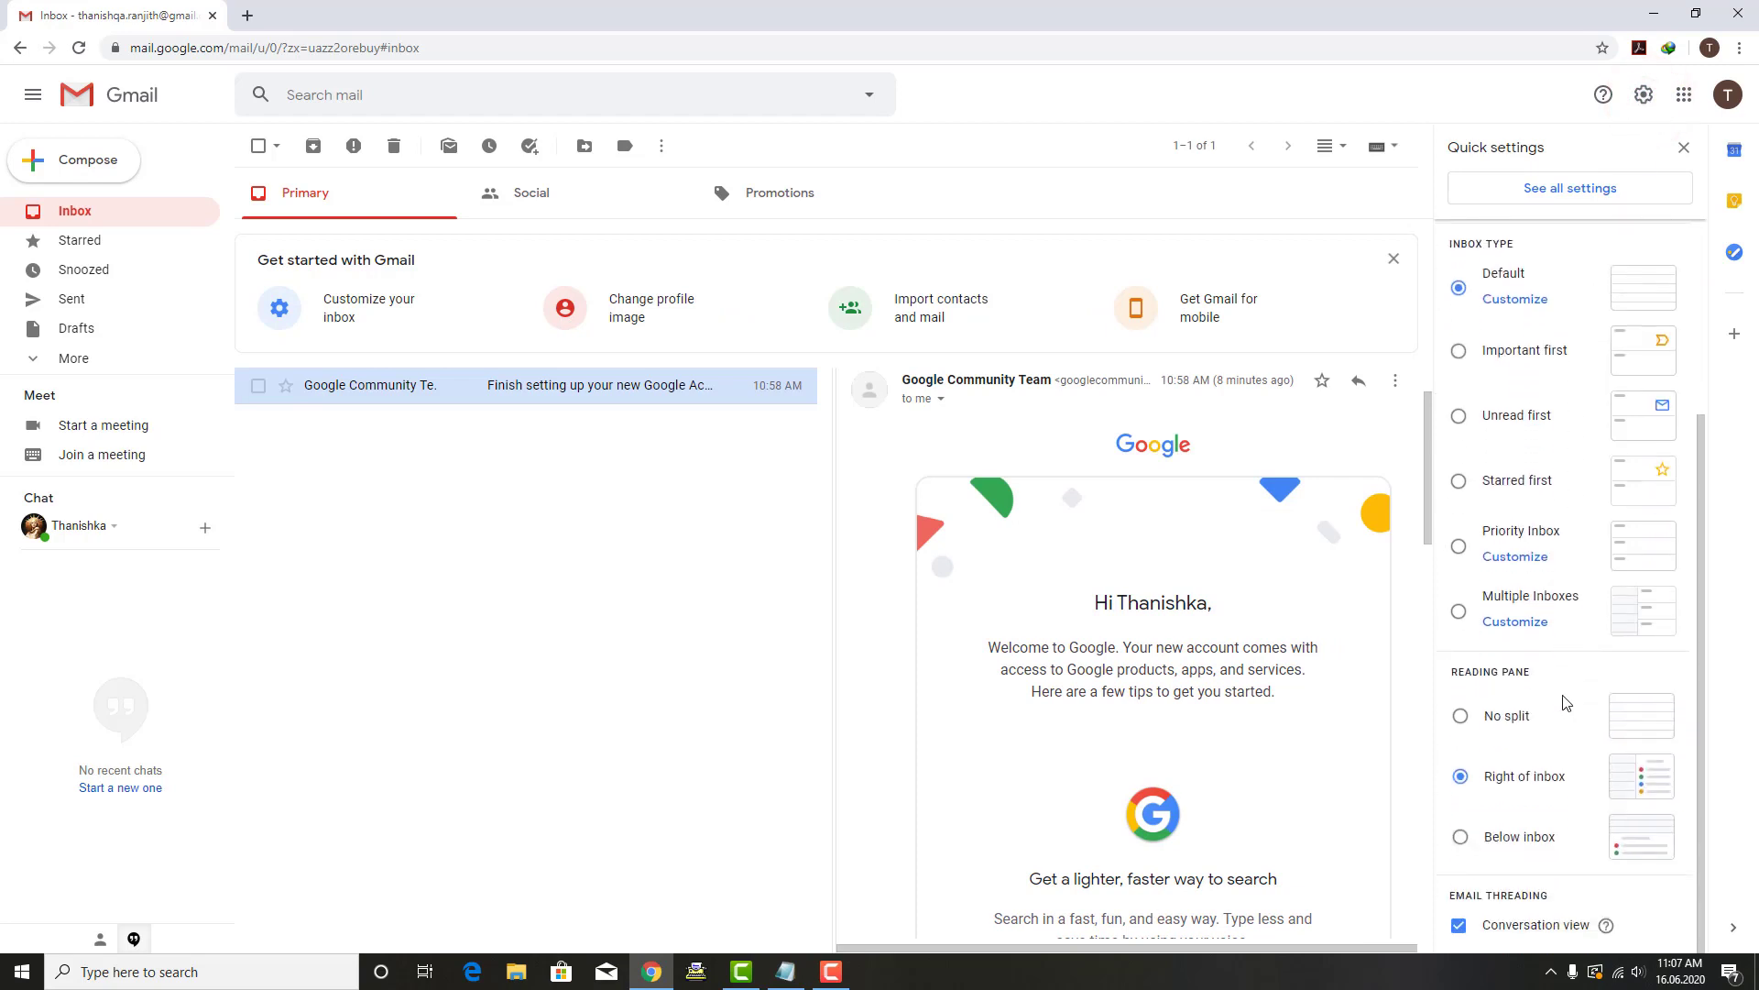
click(1461, 836)
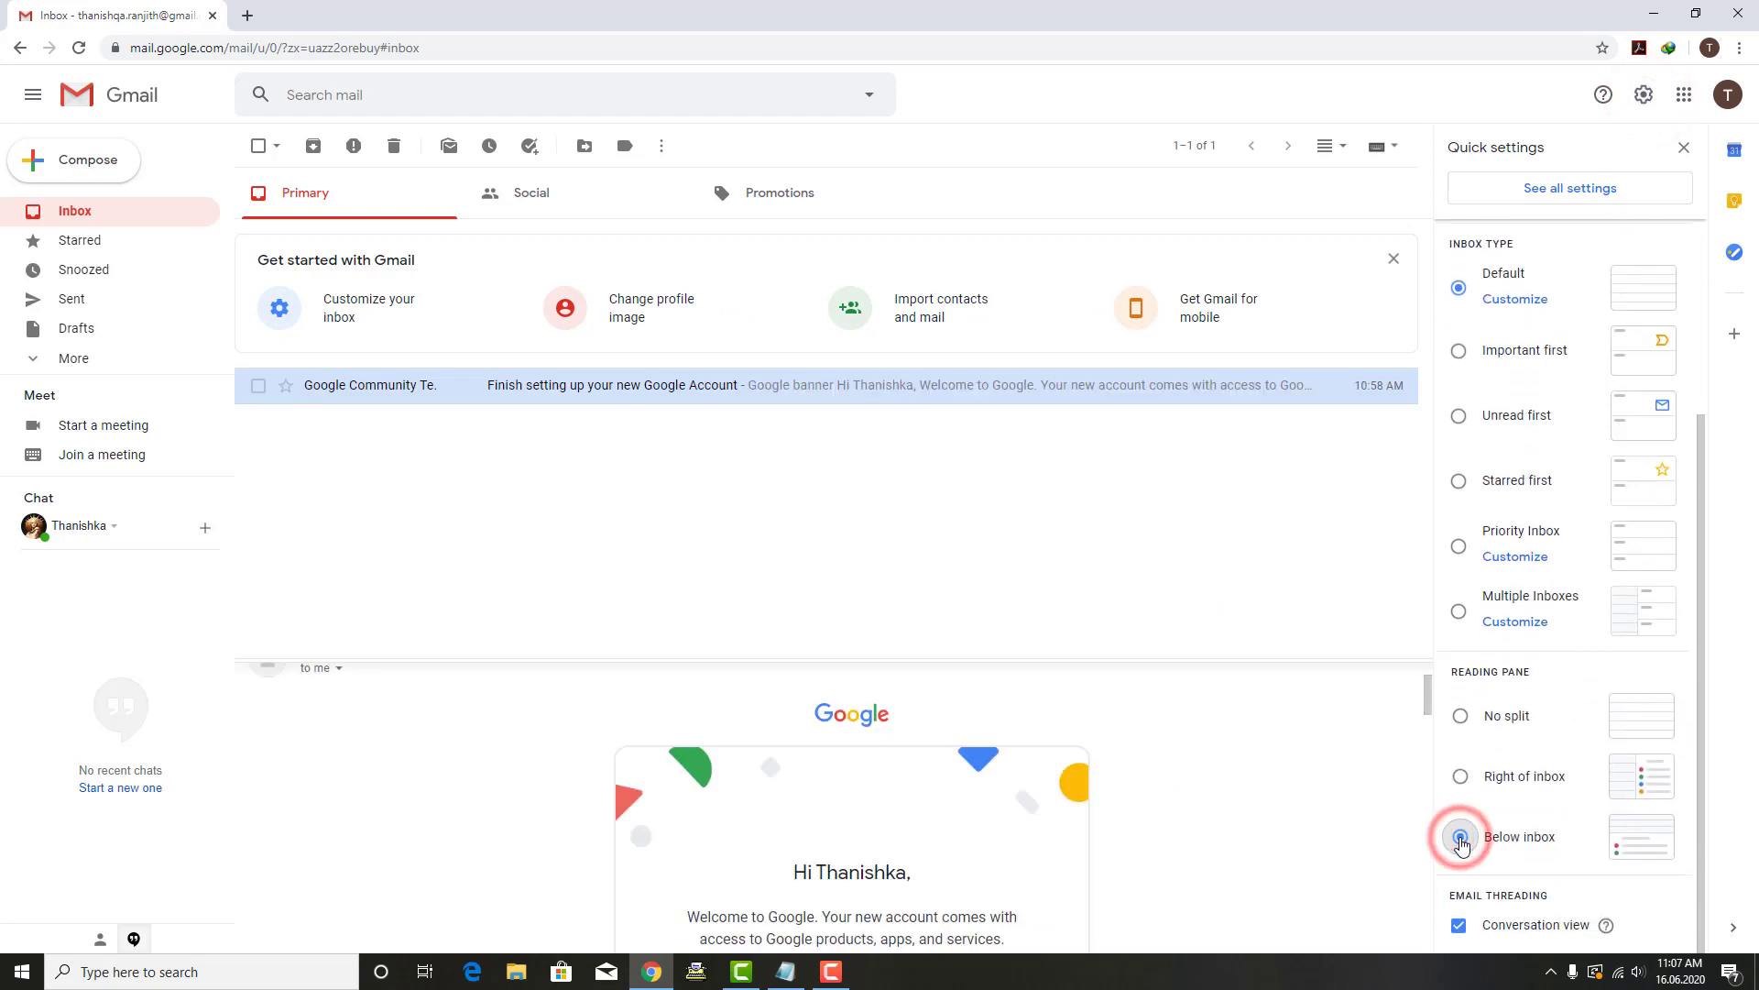
click(678, 472)
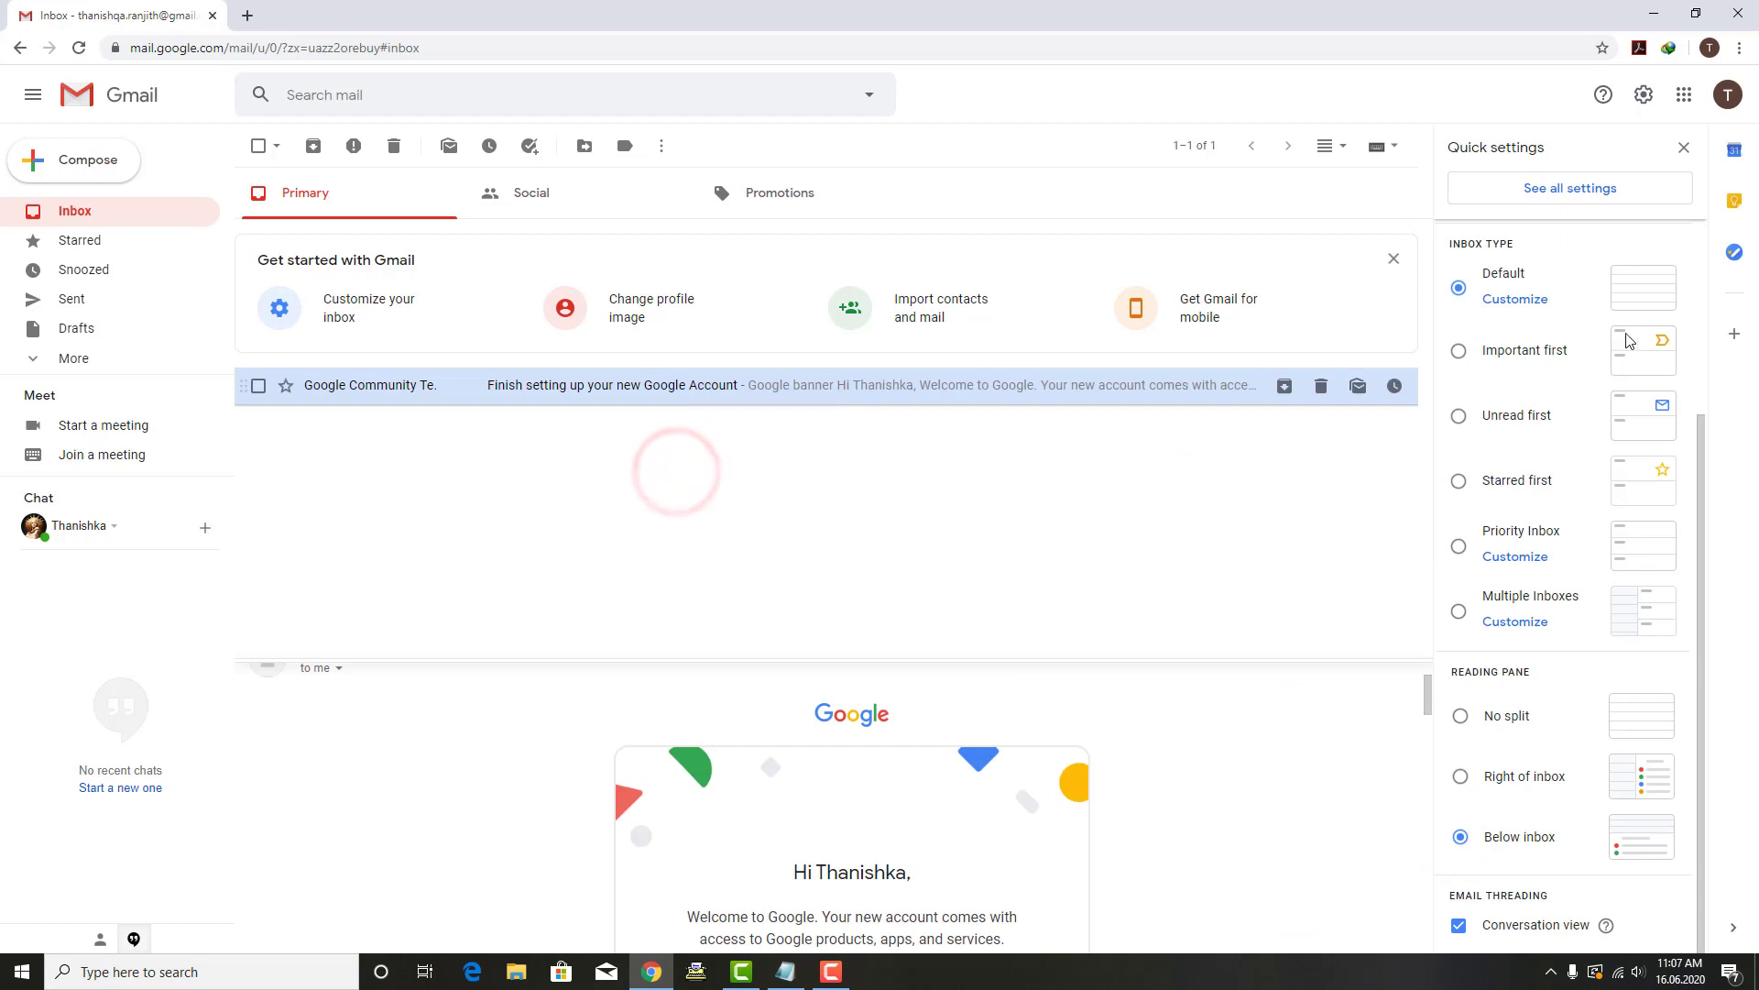
click(1684, 148)
Step: Open the welcome email in the lower pane, scroll it, and enlarge the pane
click(790, 386)
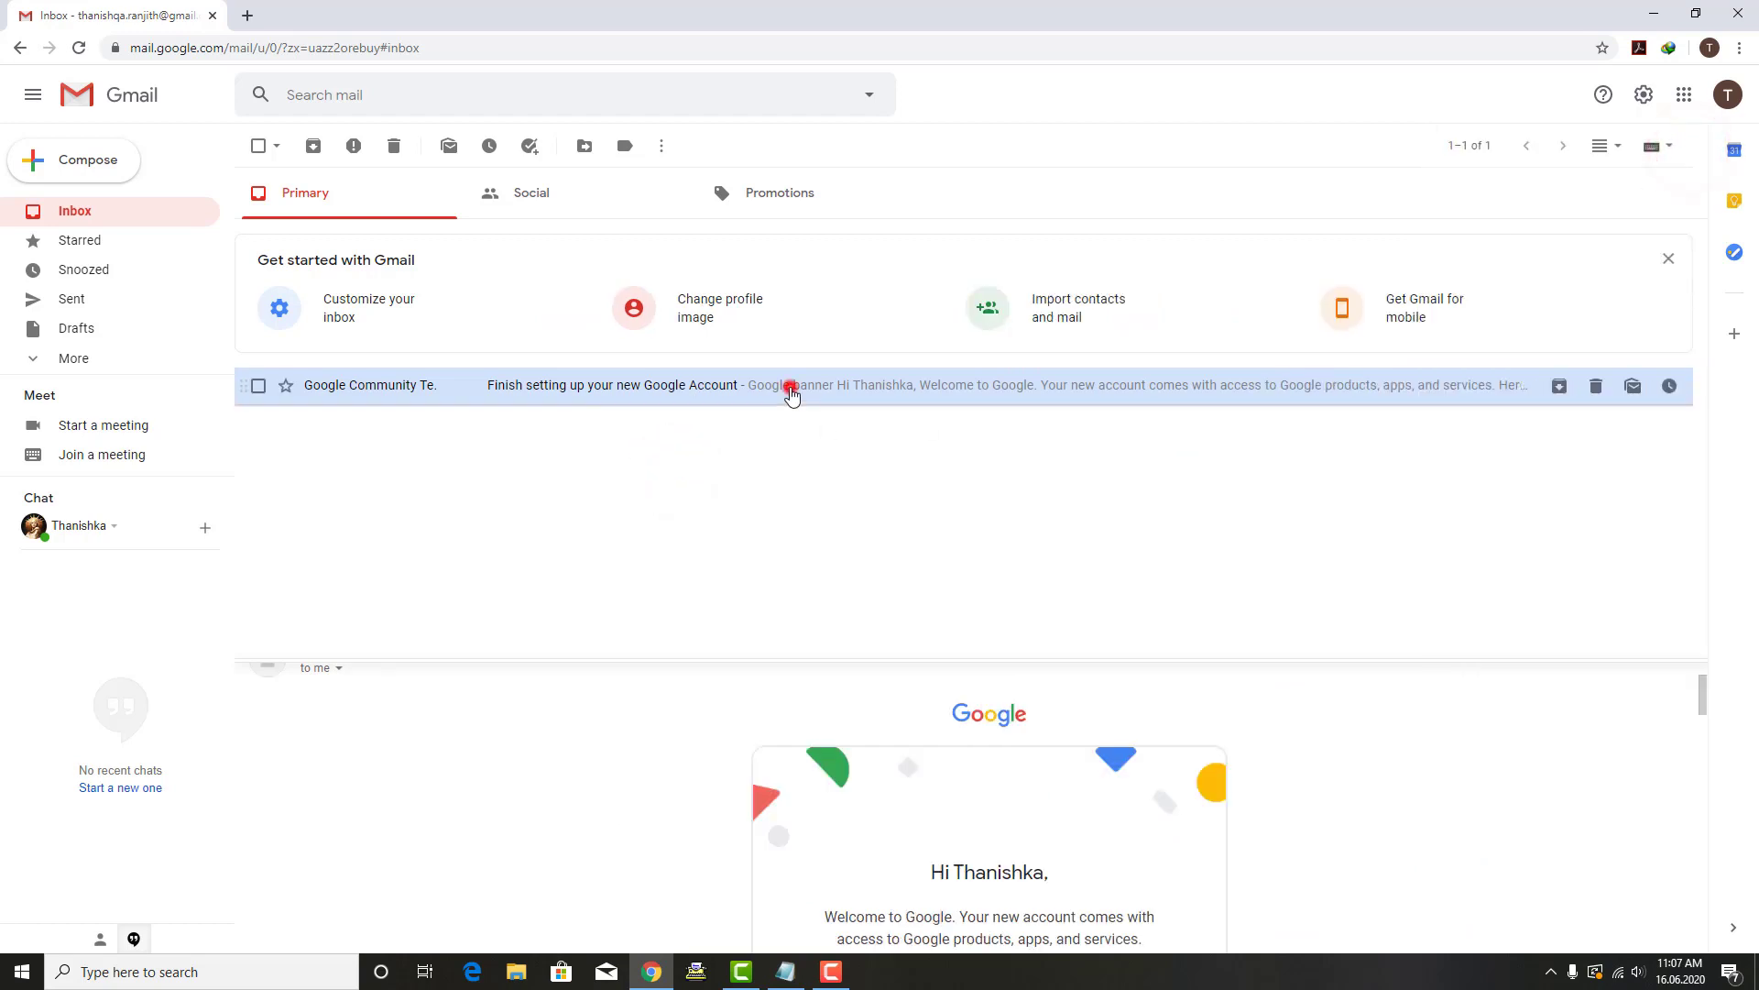
scroll(896, 785, down, 5)
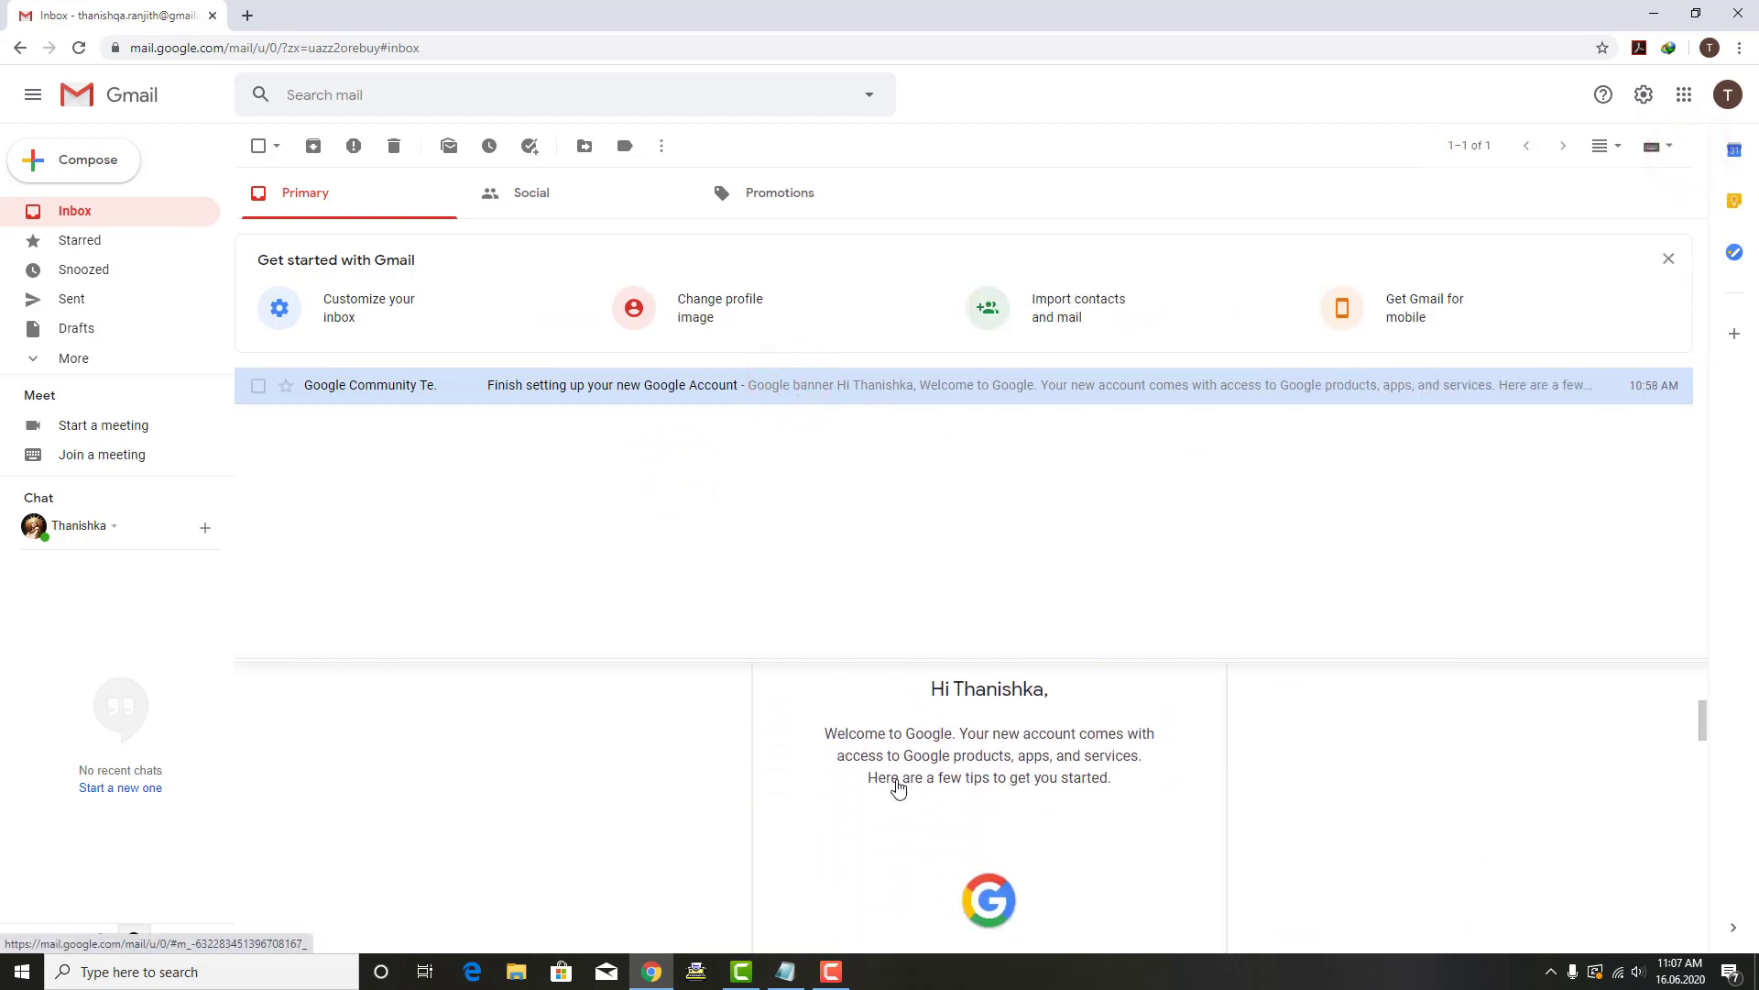
scroll(897, 785, down, 7)
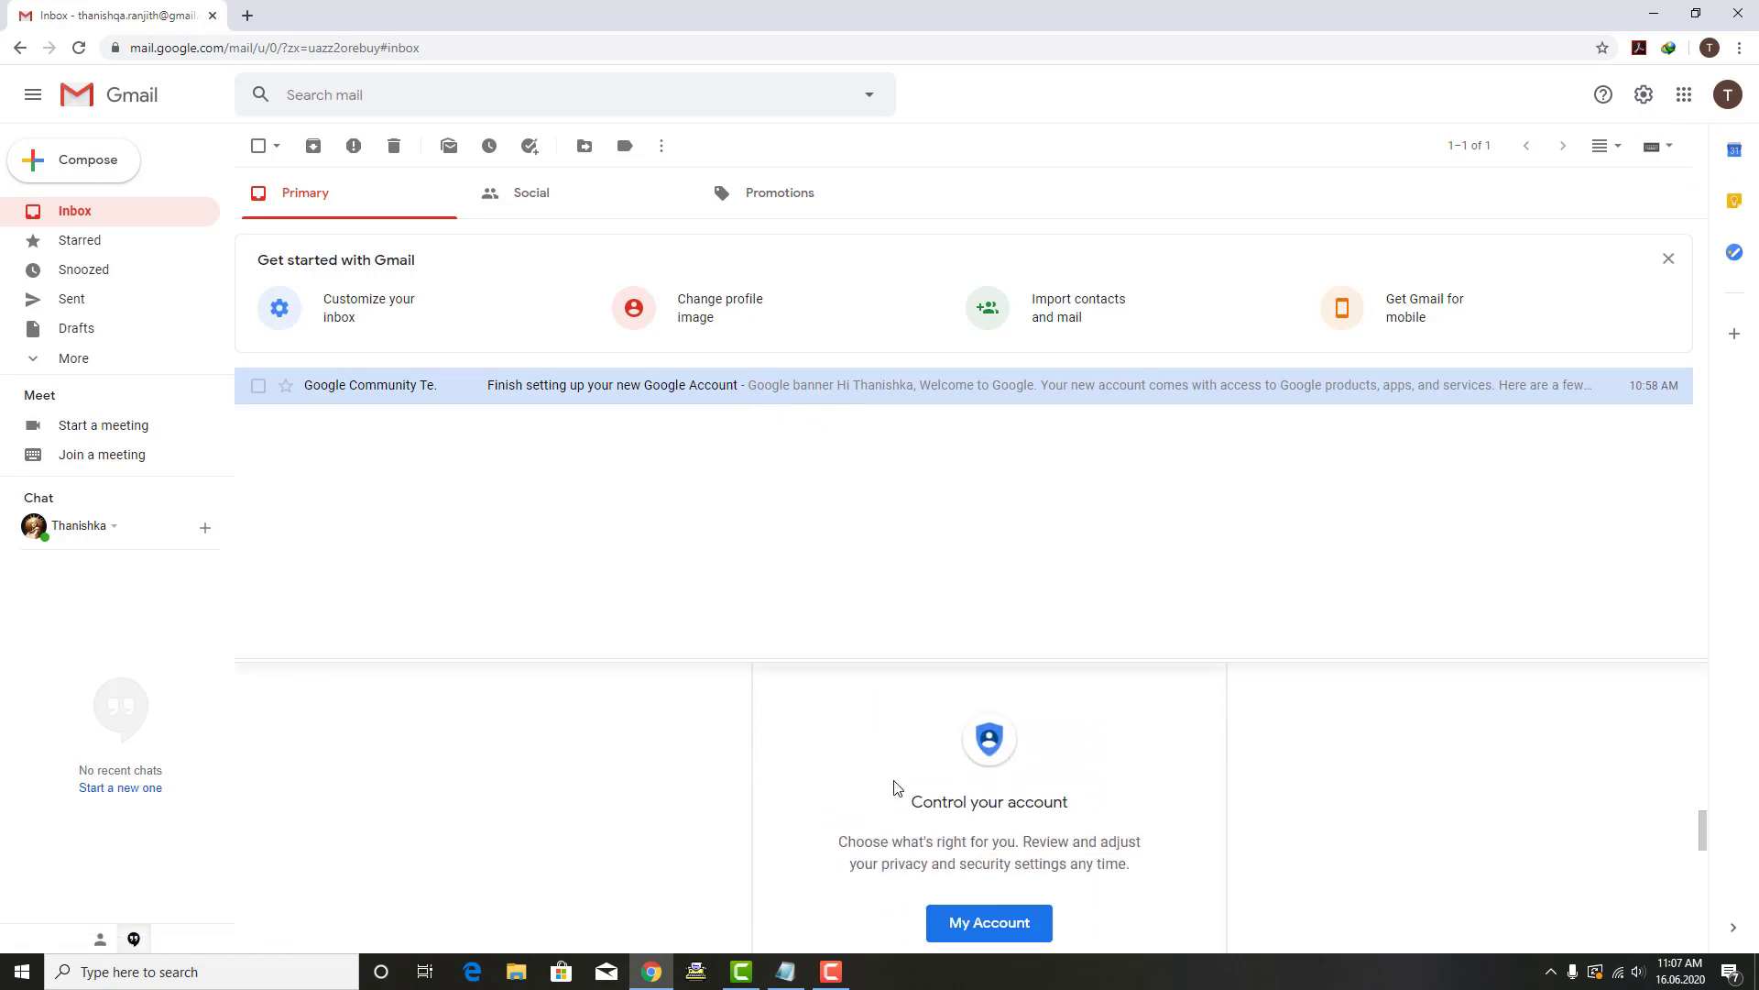
scroll(890, 785, up, 2)
scroll(889, 779, up, 4)
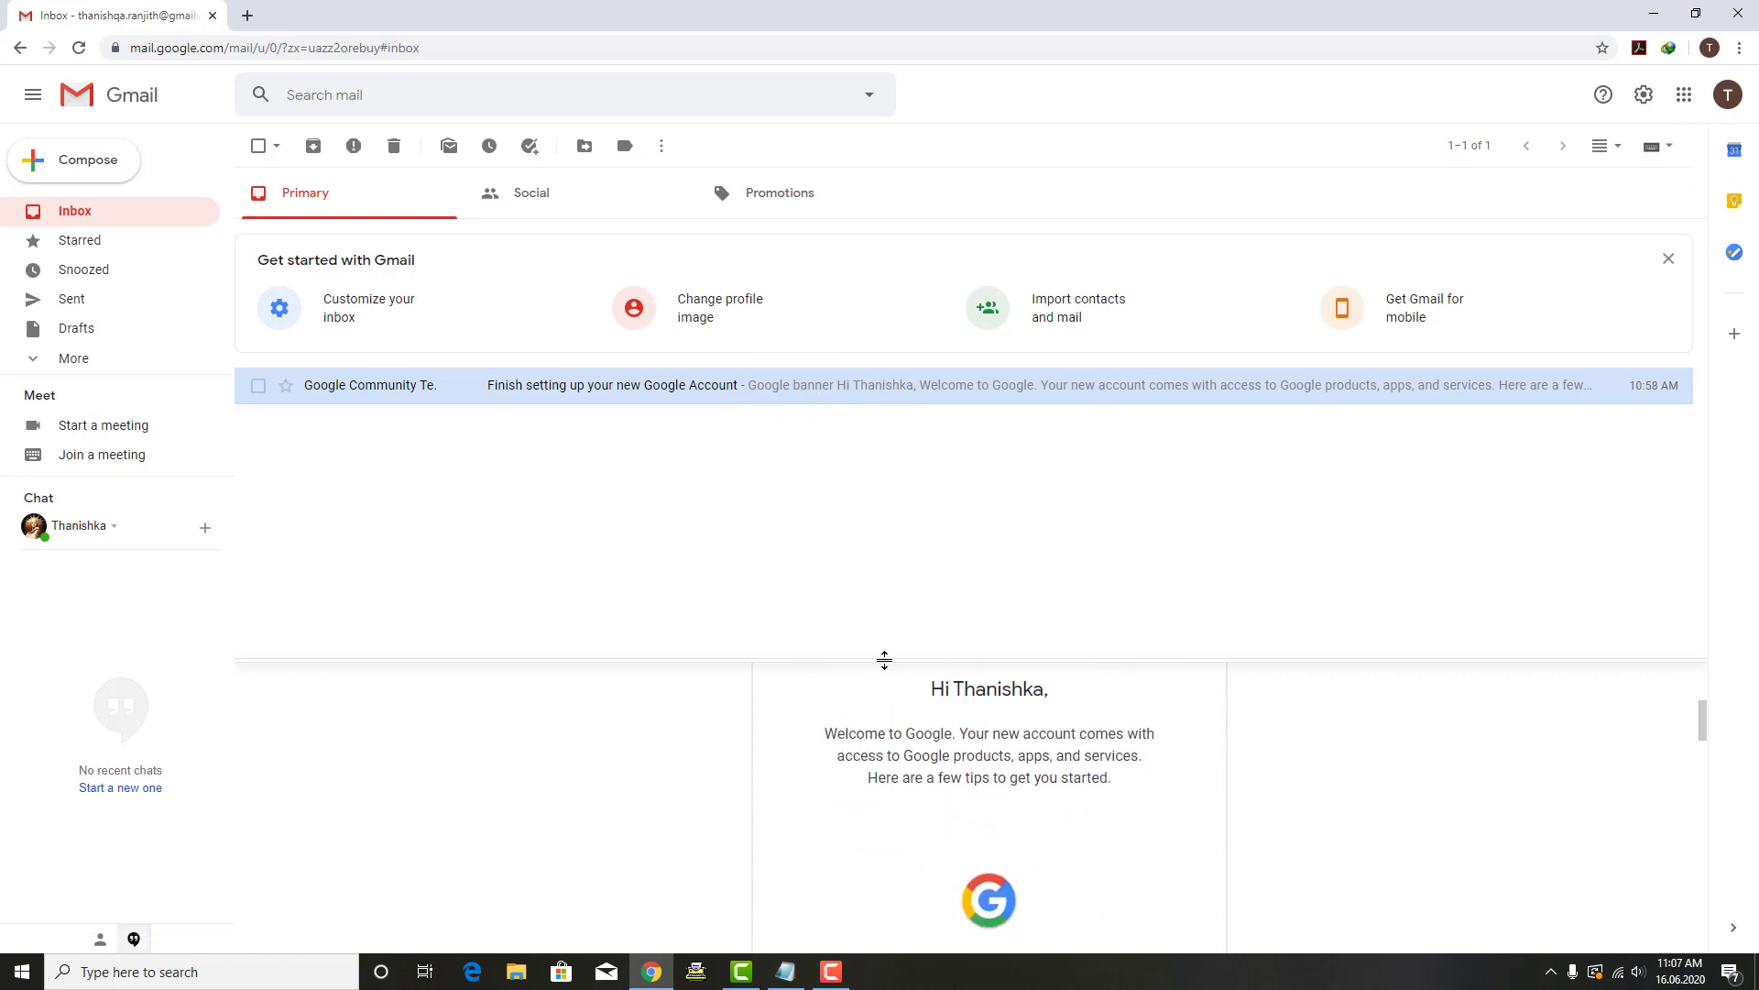
drag(888, 659, 903, 519)
scroll(988, 738, down, 6)
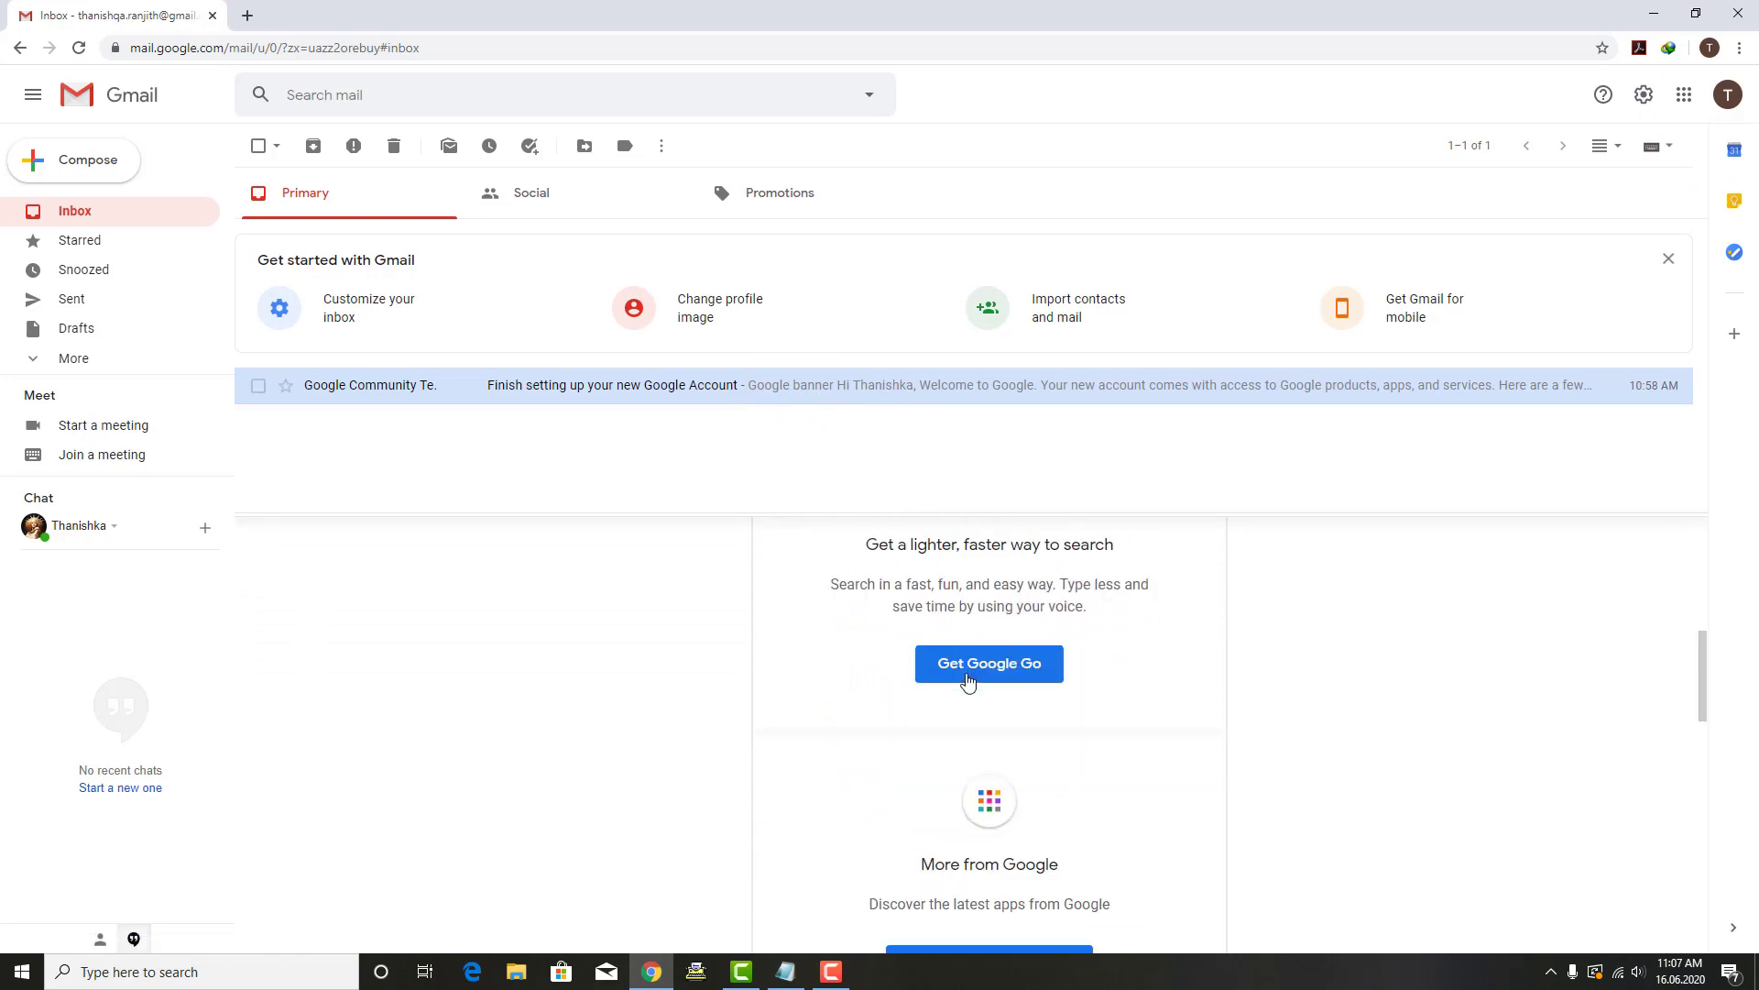
scroll(988, 738, down, 5)
scroll(981, 656, up, 12)
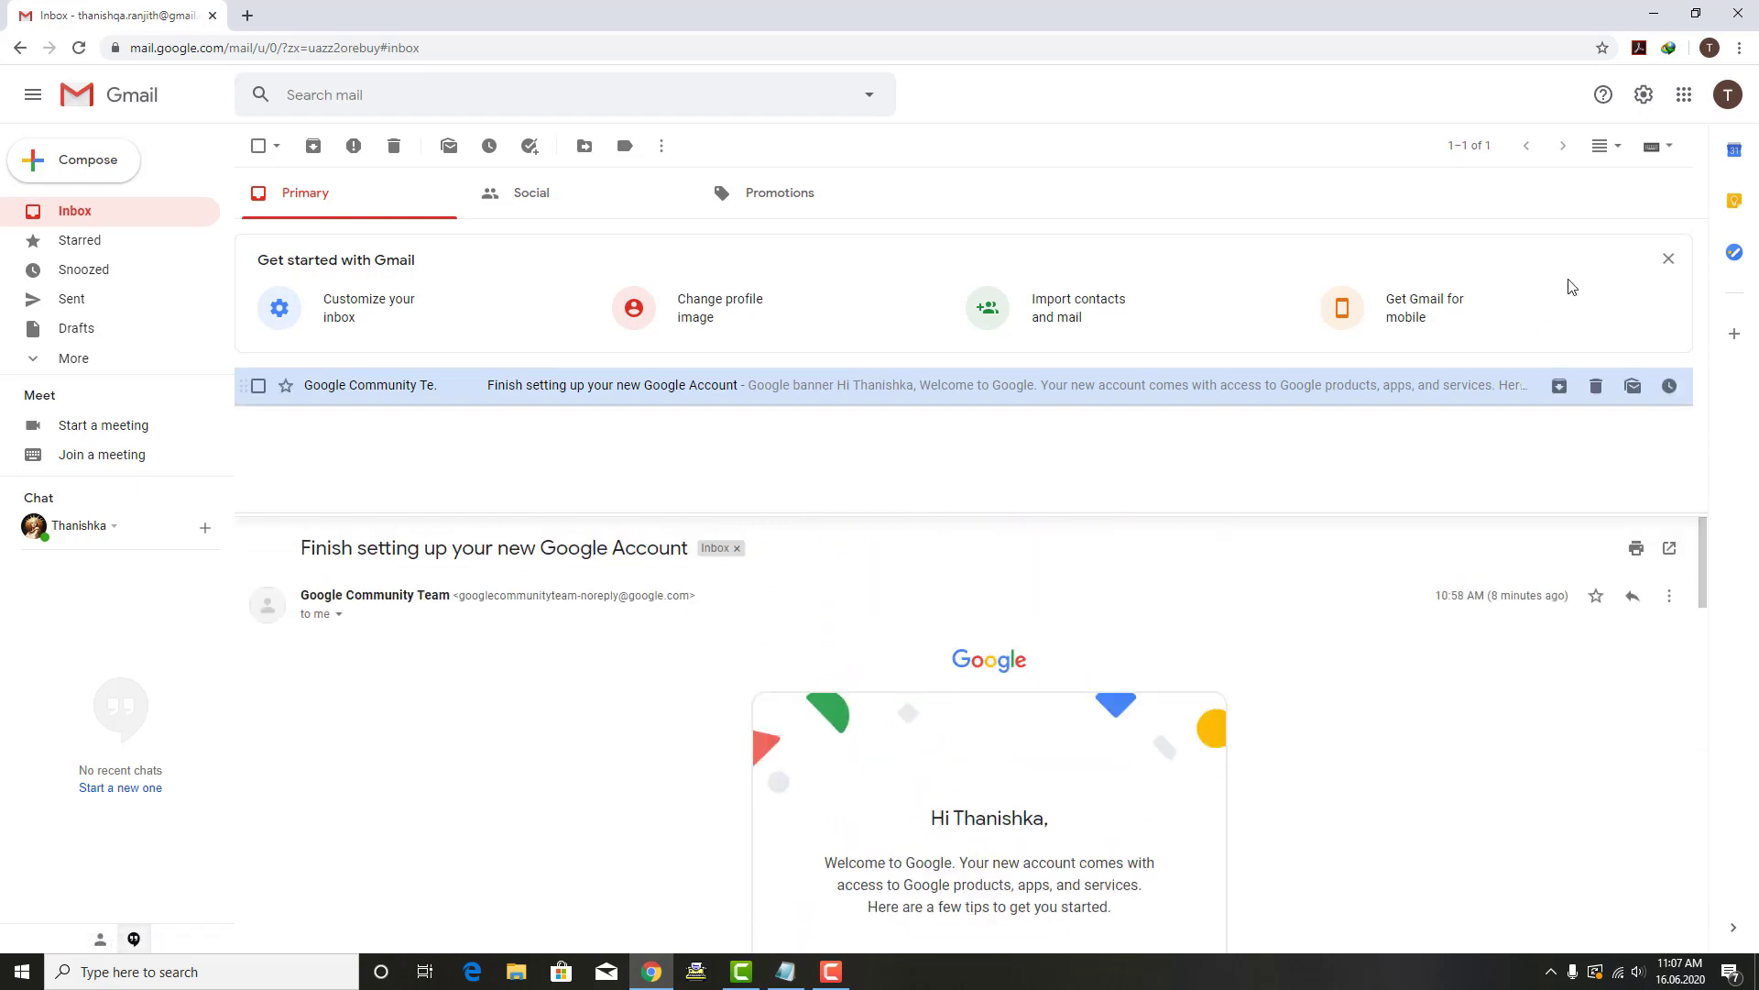
Step: Change the reading pane to No split and close Quick settings
click(1644, 95)
scroll(1574, 711, down, 2)
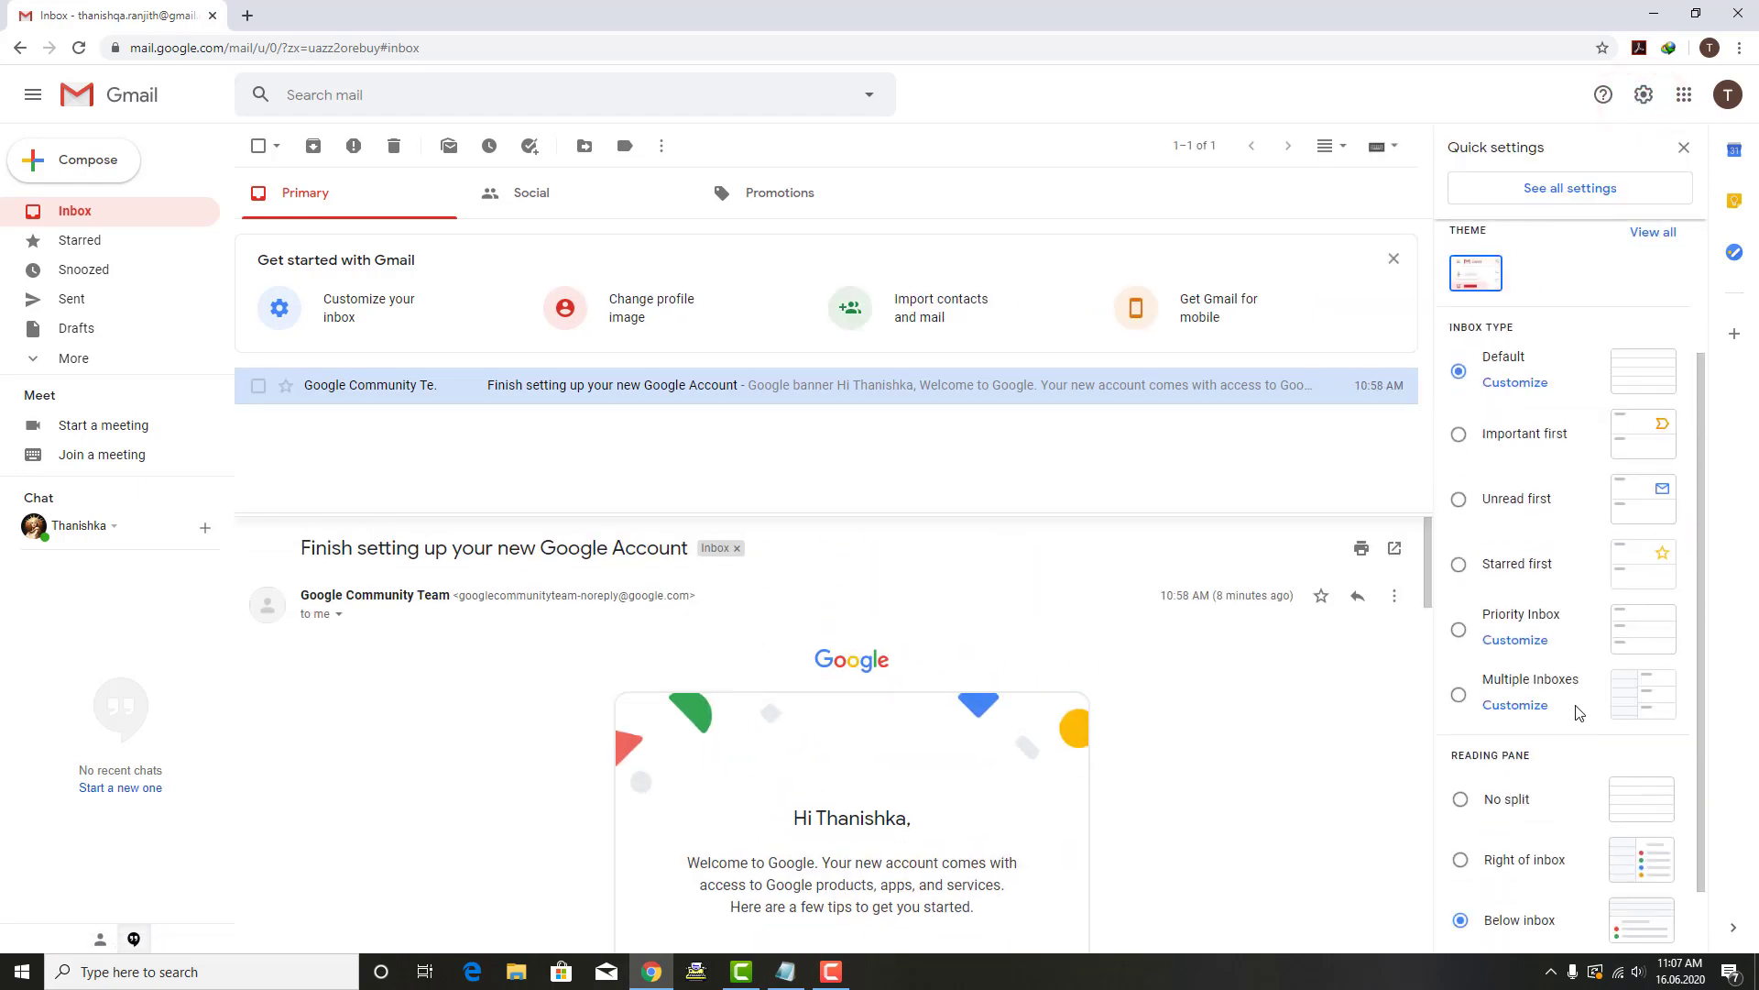
click(1461, 799)
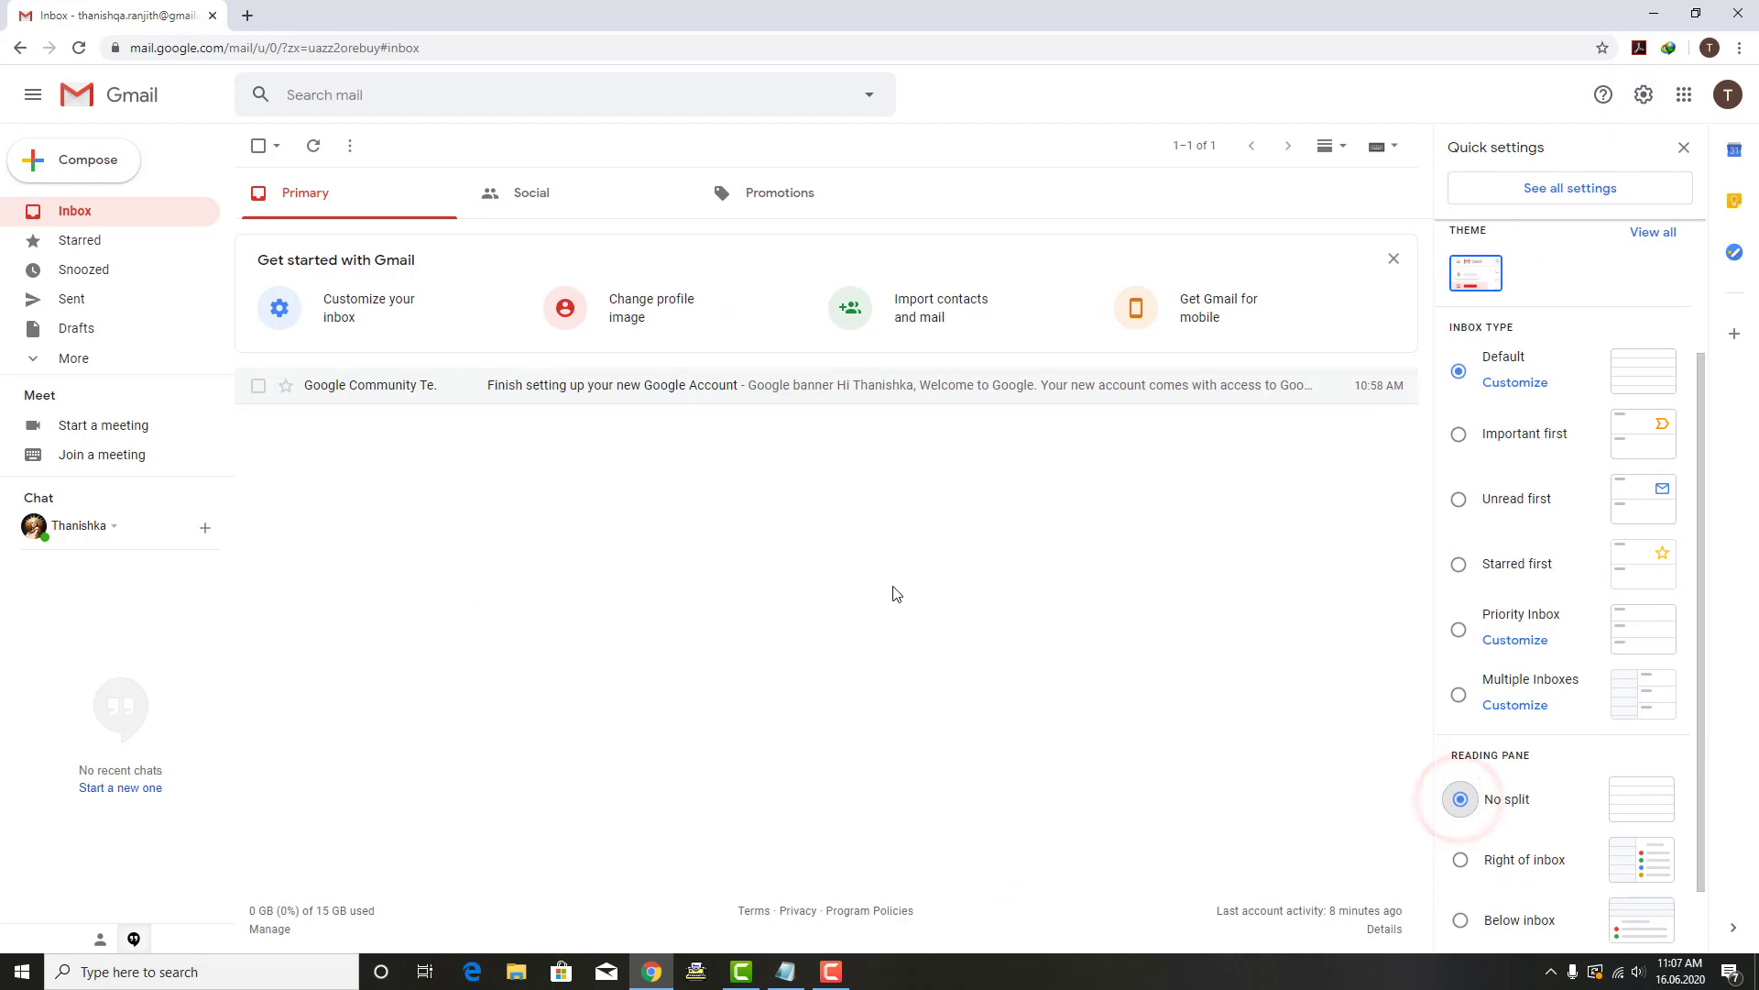
click(1684, 148)
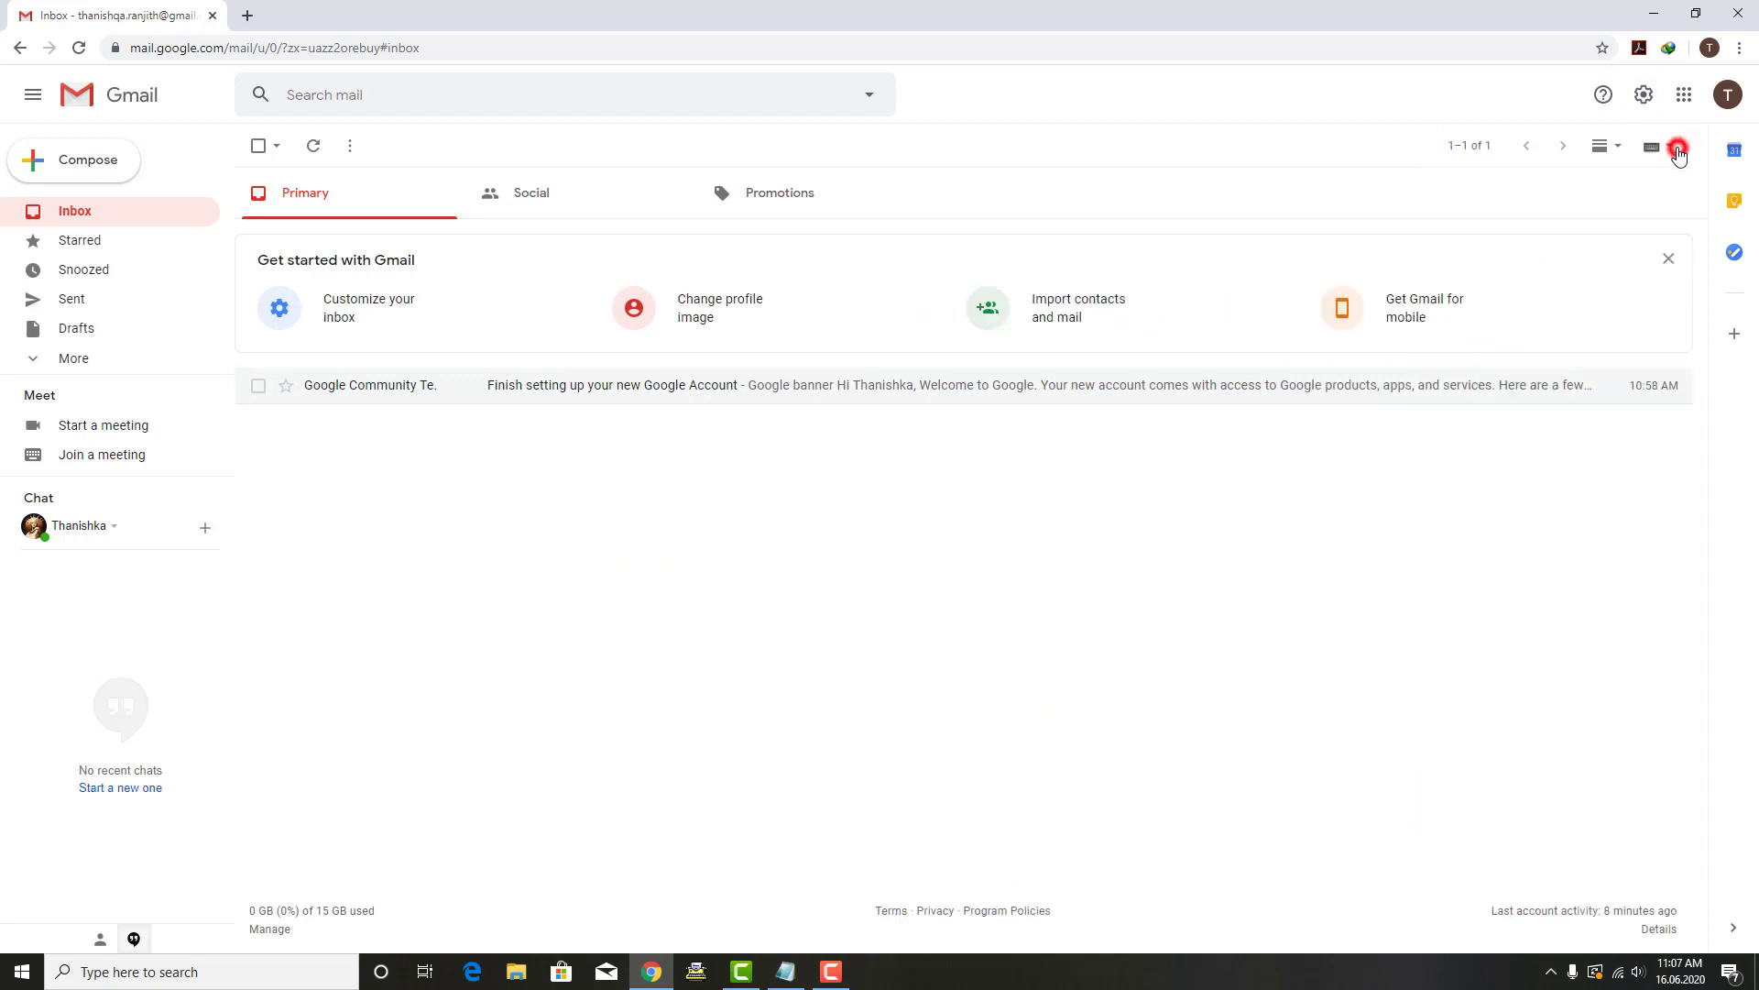
click(618, 386)
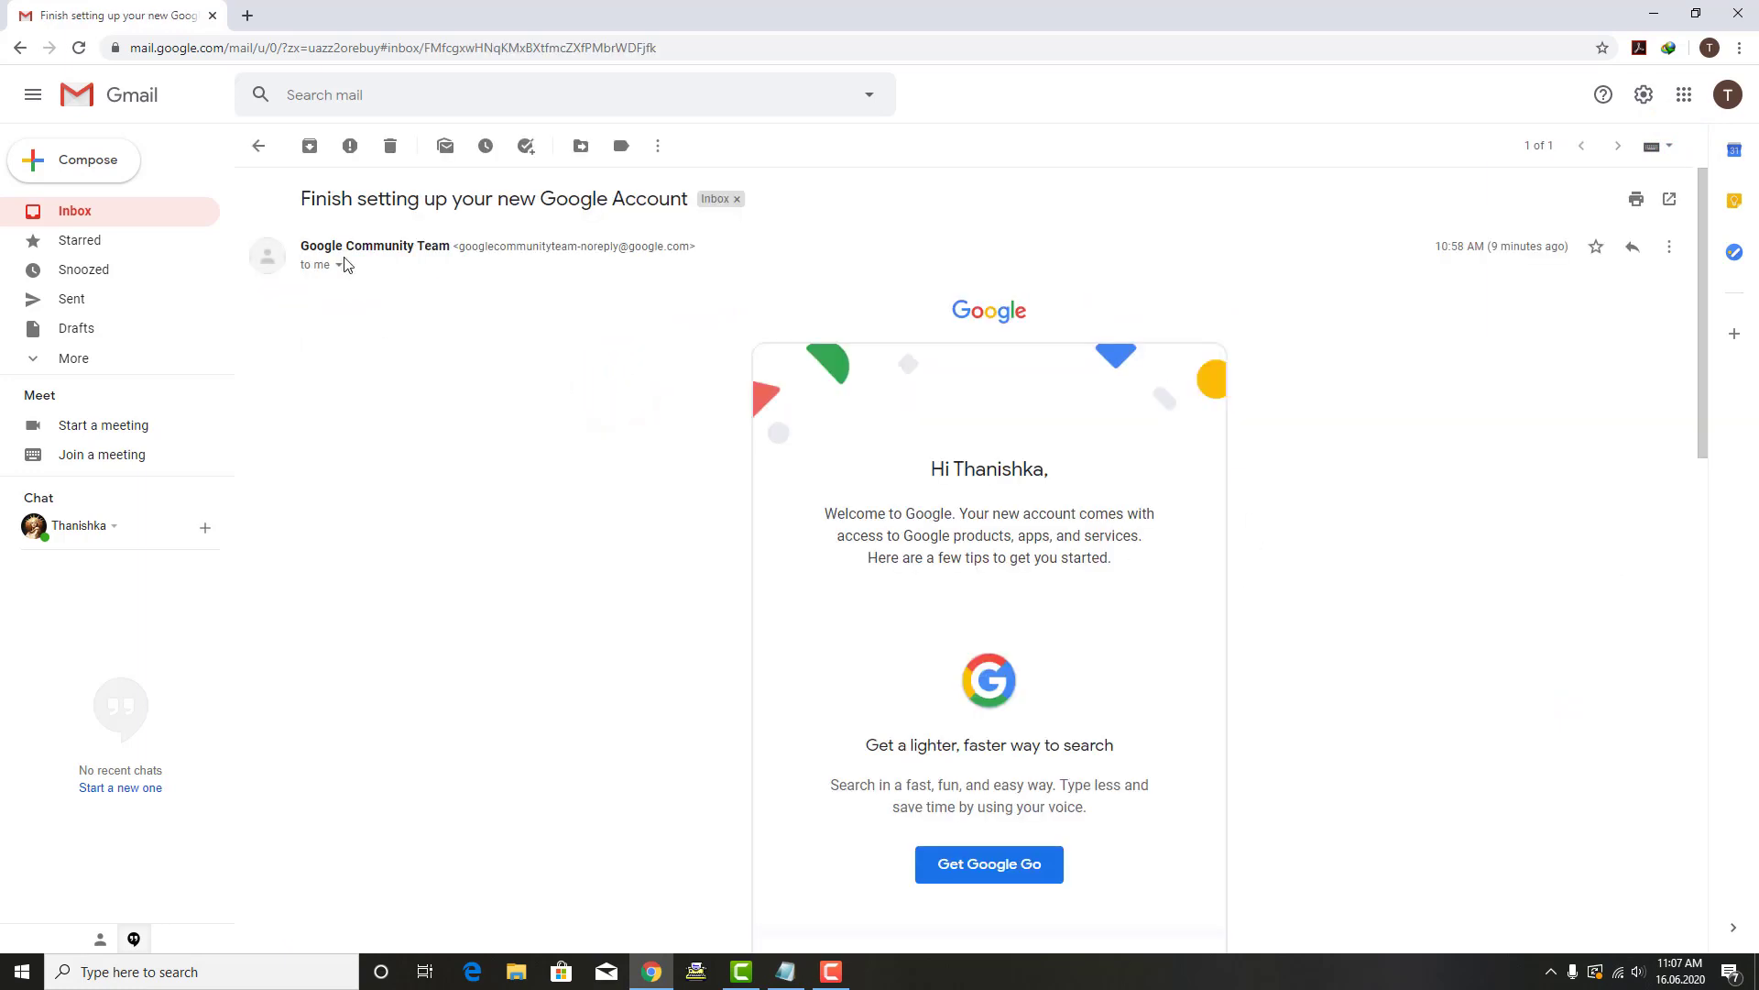
click(260, 147)
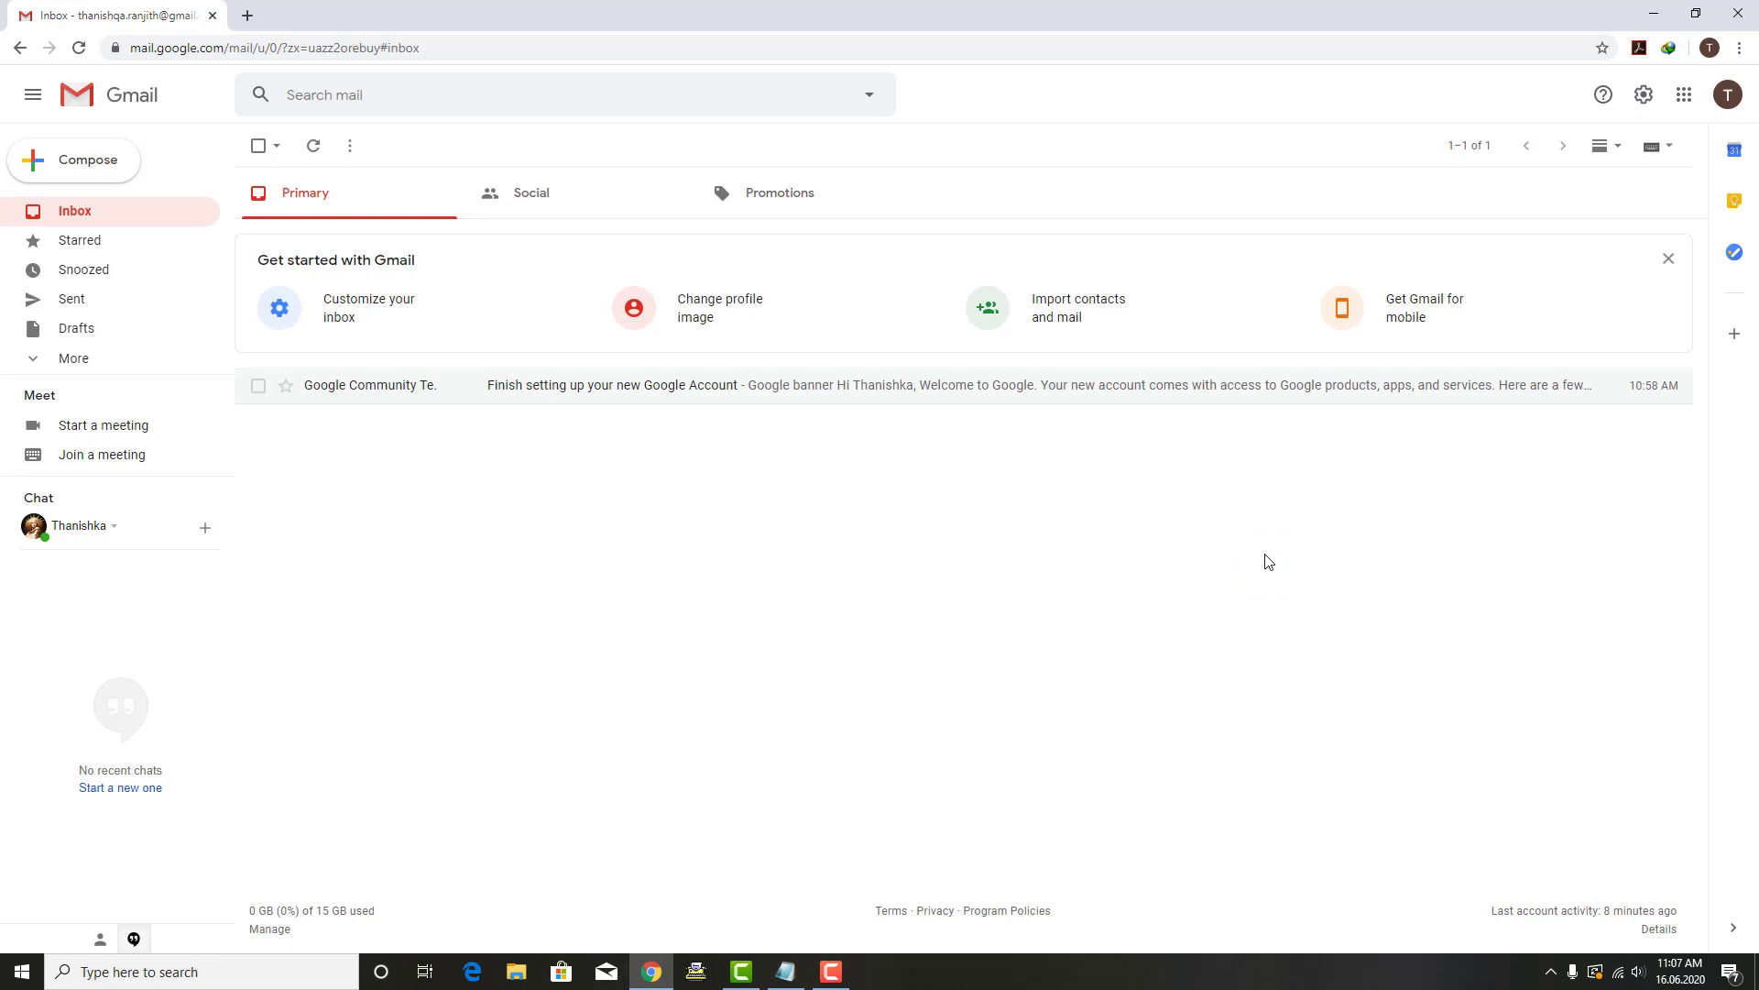
click(110, 179)
Step: Send the other account an email with a sender-naming subject and body 'Test Mail... Thank You'
click(111, 179)
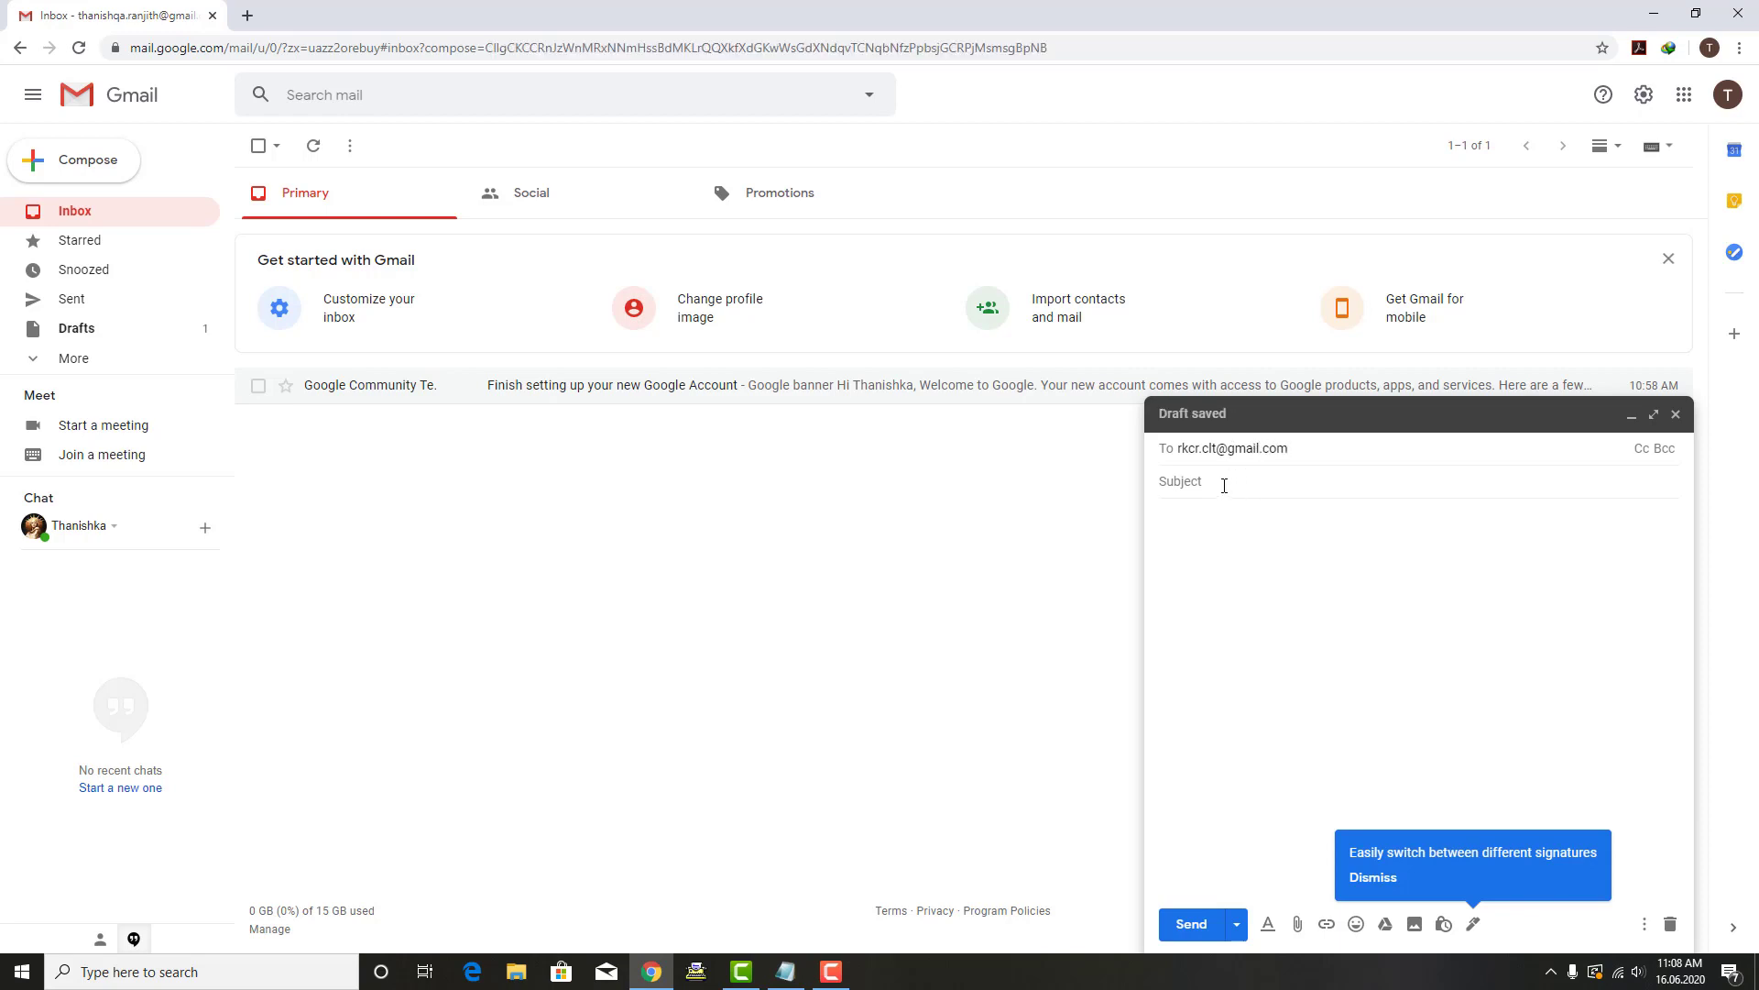
click(1224, 483)
text(M)
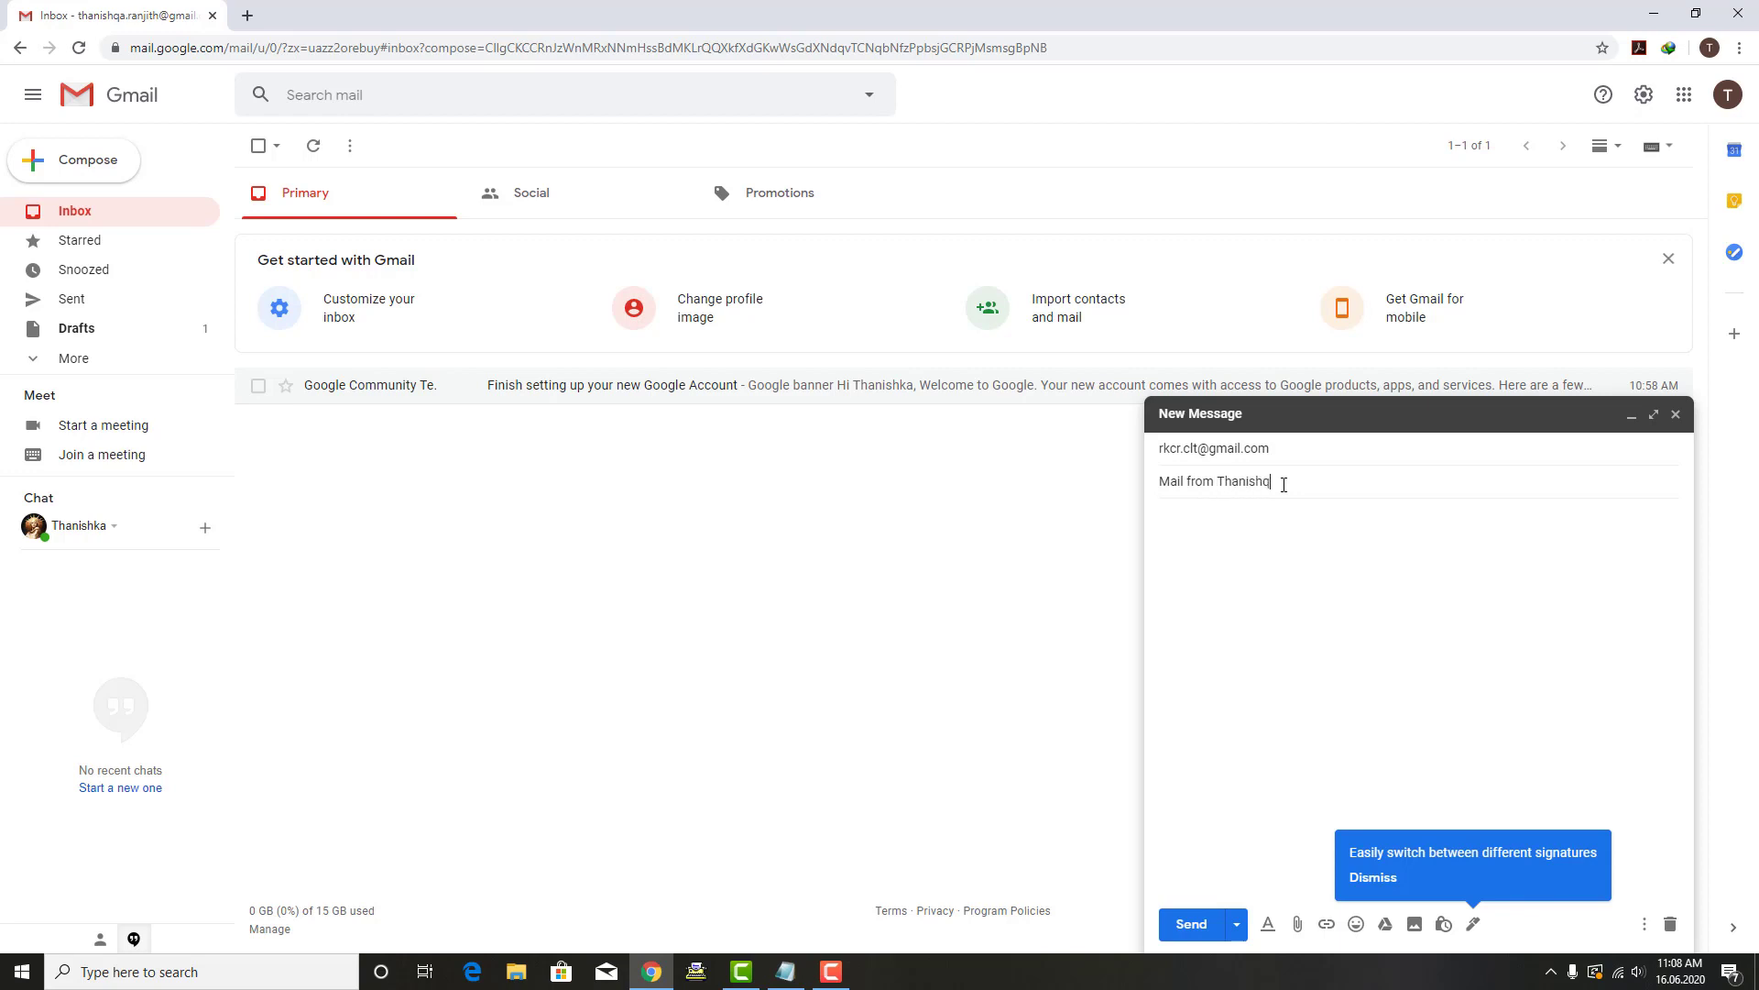
click(1271, 545)
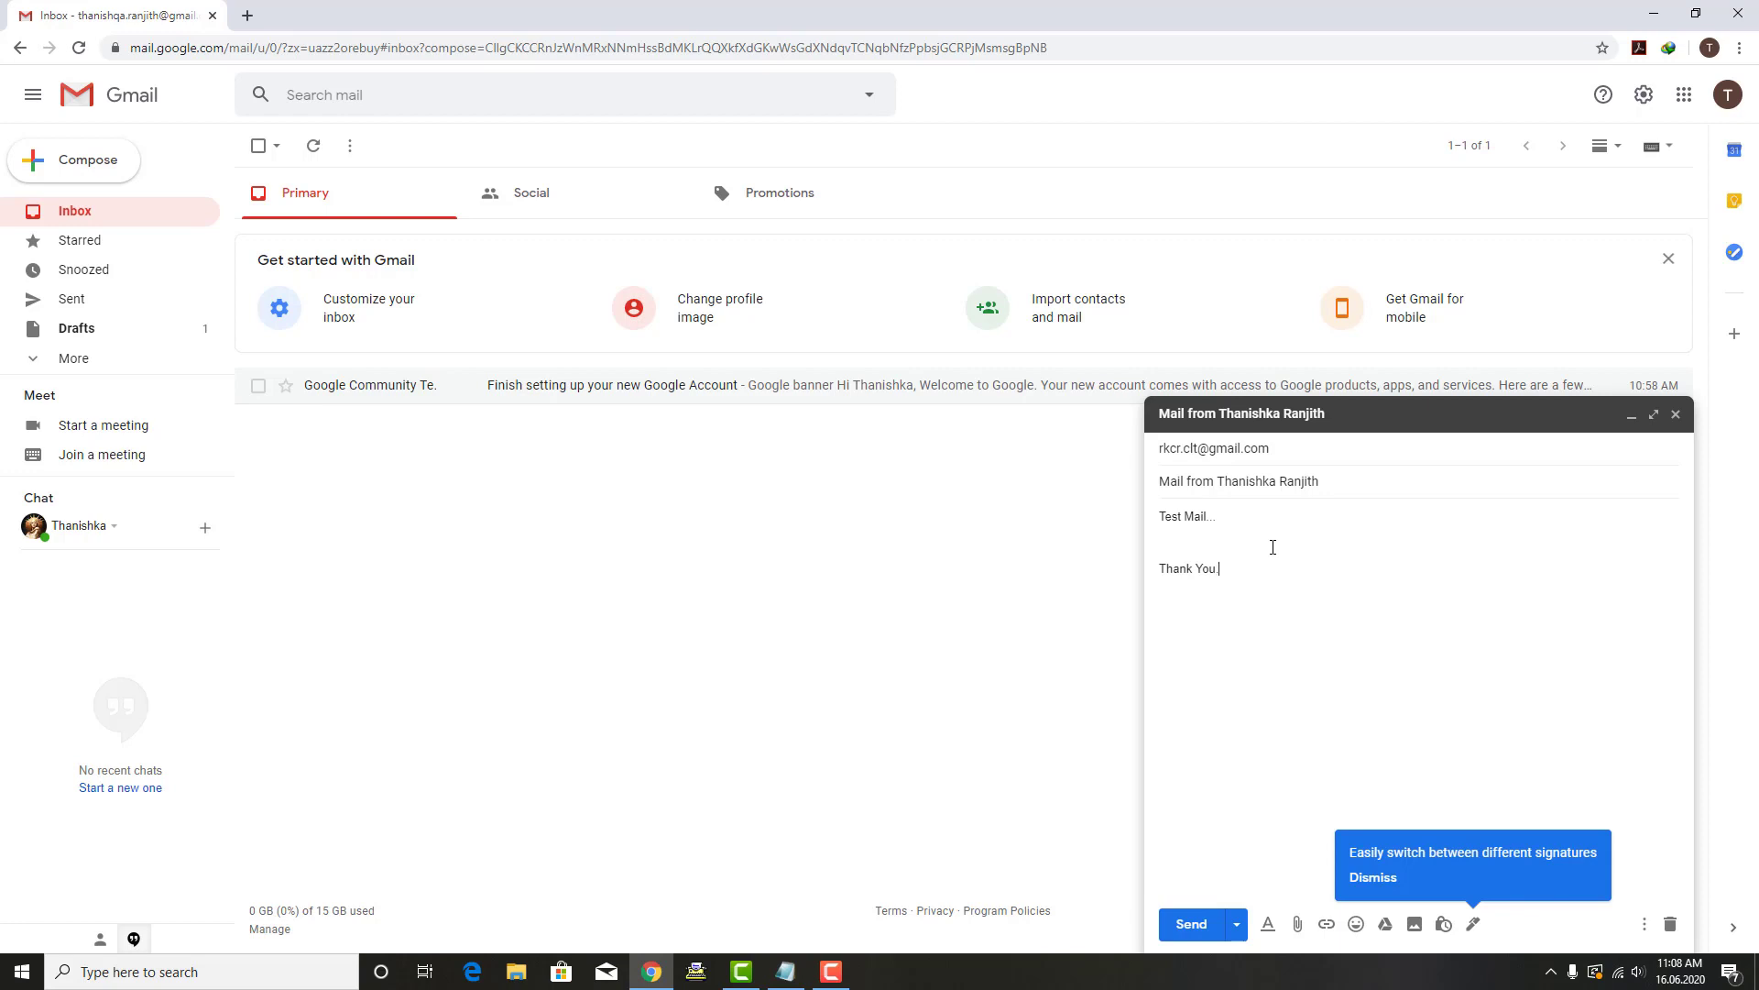
click(1191, 923)
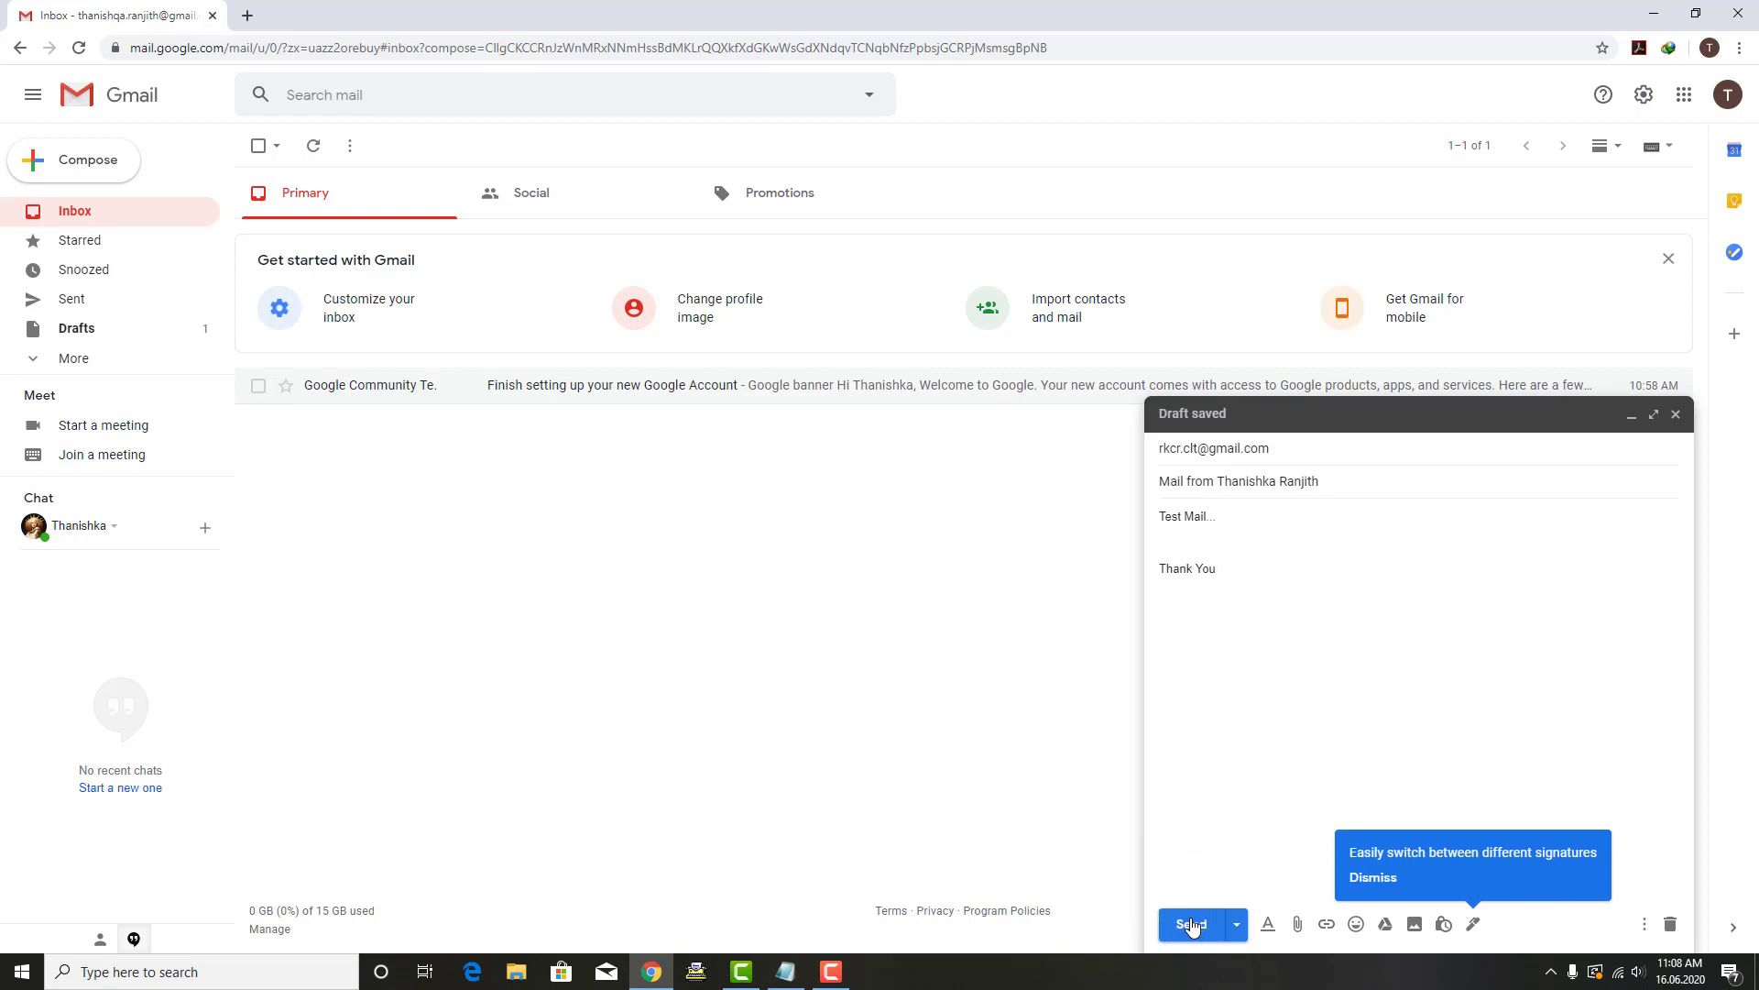
click(1191, 924)
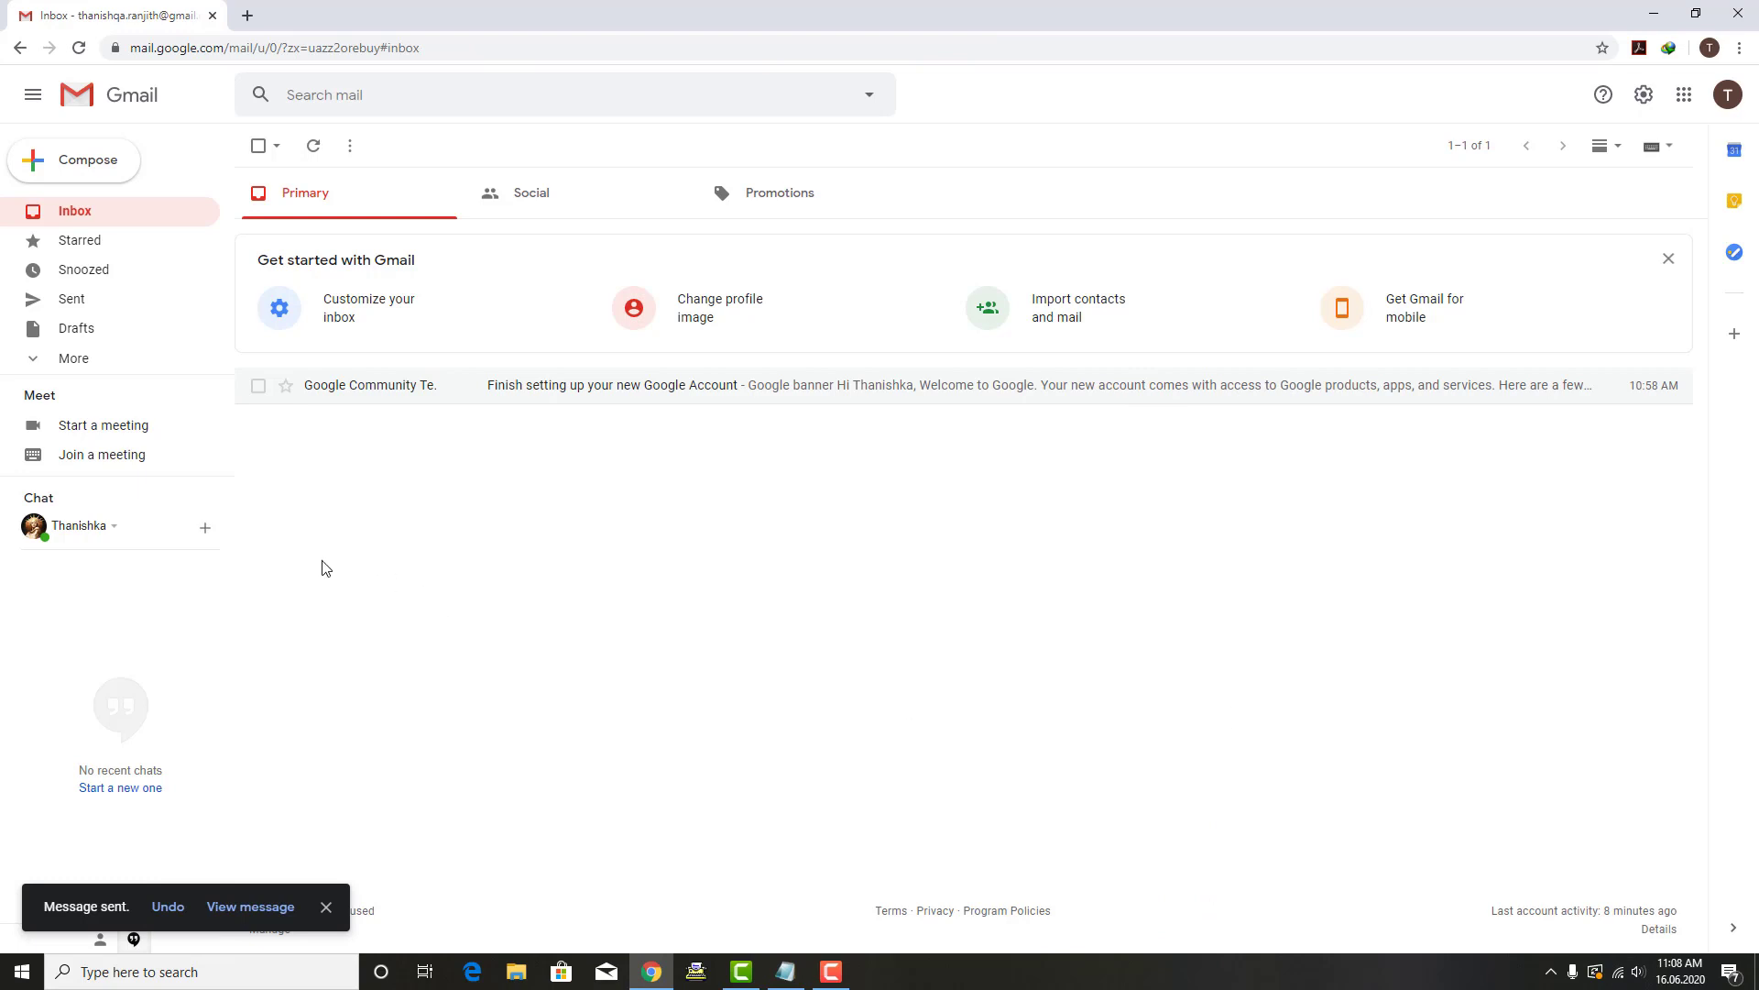
Step: Check the Sent folder, return to the inbox, and expand the extra folders with More
click(82, 302)
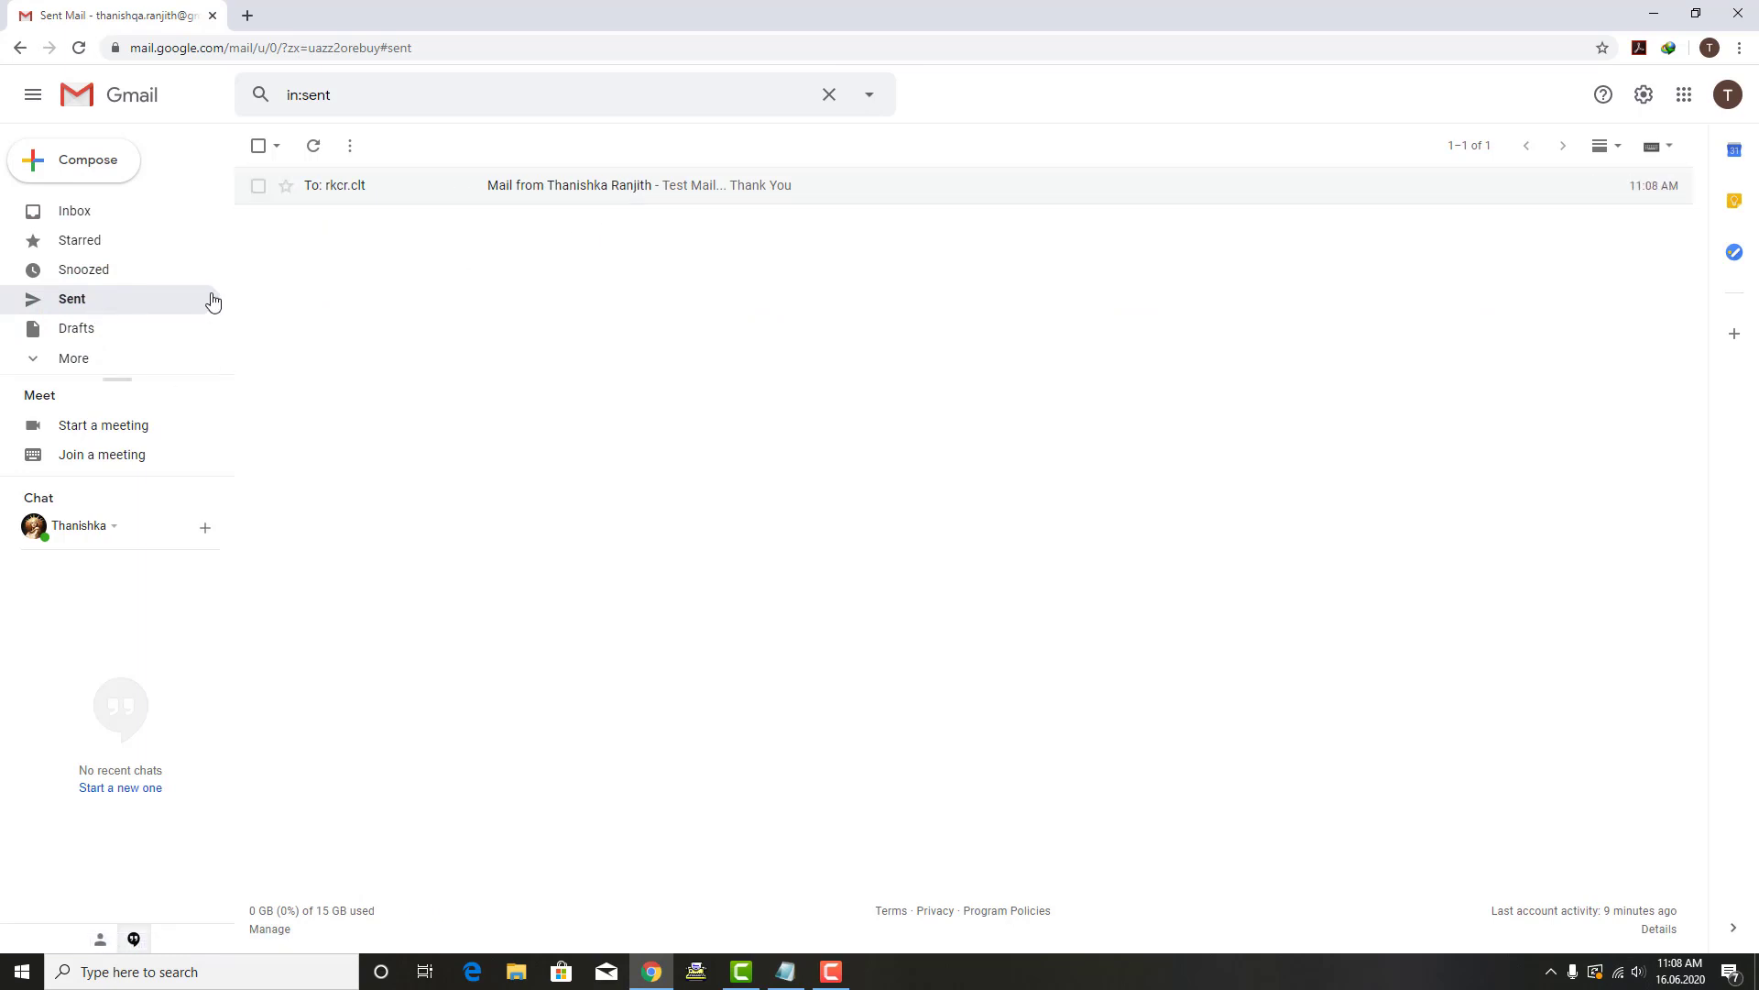
click(78, 213)
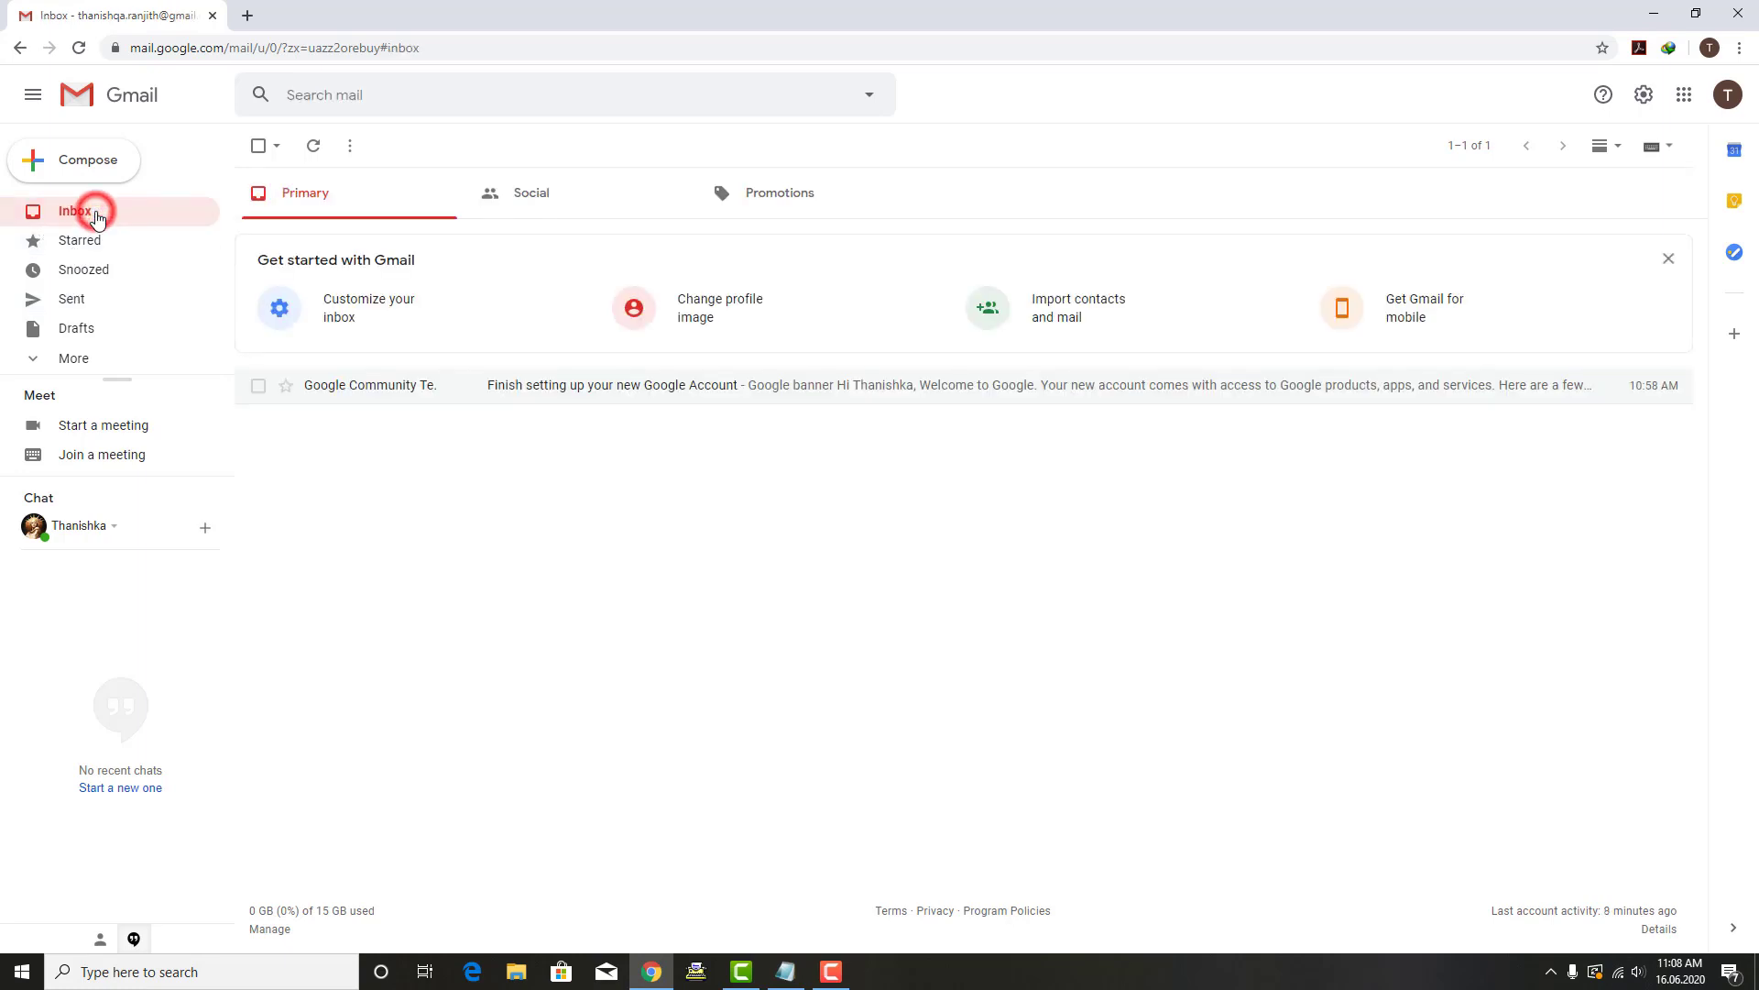
click(458, 539)
click(33, 359)
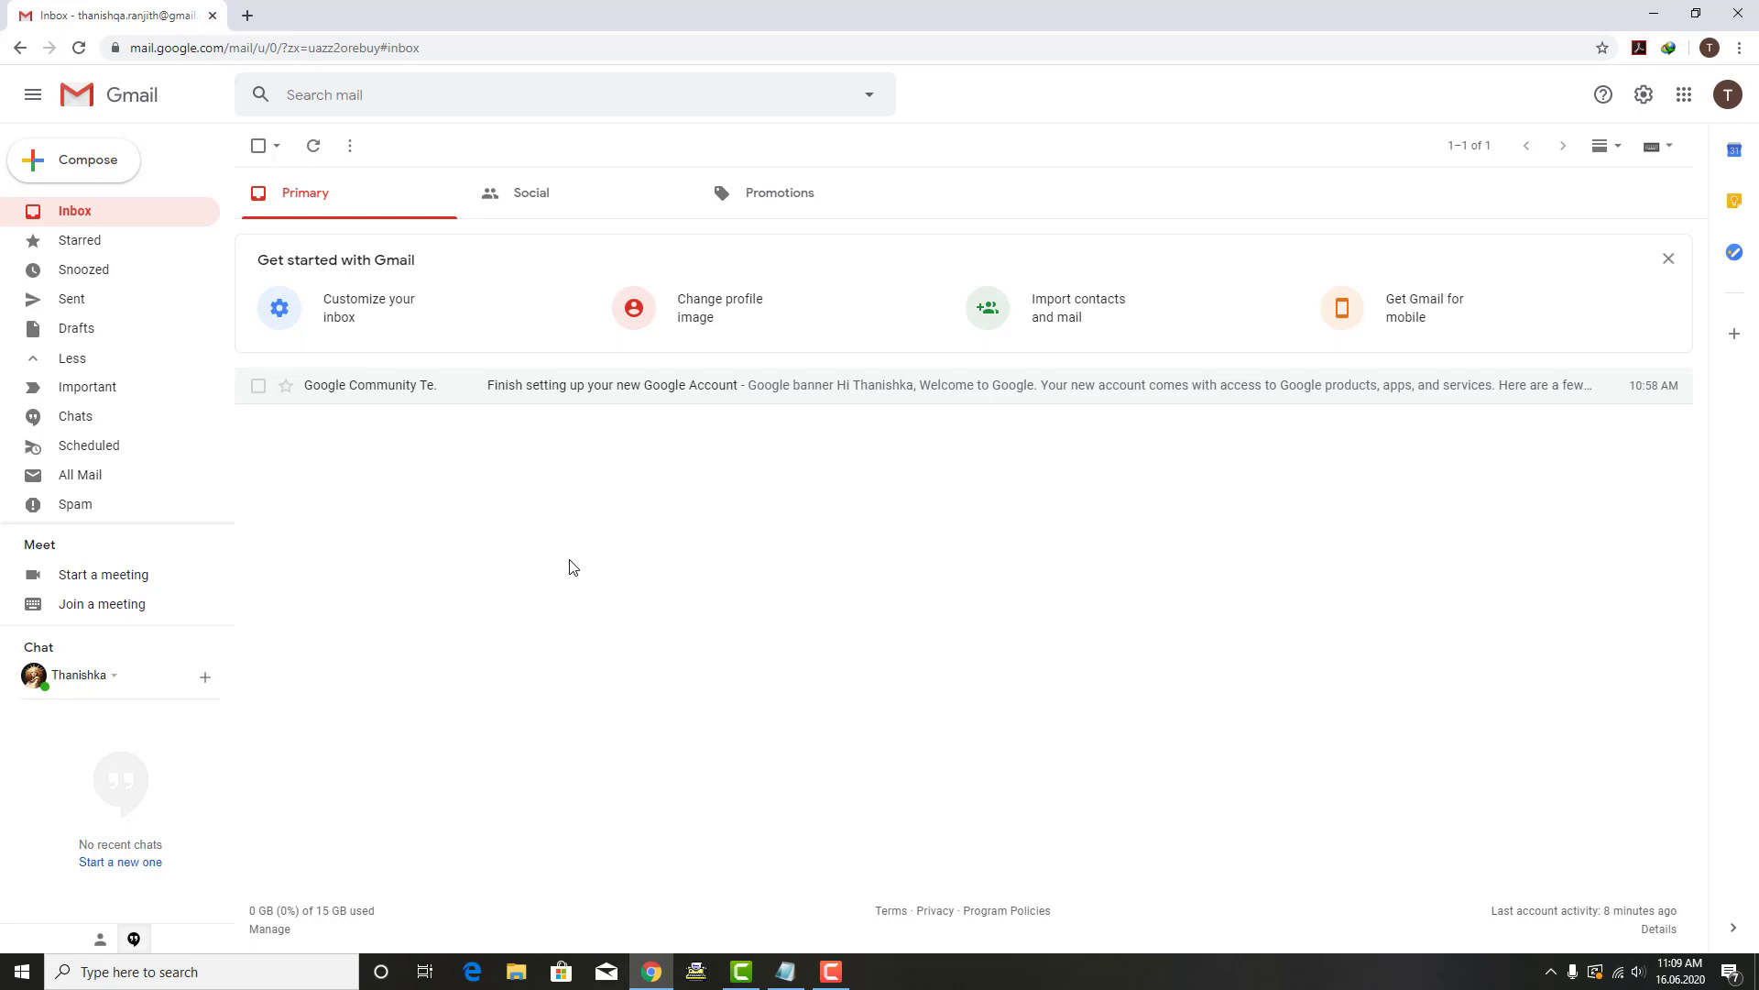
Step: Add an 'Attach' heading underlined with dashes to the Notepad notes, then return to Gmail
click(785, 971)
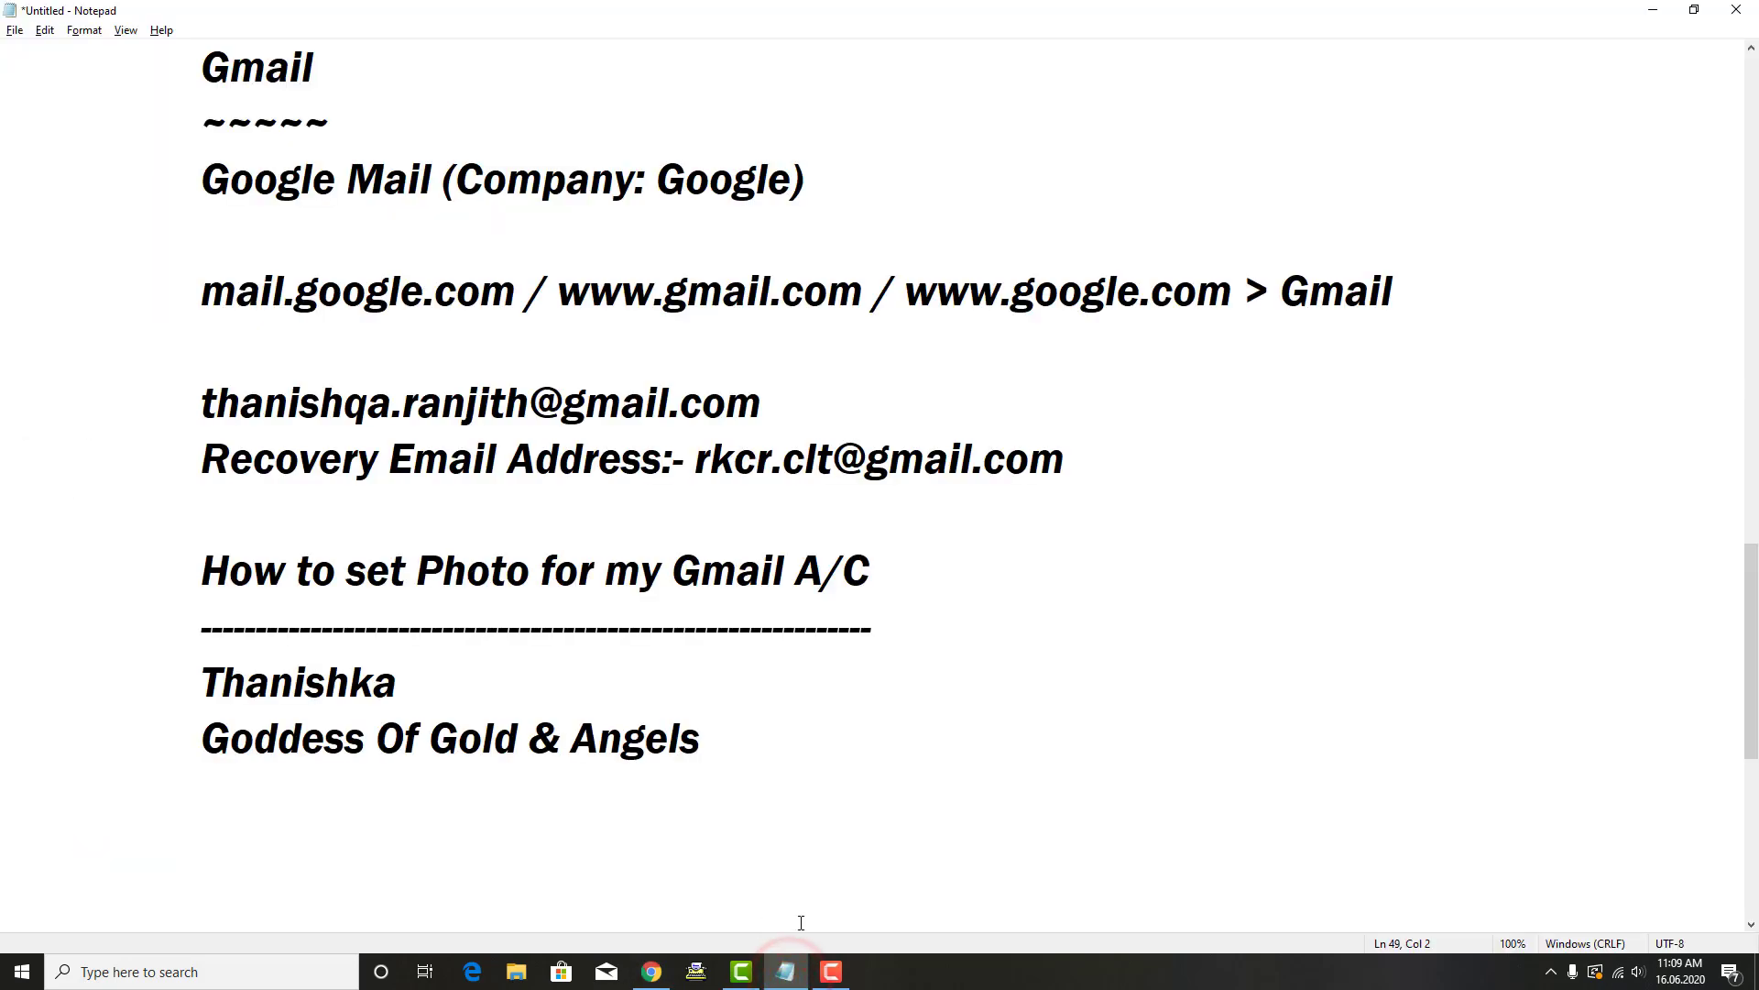
text(Attach)
key(Return)
key(Tab)
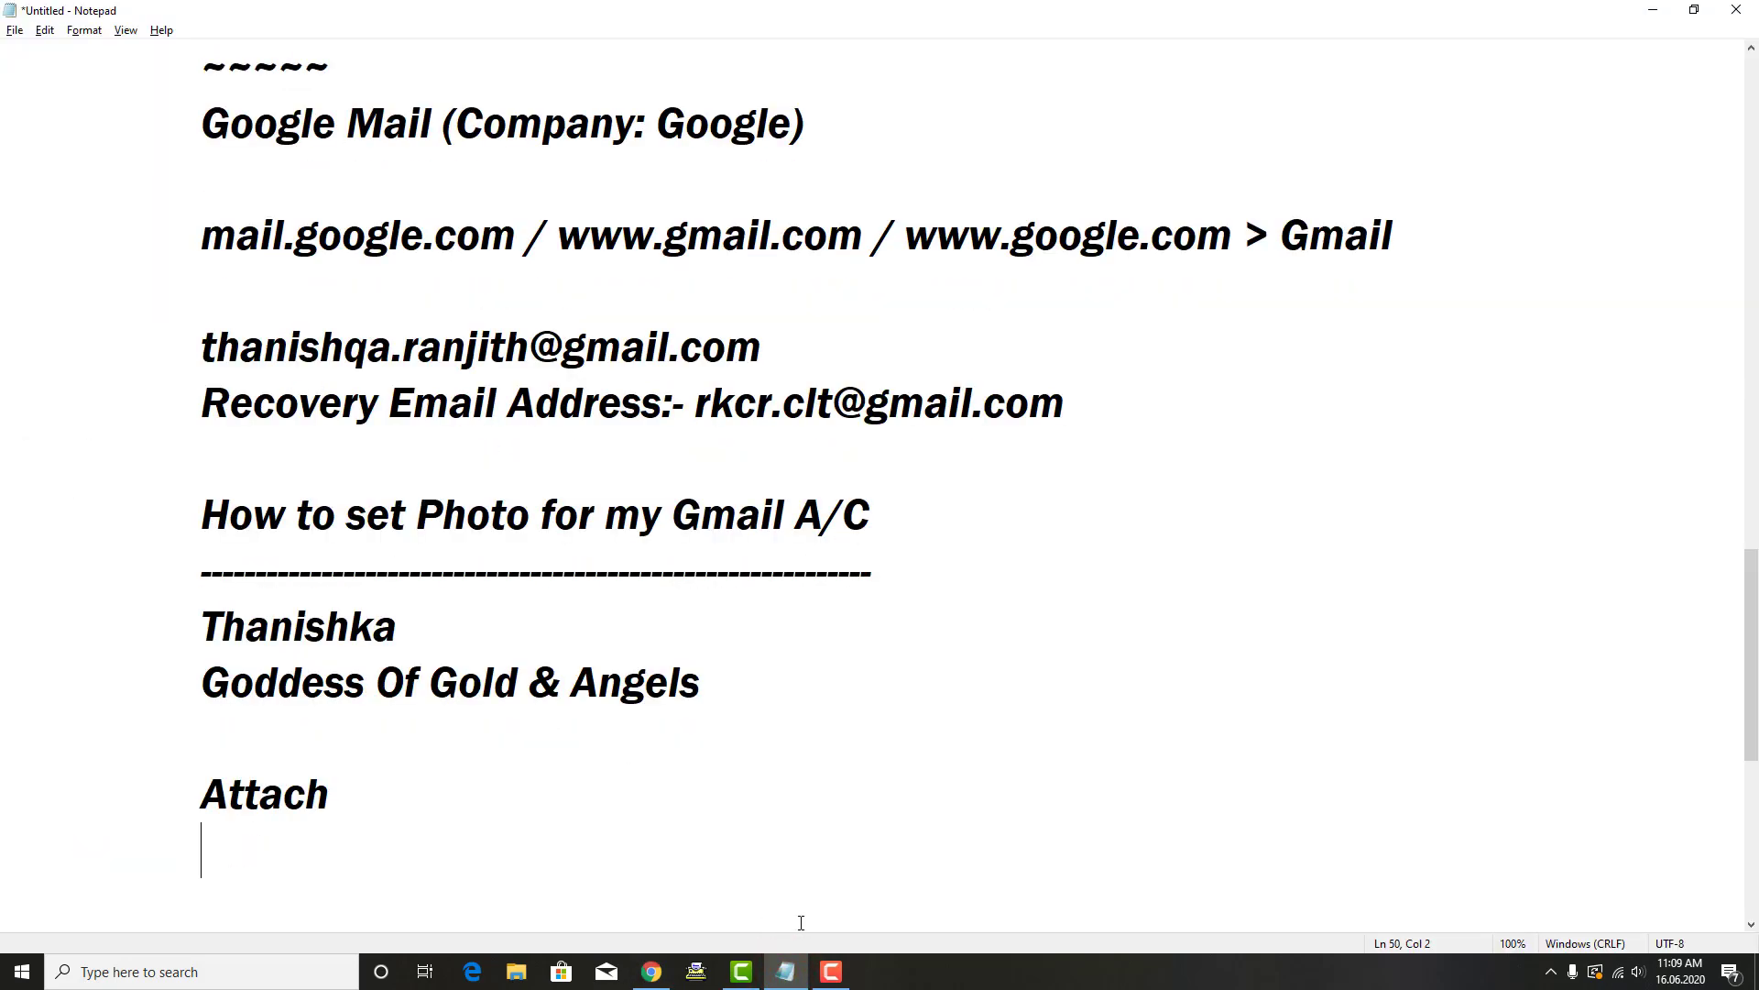
text(-----------)
key(Return)
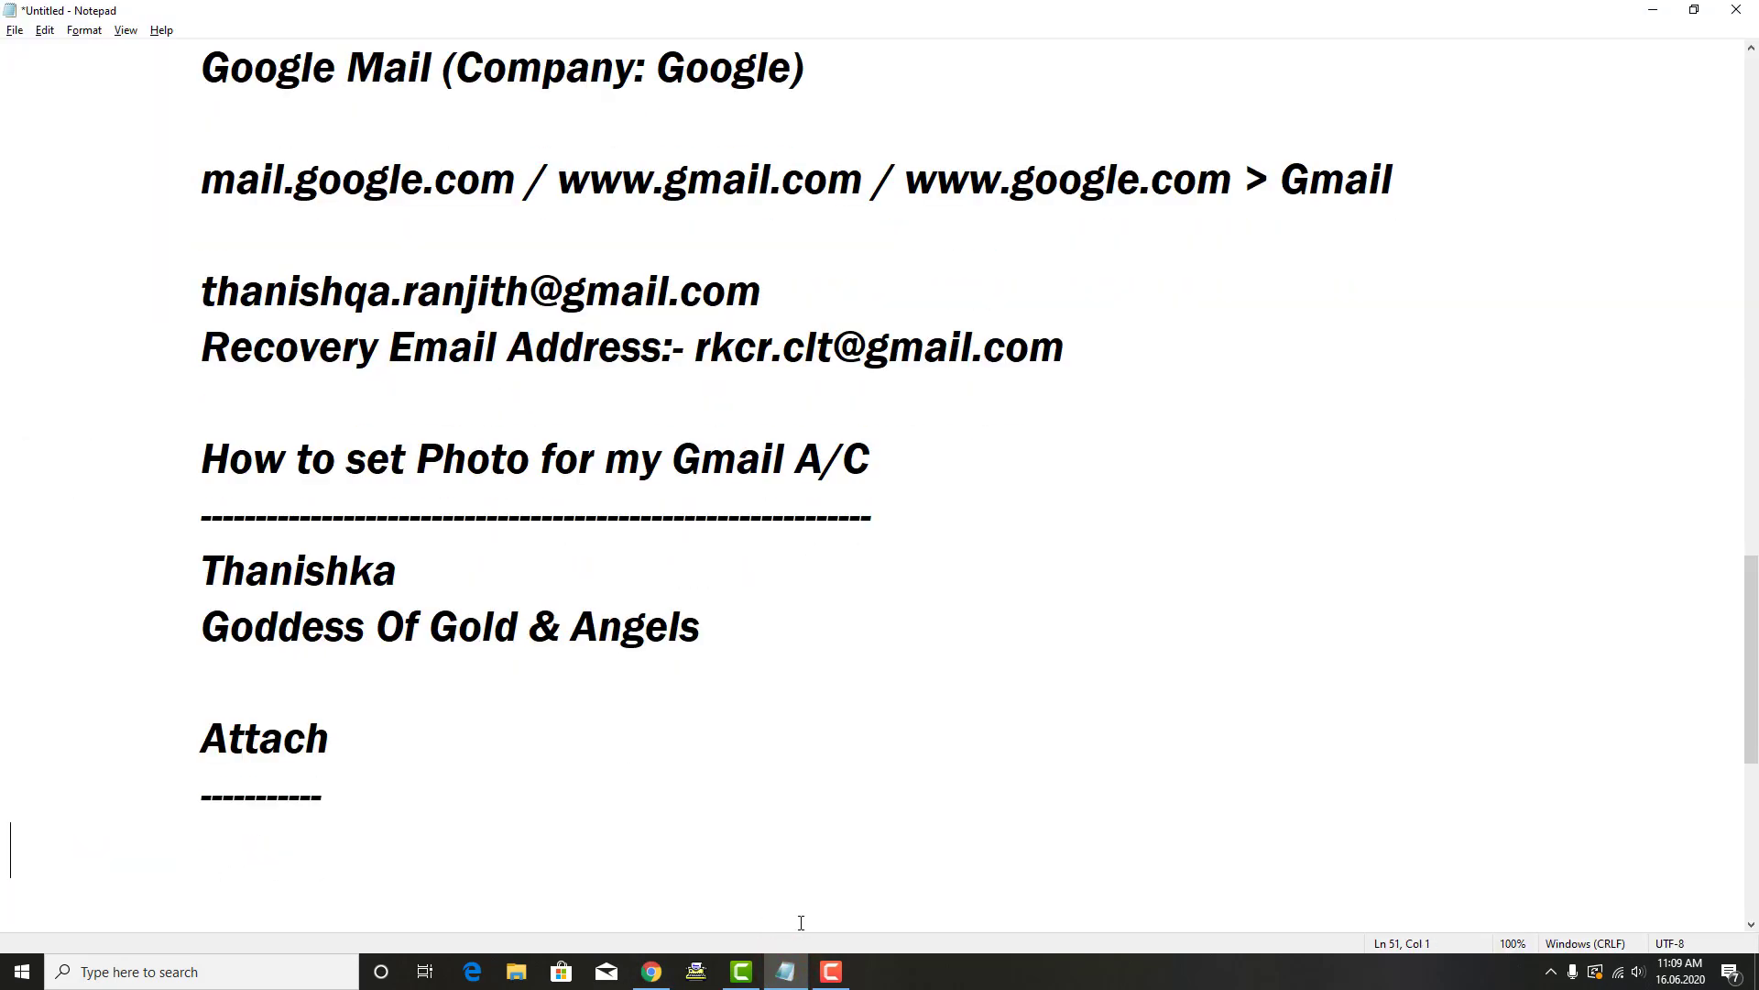
key(Tab)
key(alt+Tab)
click(550, 545)
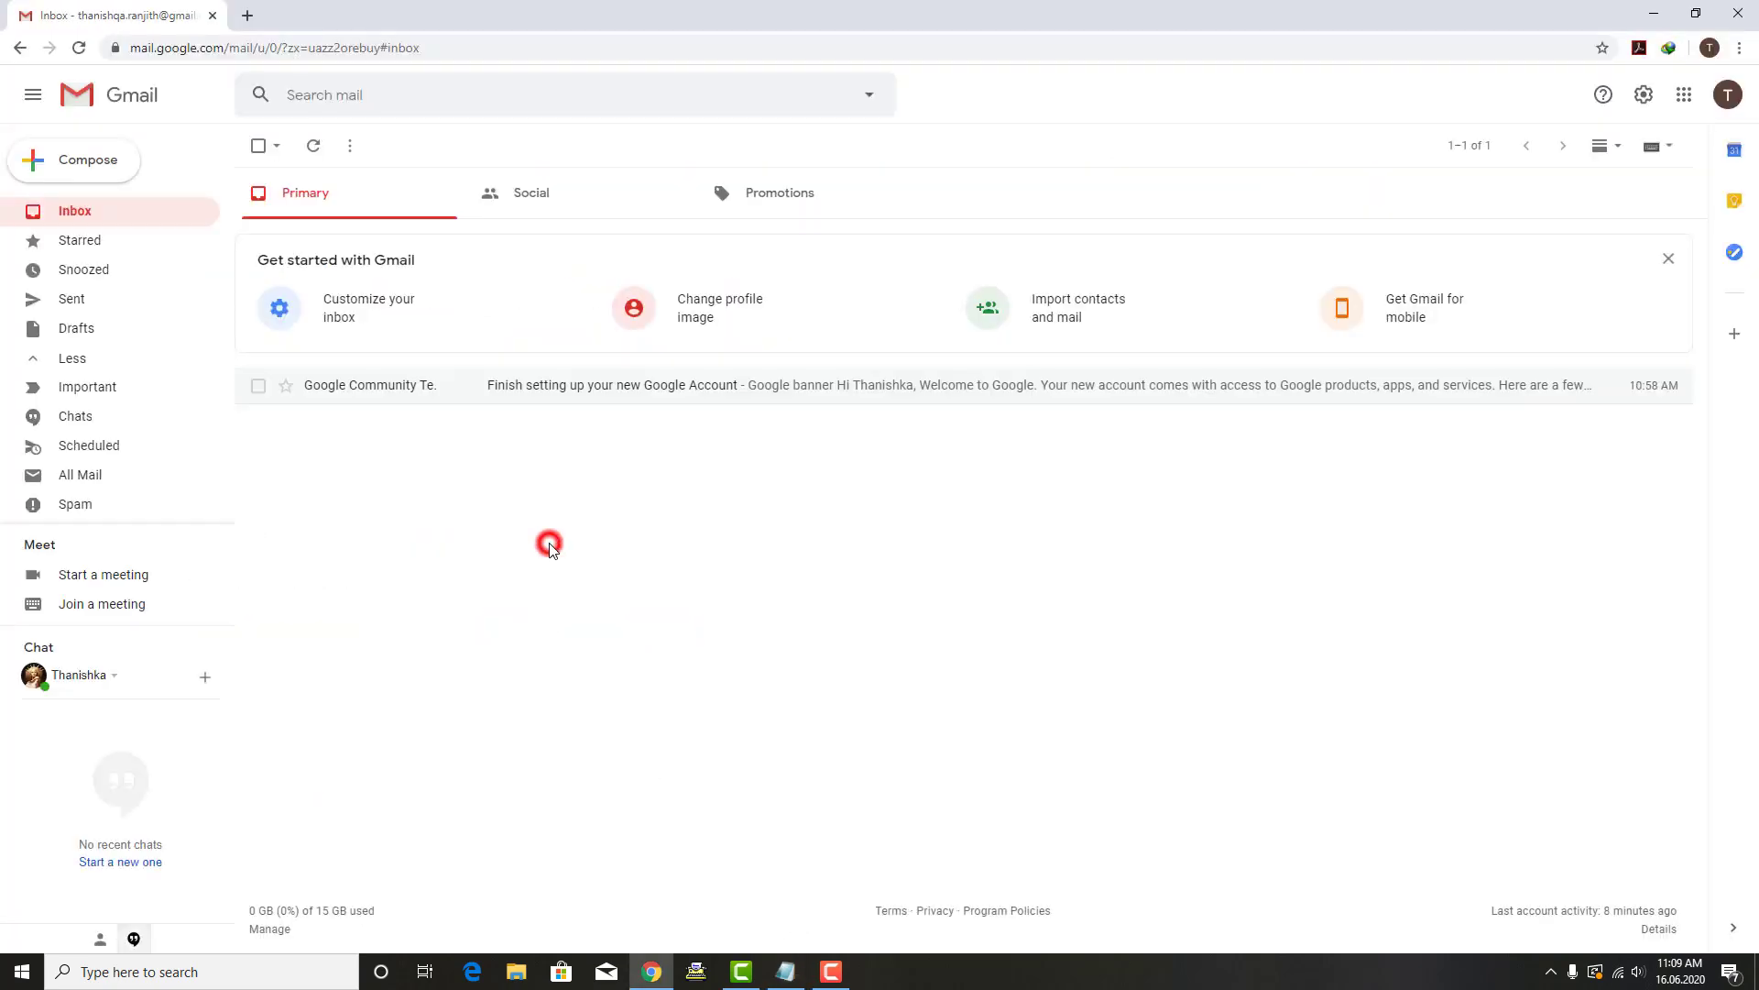
Step: Draft a new message to the other account with a sender-naming subject and body 'PFA'
click(108, 167)
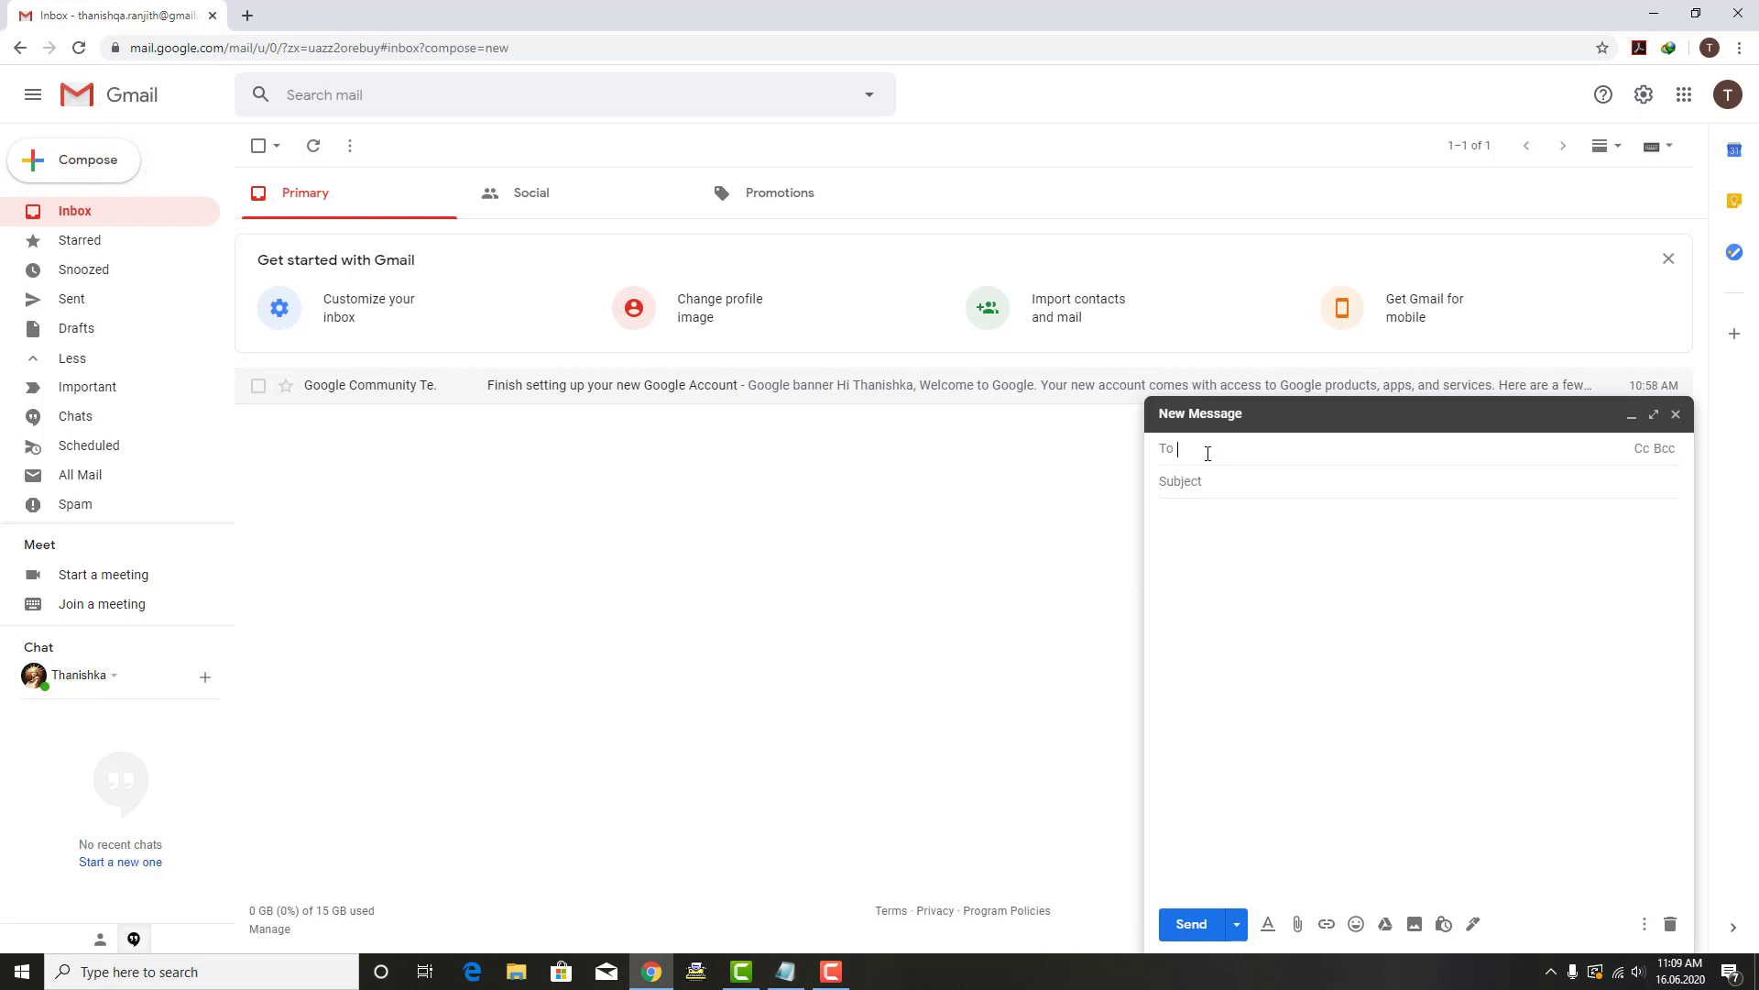
text(rkc.r)
key(BackSpace)
key(BackSpace)
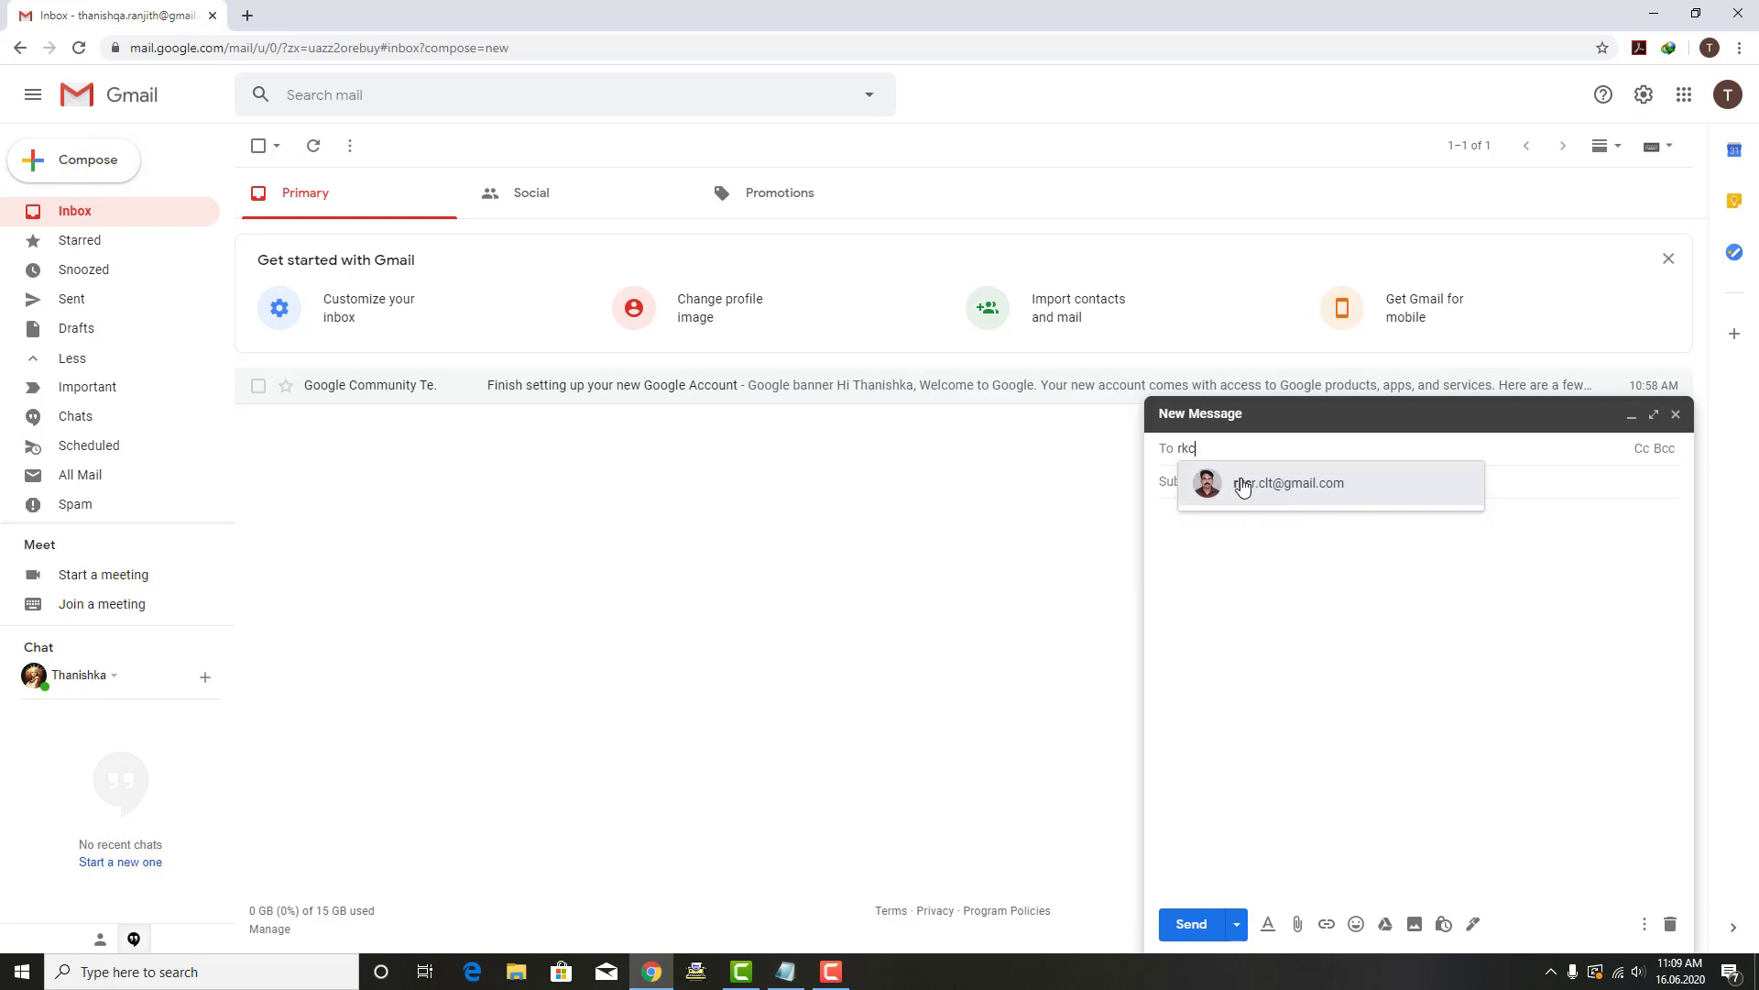
click(1242, 482)
click(1241, 484)
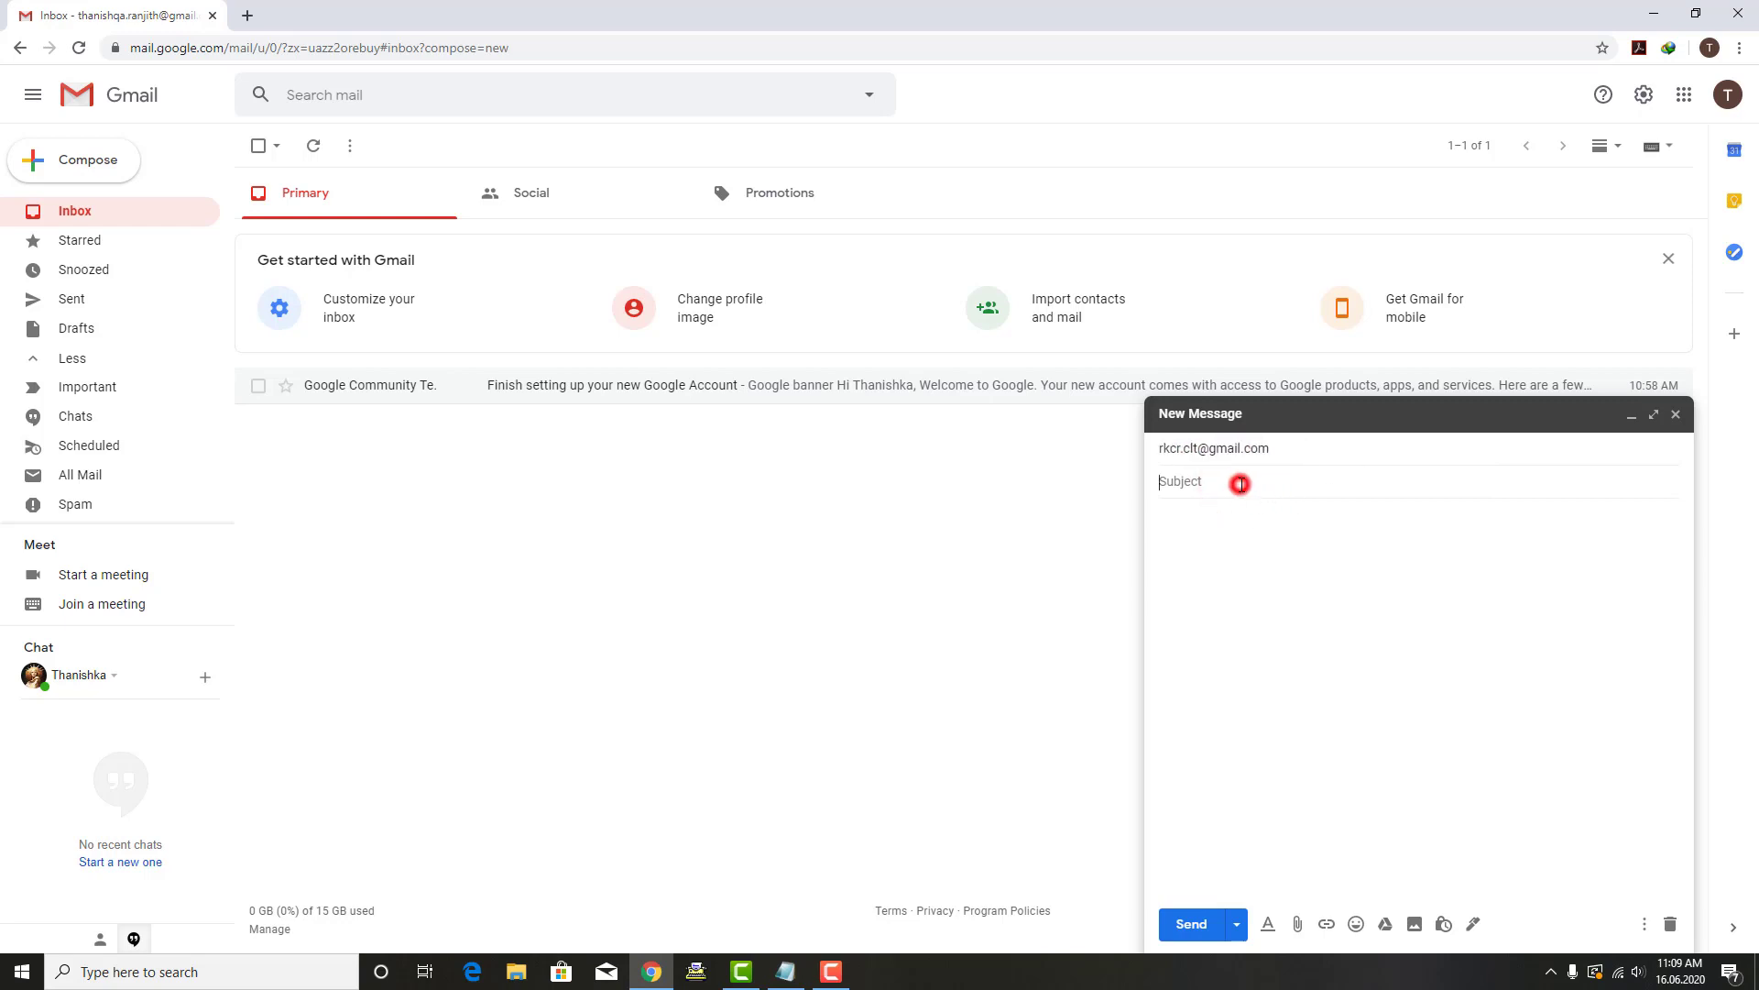
text(Mail from Thaniq)
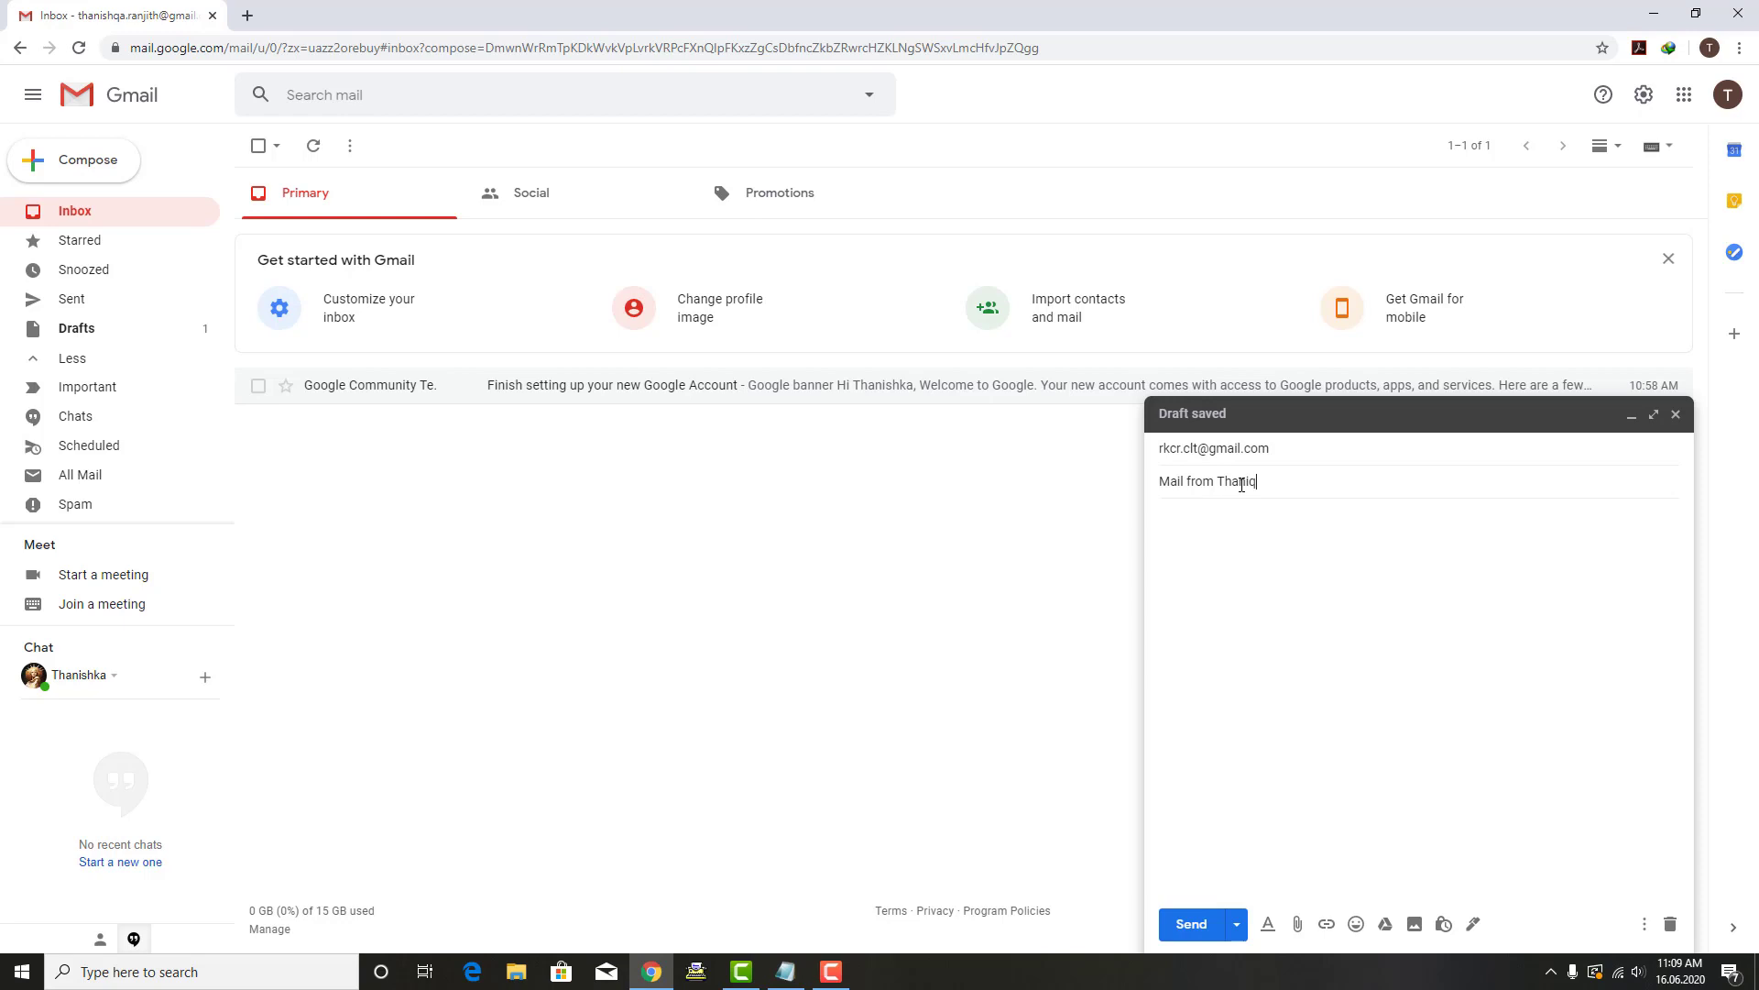
key(BackSpace)
click(1228, 528)
double_click(1164, 519)
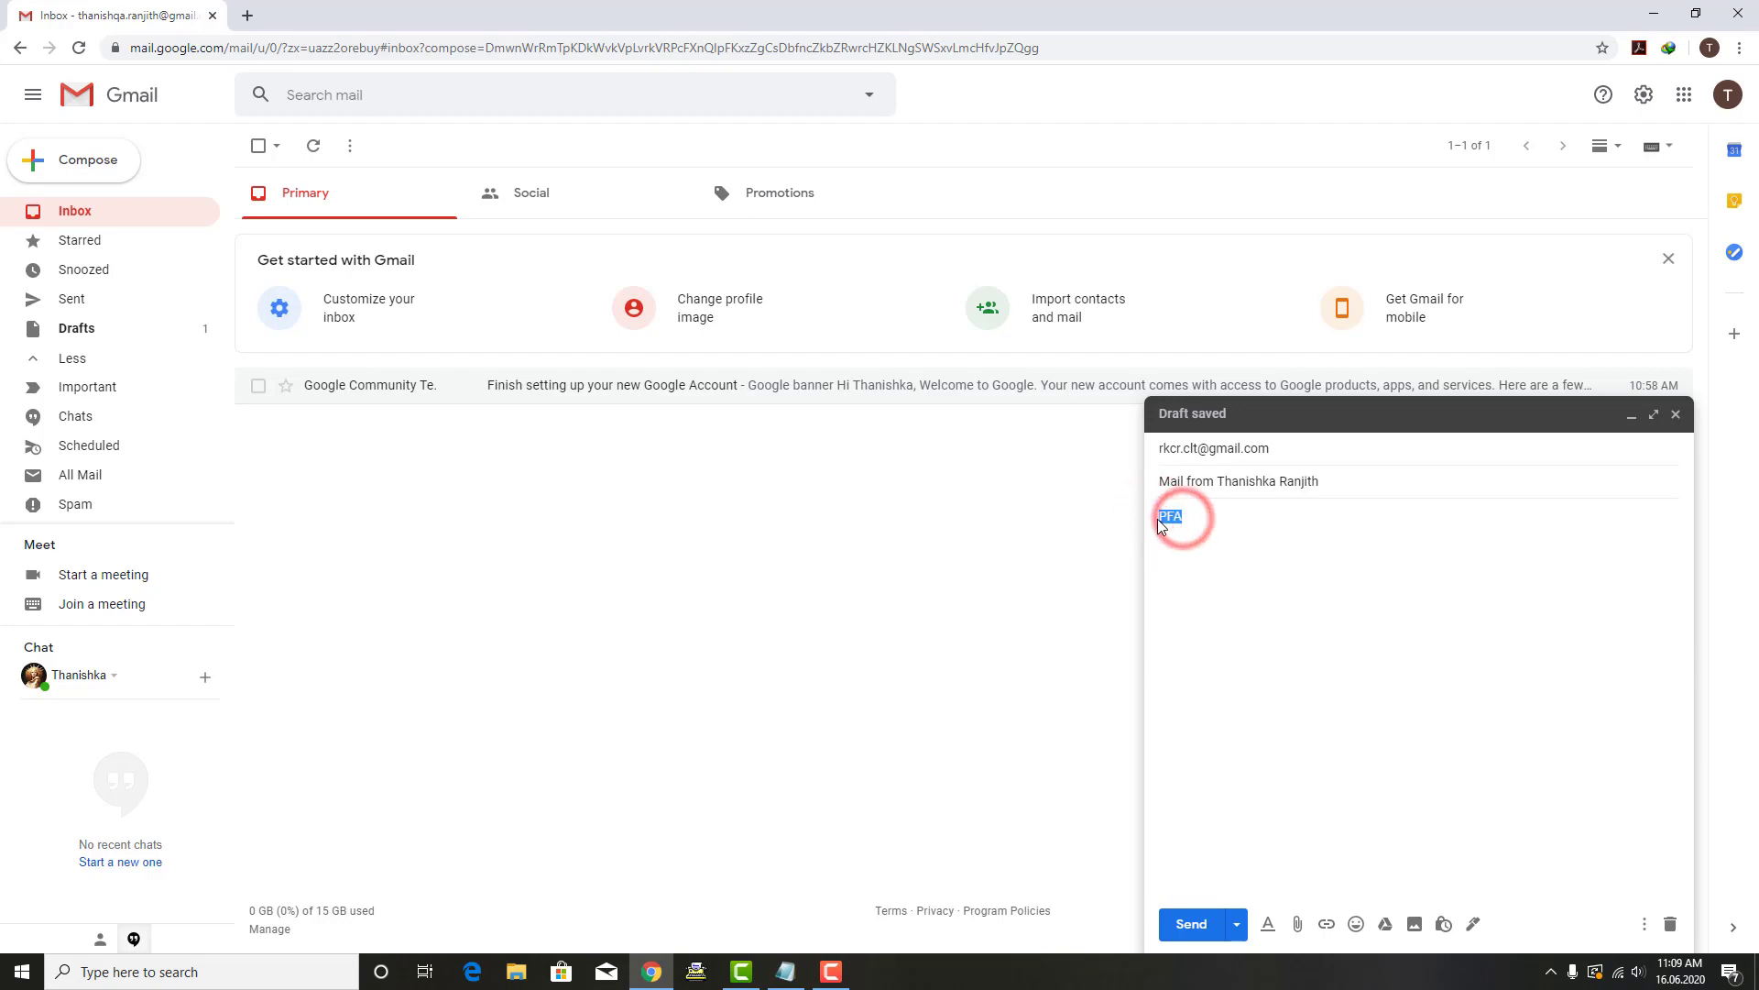
Step: Add a note defining PFA as 'Please Find Attachment' in Notepad
click(790, 970)
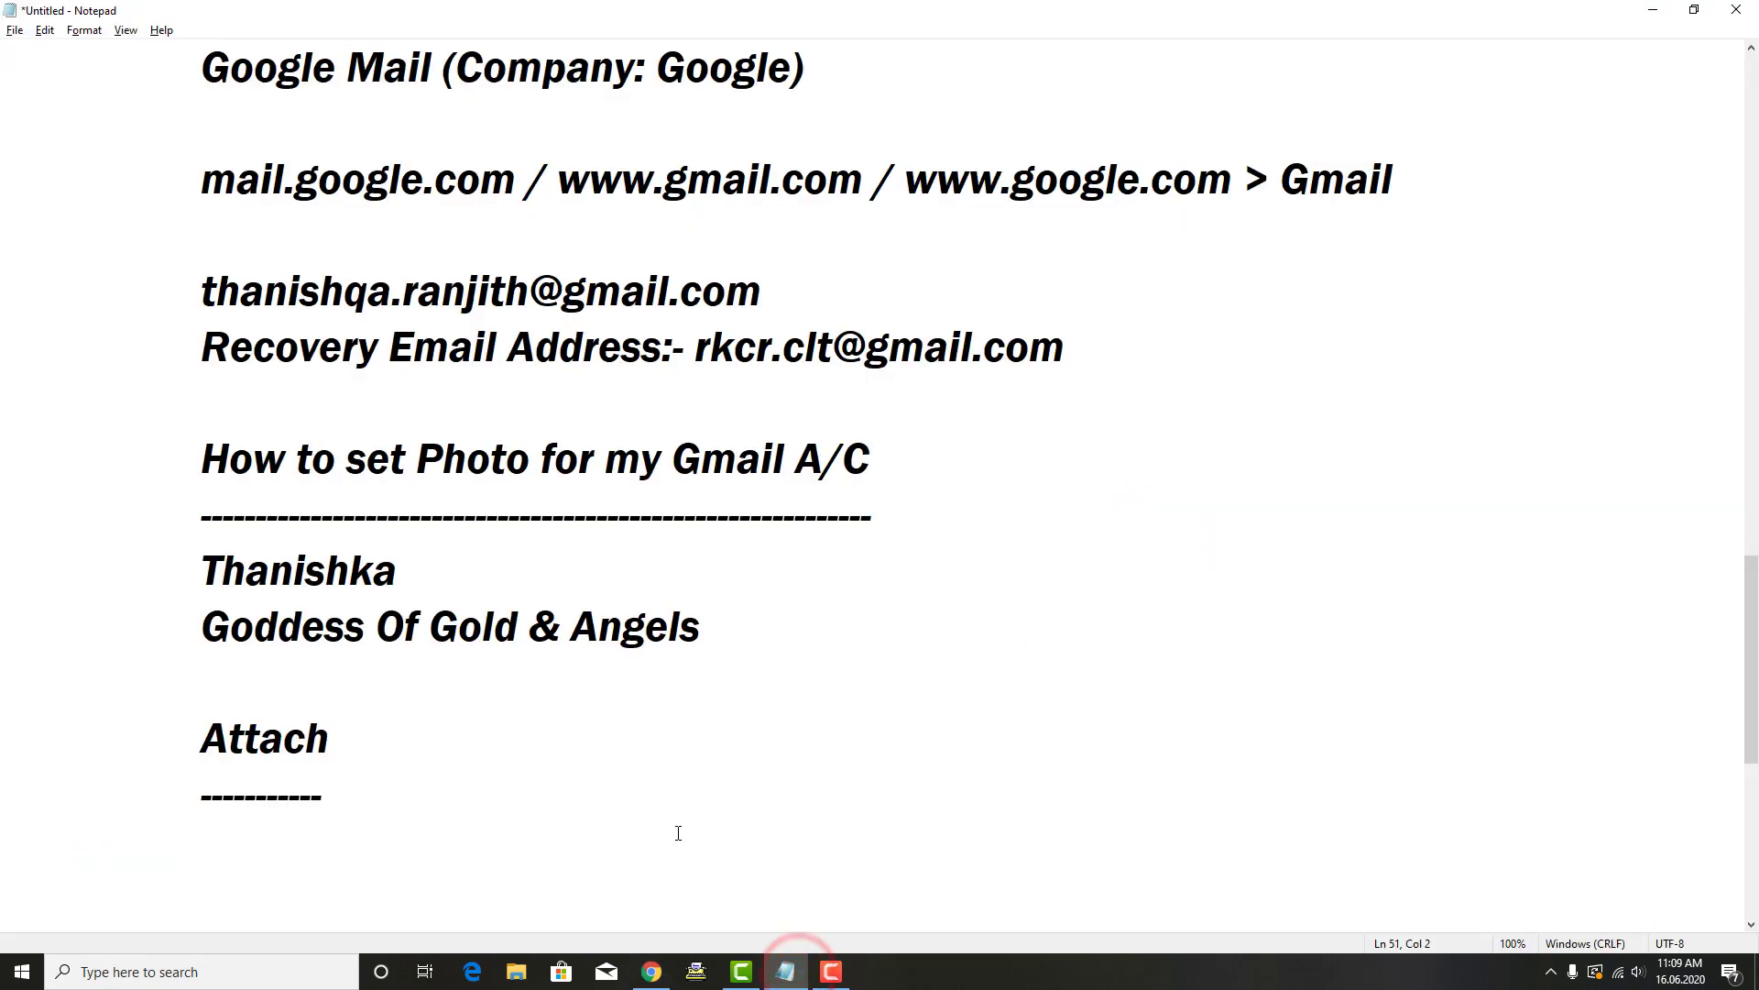
text(PFA)
key(Return)
key(Up)
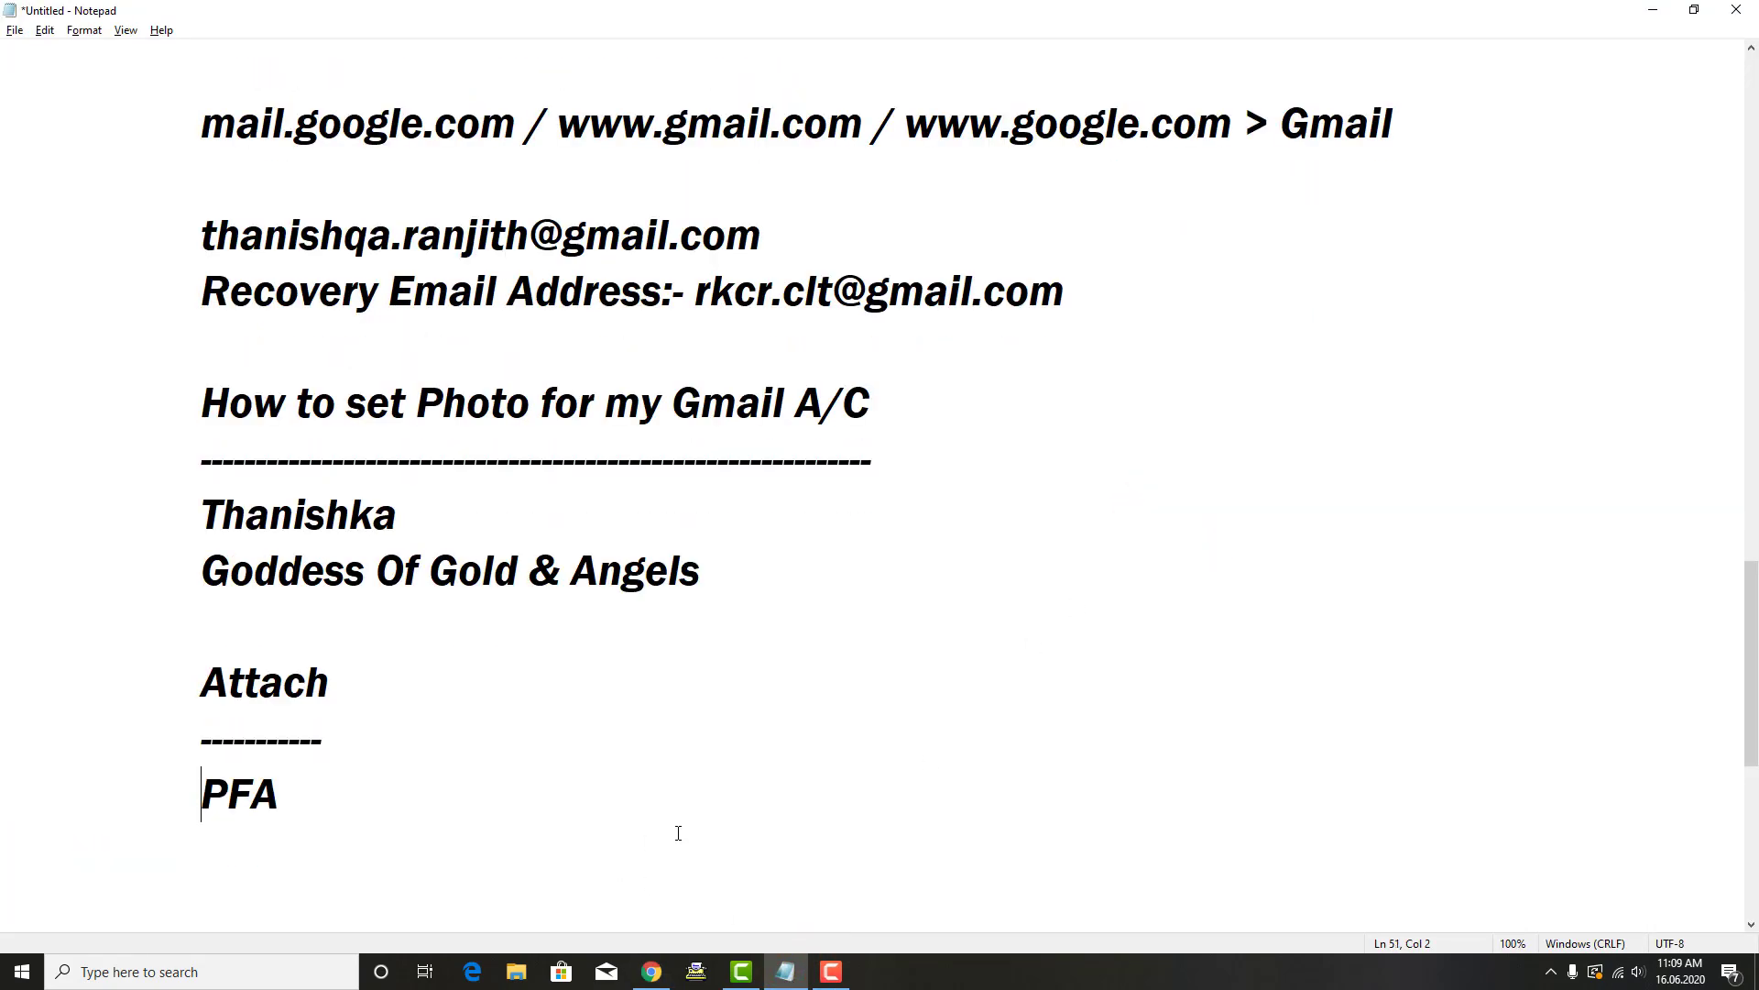
key(Down)
text(Please )
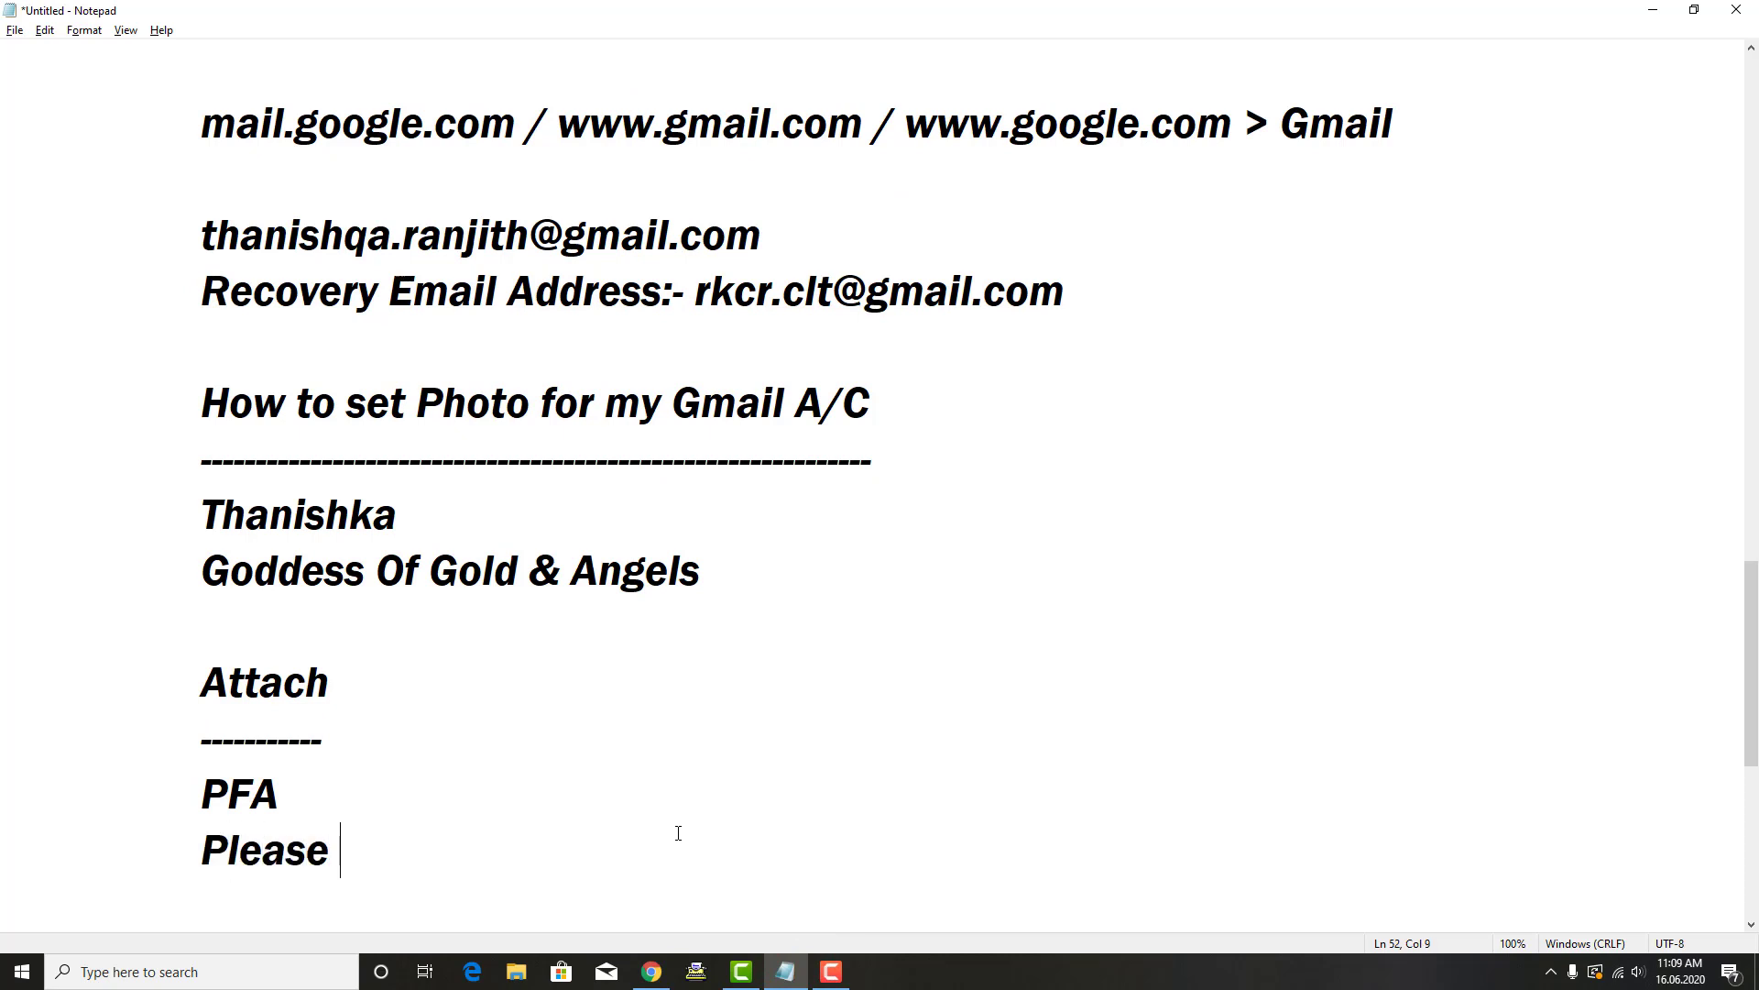
text(Find Att)
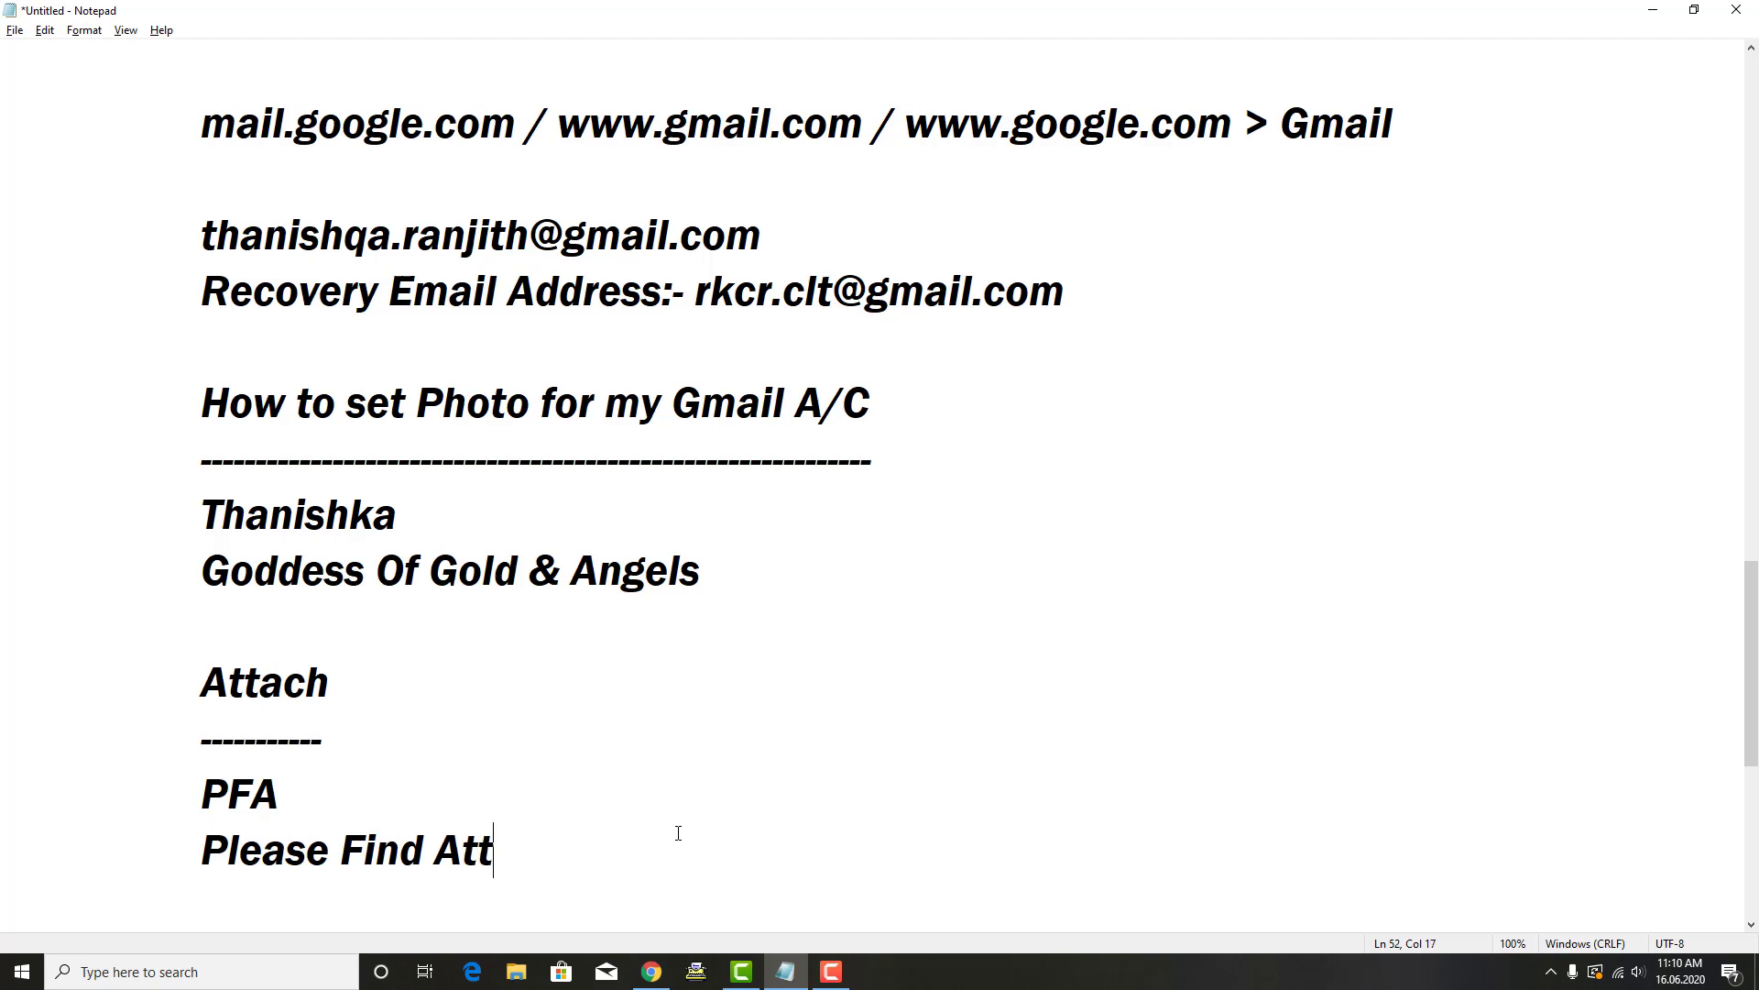
text(achment)
key(Return)
key(Tab)
key(Return)
key(Tab)
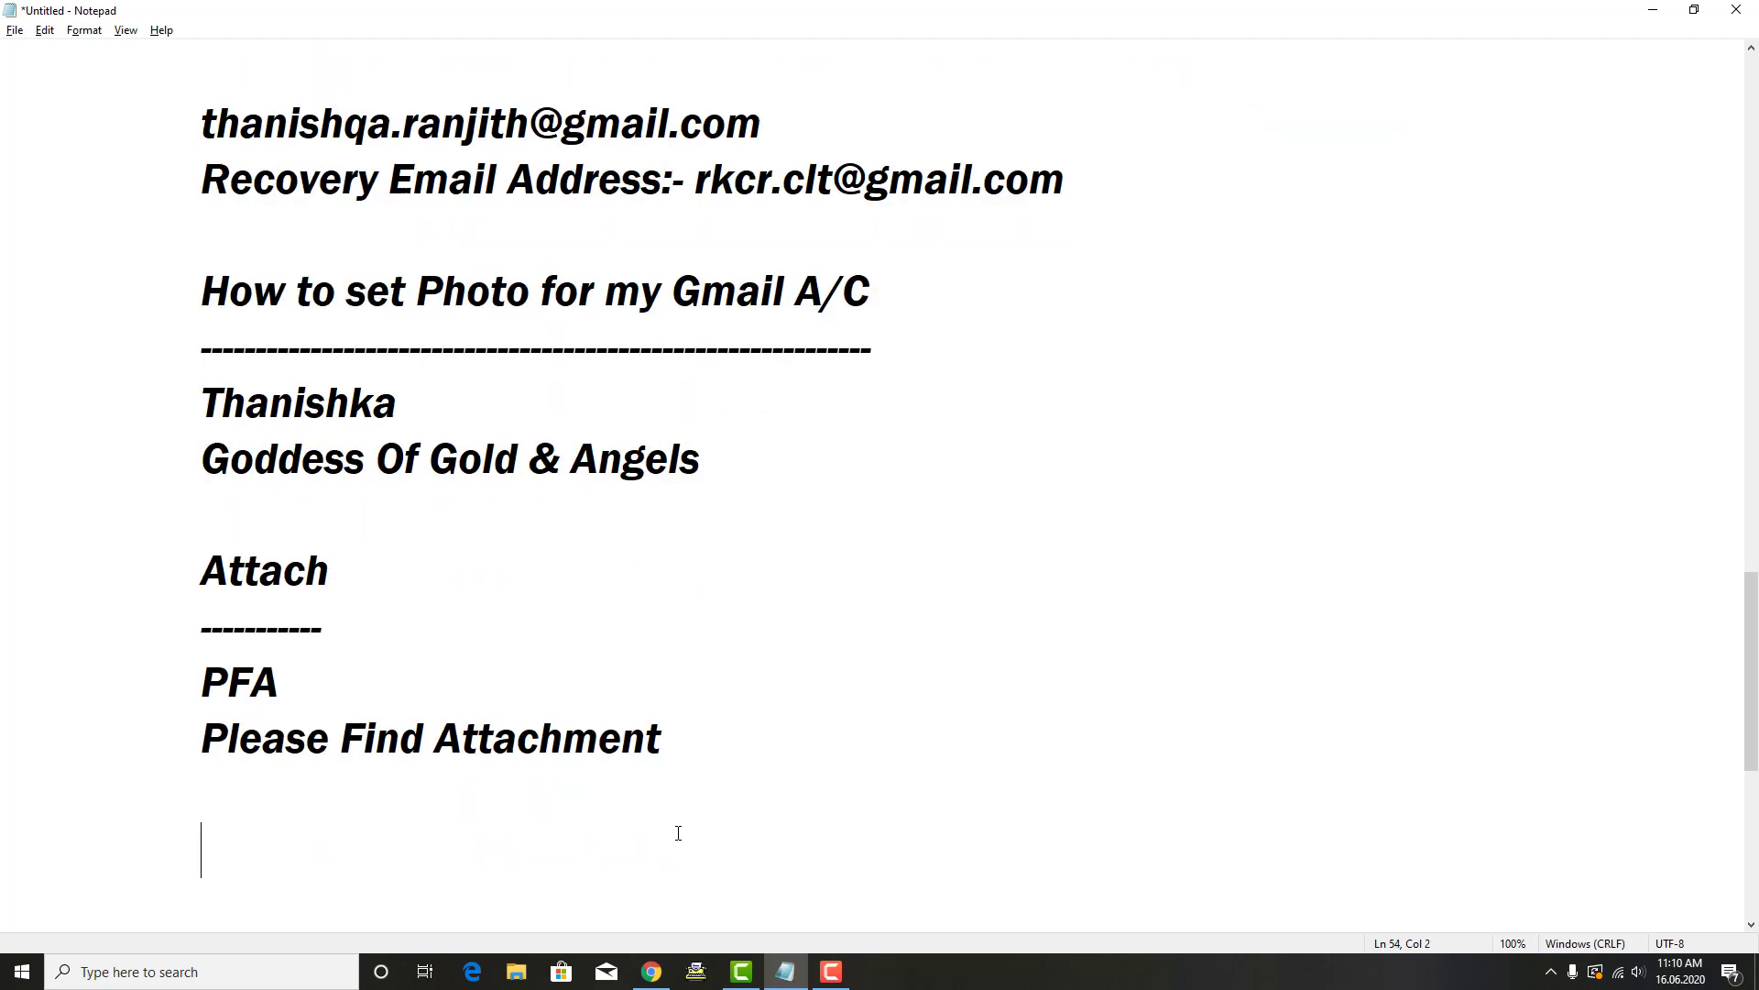
drag(194, 749, 691, 736)
click(231, 811)
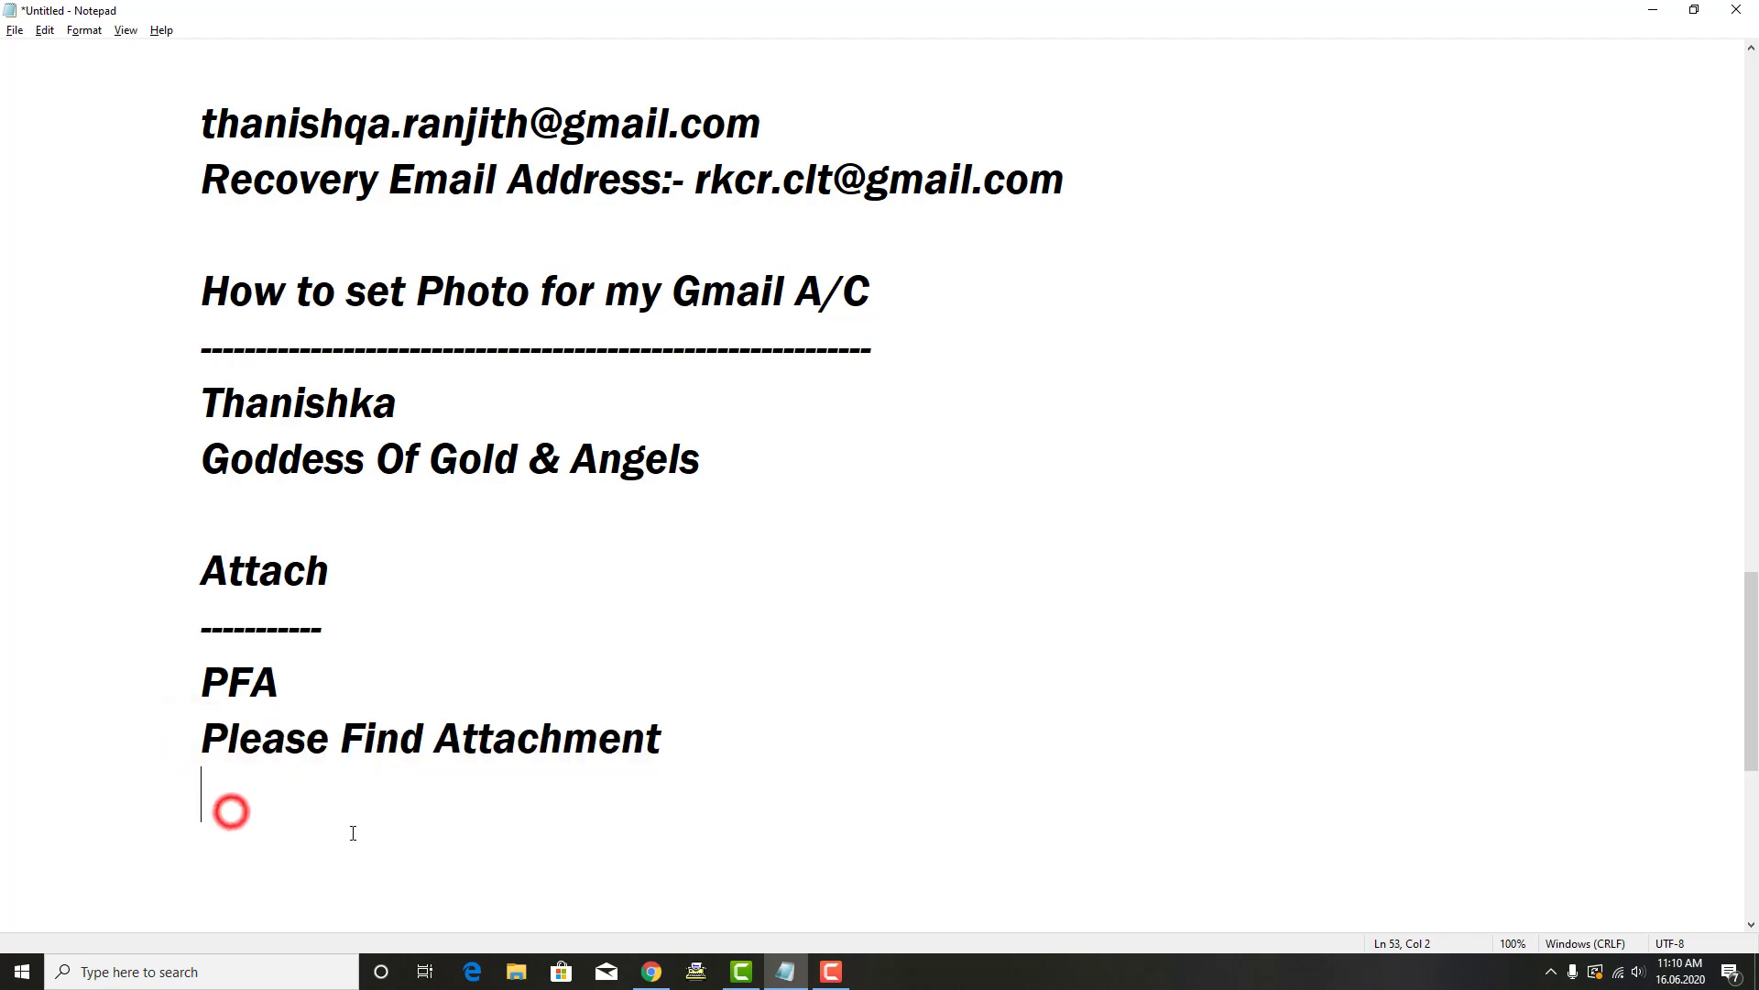
click(257, 833)
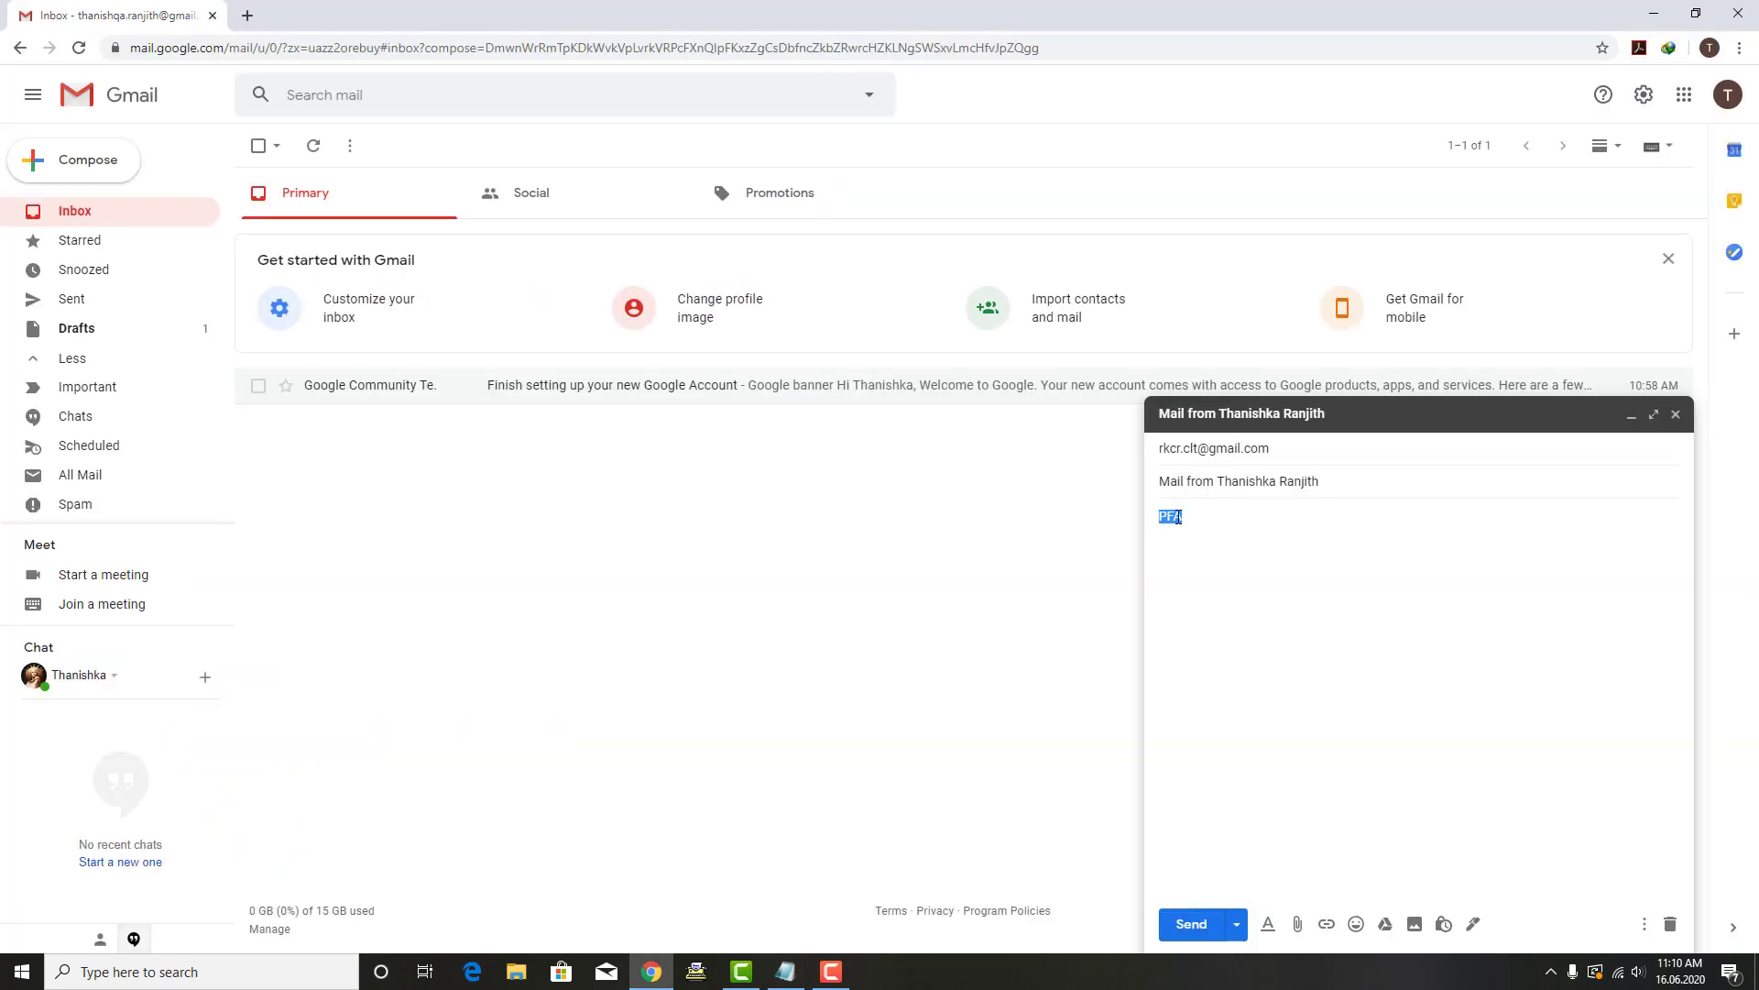
Step: Add an 'ASL Please...' line to the notes
click(1178, 518)
key(alt+Tab)
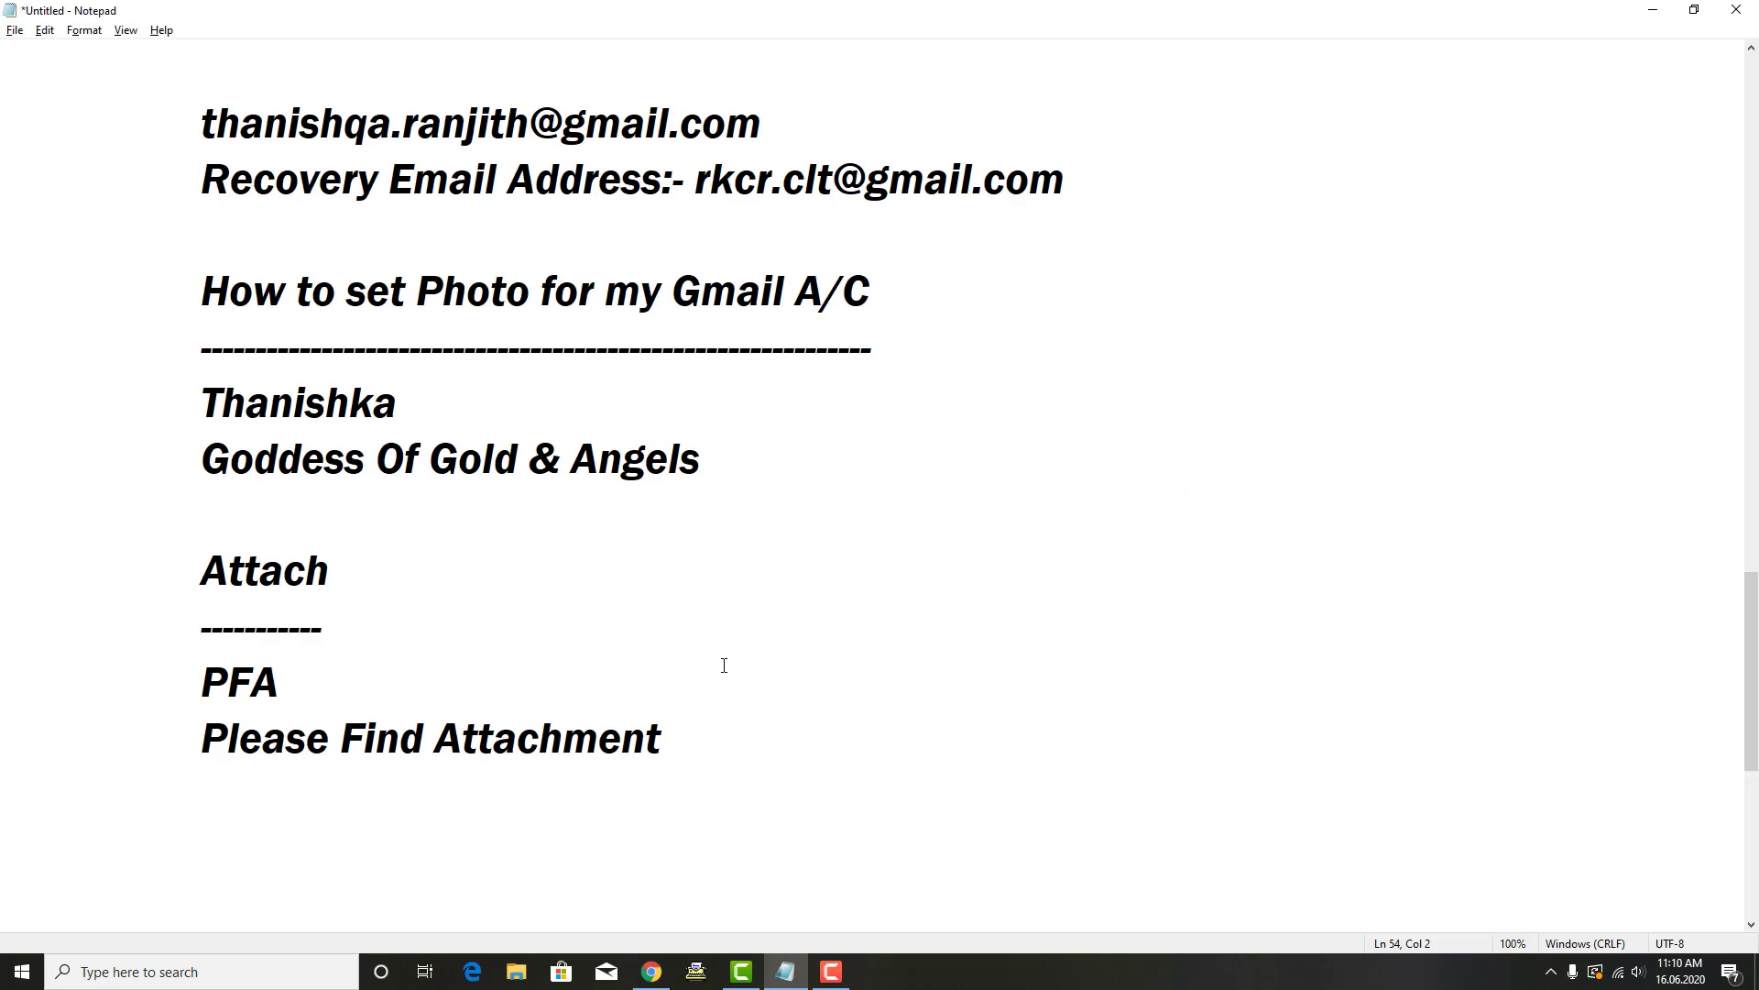
text(ASL?)
key(BackSpace)
text(PLease)
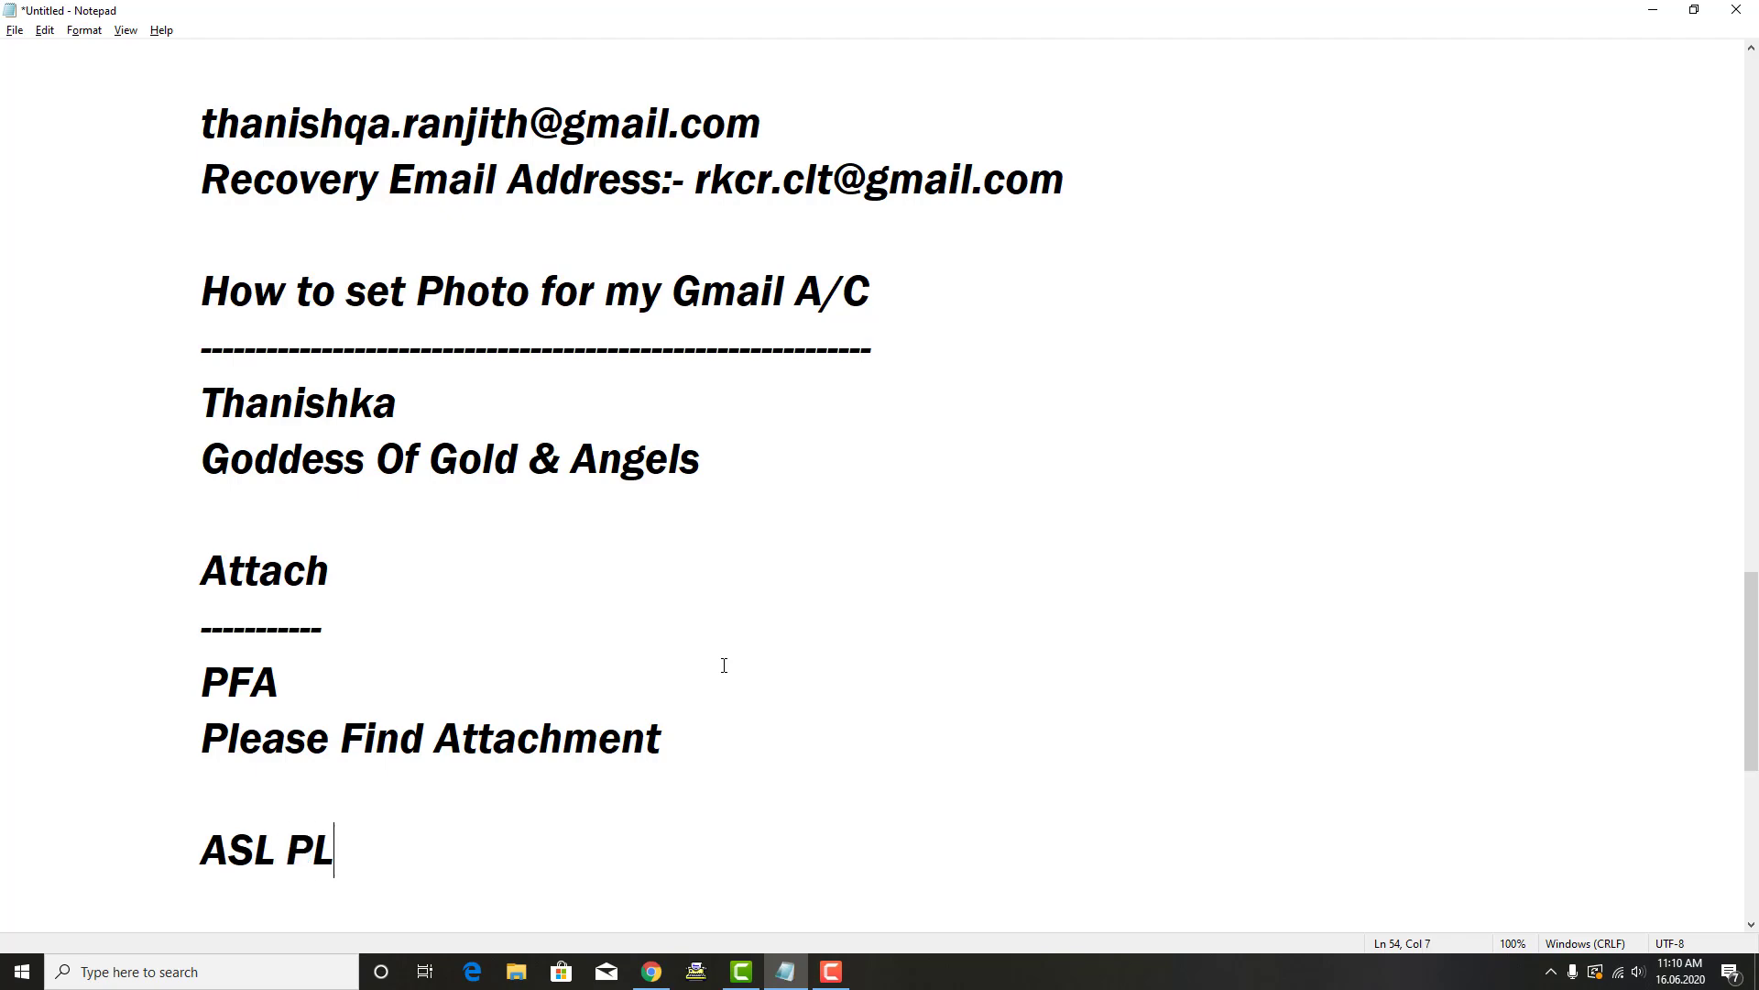
key(BackSpace)
key(BackSpace)
key(BackSpace)
key(BackSpace)
key(BackSpace)
text(lease)
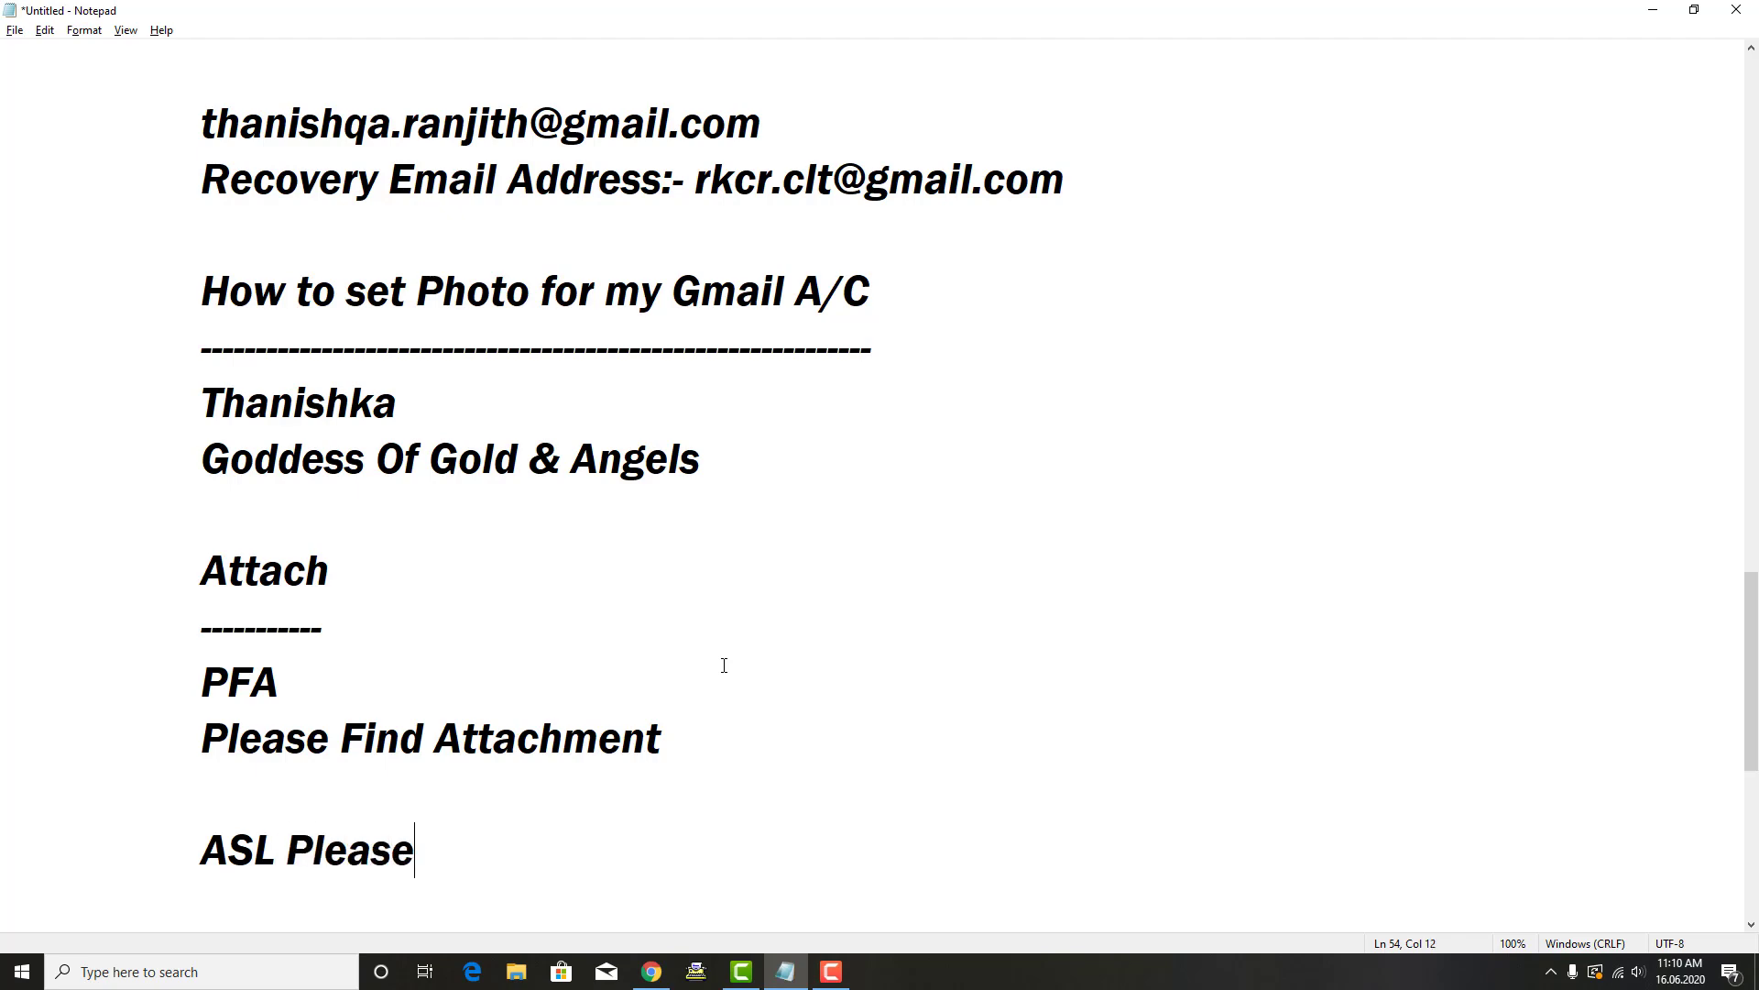
key(Return)
key(Up)
key(End)
text(...)
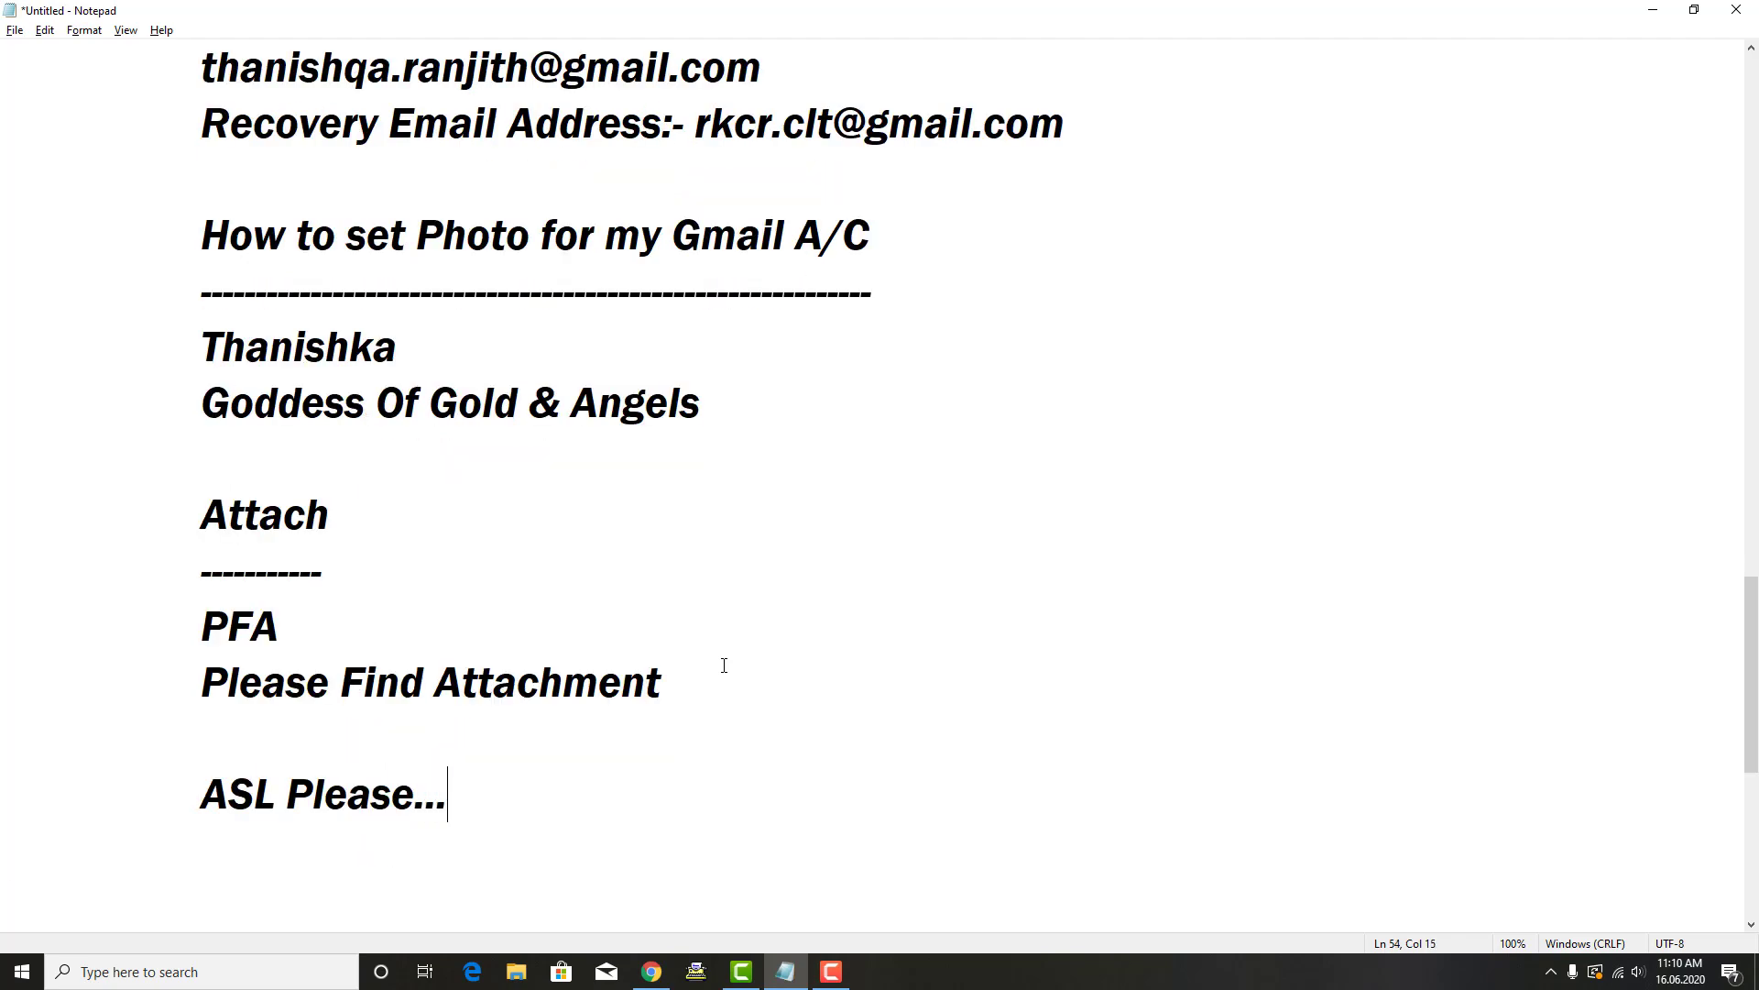
key(Down)
Step: Explain ASL as 'Age Sex Location' and add a sample age-sex-location answer beneath it
text(Age Se)
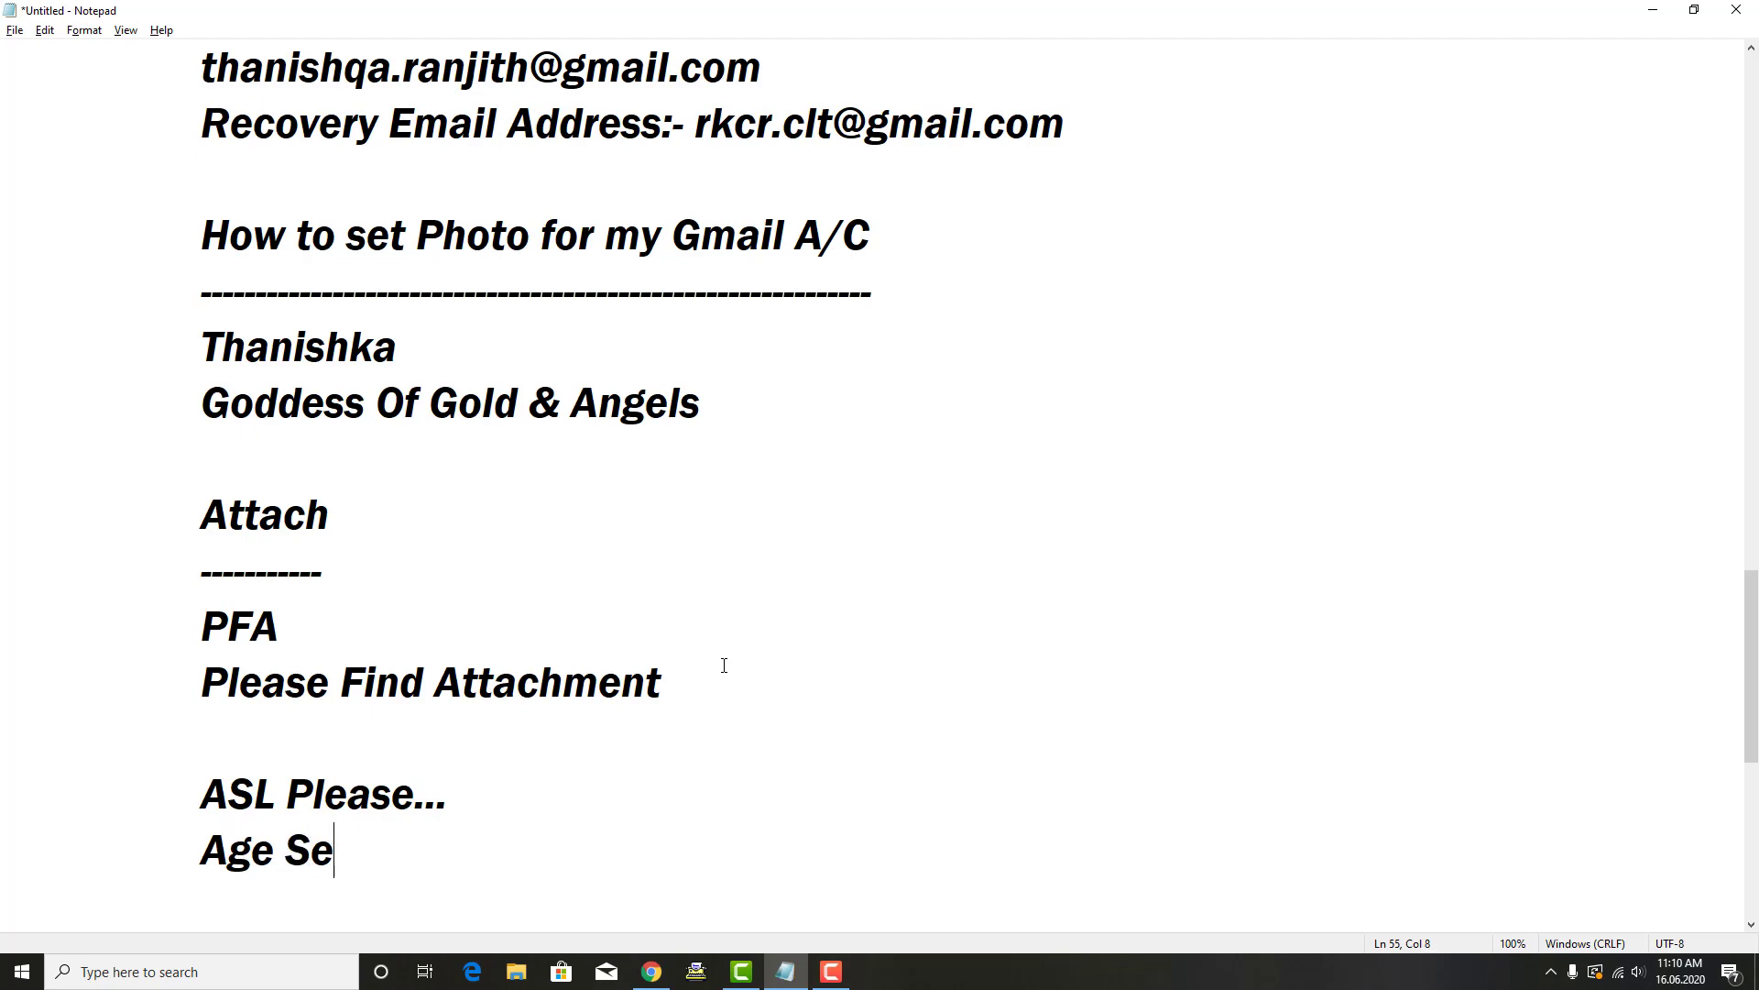
text(x Location)
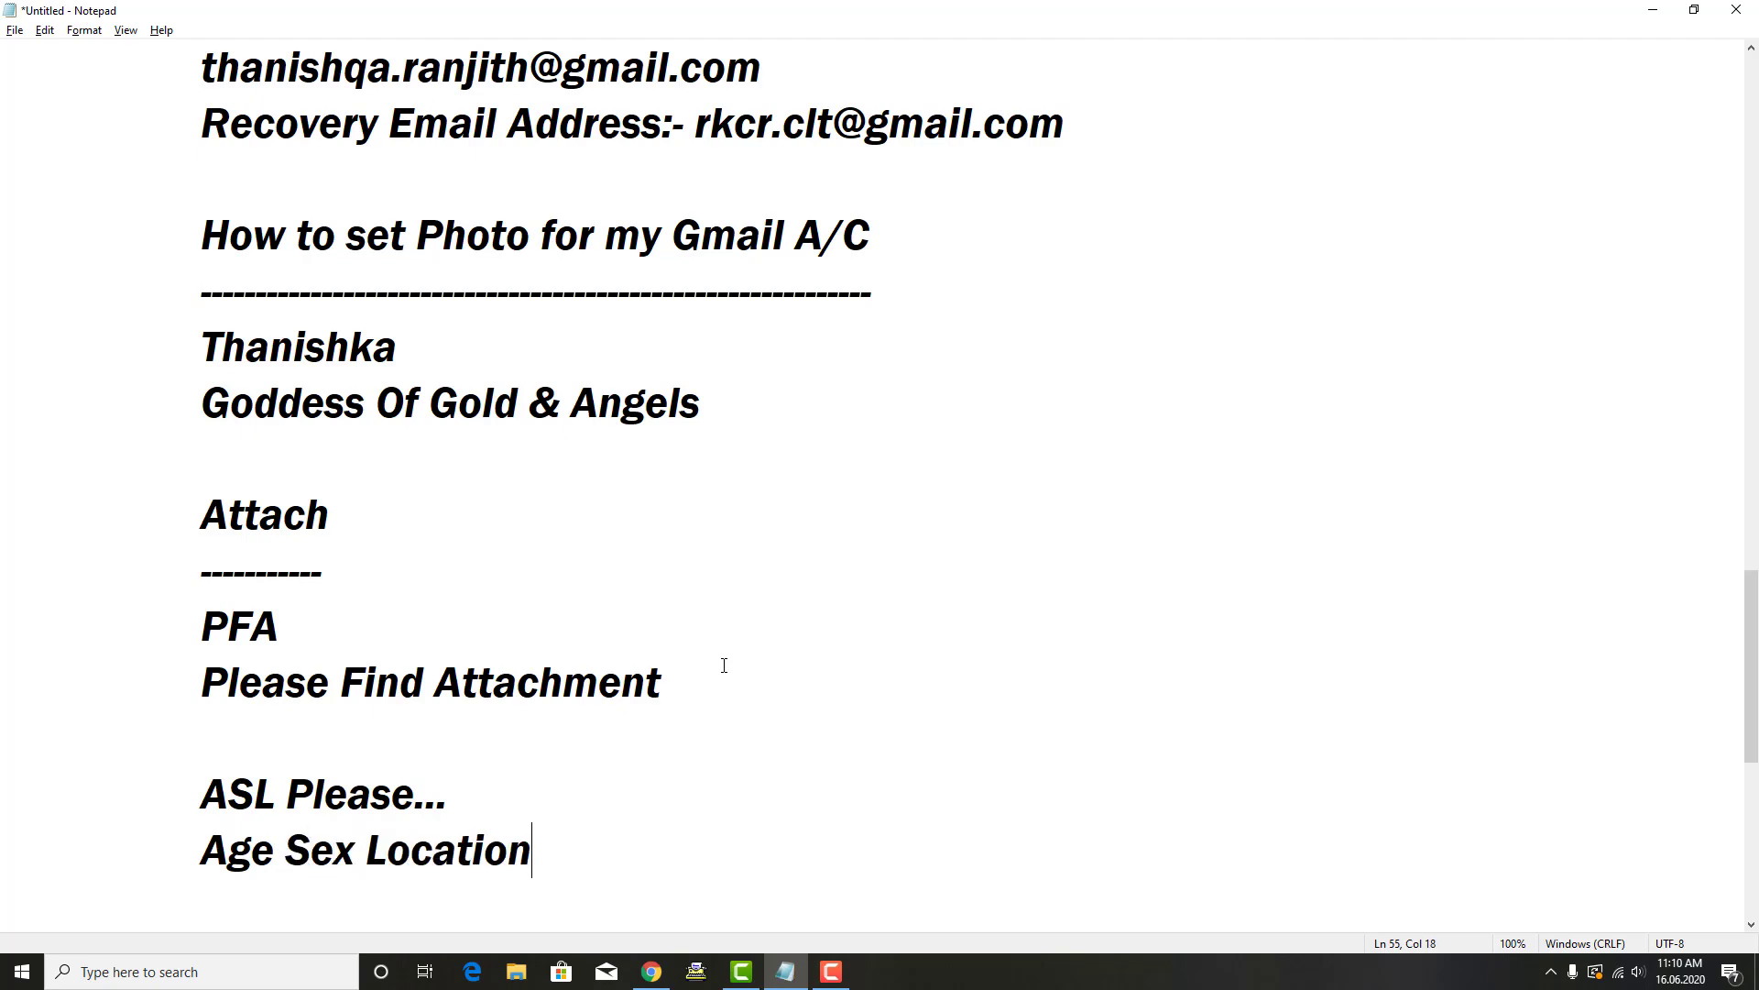
key(Return)
key(Tab)
key(Return)
key(Tab)
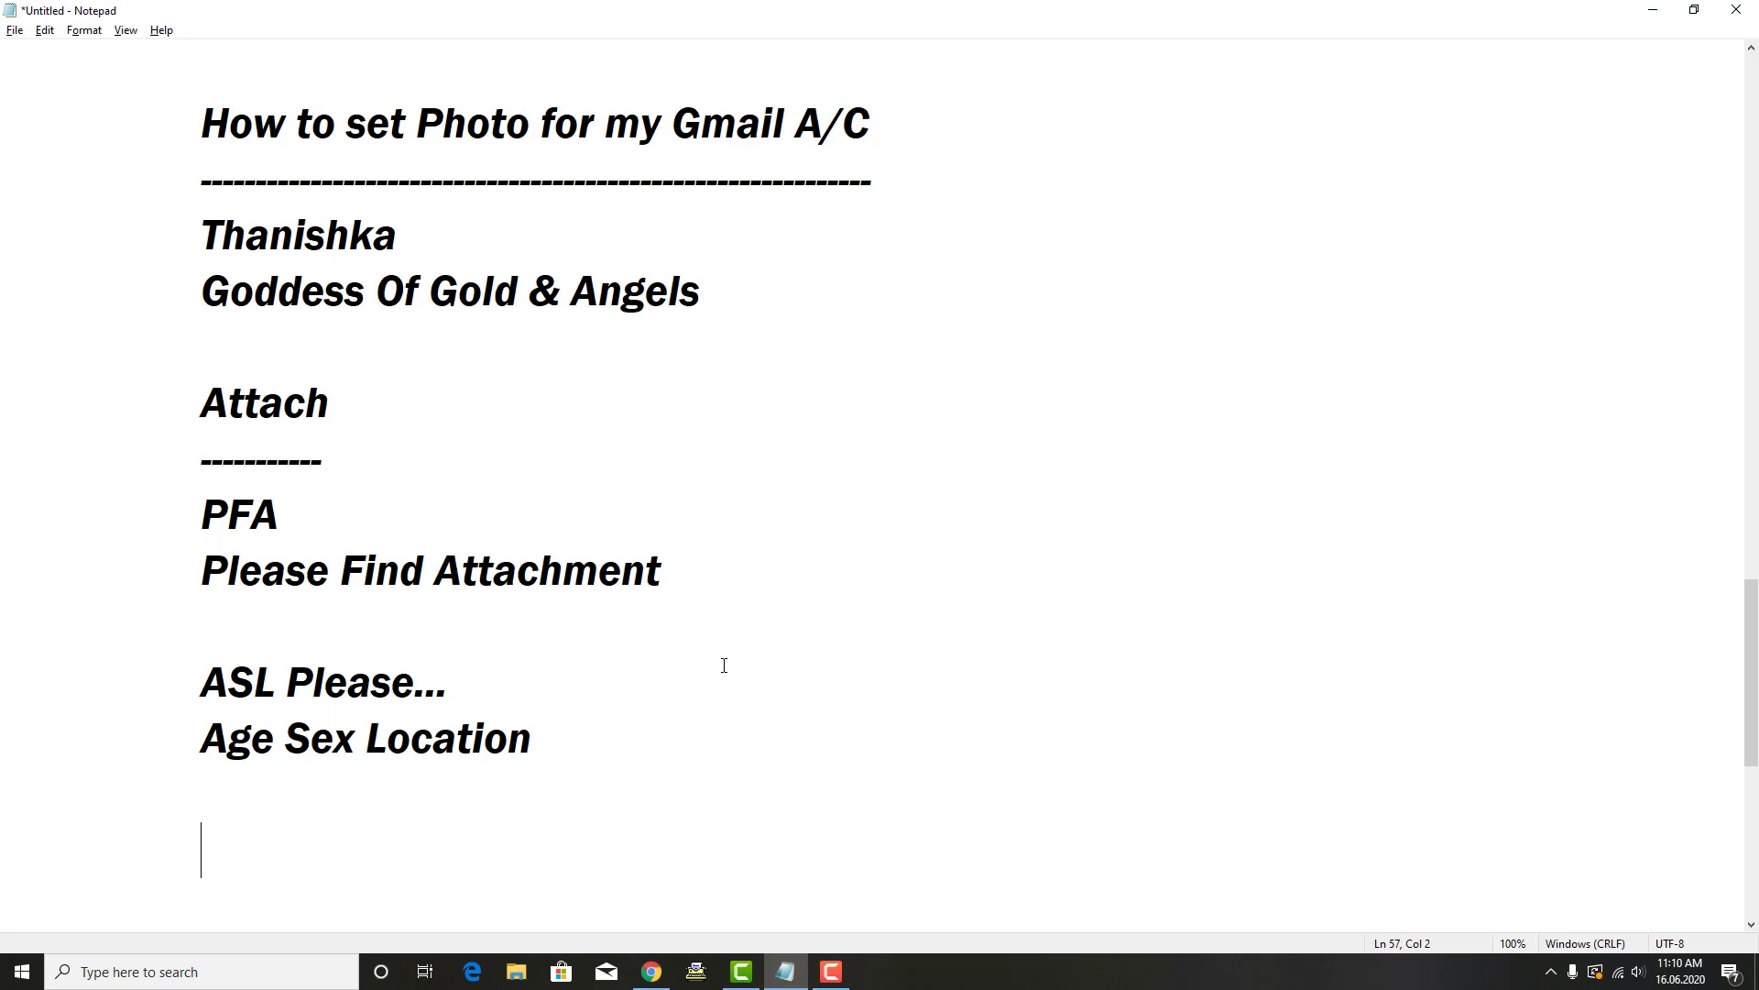
text(34 Male Calicut)
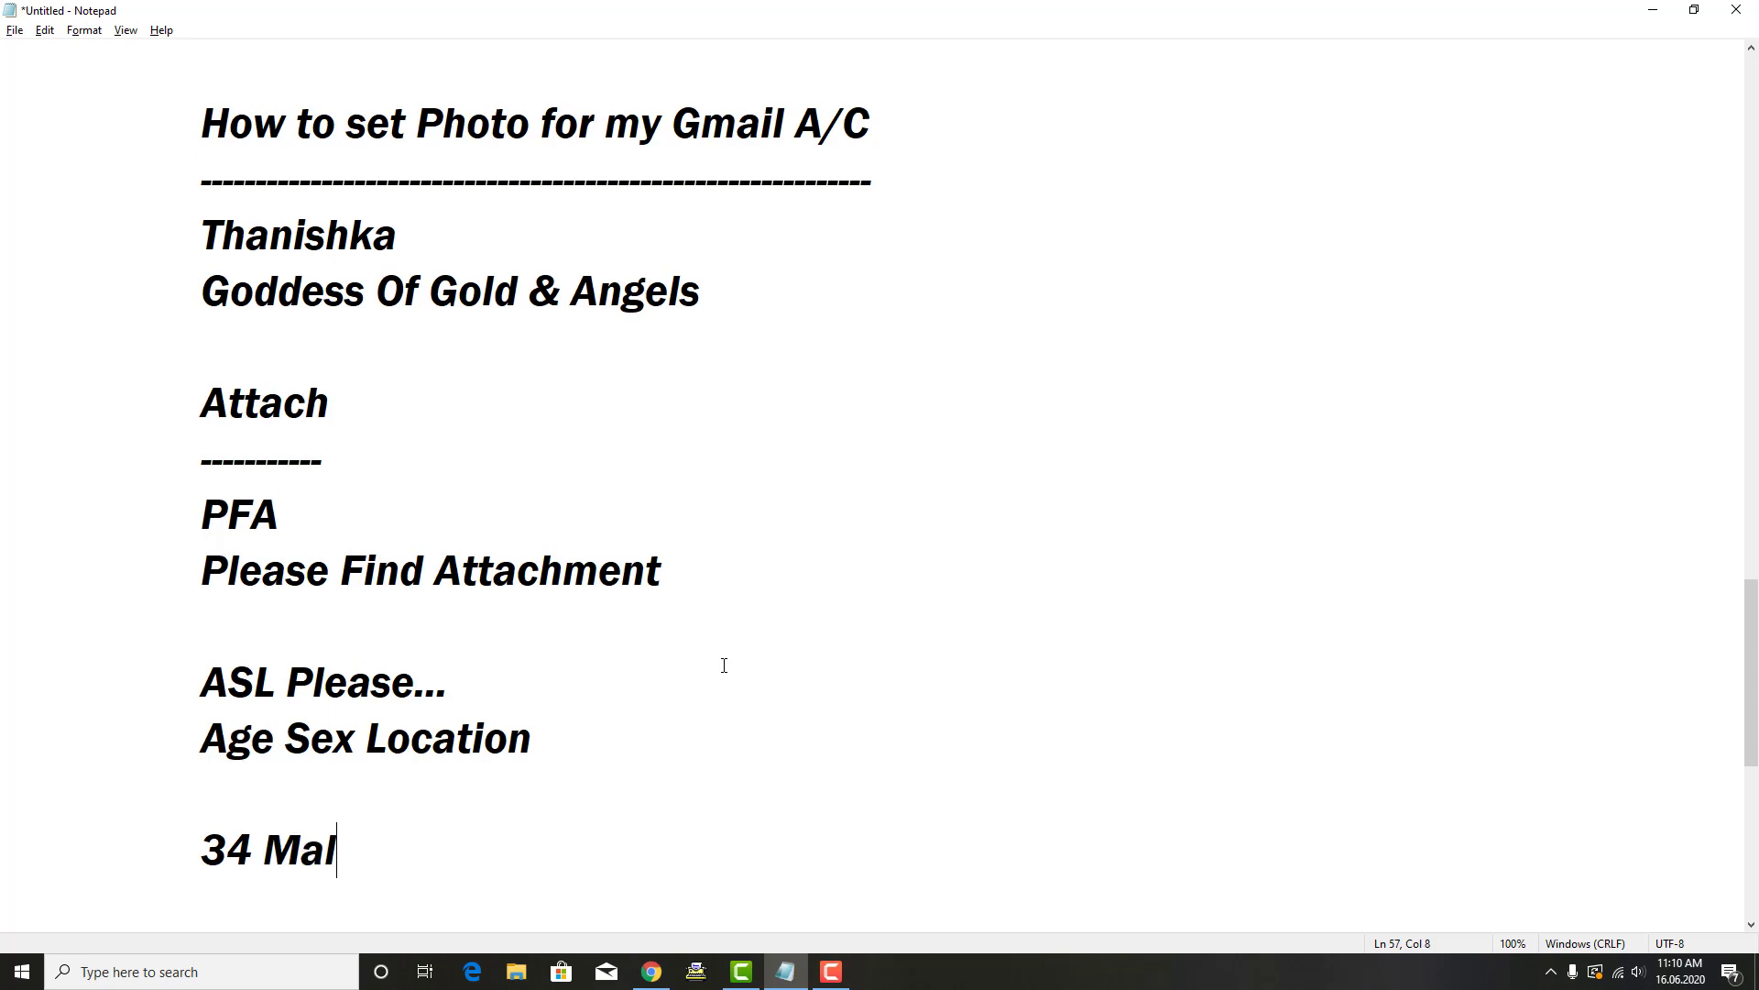
key(Return)
key(Return)
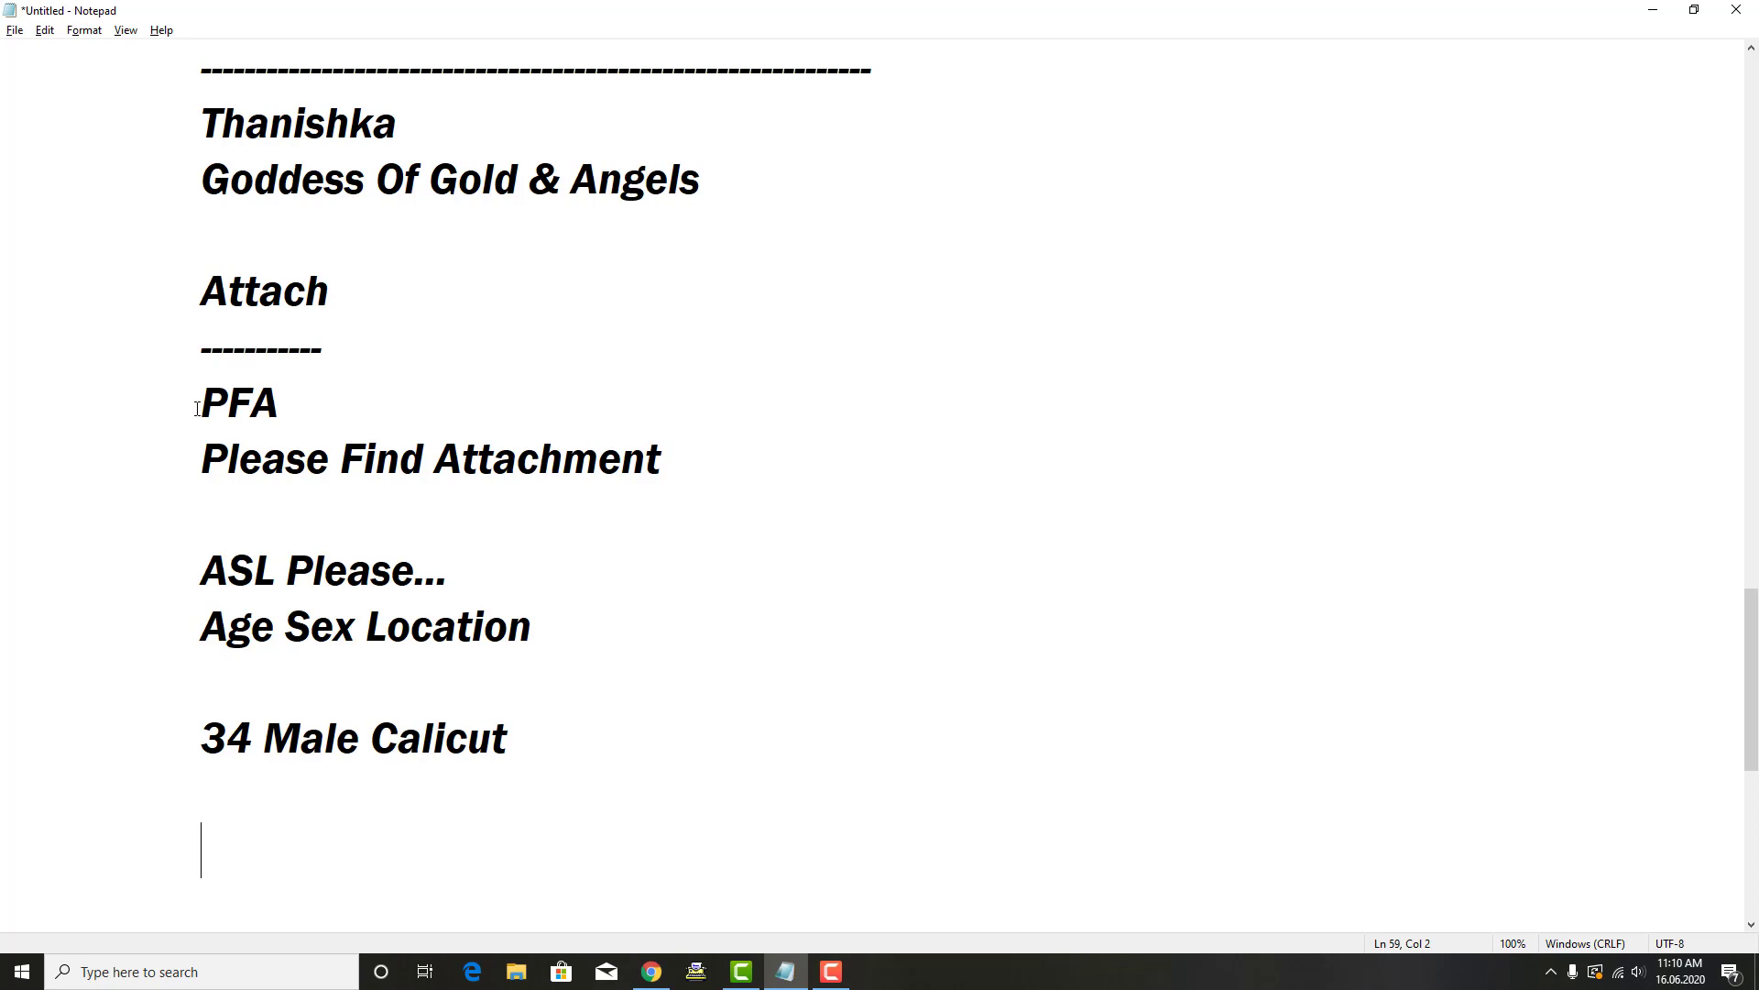
drag(197, 409, 284, 401)
click(235, 812)
Step: Attach the sender's photo from the Pictures folder to the PFA draft
key(alt+Tab)
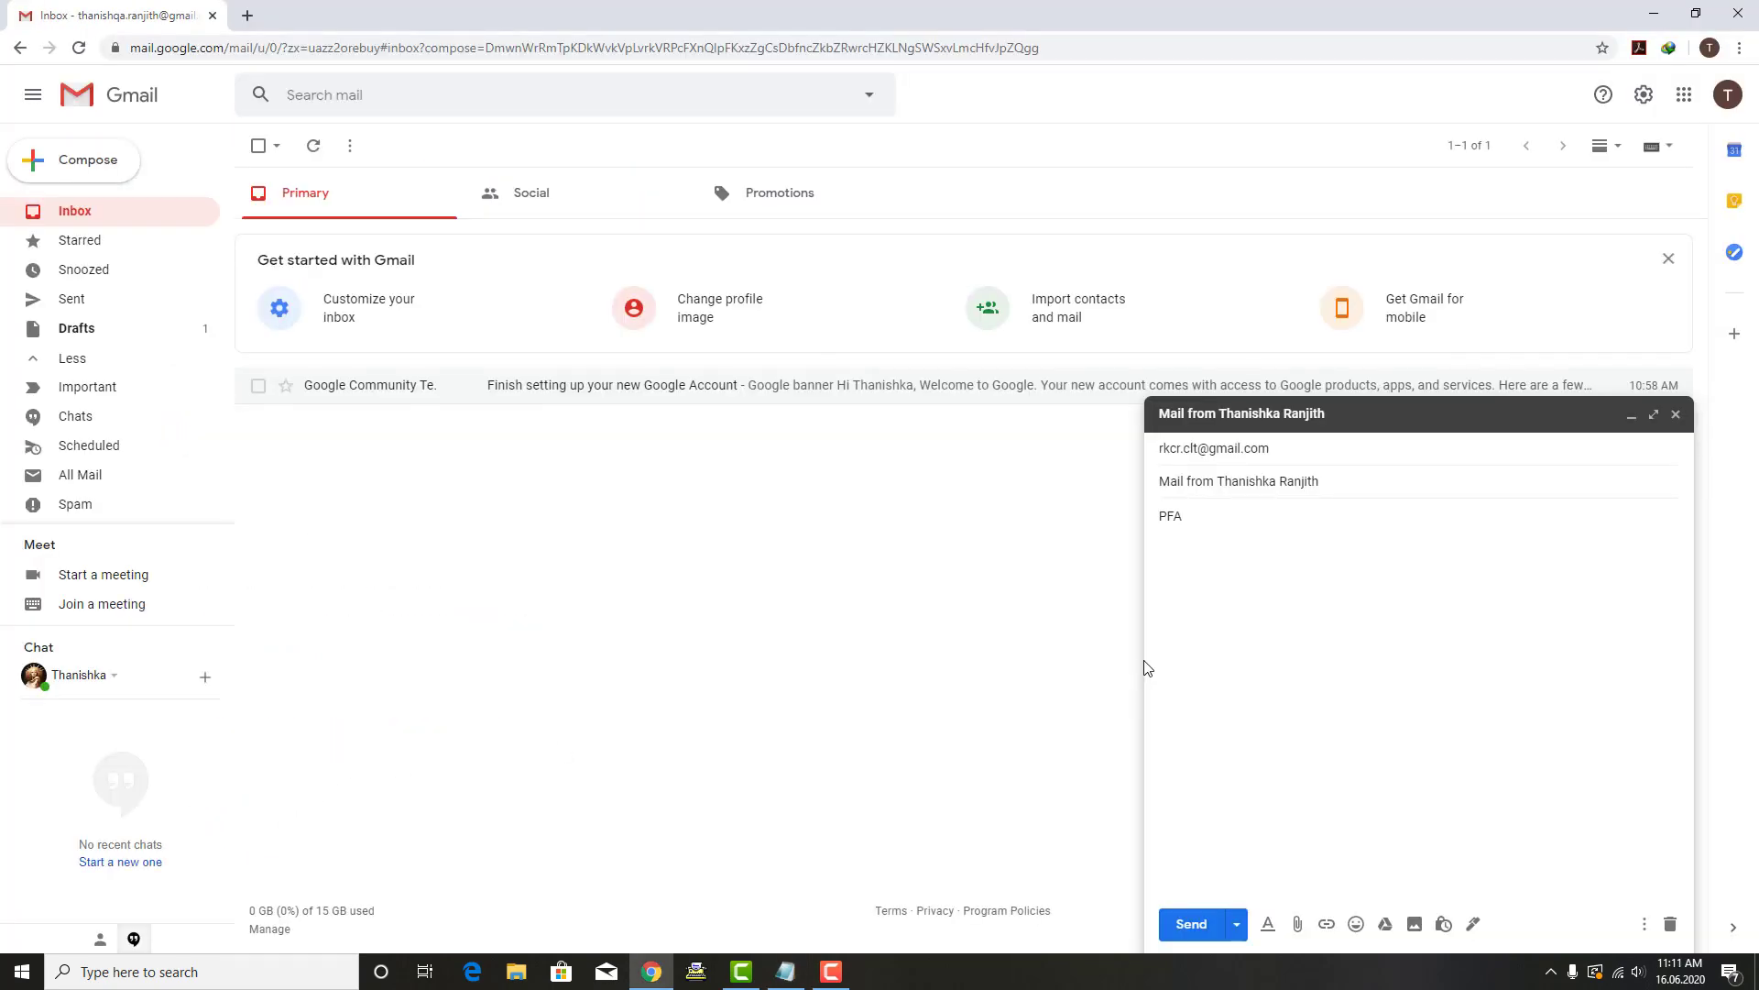
double_click(1183, 517)
click(1299, 926)
click(1299, 925)
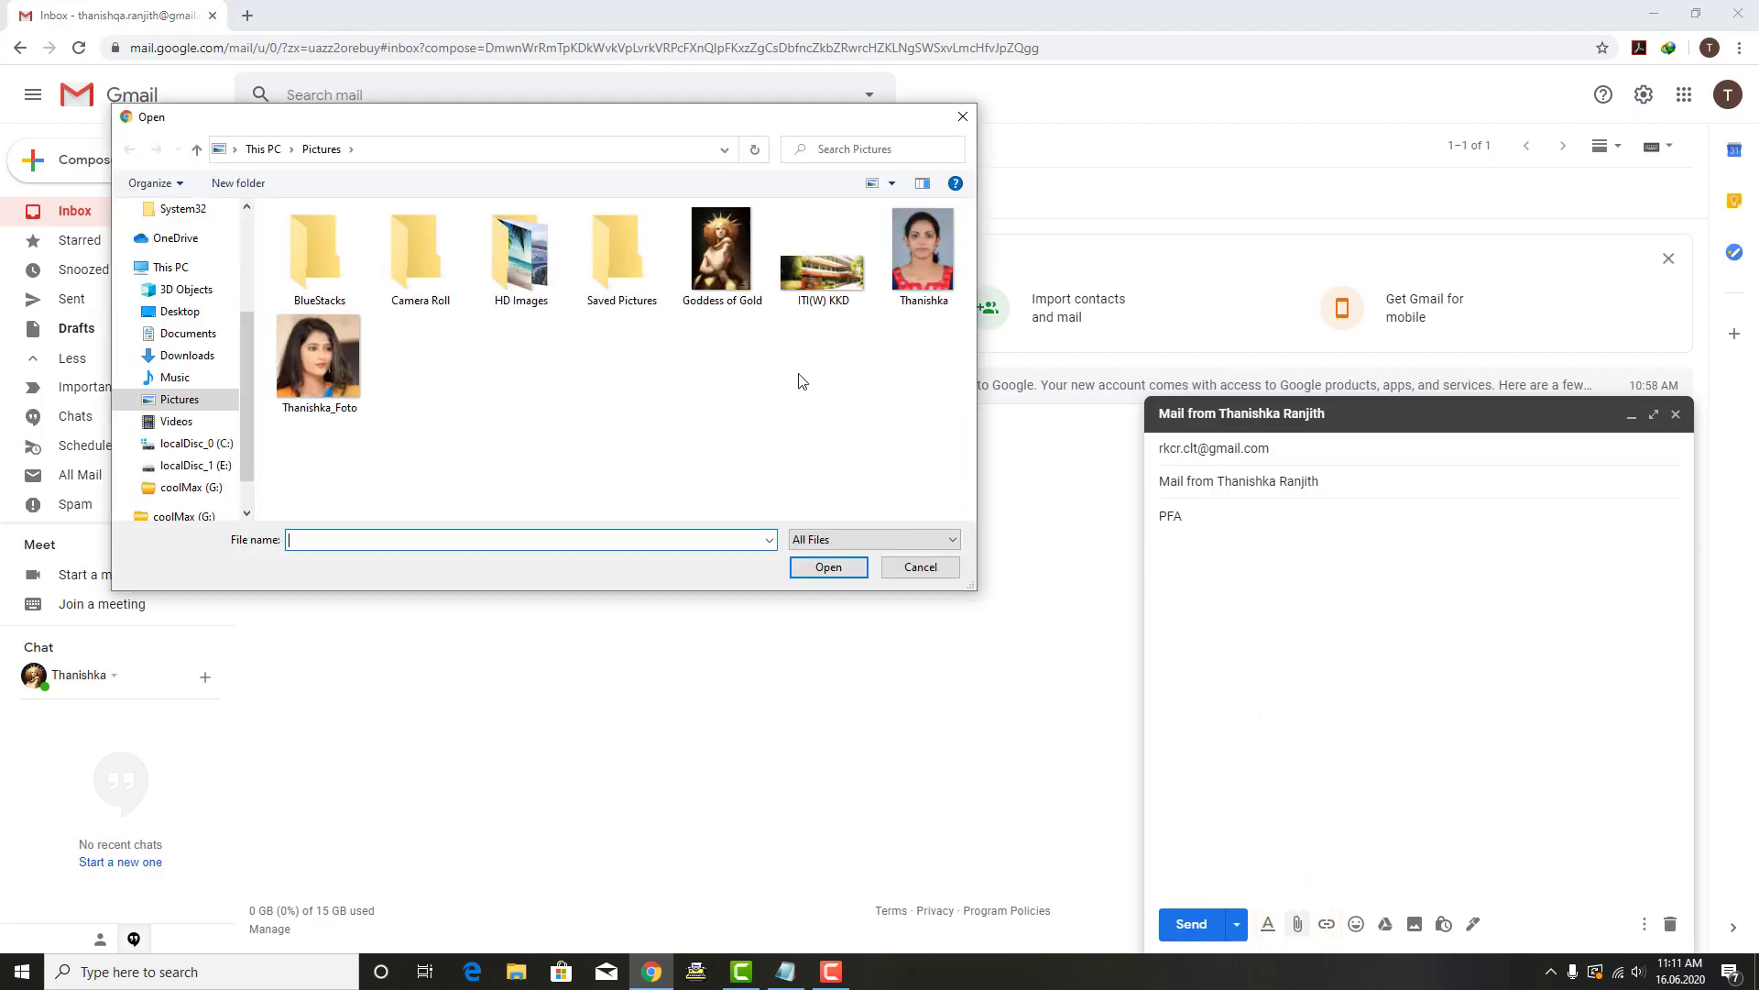
click(332, 347)
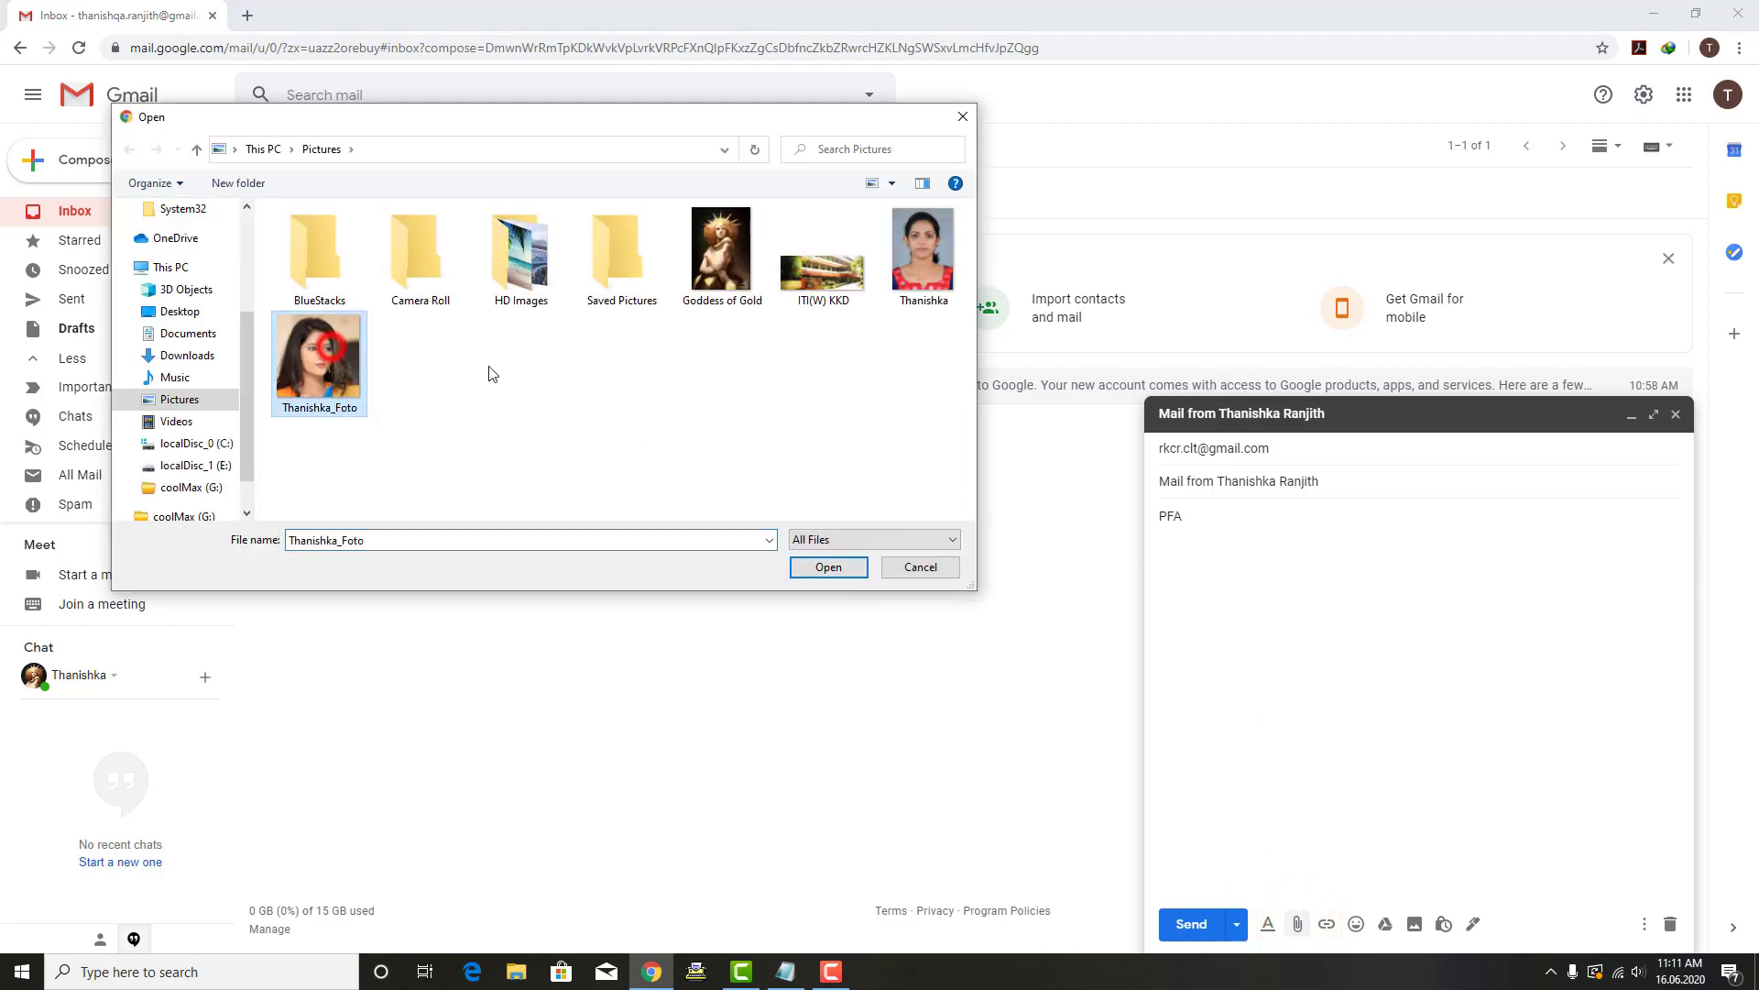
click(816, 569)
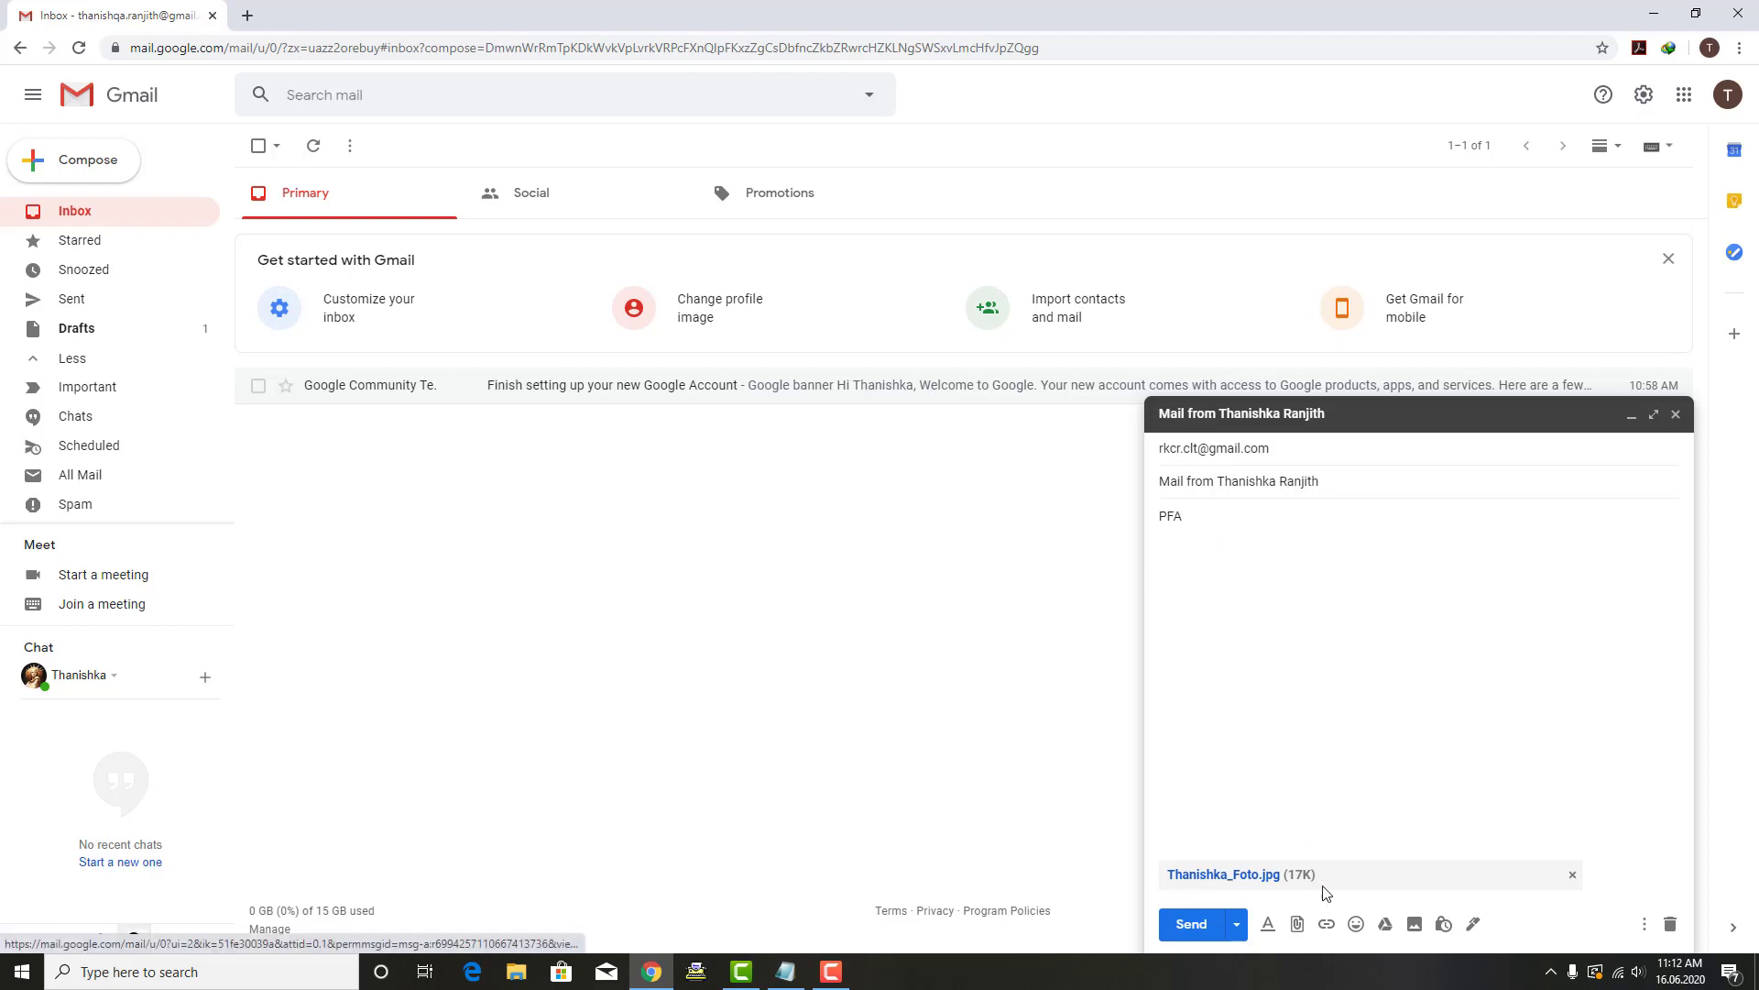
Step: Send the mail with the photo and confirm it in the Sent folder
click(1206, 932)
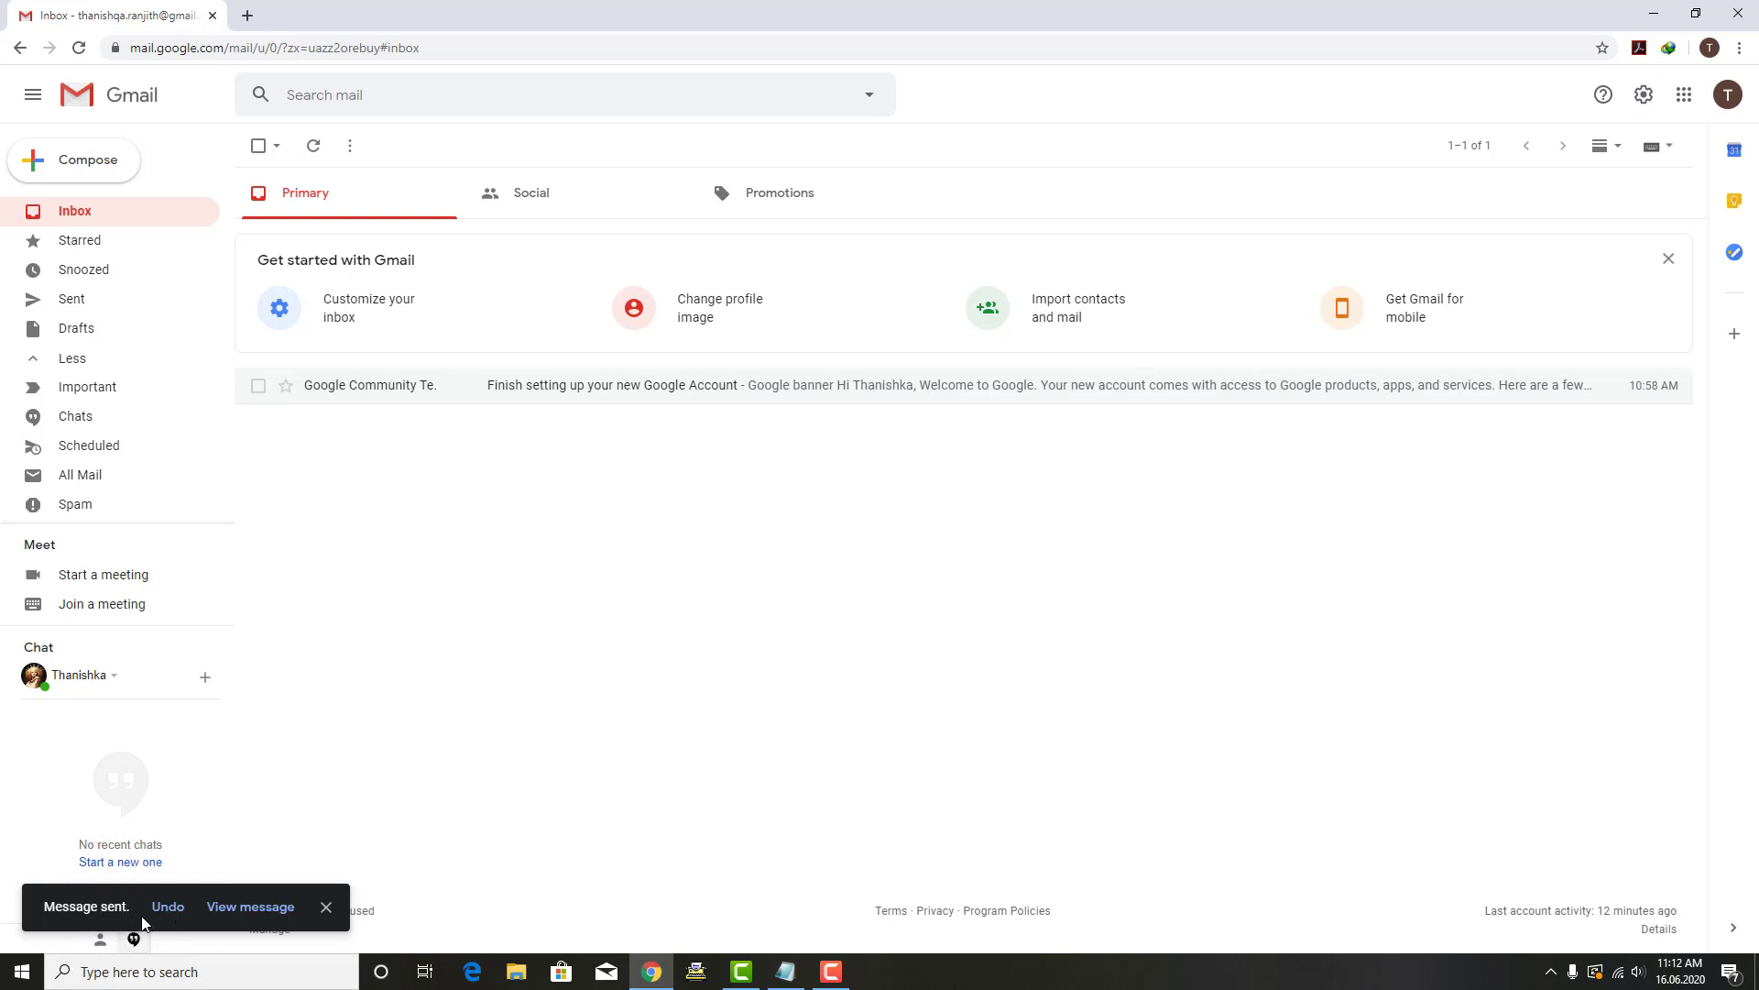
click(517, 634)
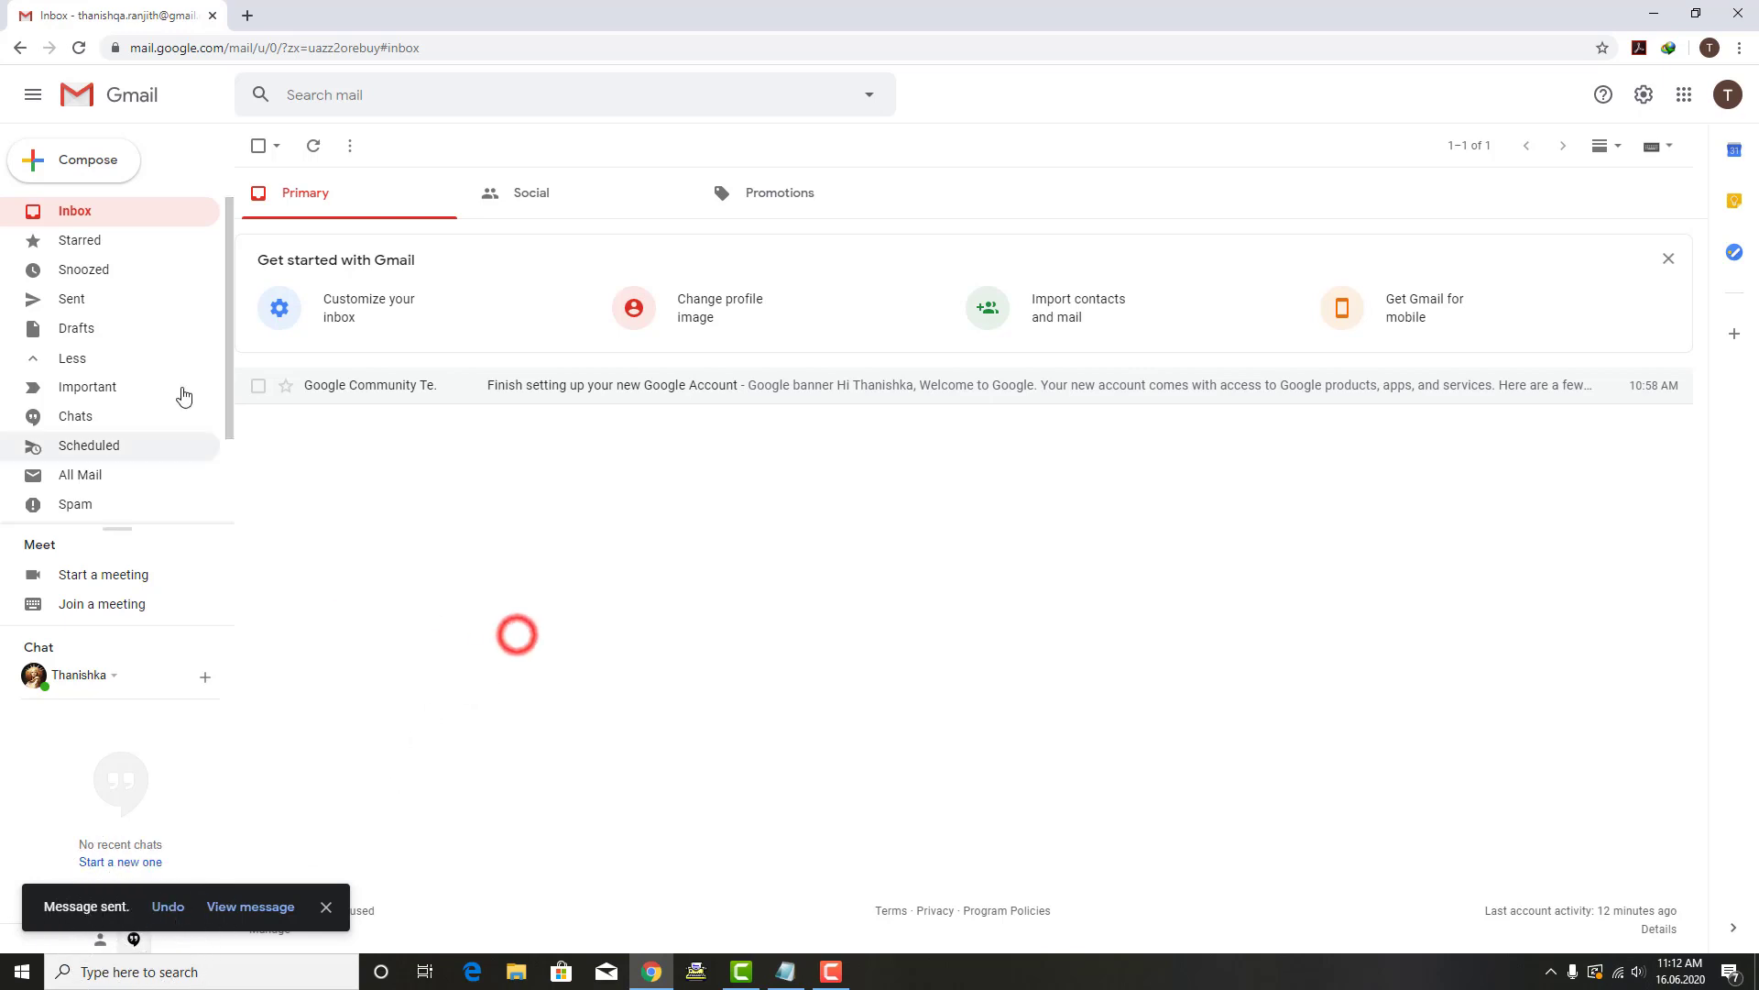
click(75, 298)
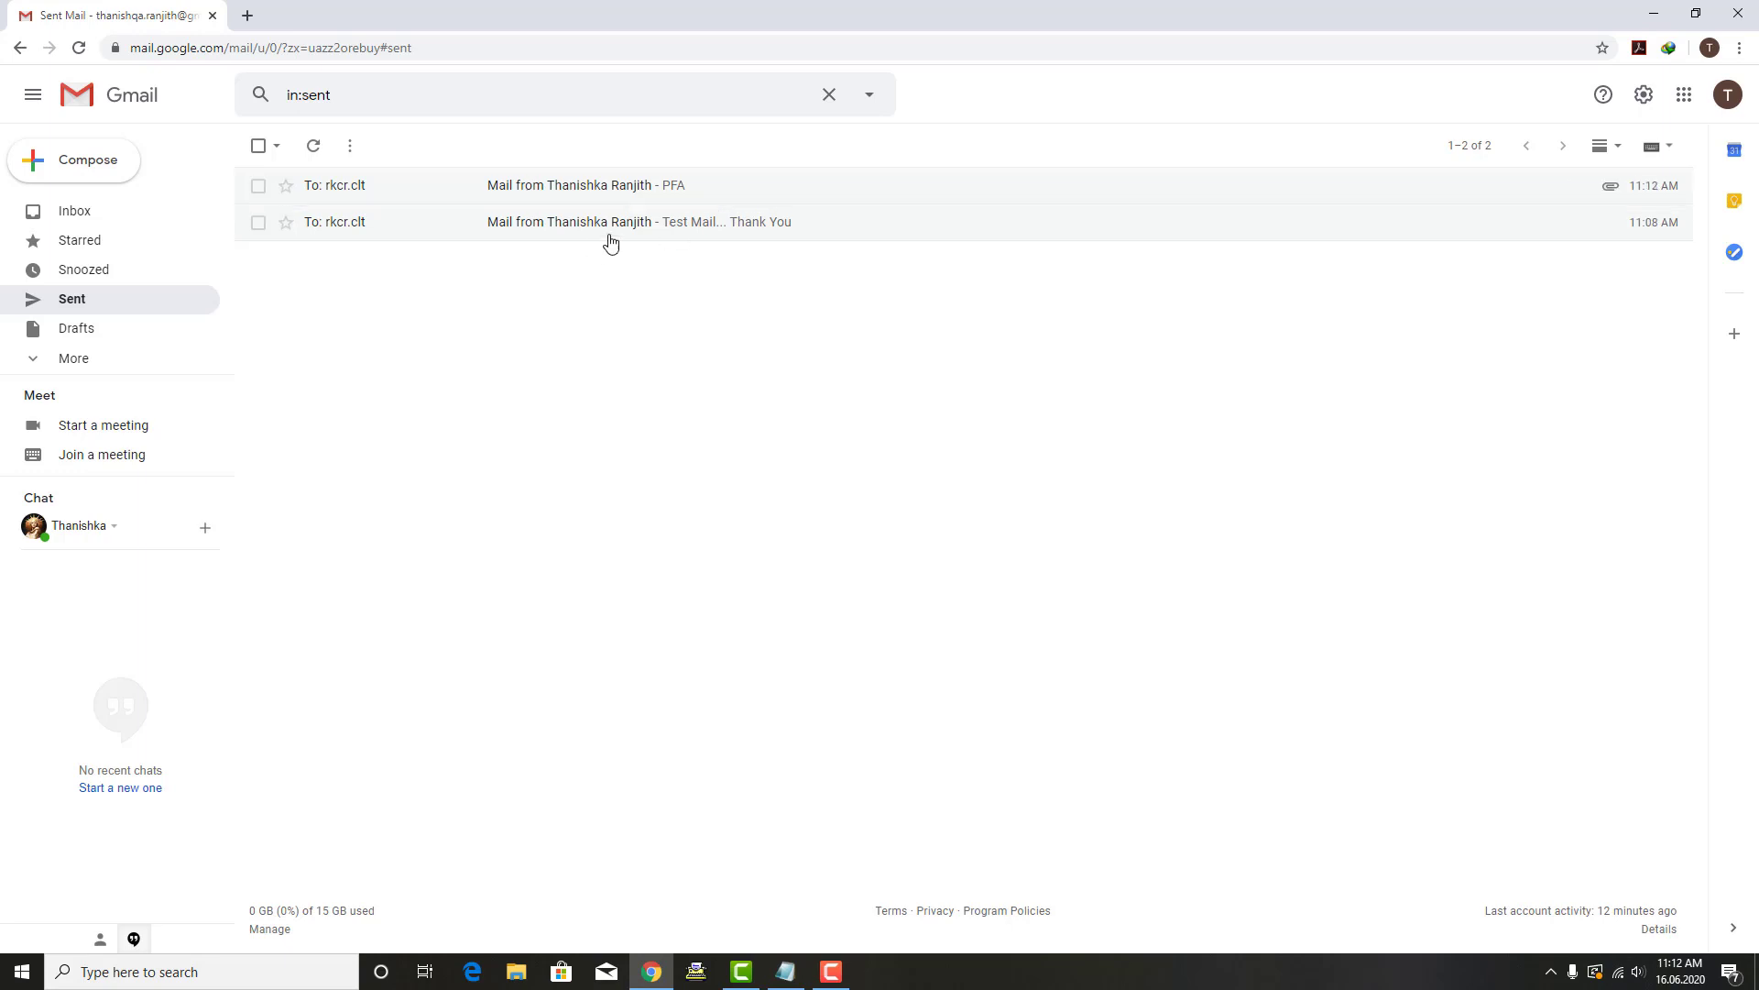
click(828, 456)
Step: Return to the inbox, expand the extra folders, then go back to the Notepad notes
click(70, 211)
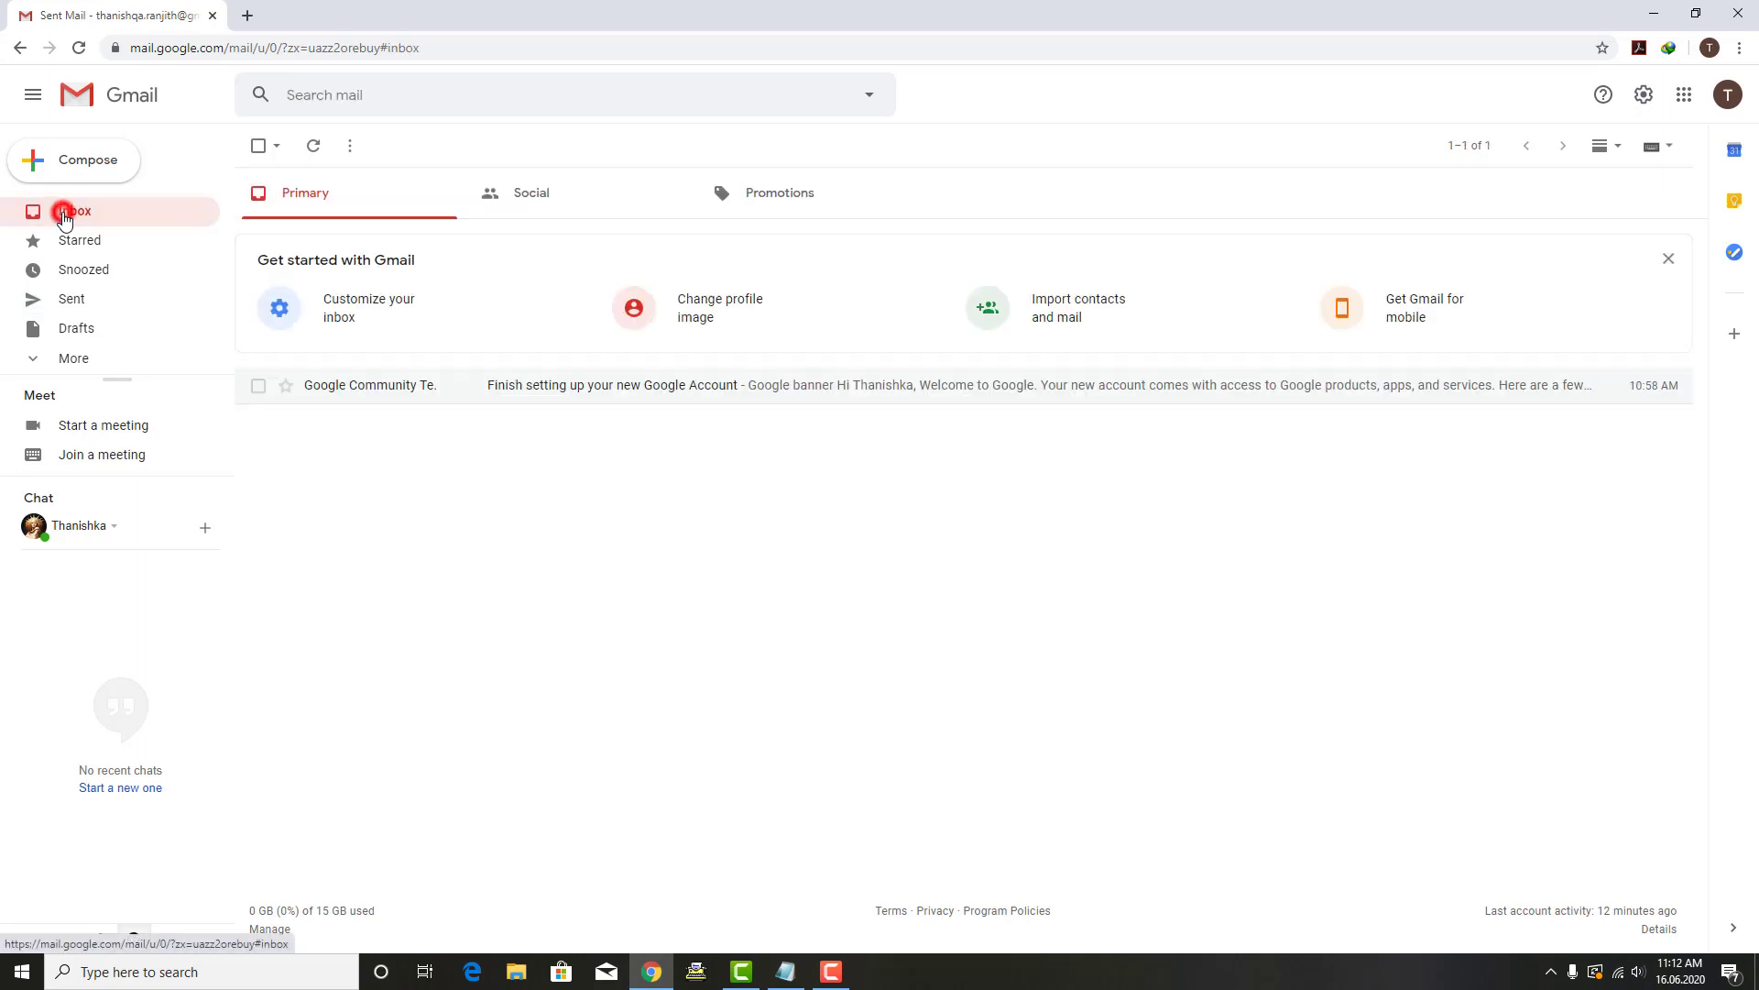
click(39, 358)
click(412, 554)
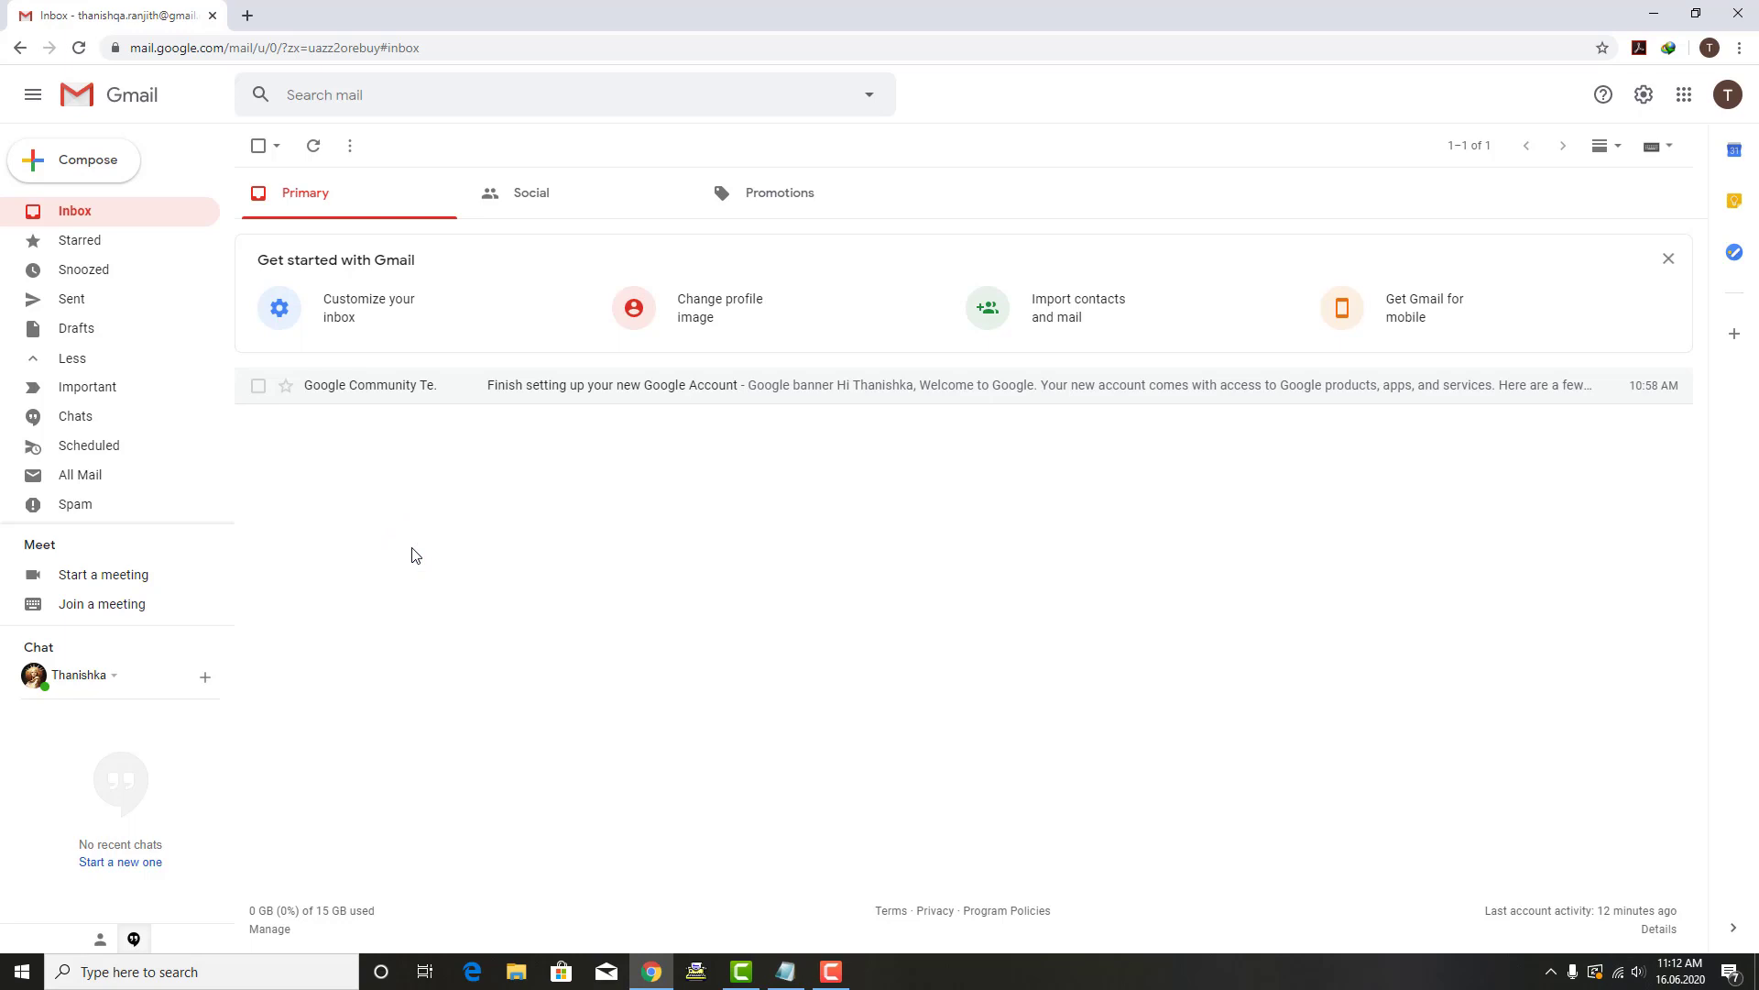
click(786, 964)
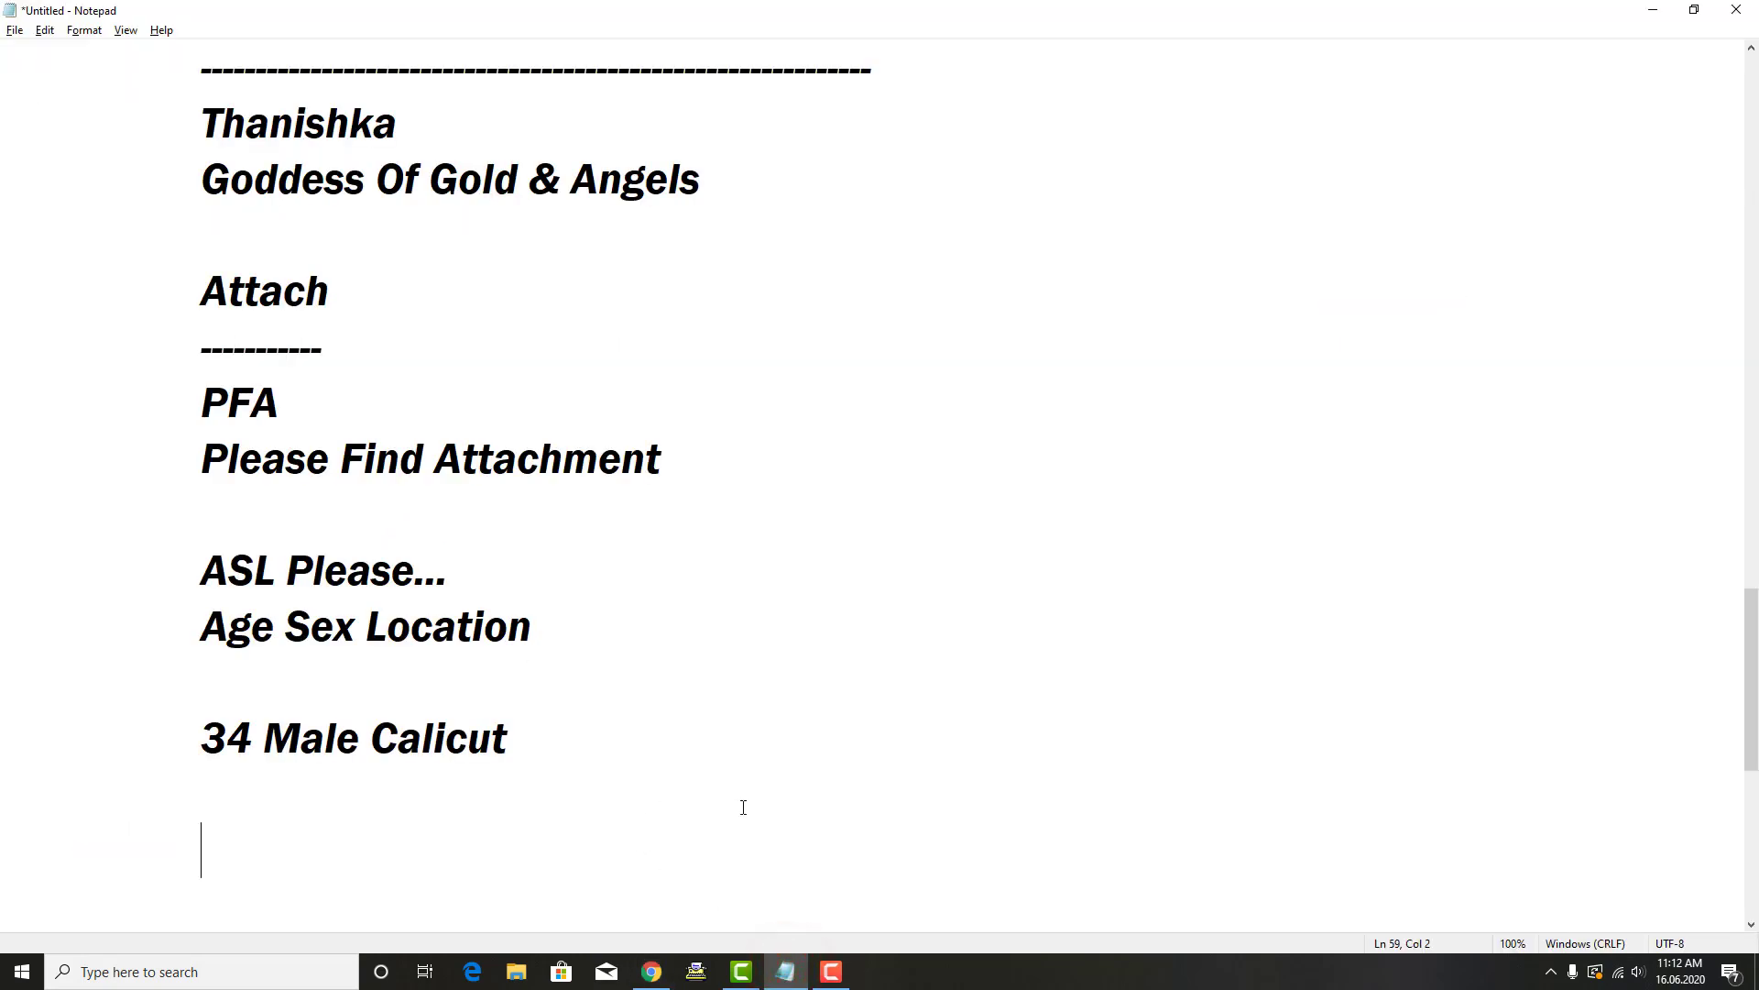
Step: Type a 'Label & Filtering' heading with a dash underline and the account owner's name beneath
text(Label & F)
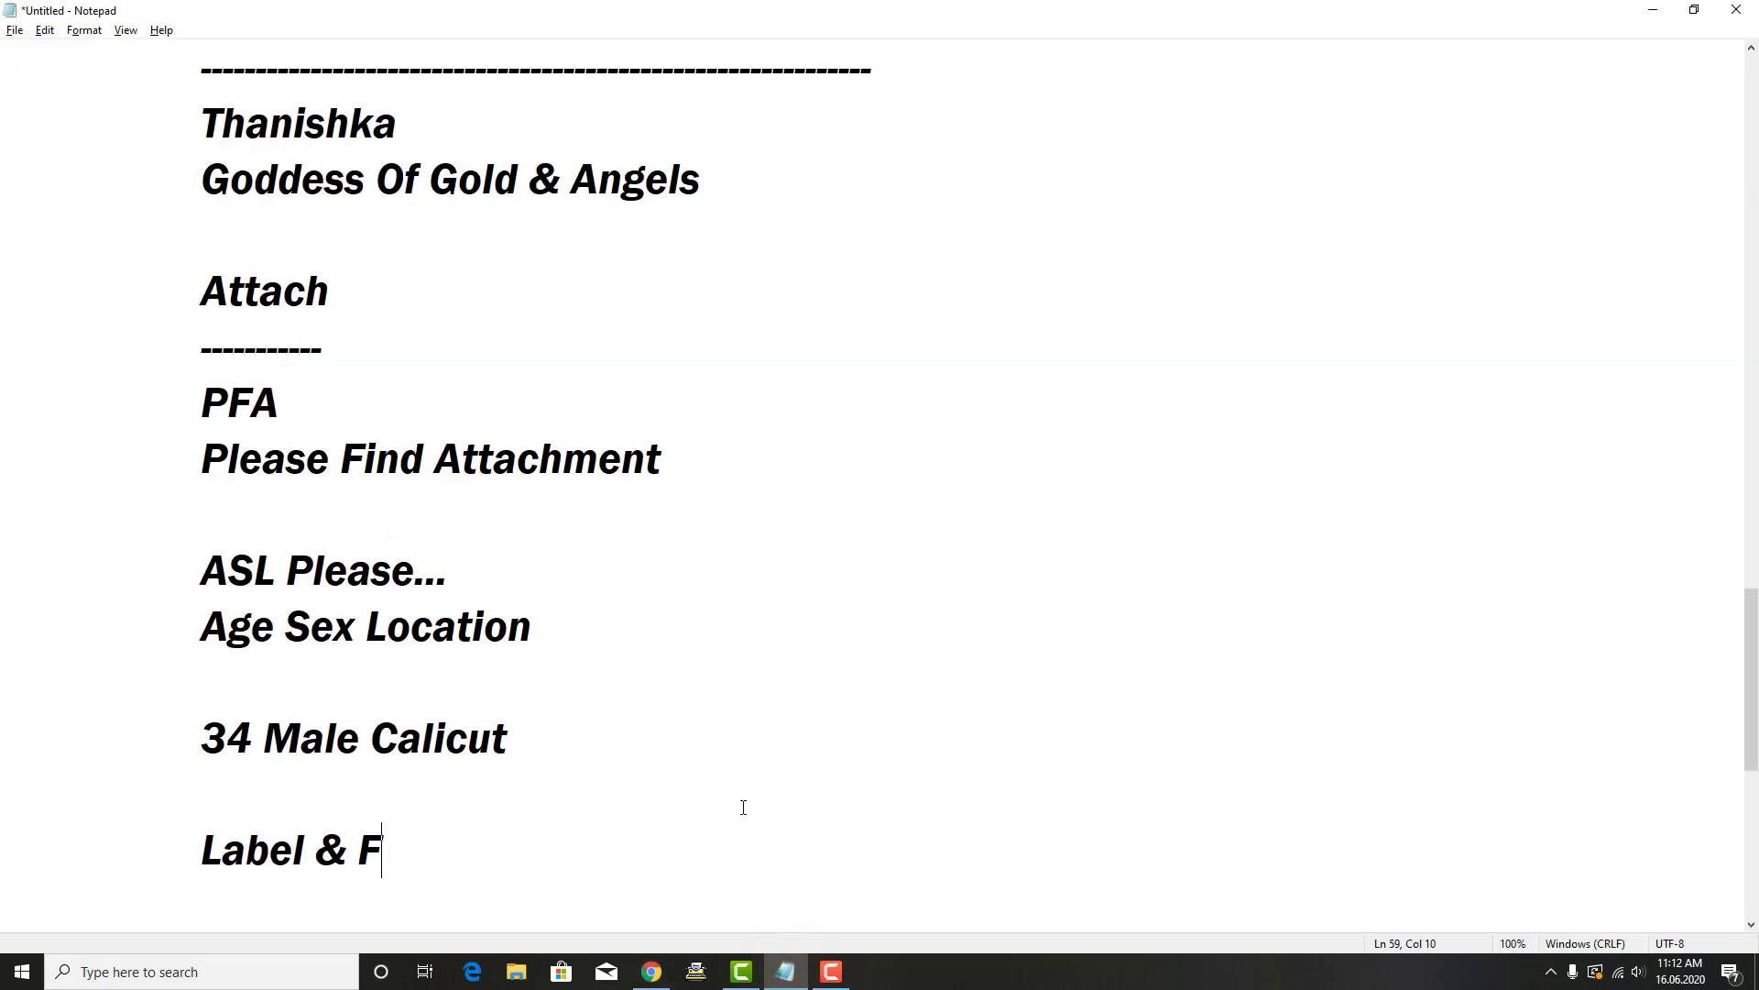
text(iltering)
key(Return)
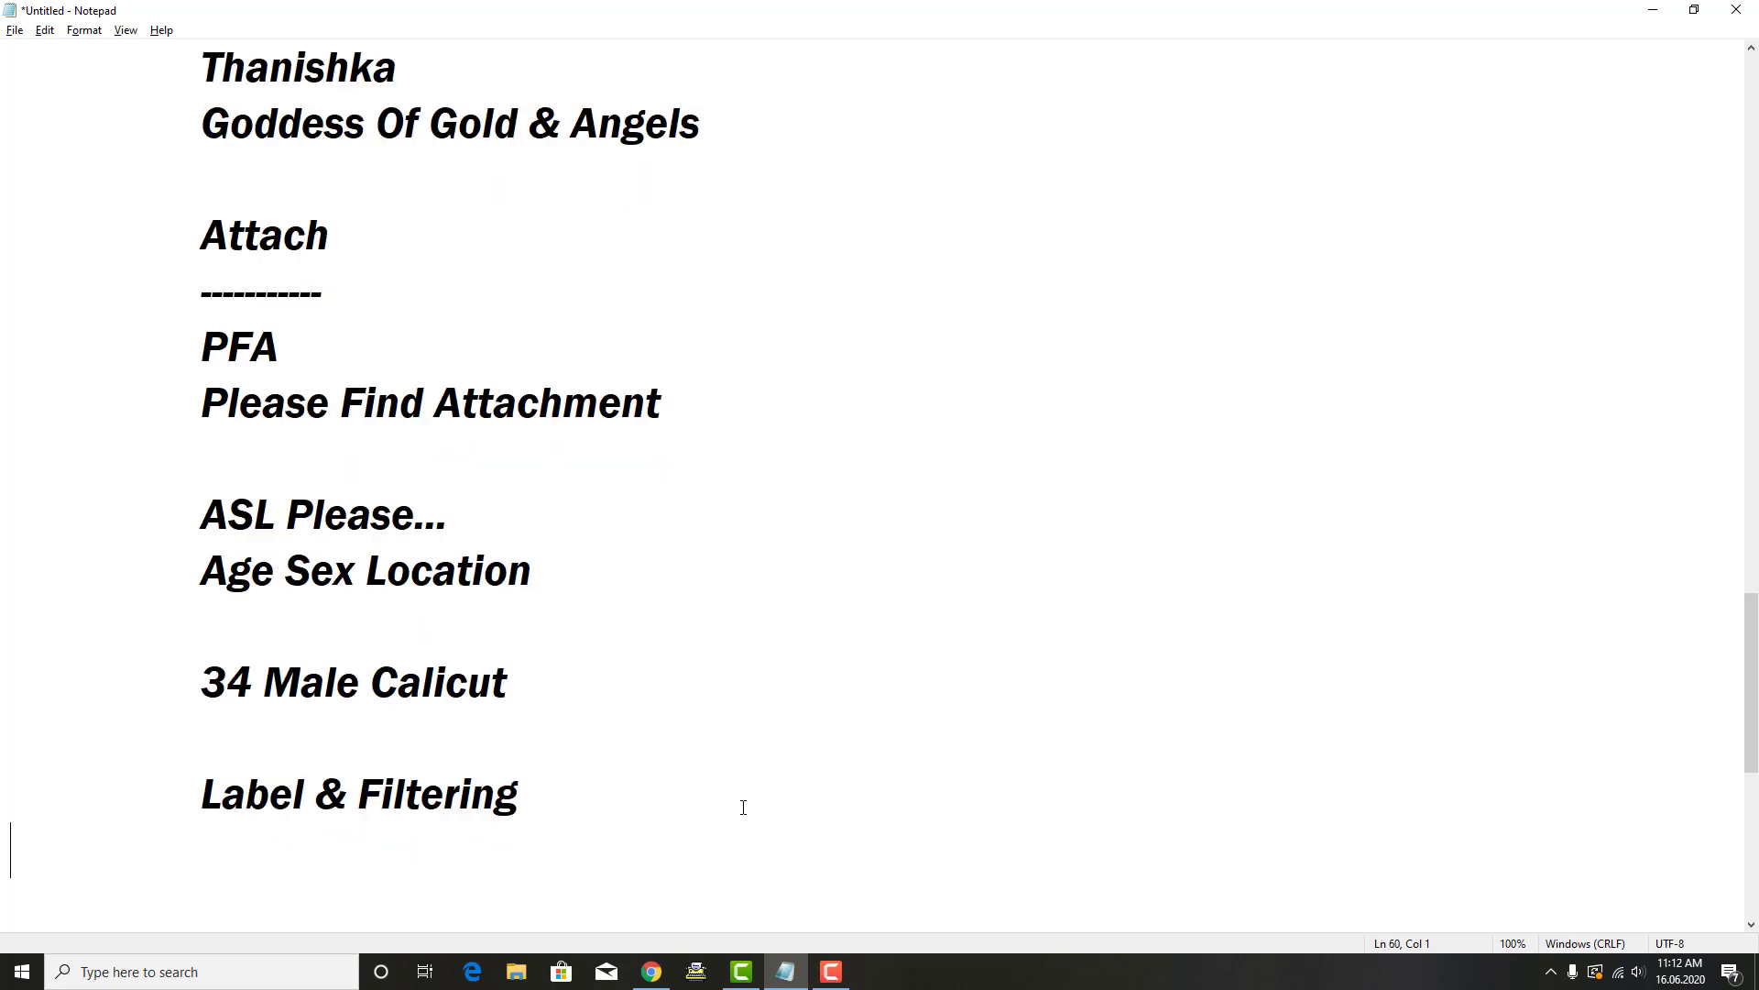
text(----------------------------)
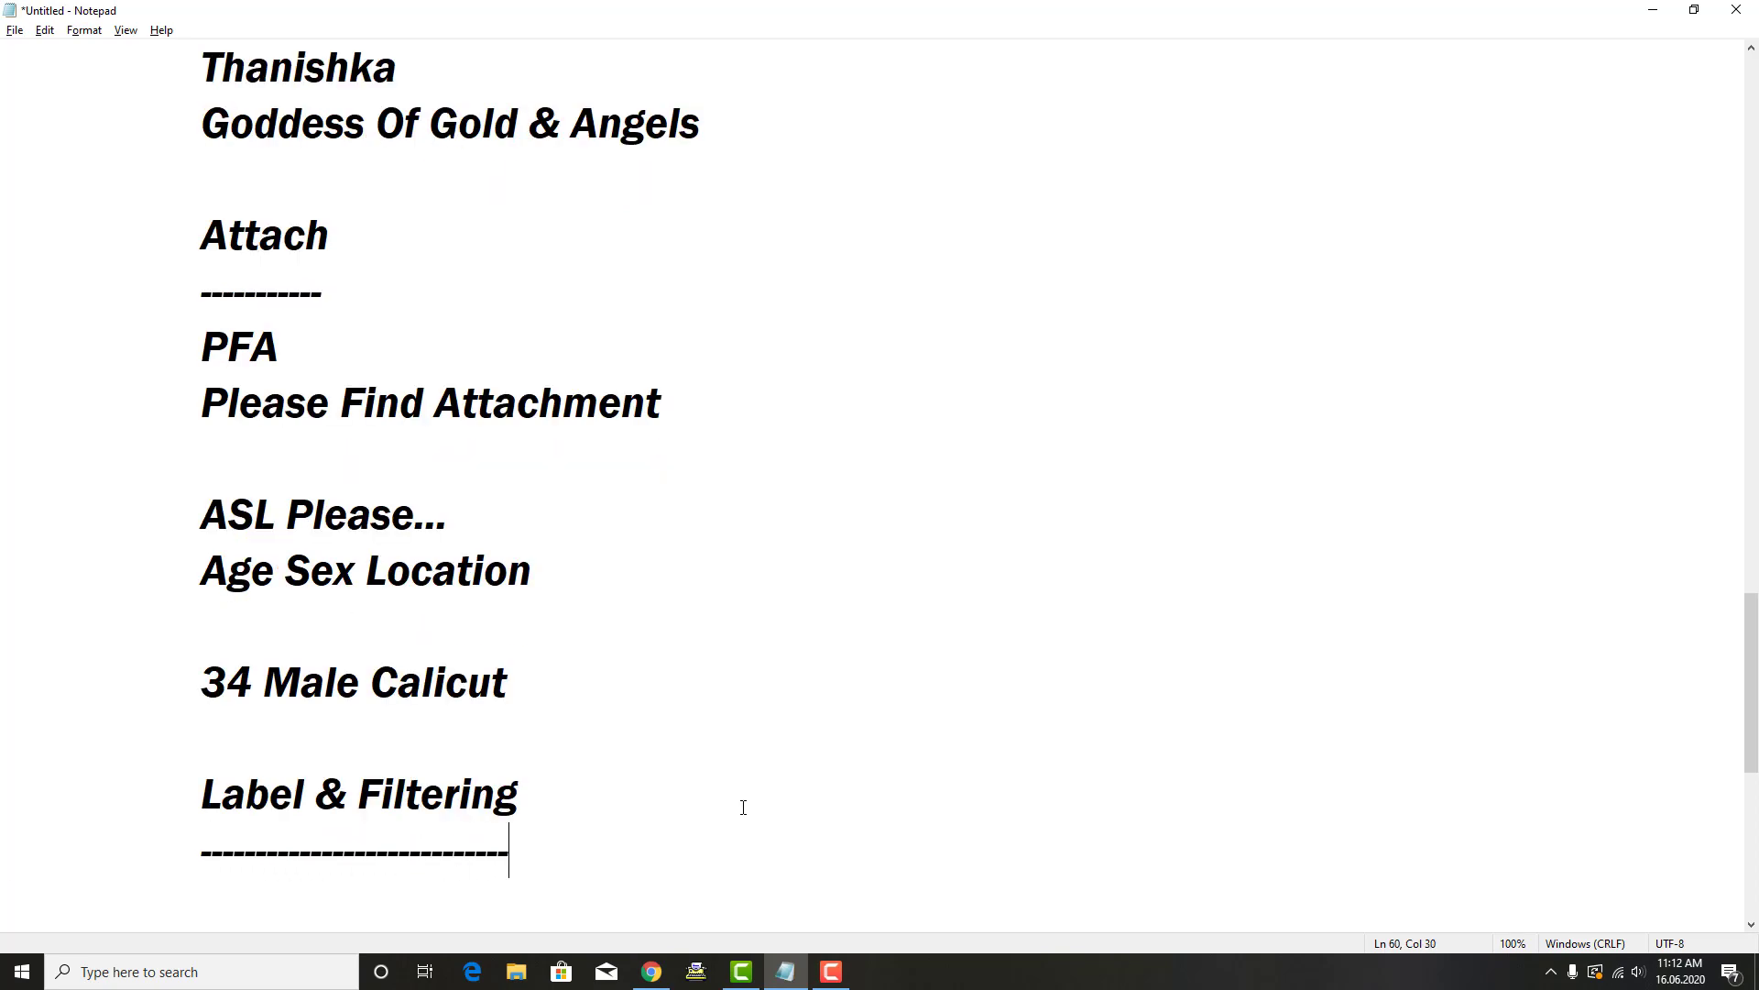
key(Return)
key(Tab)
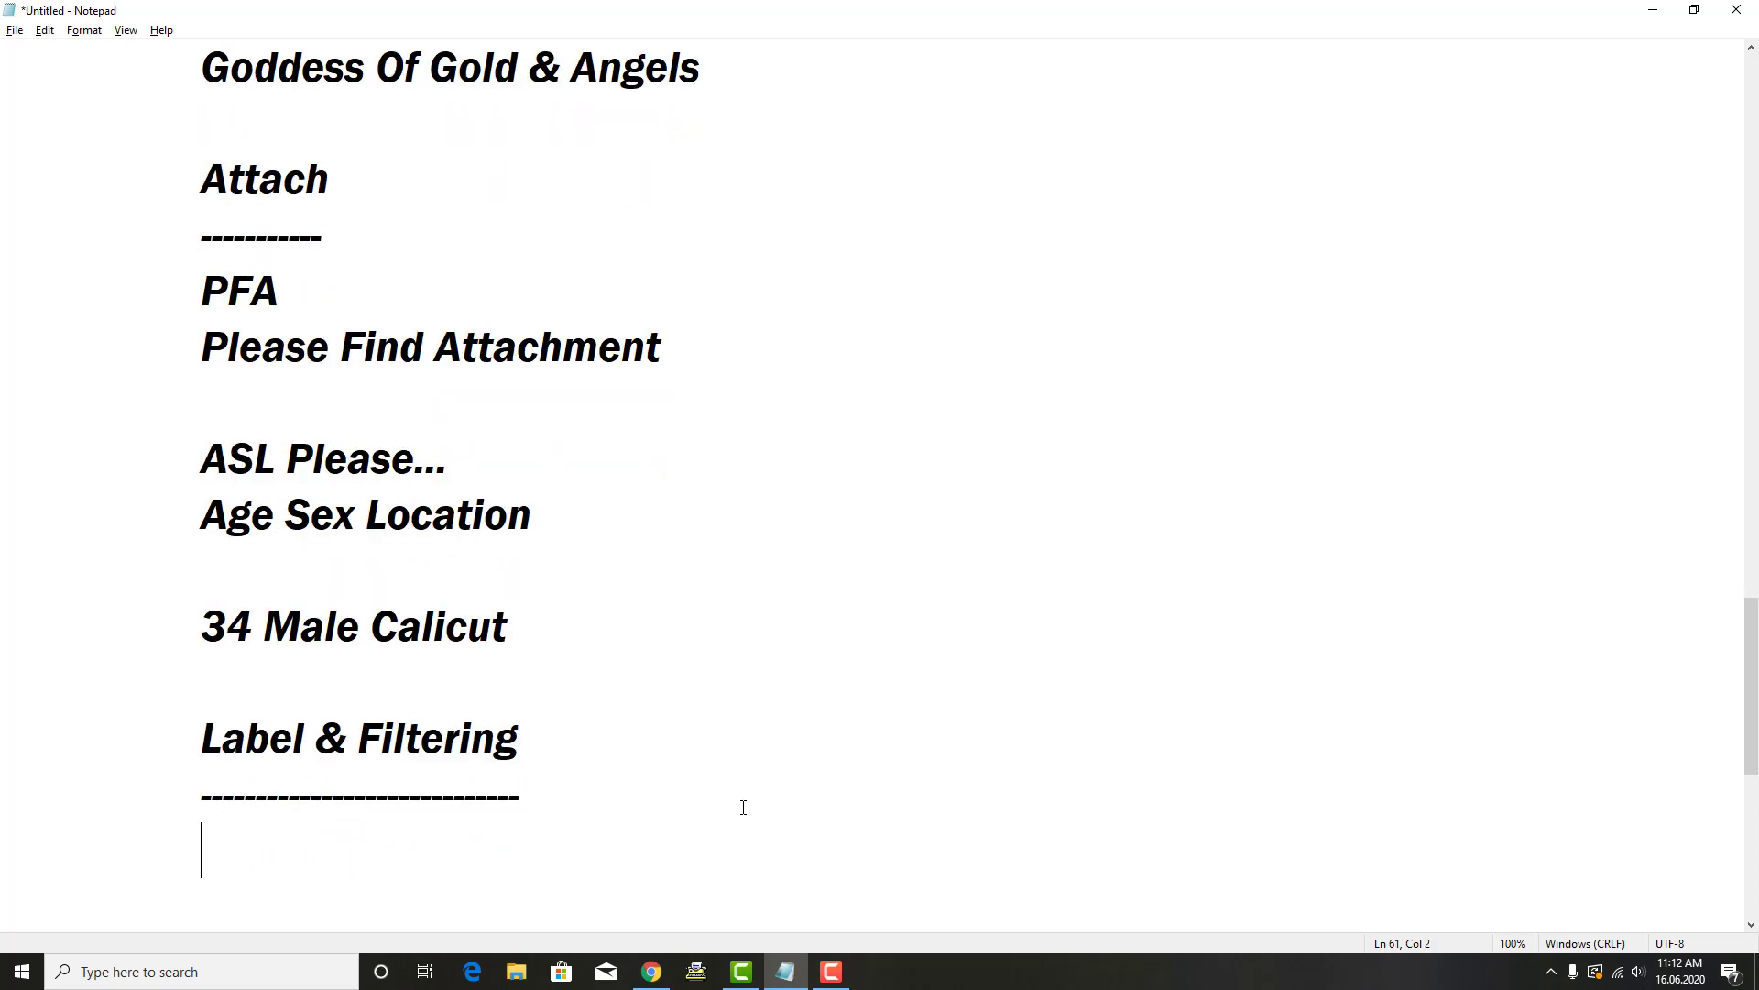
key(alt+Tab)
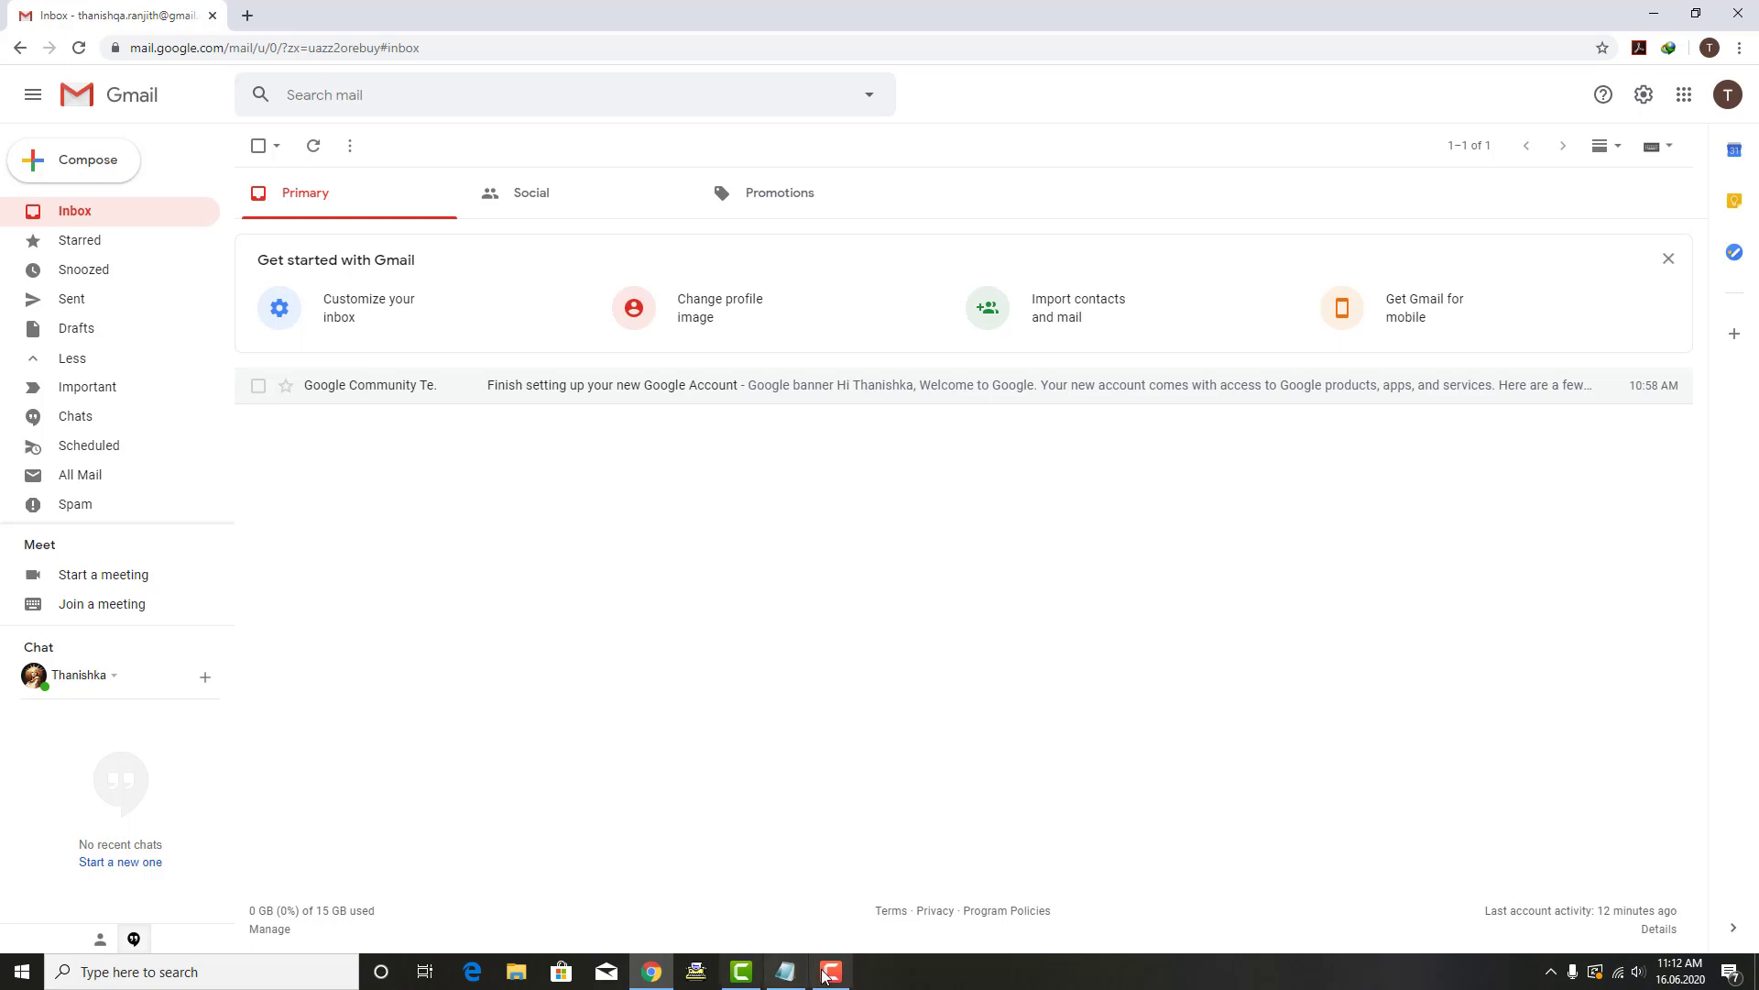
click(785, 972)
text(Thani)
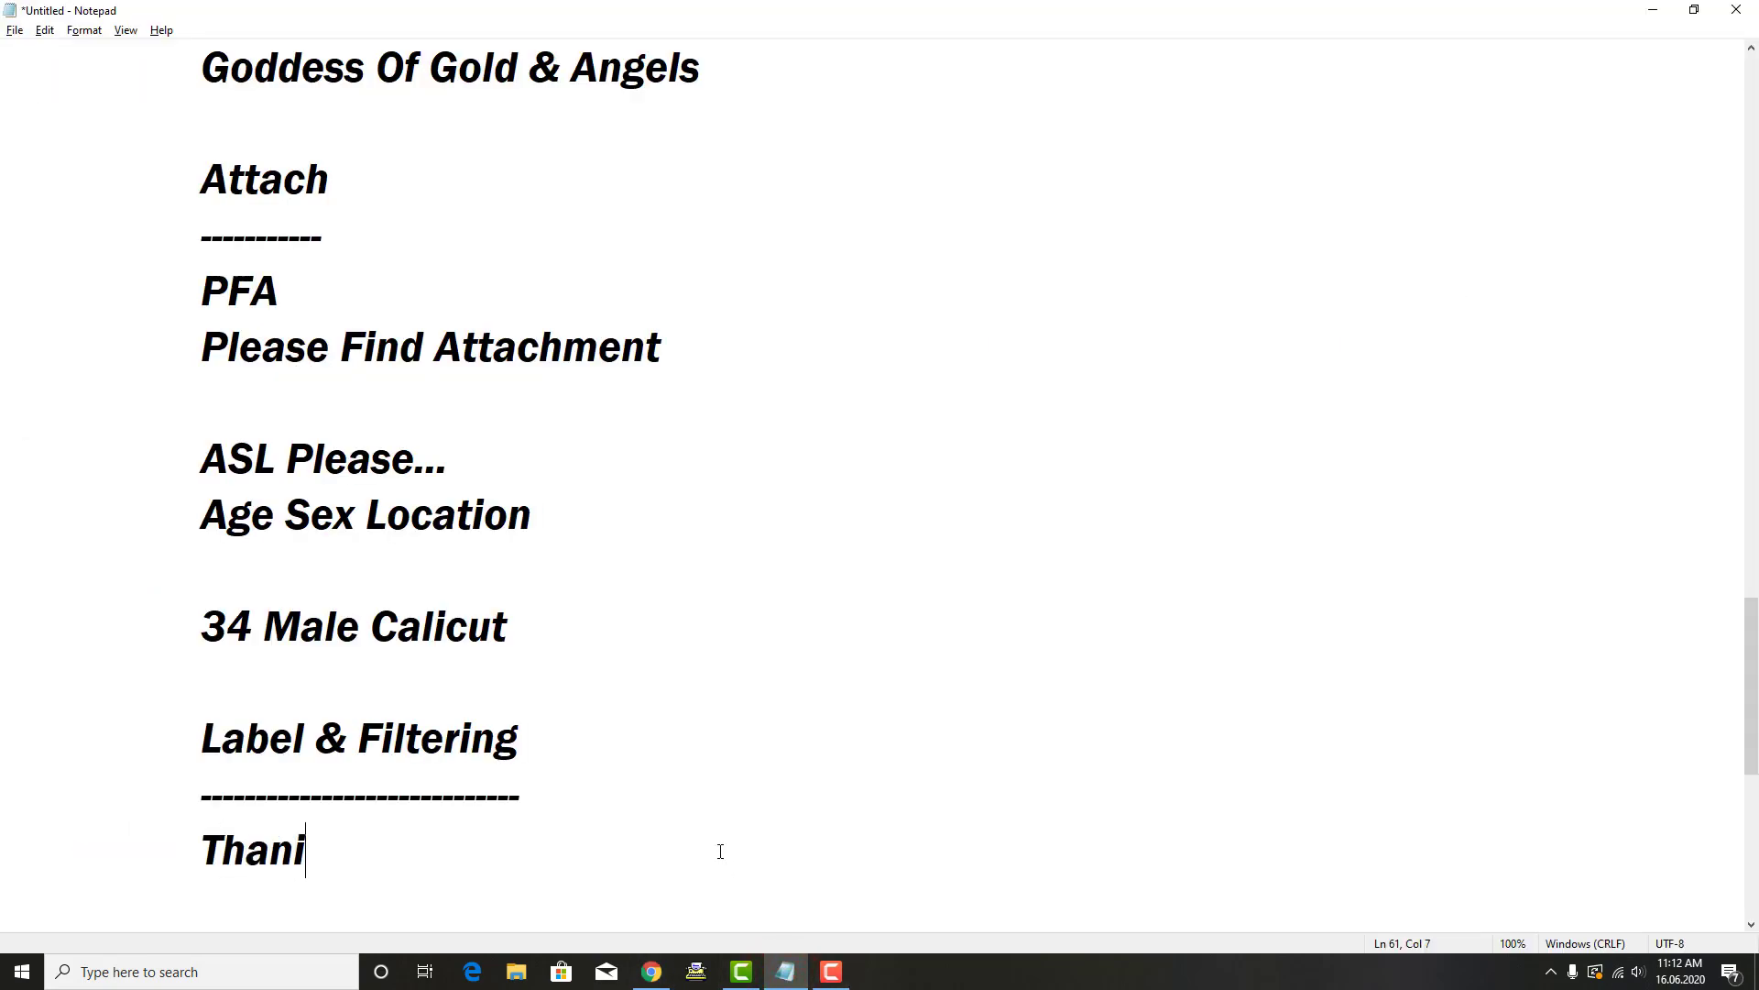
text(shka)
key(Return)
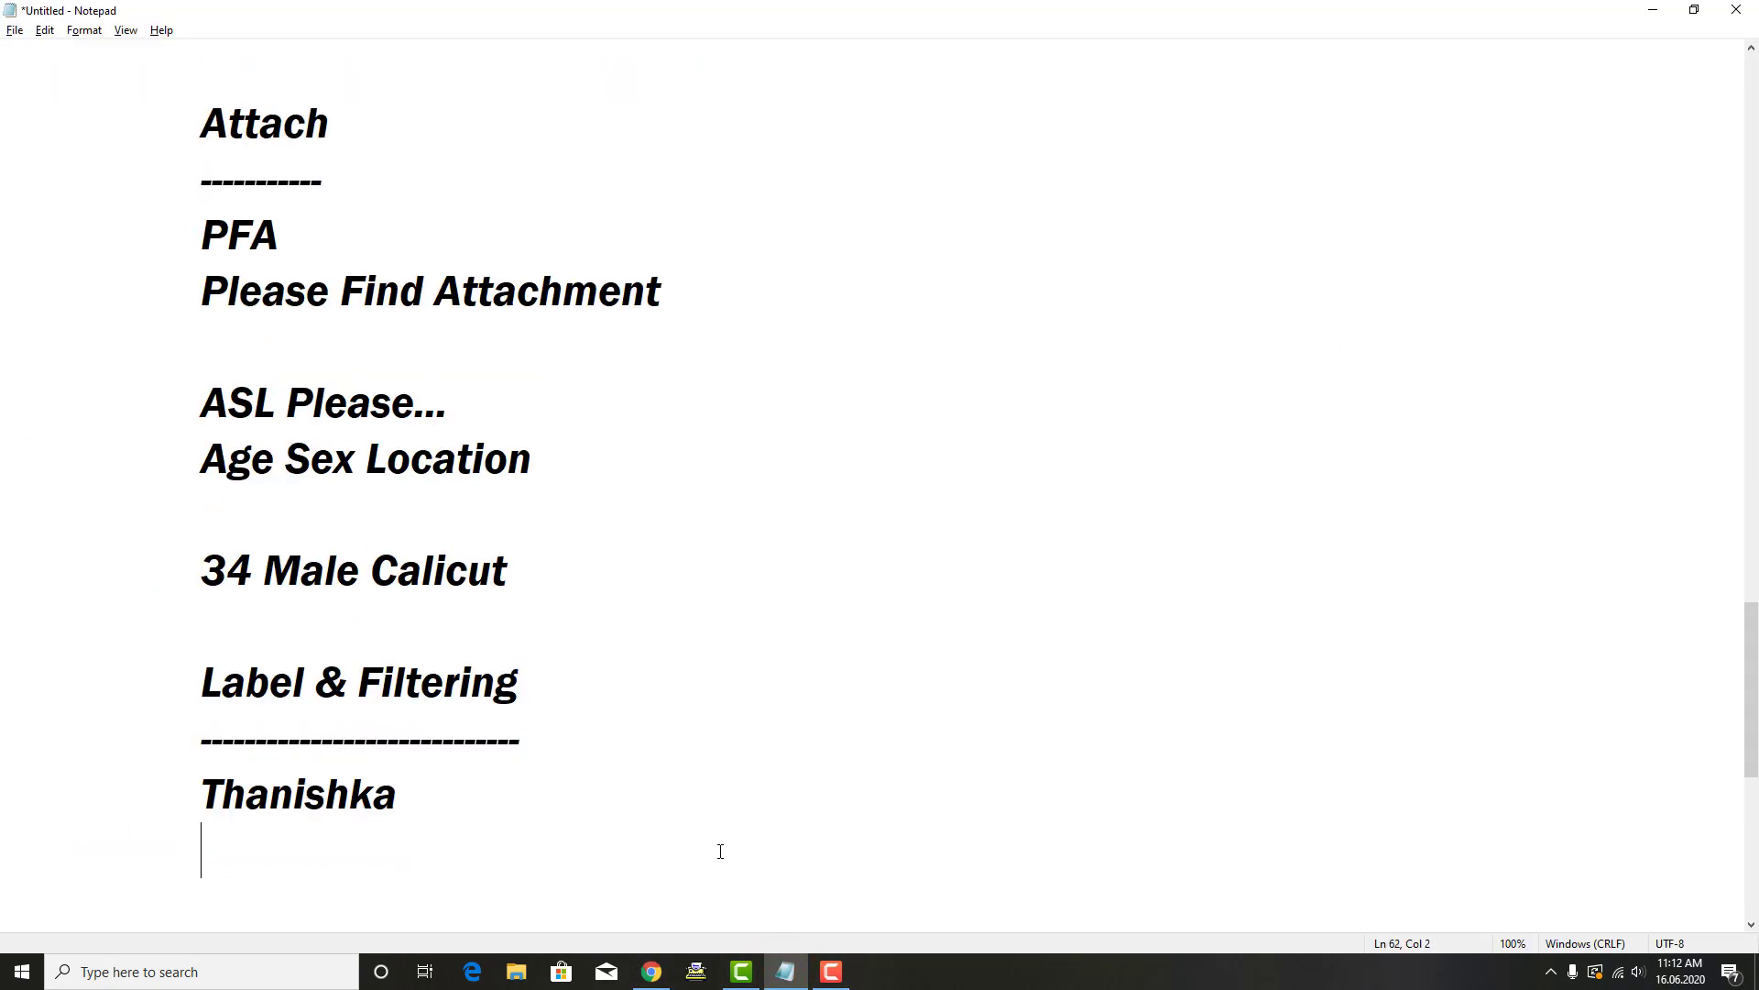
key(Return)
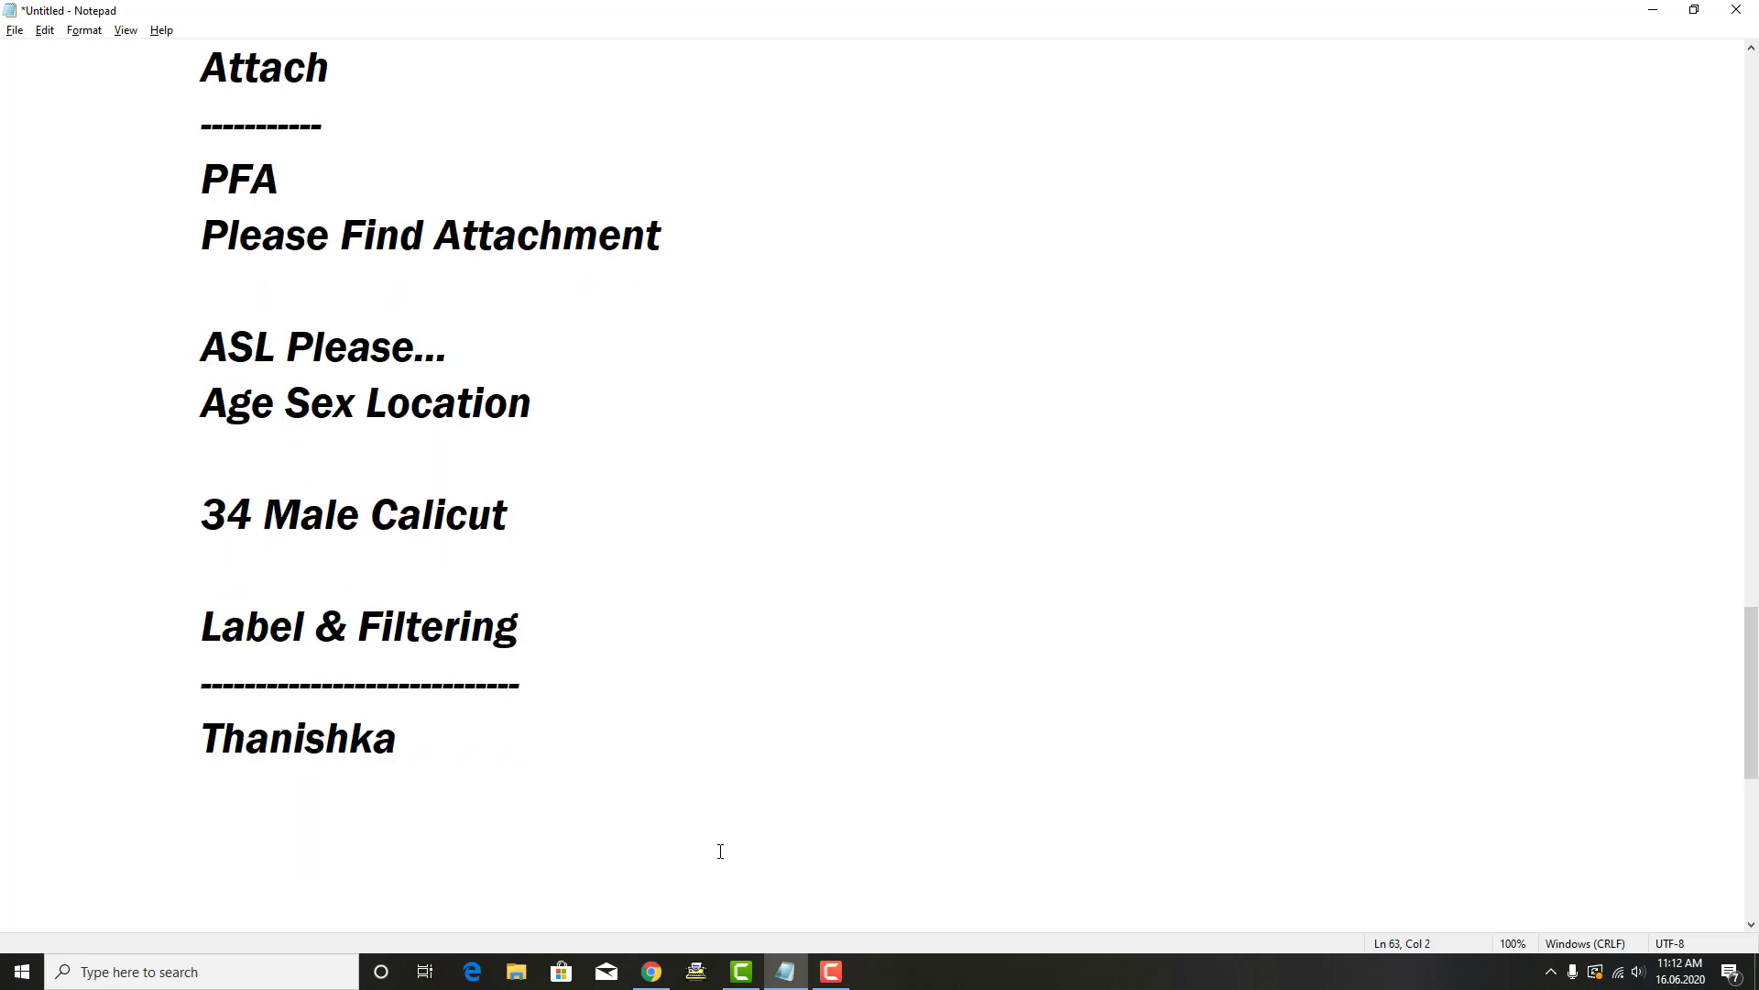
key(alt+Tab)
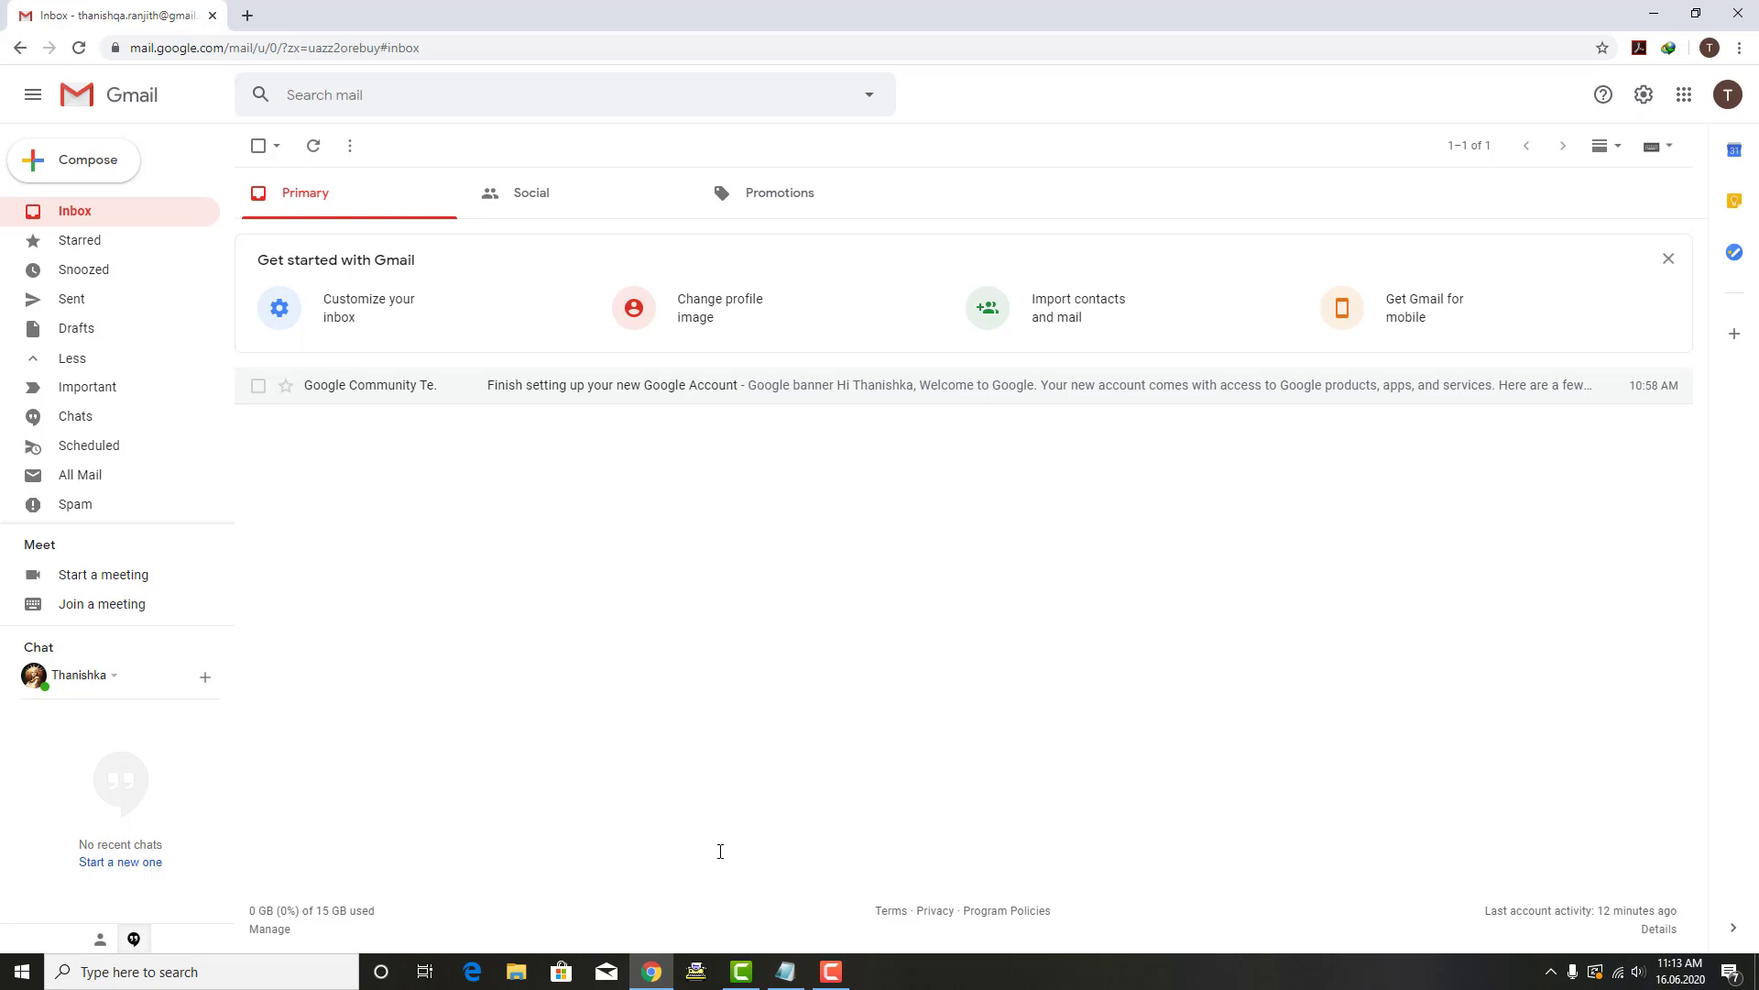
click(84, 212)
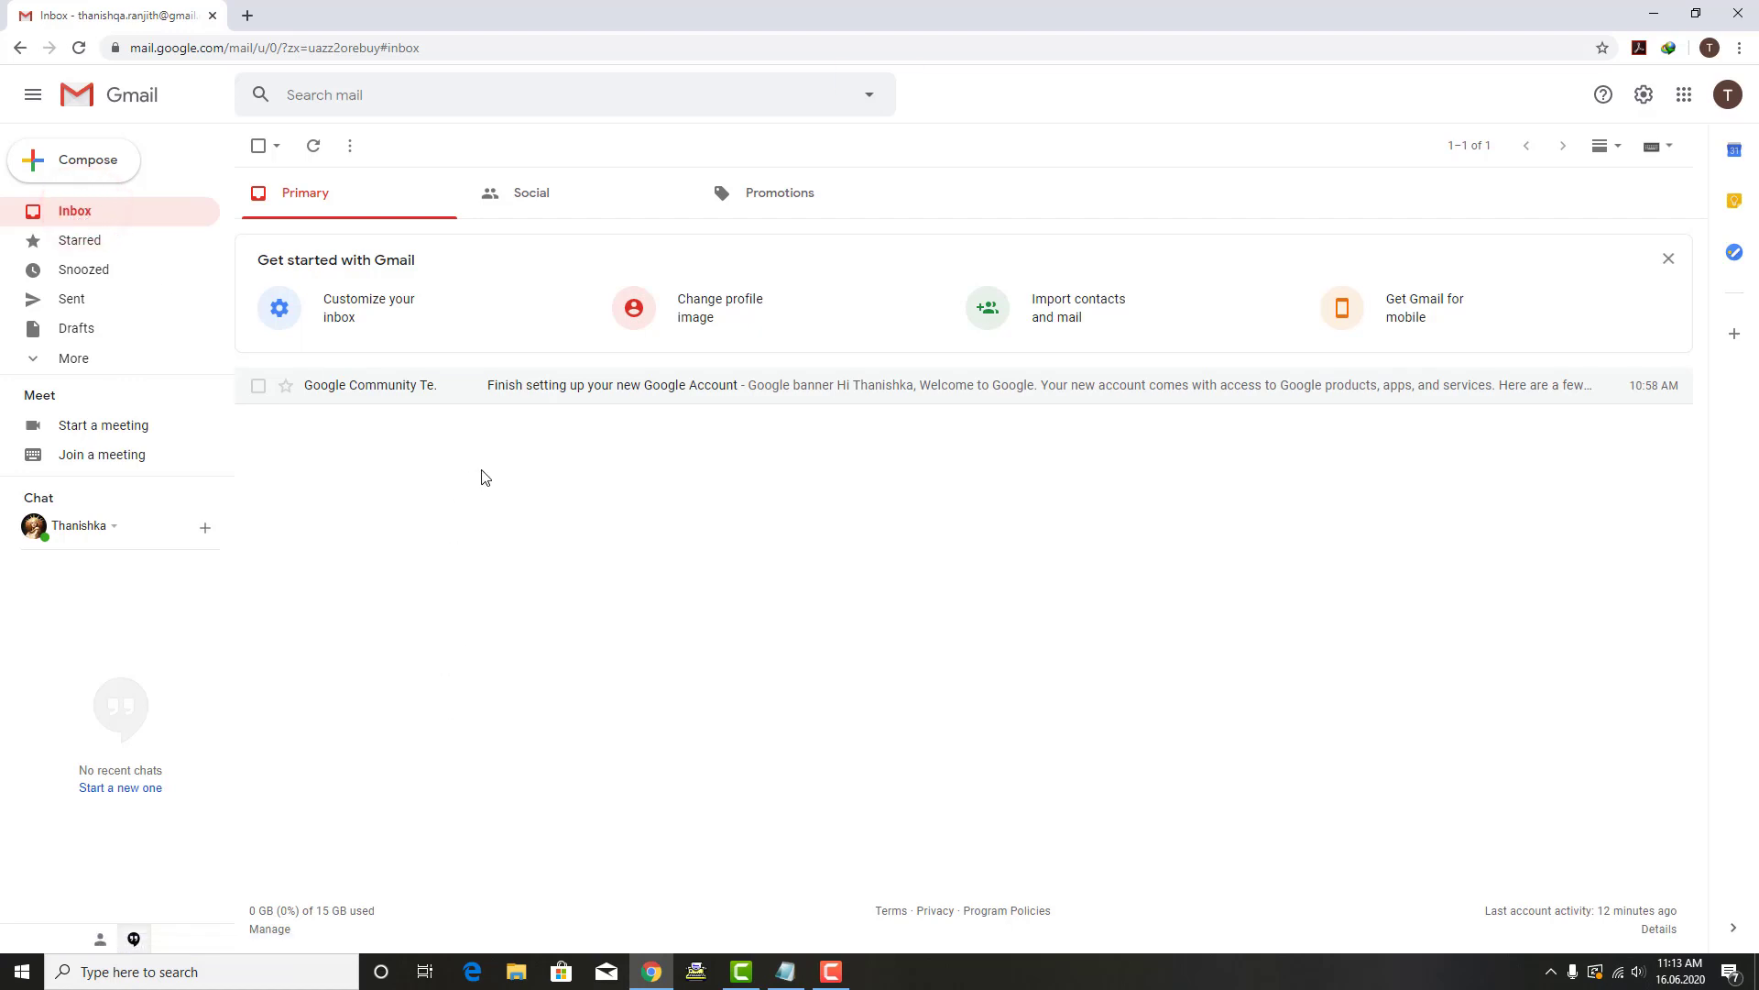
click(570, 496)
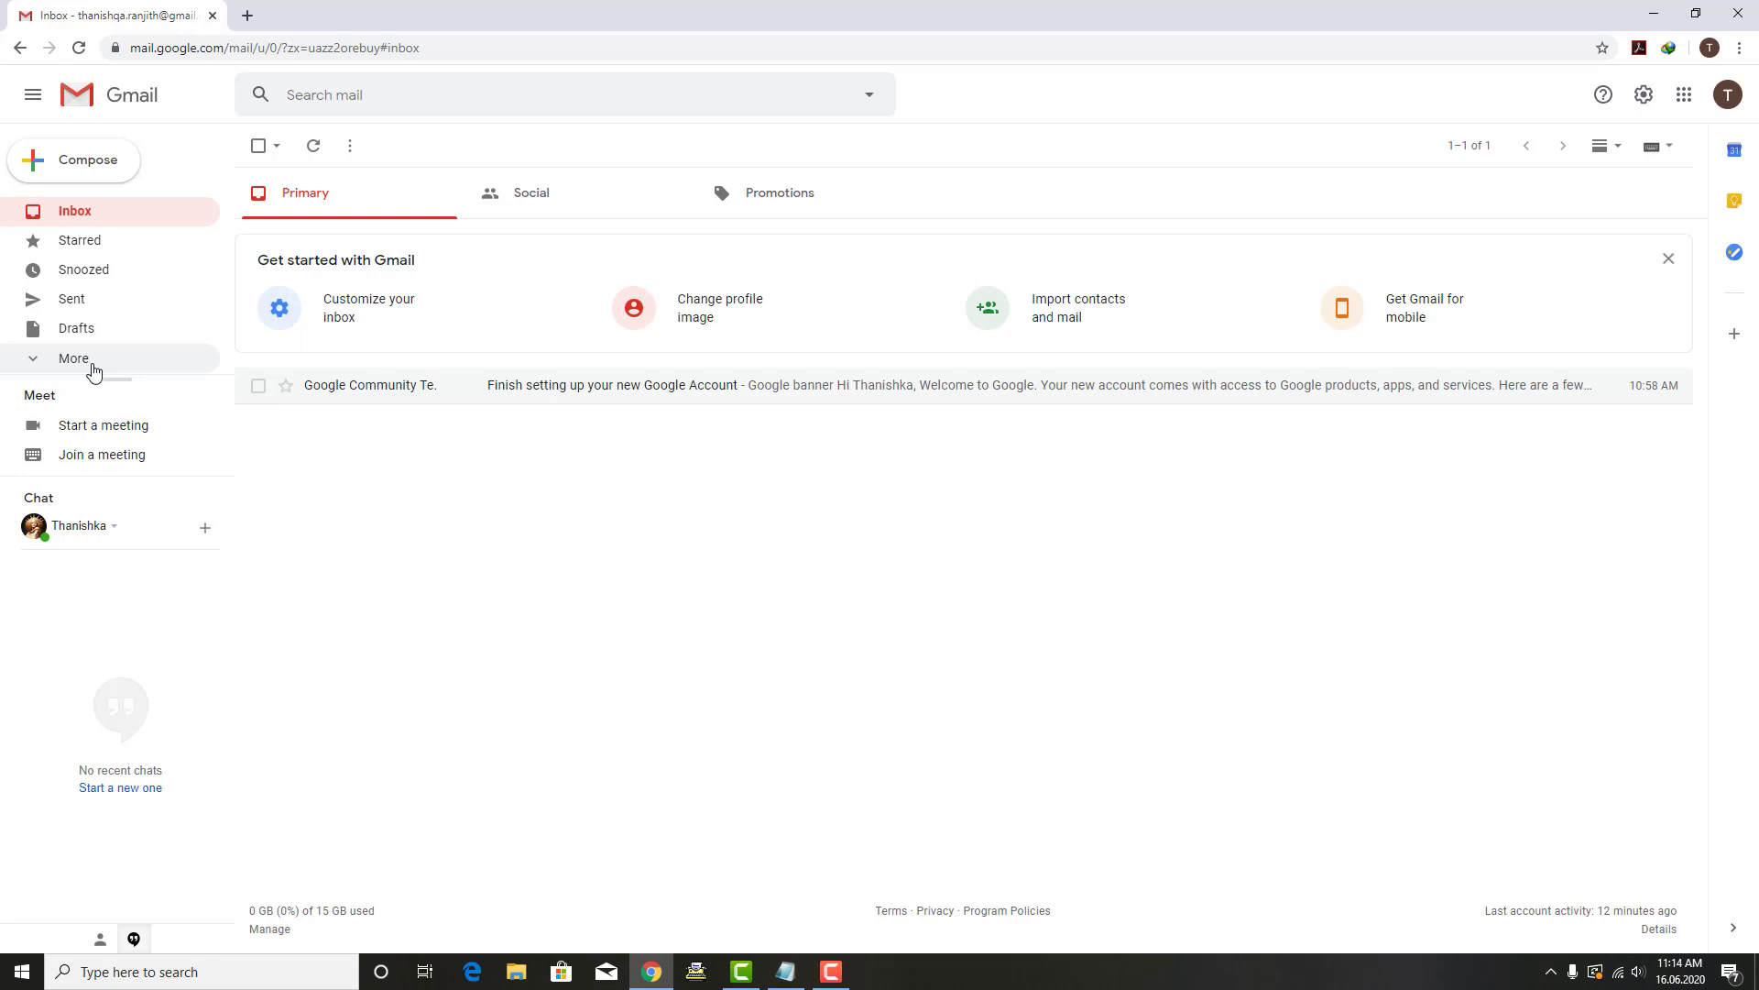
Step: Expand the sidebar folder list with More until Manage labels and Create new label show
click(430, 458)
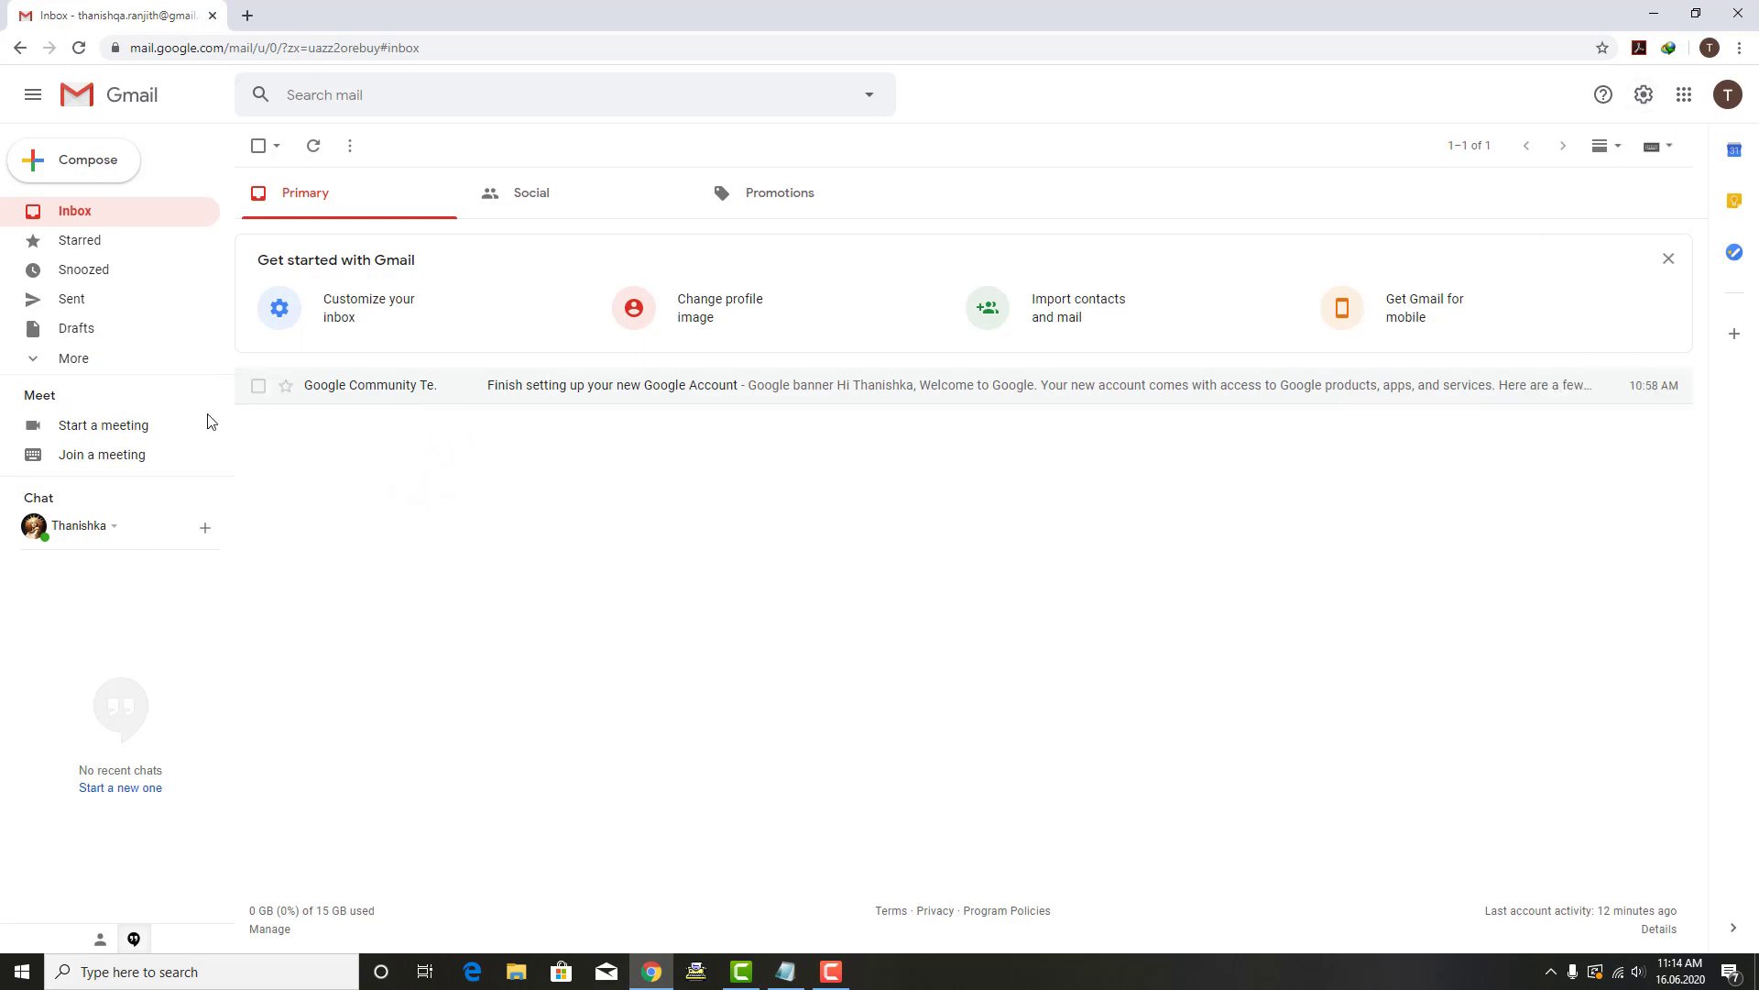
click(35, 362)
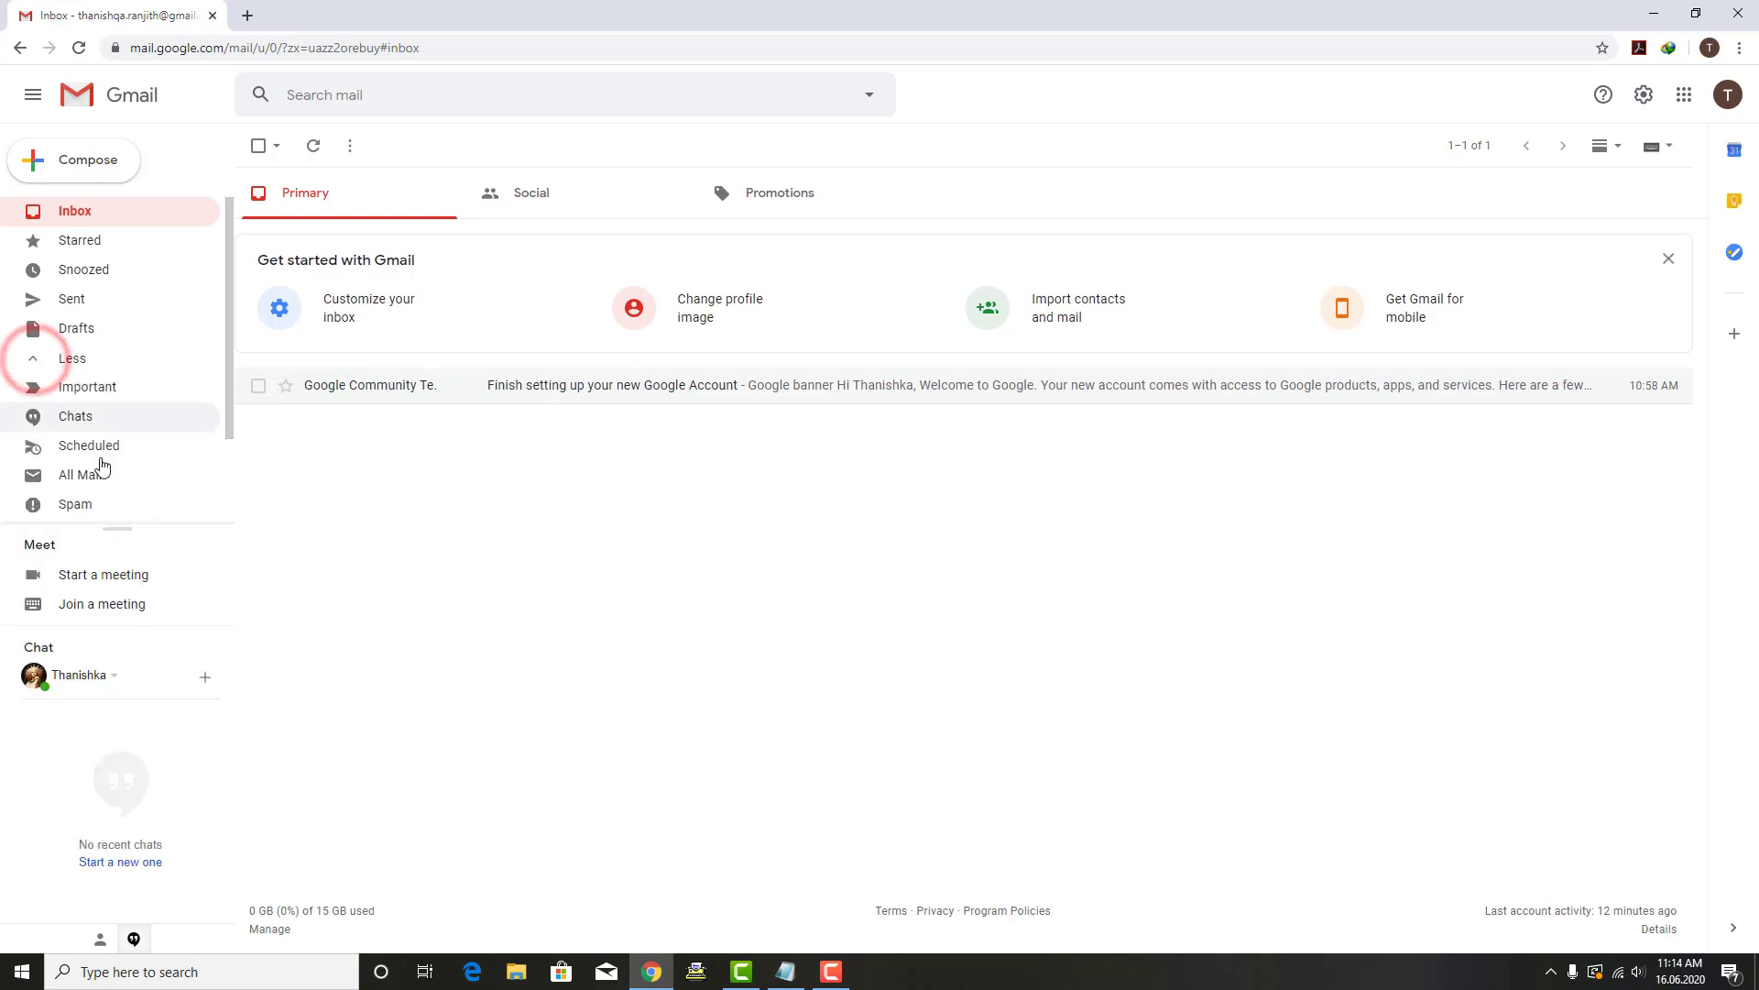
drag(116, 530, 117, 554)
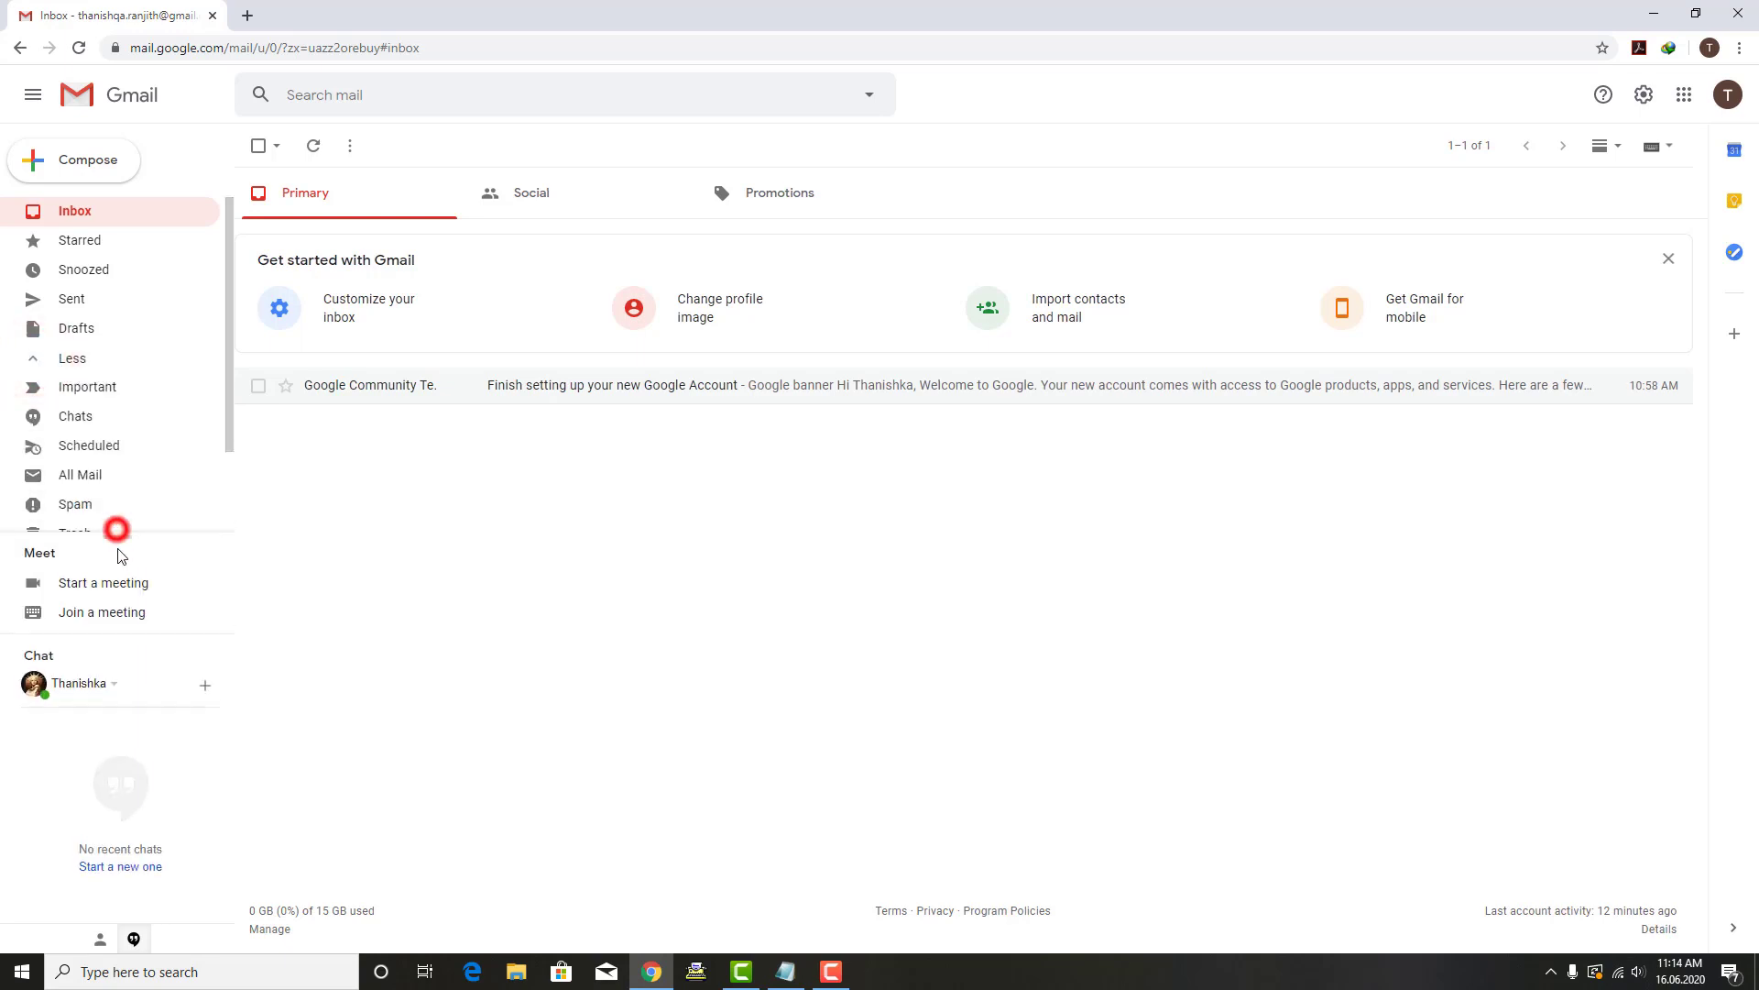
click(229, 453)
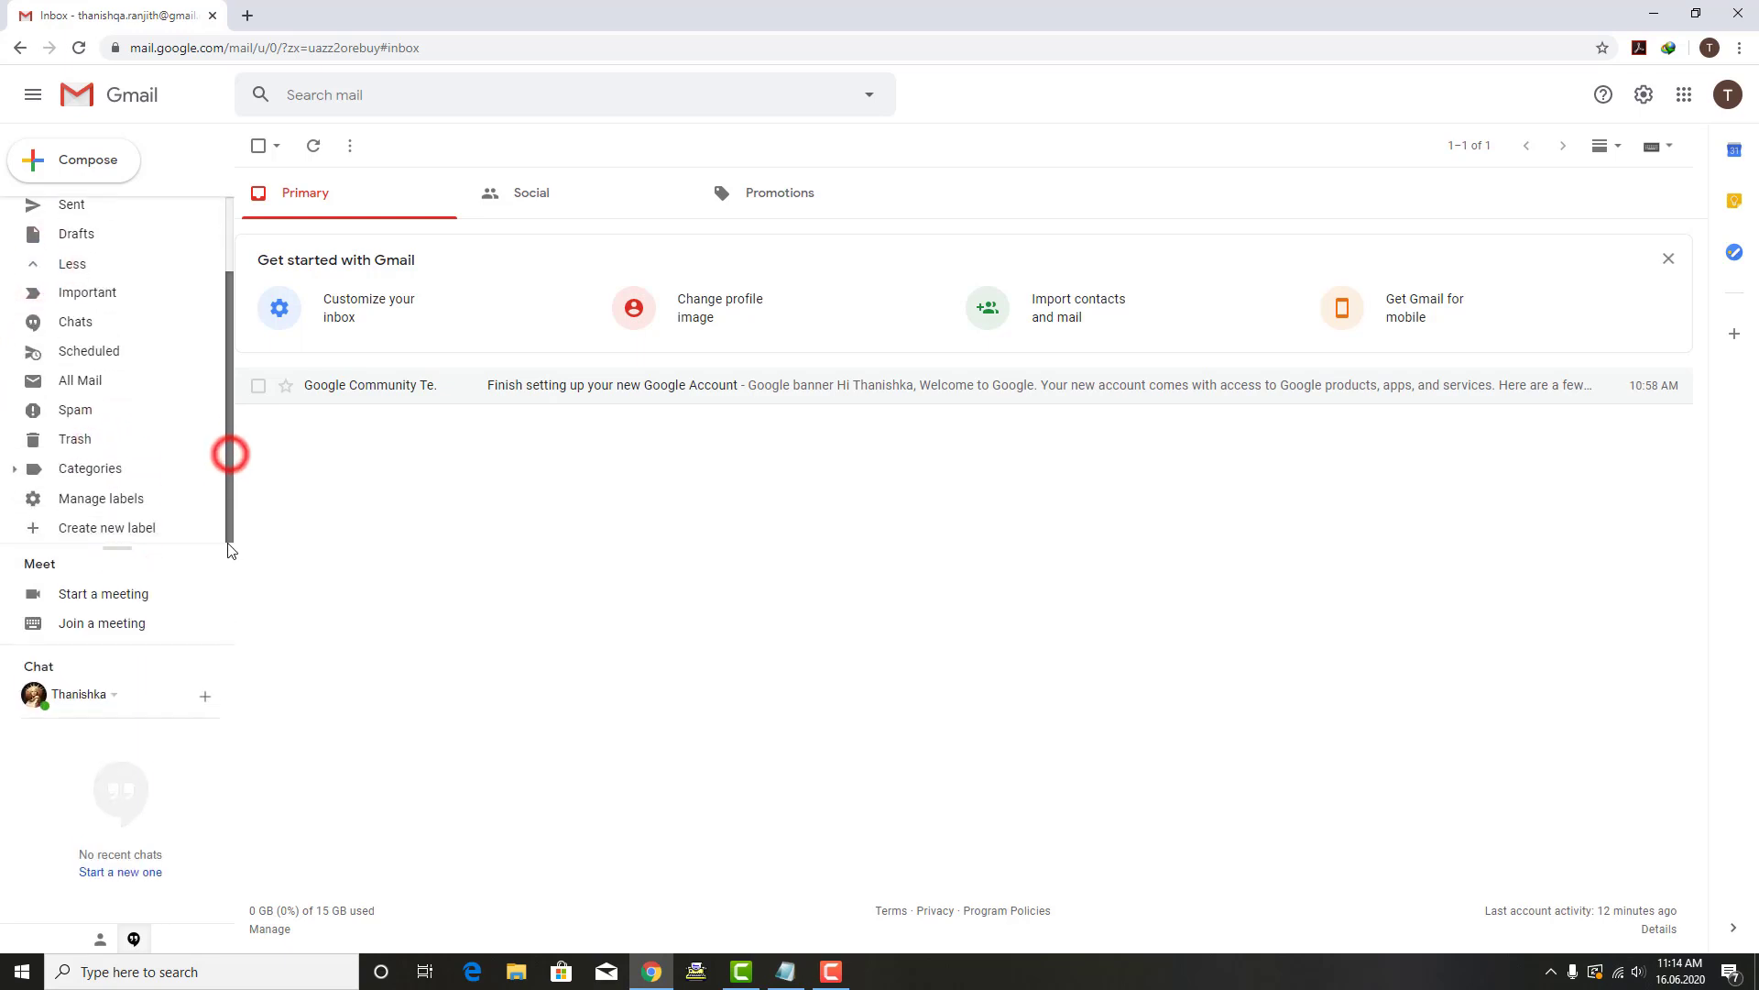
click(149, 532)
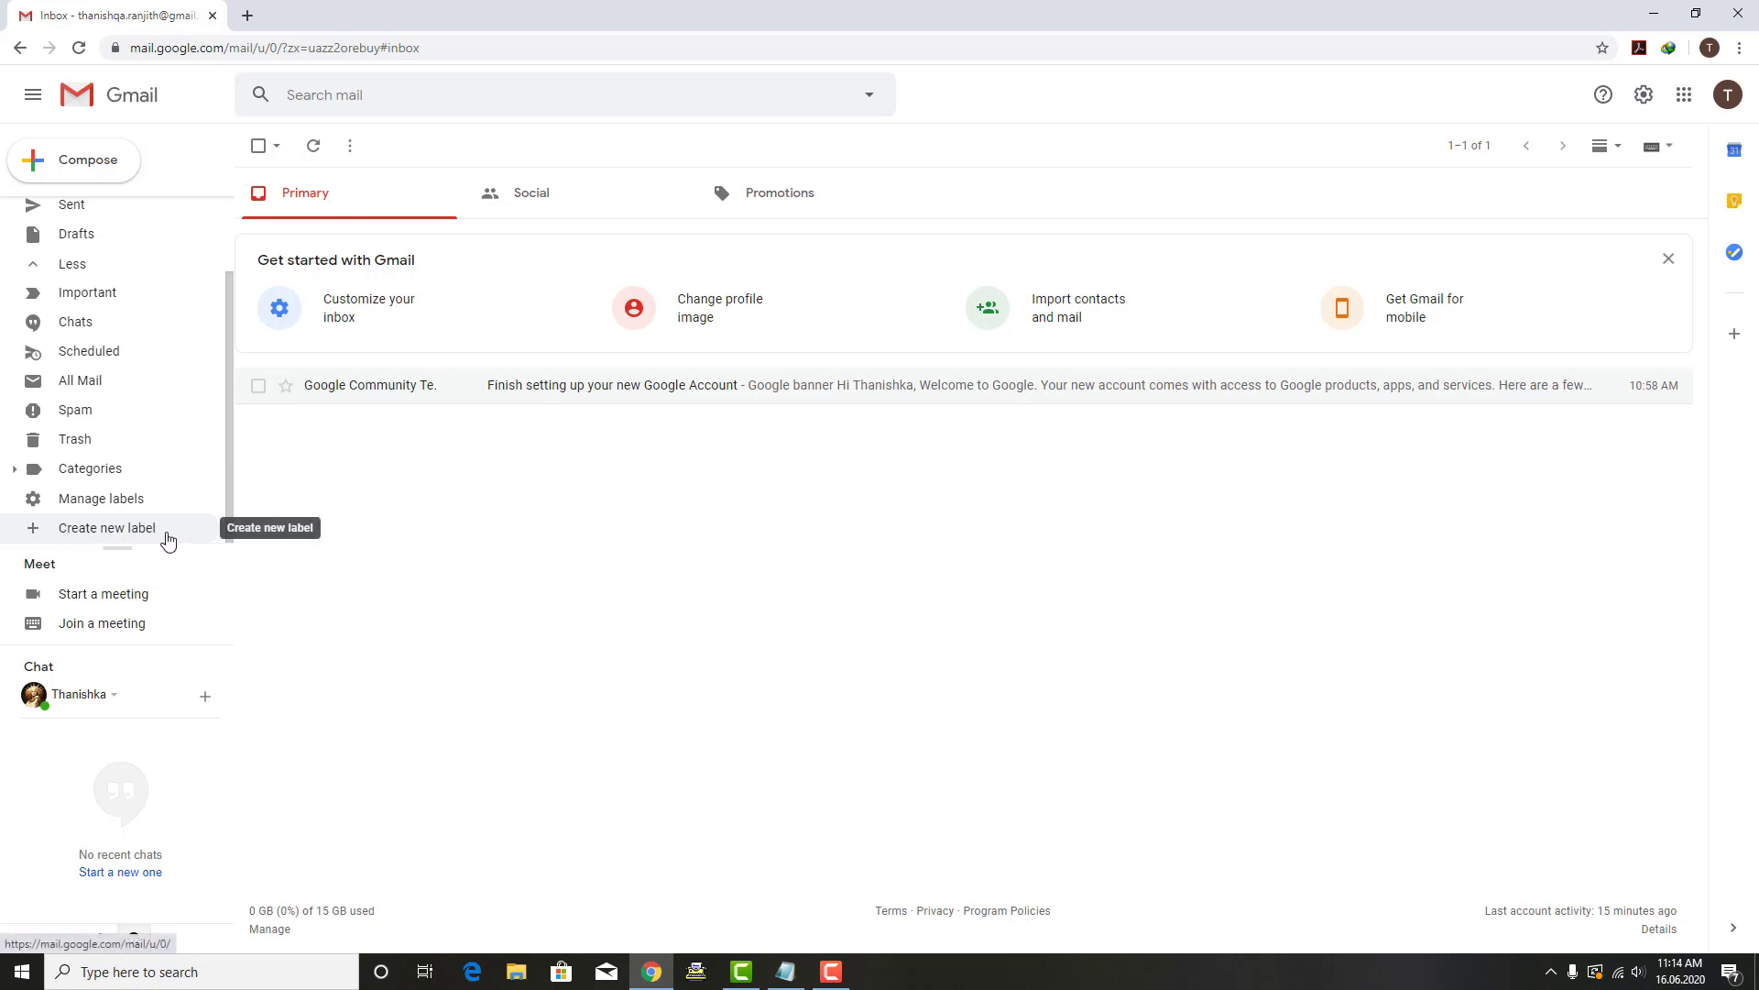
click(743, 524)
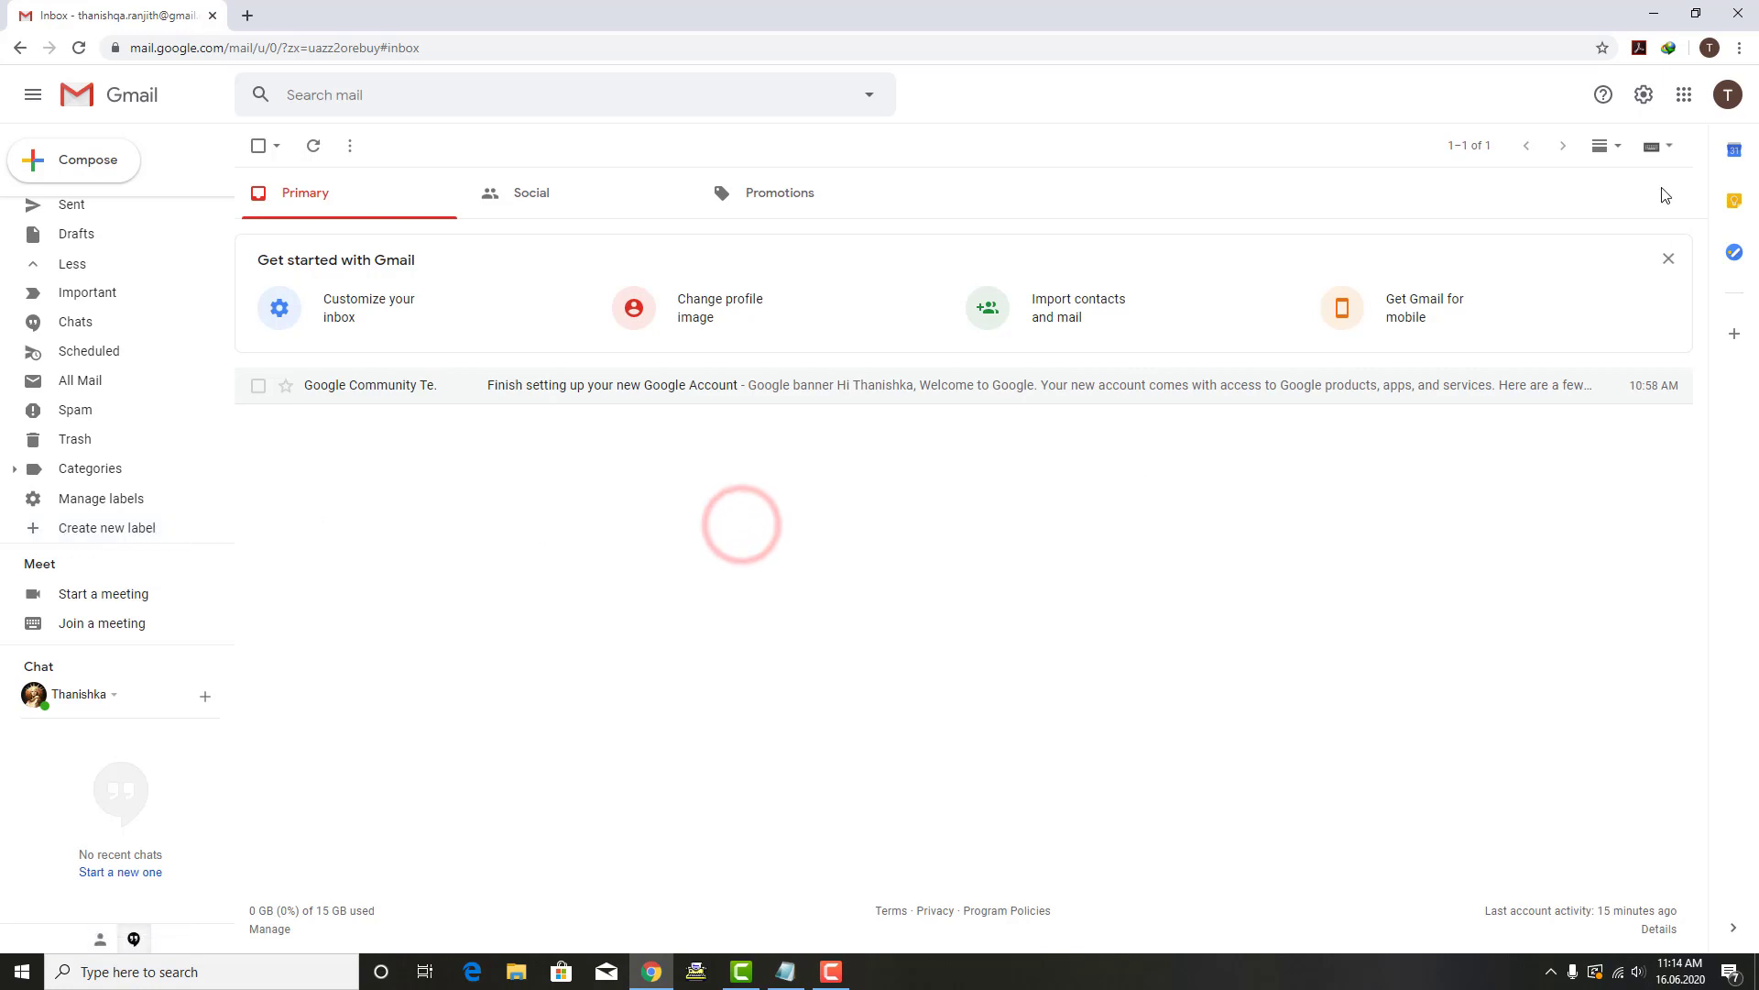
Step: Go from Quick settings to See all settings, then scroll the Labels tab to its Labels section
click(1646, 99)
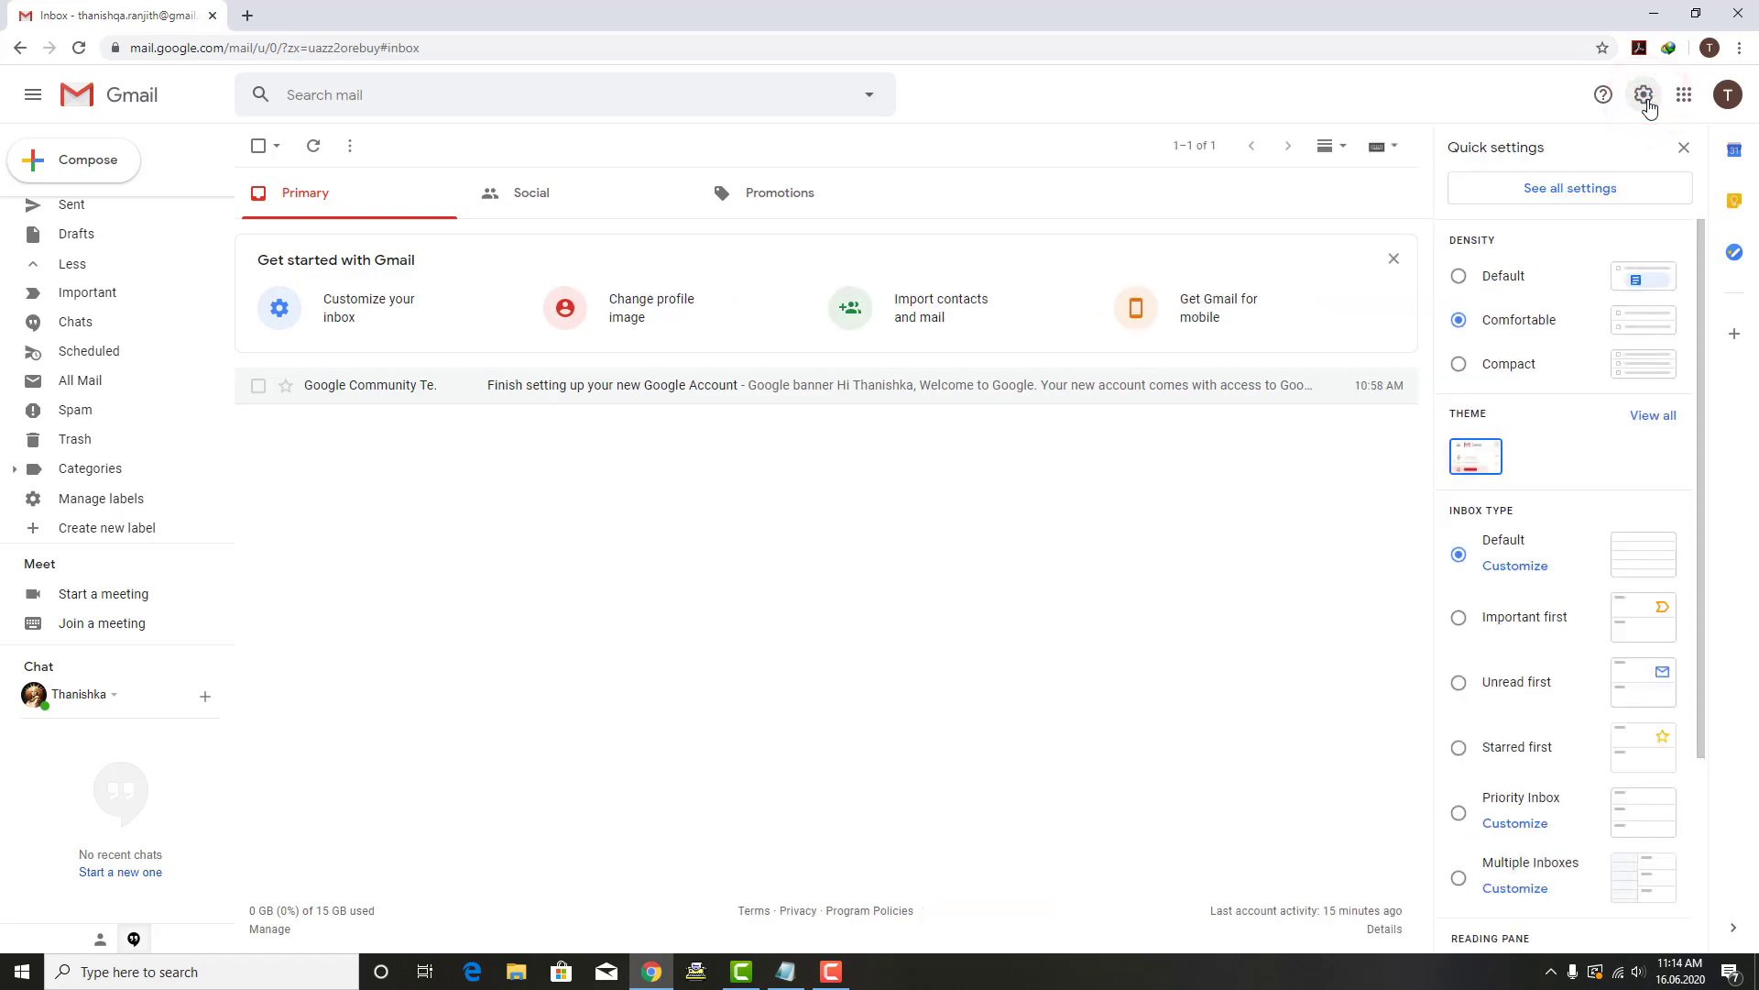
click(1552, 196)
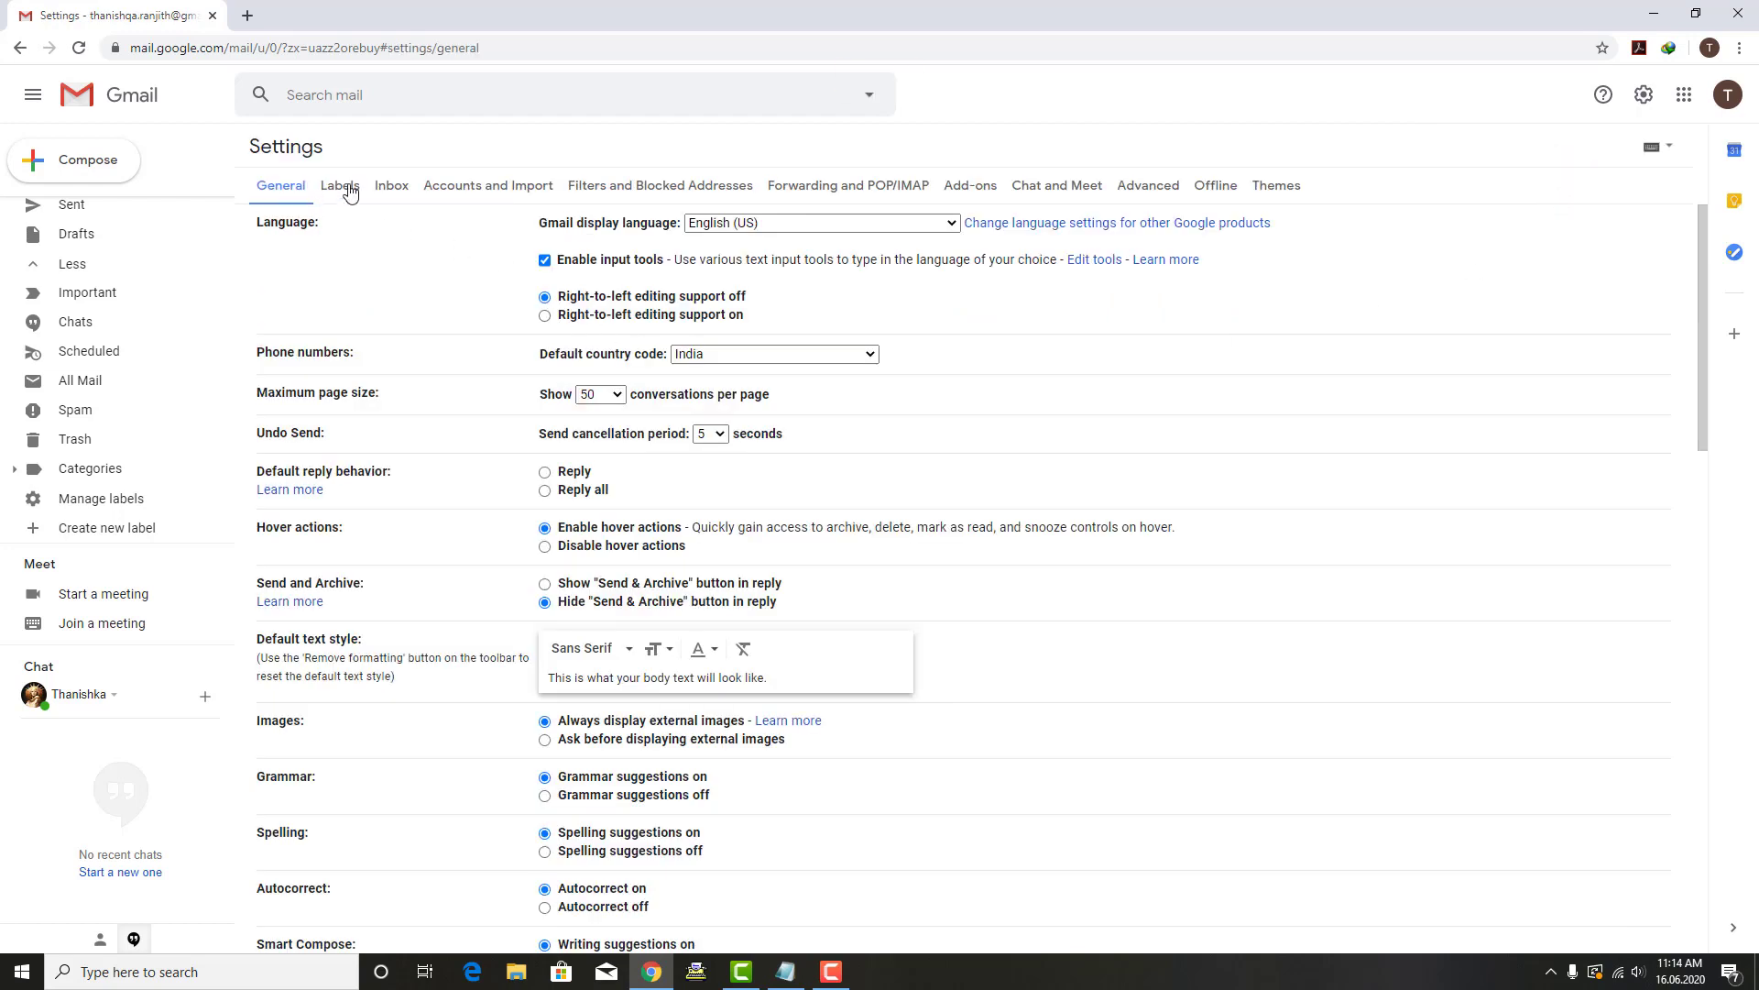
click(349, 190)
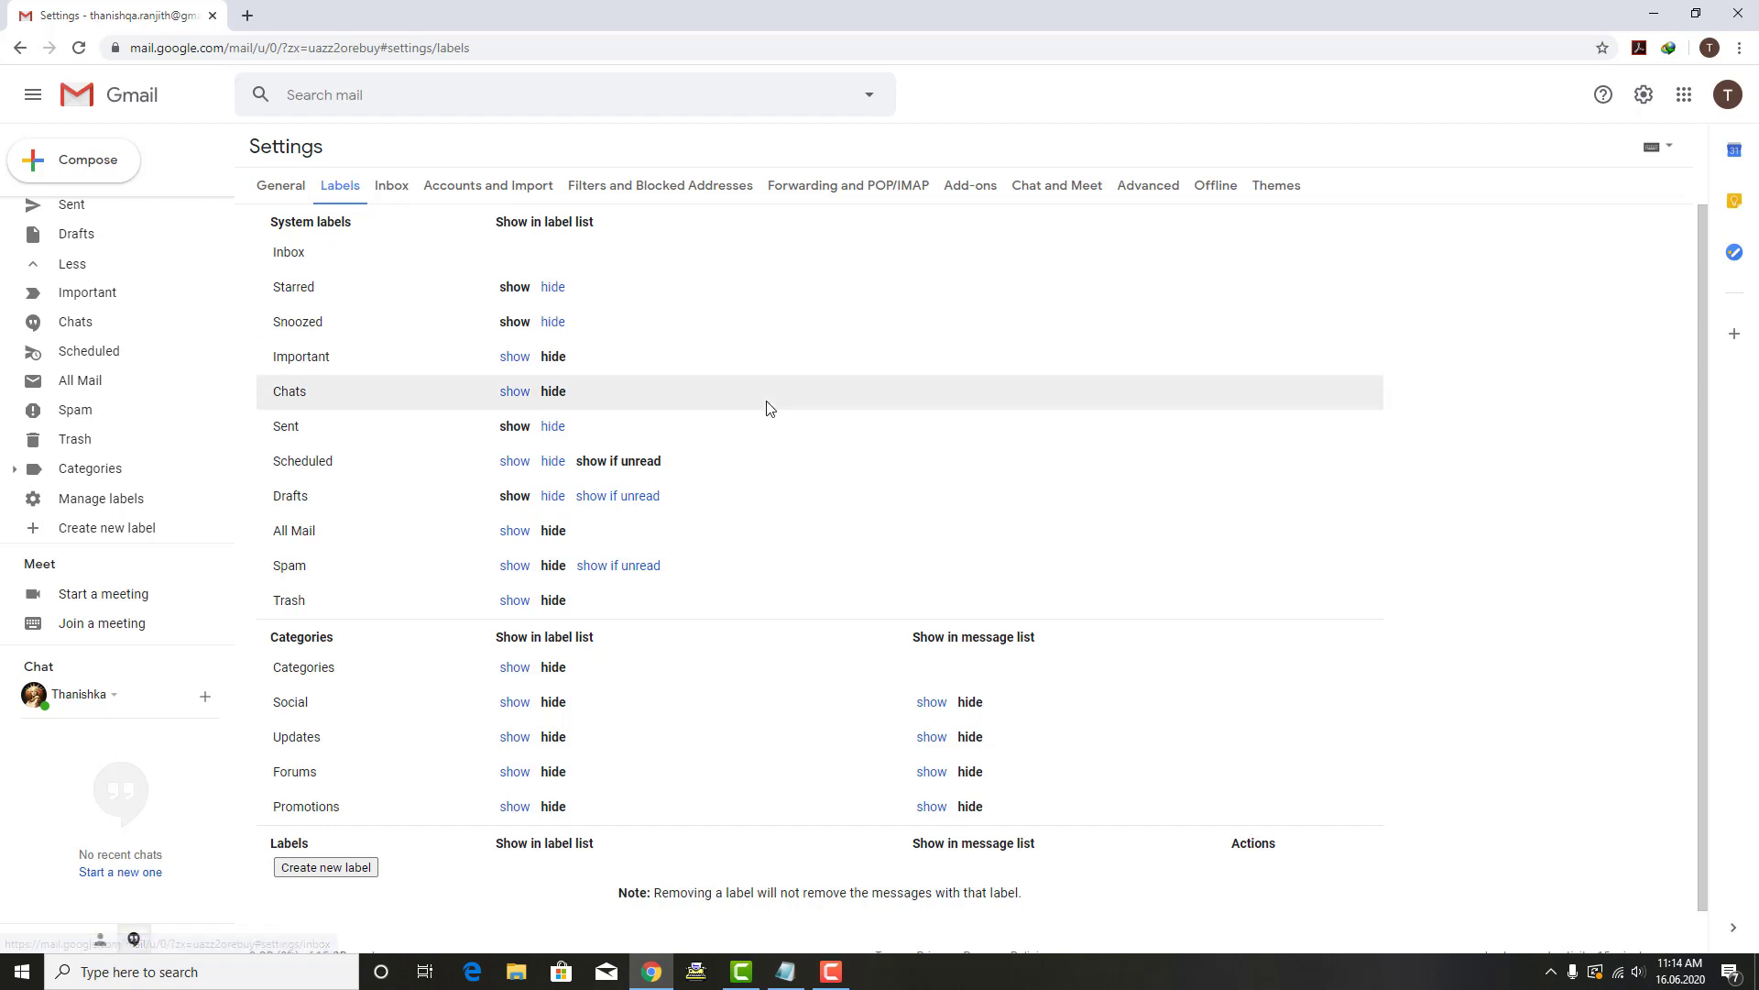
scroll(719, 523, down, 1)
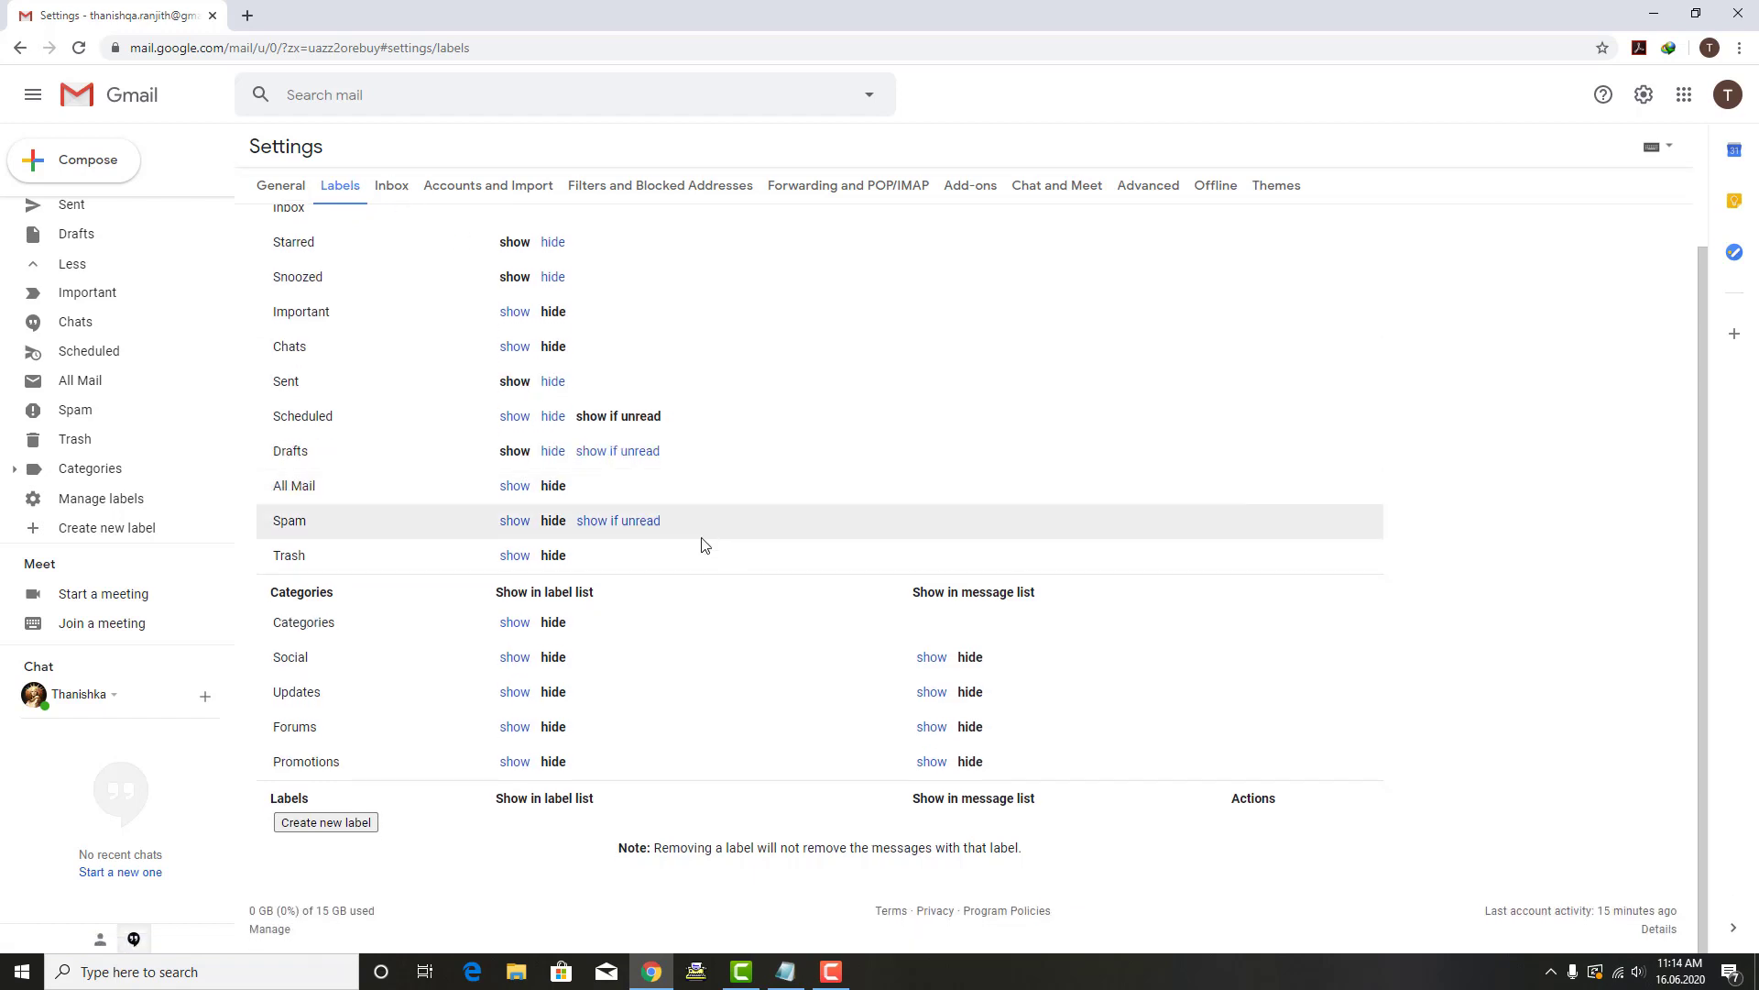
Step: Create a new label named with the contact's first name, without a trailing space
click(353, 828)
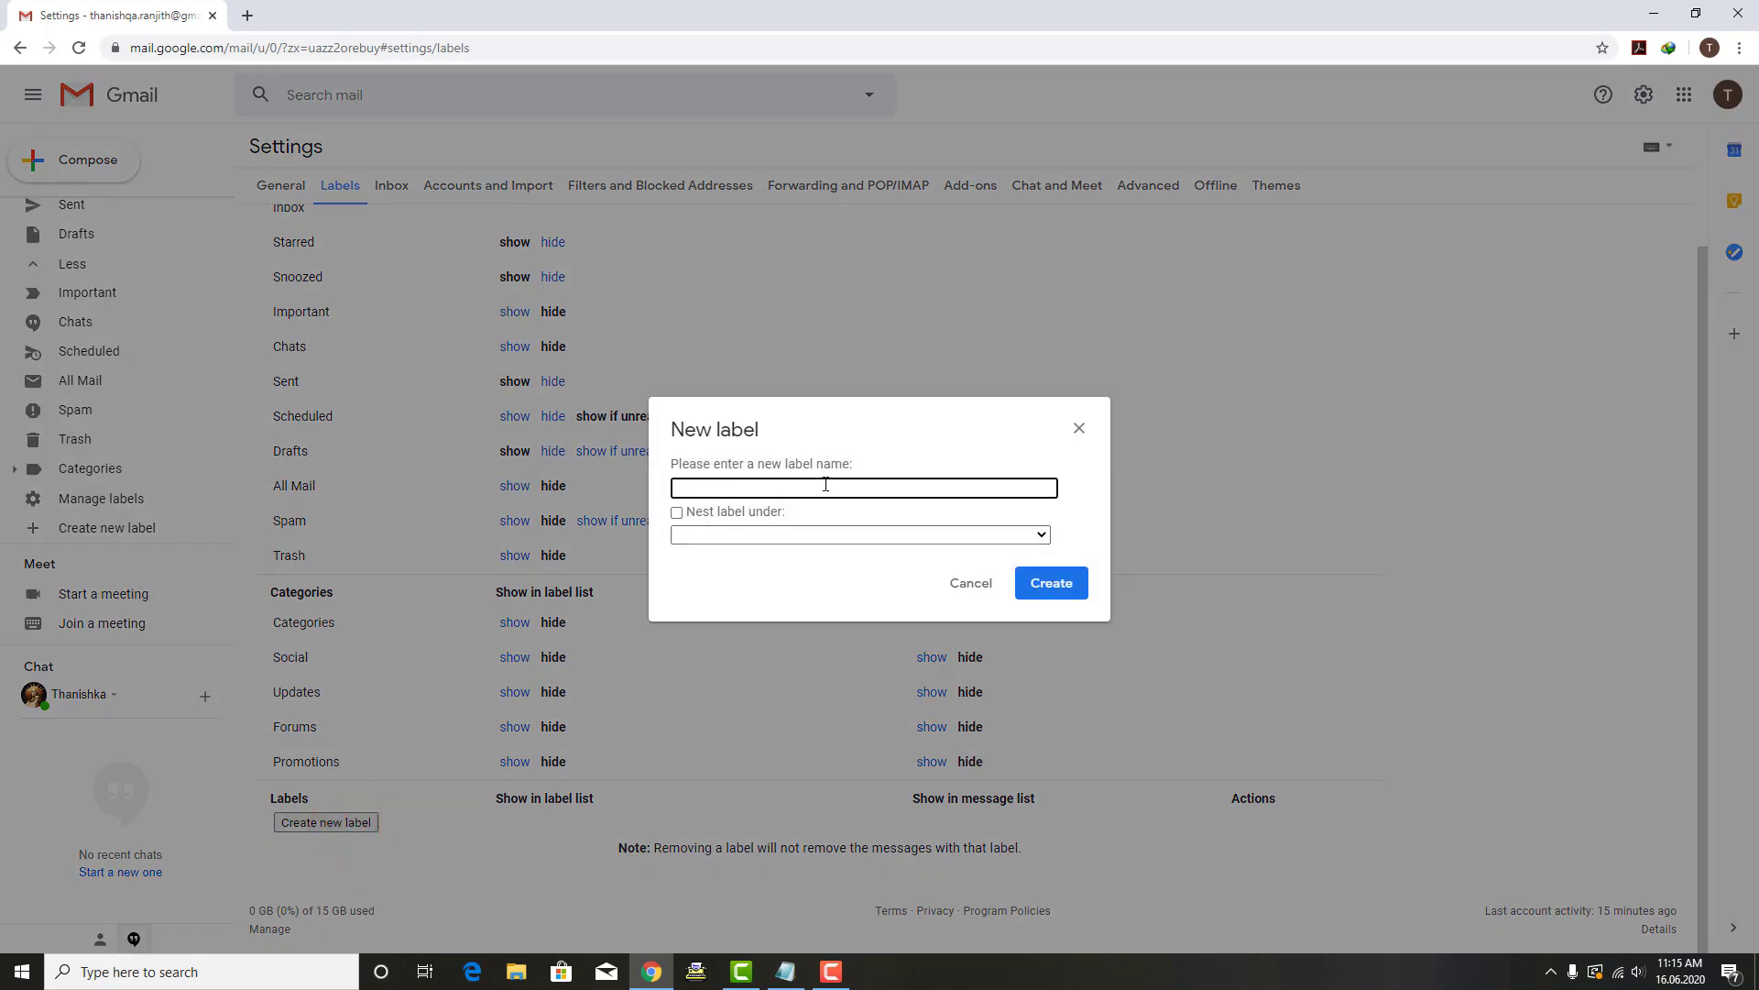
text(Ranjith)
key(BackSpace)
click(1054, 584)
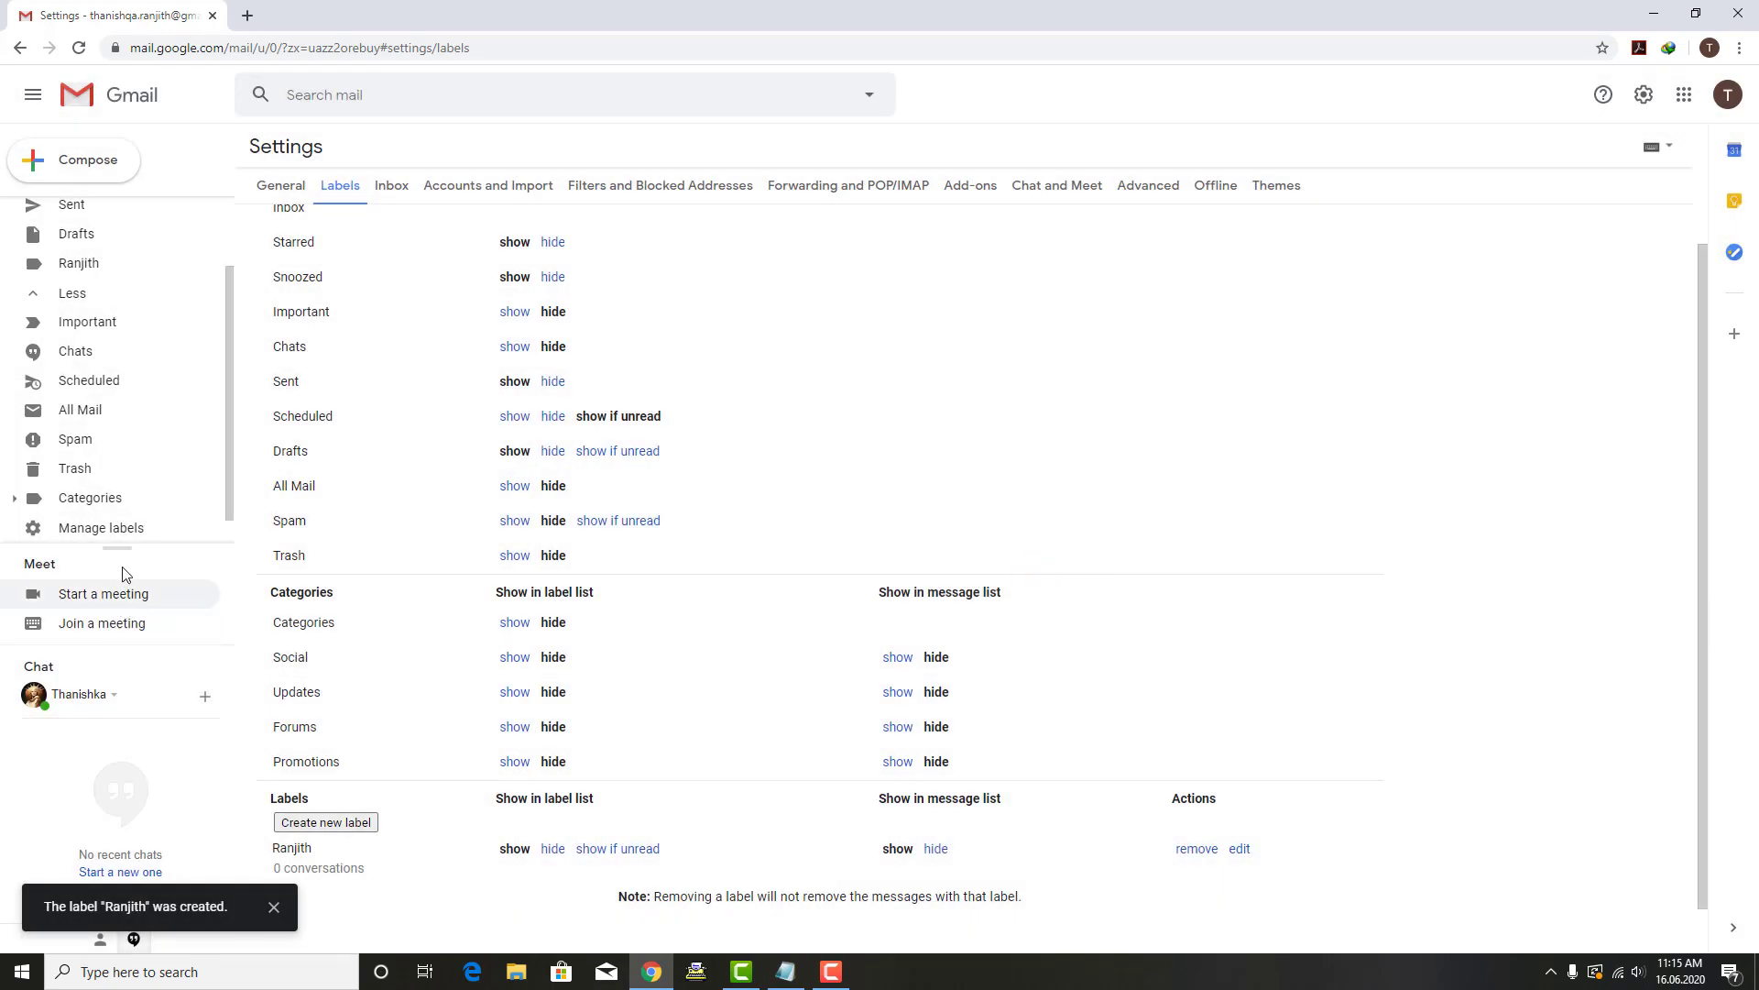
scroll(130, 359, up, 2)
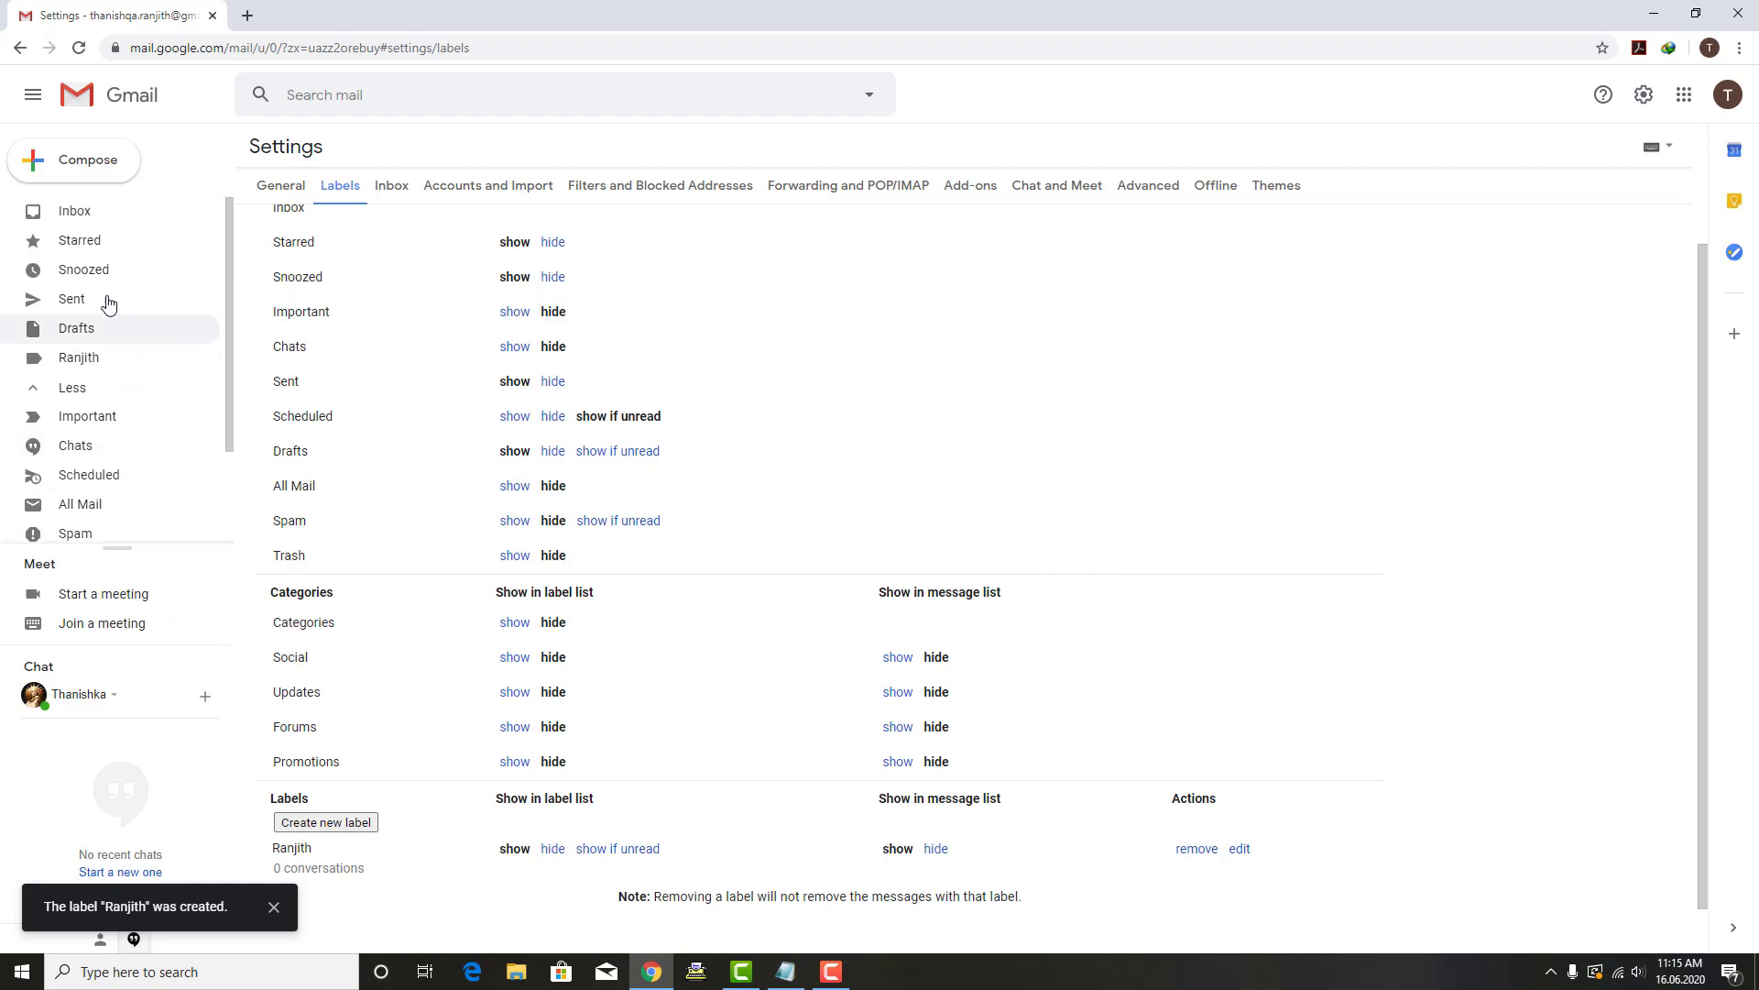
click(120, 364)
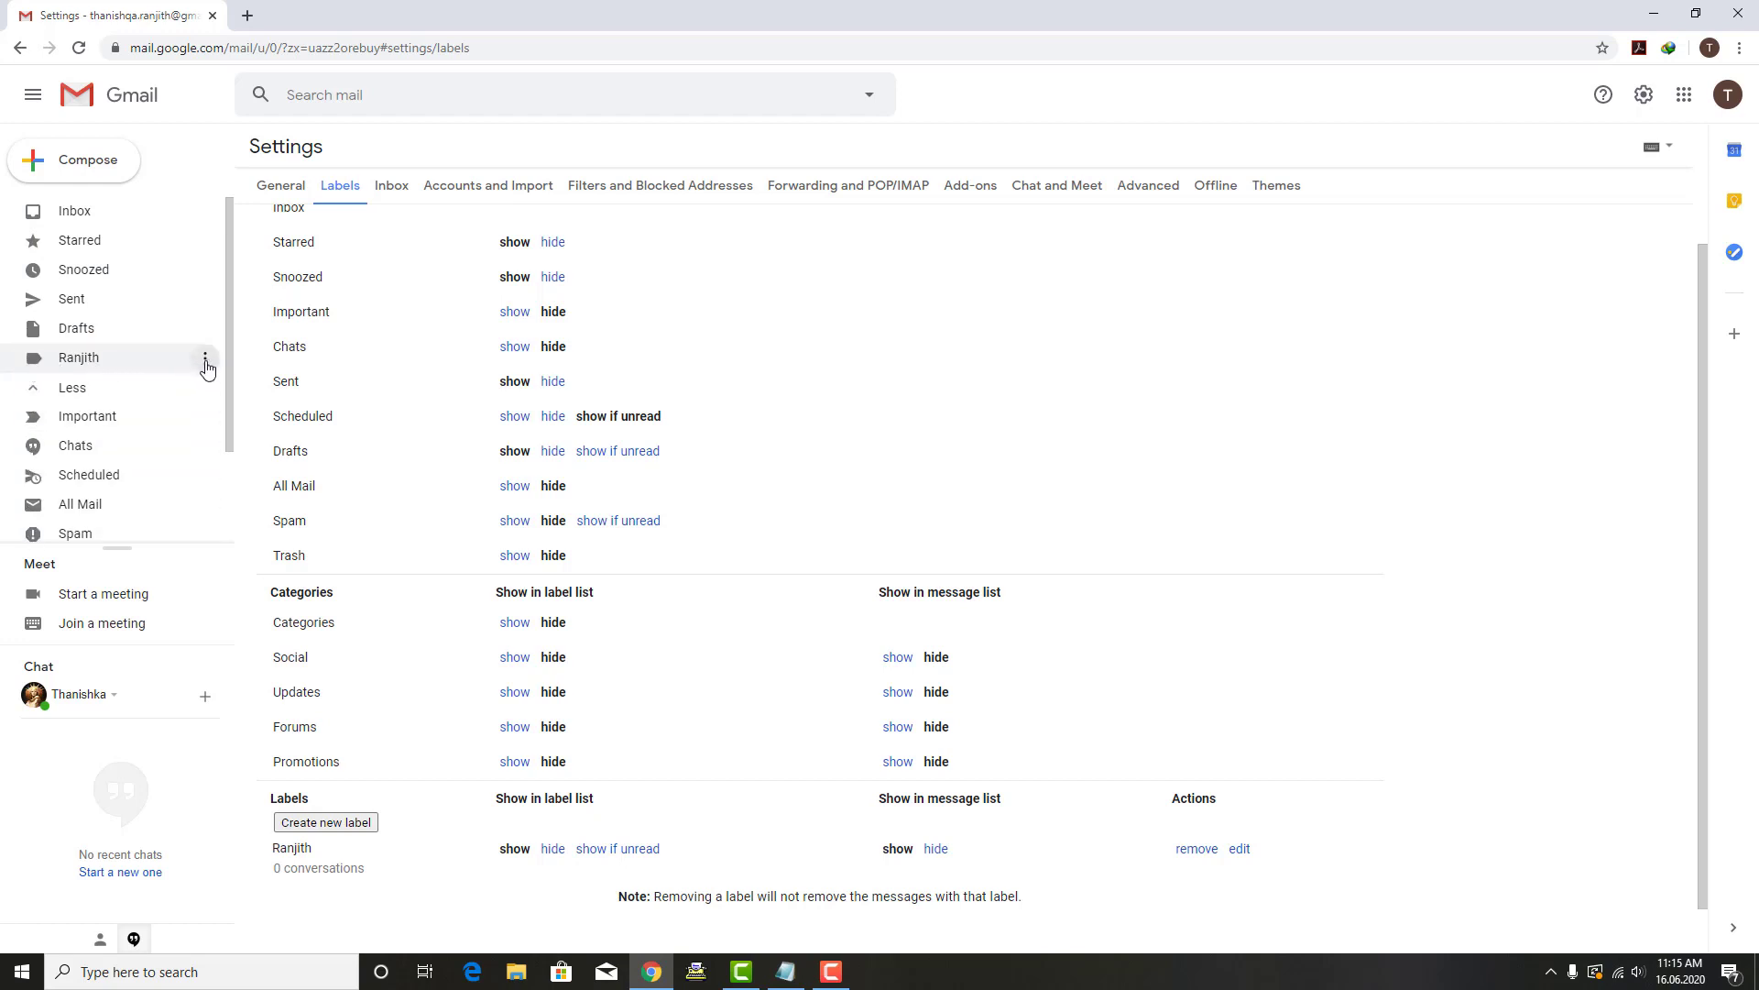
Step: Set the new label's colour to green from its sidebar menu
click(205, 360)
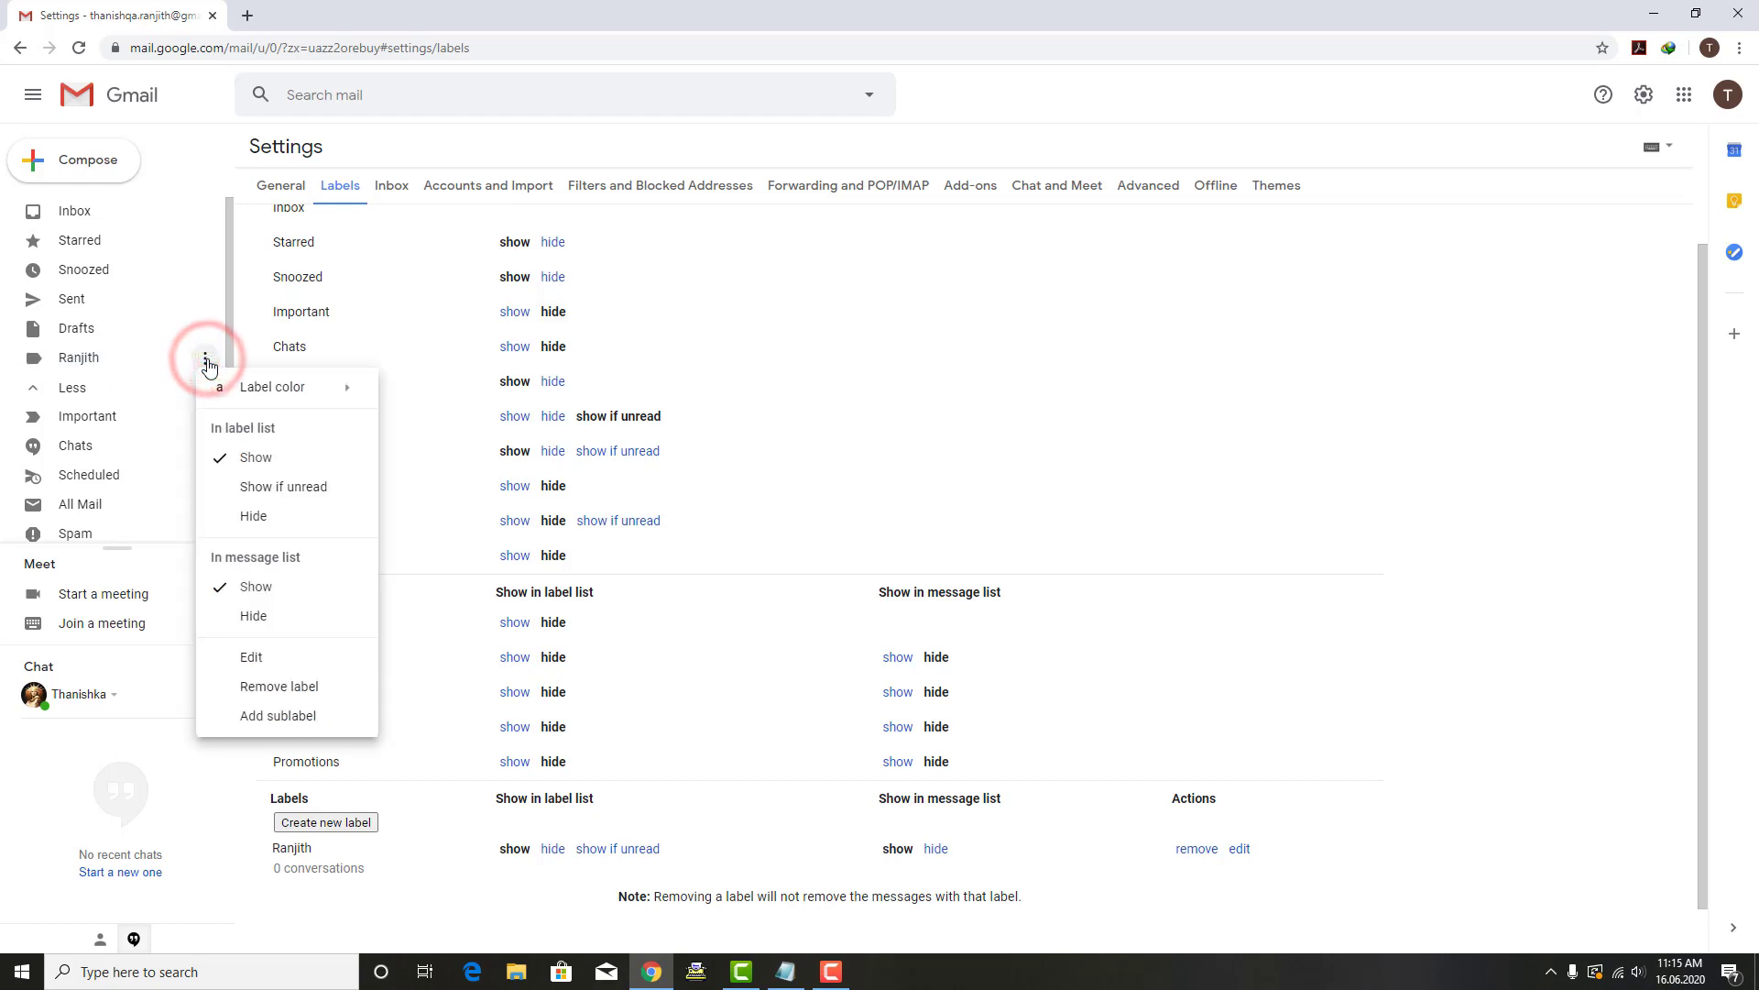
mouse_move(246, 385)
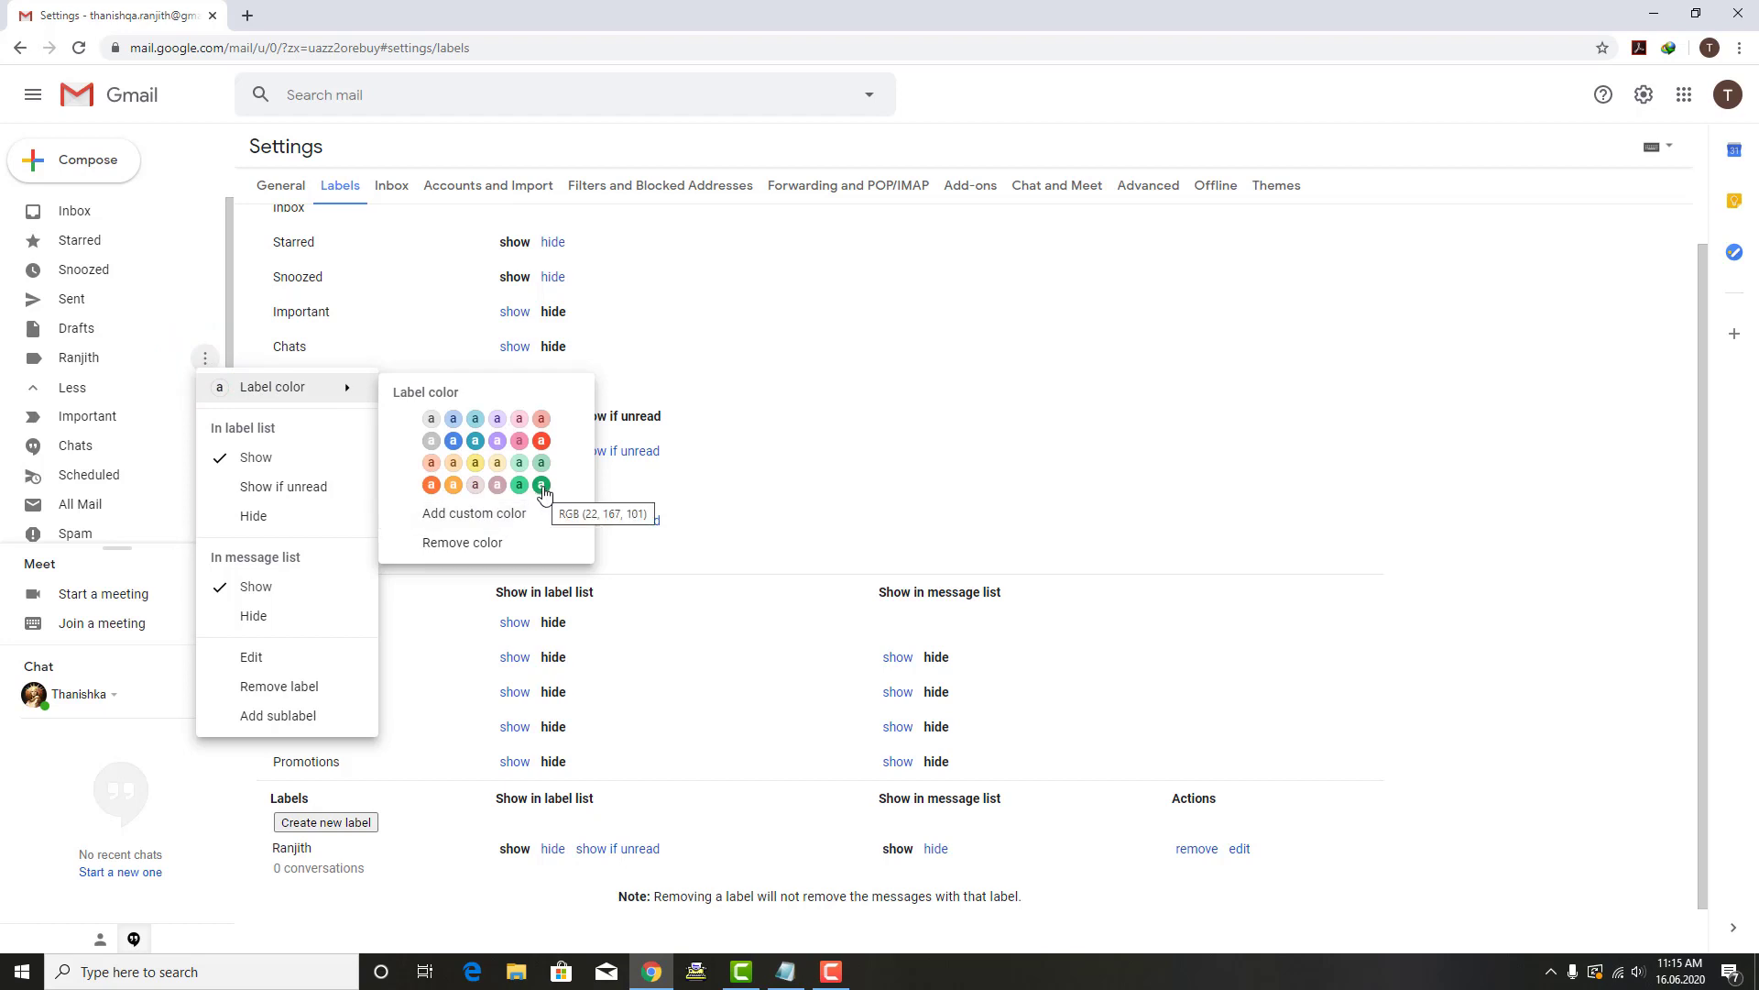
click(543, 487)
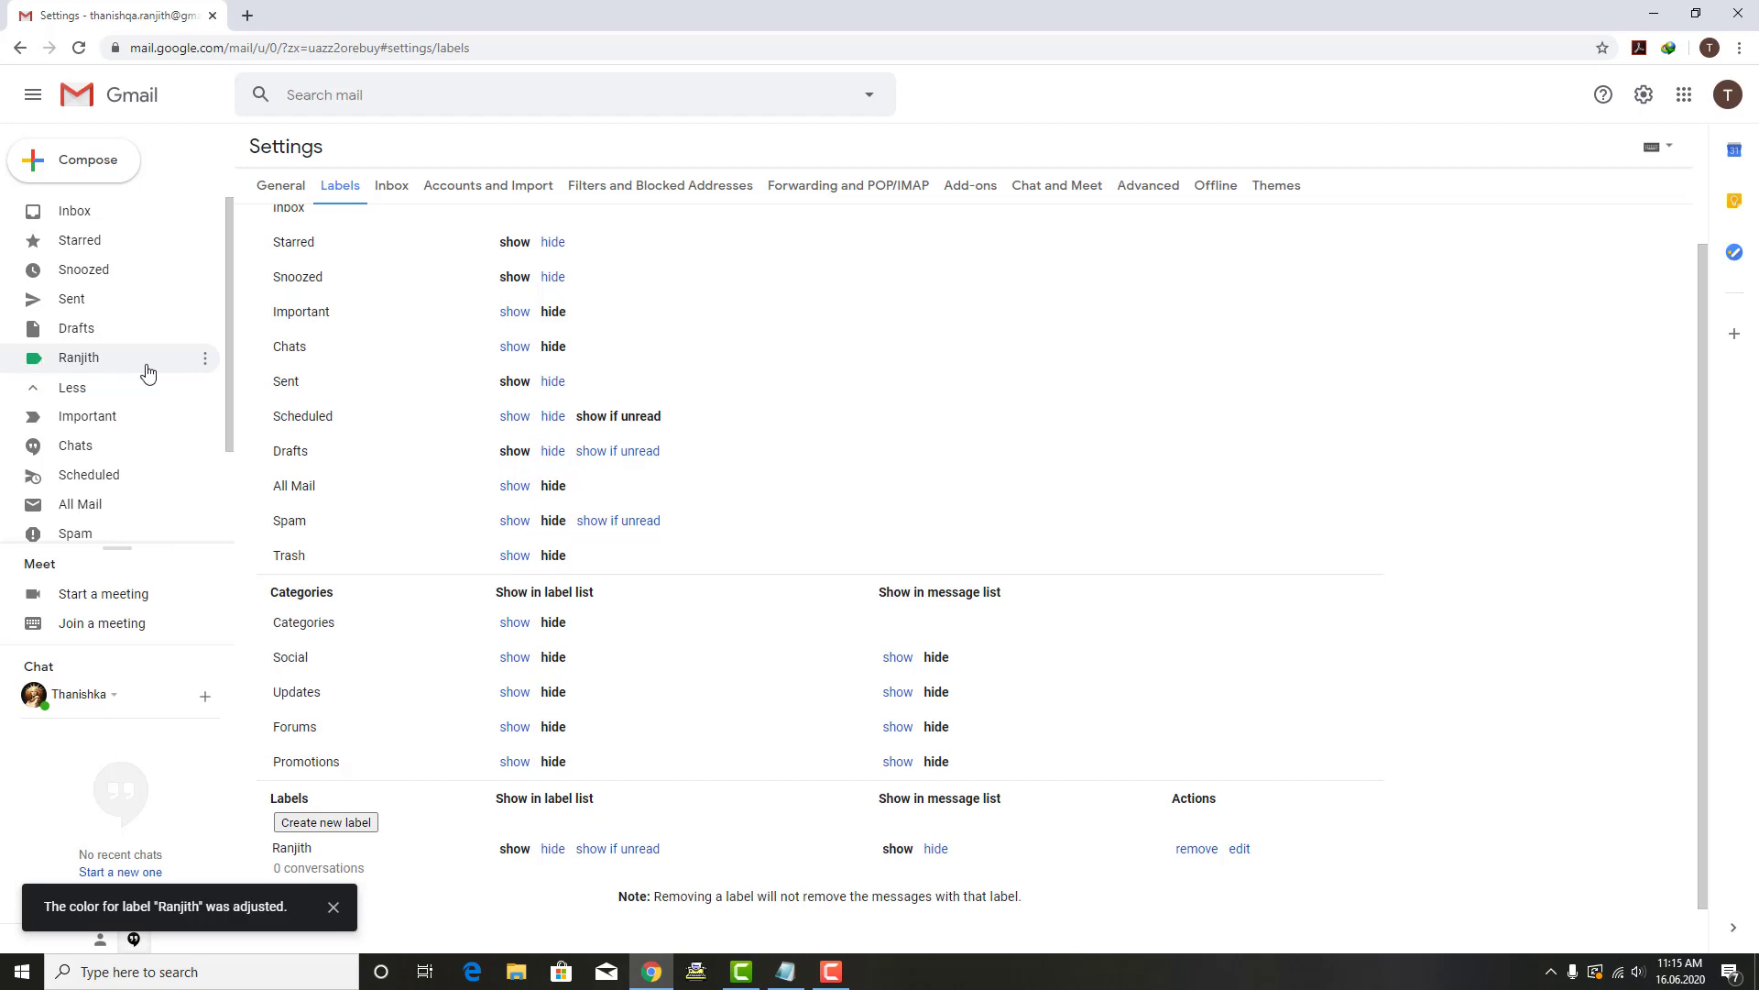
Step: Leave Settings and open the new green label, which holds no conversations
click(74, 211)
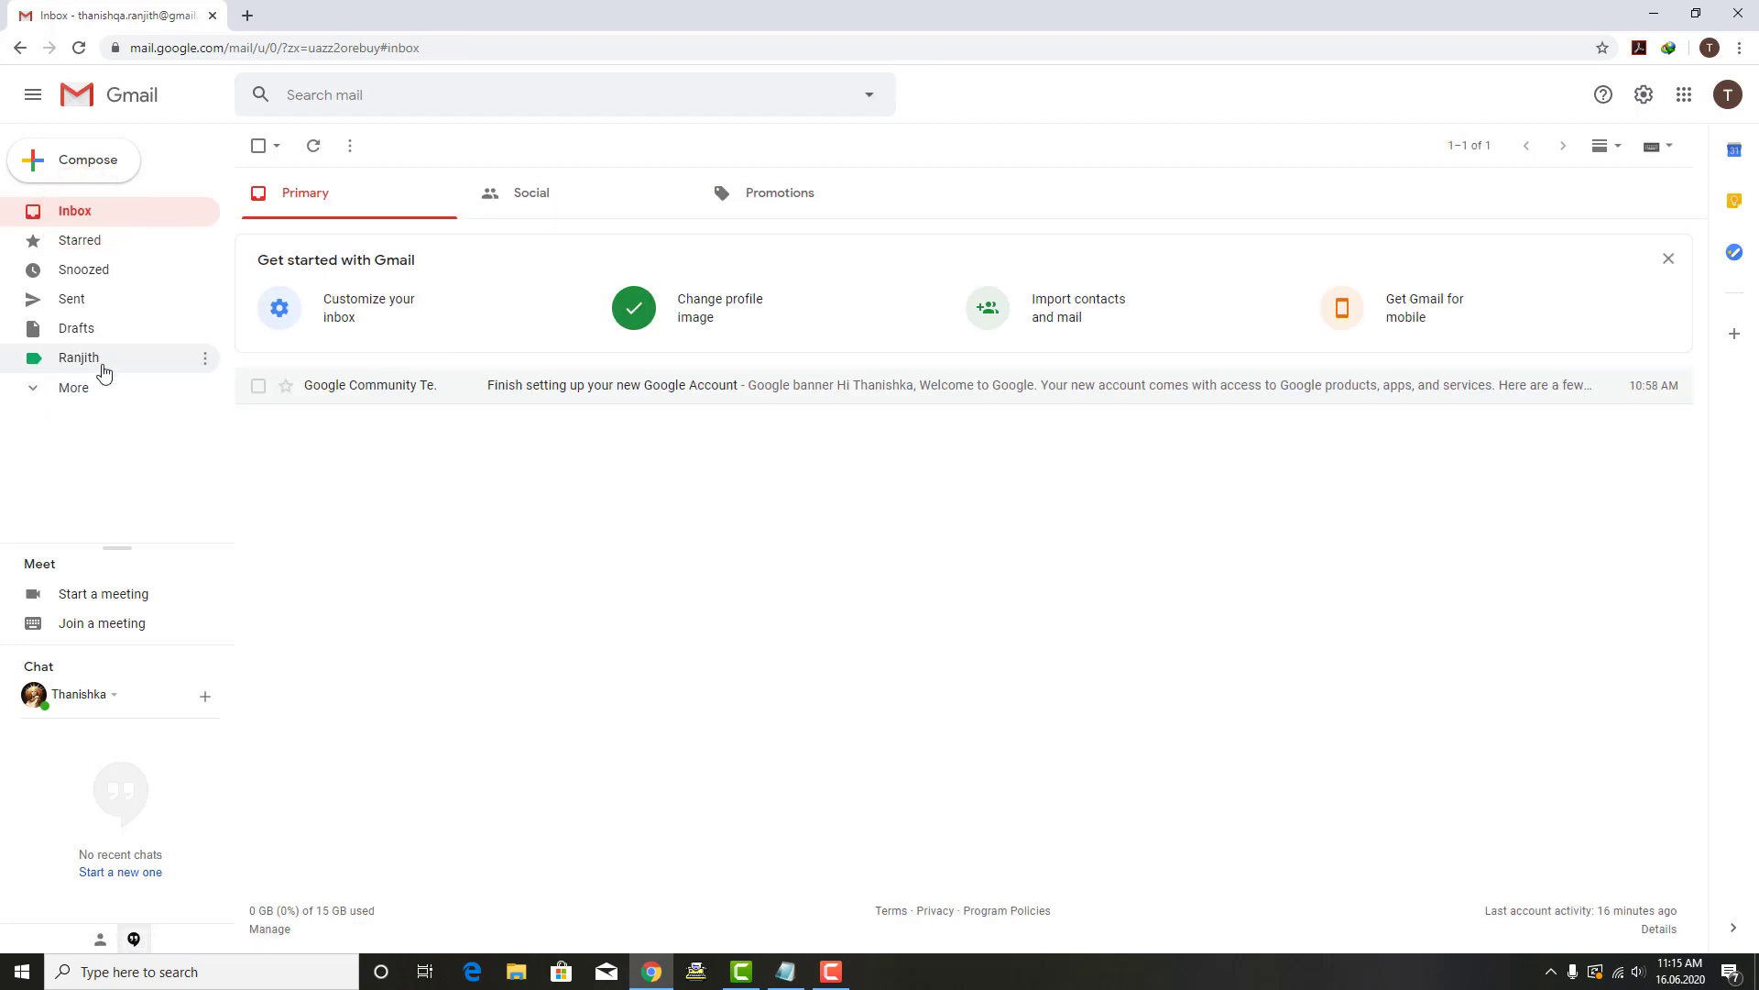
click(420, 529)
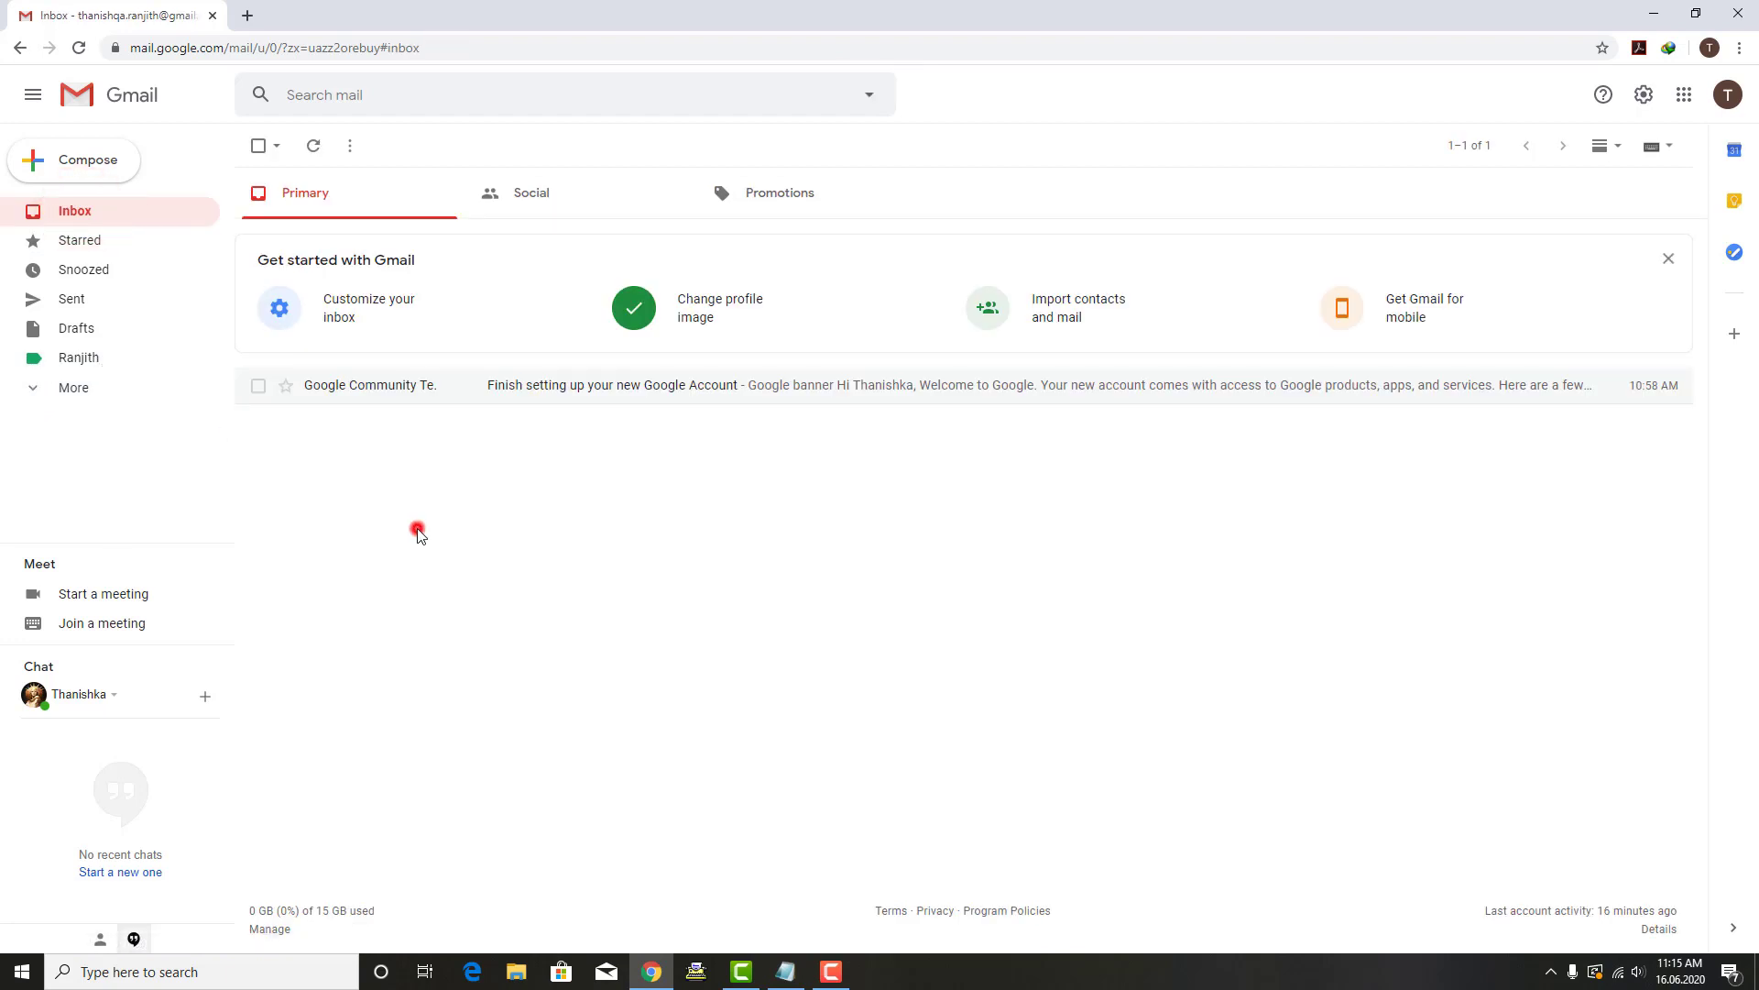
click(96, 364)
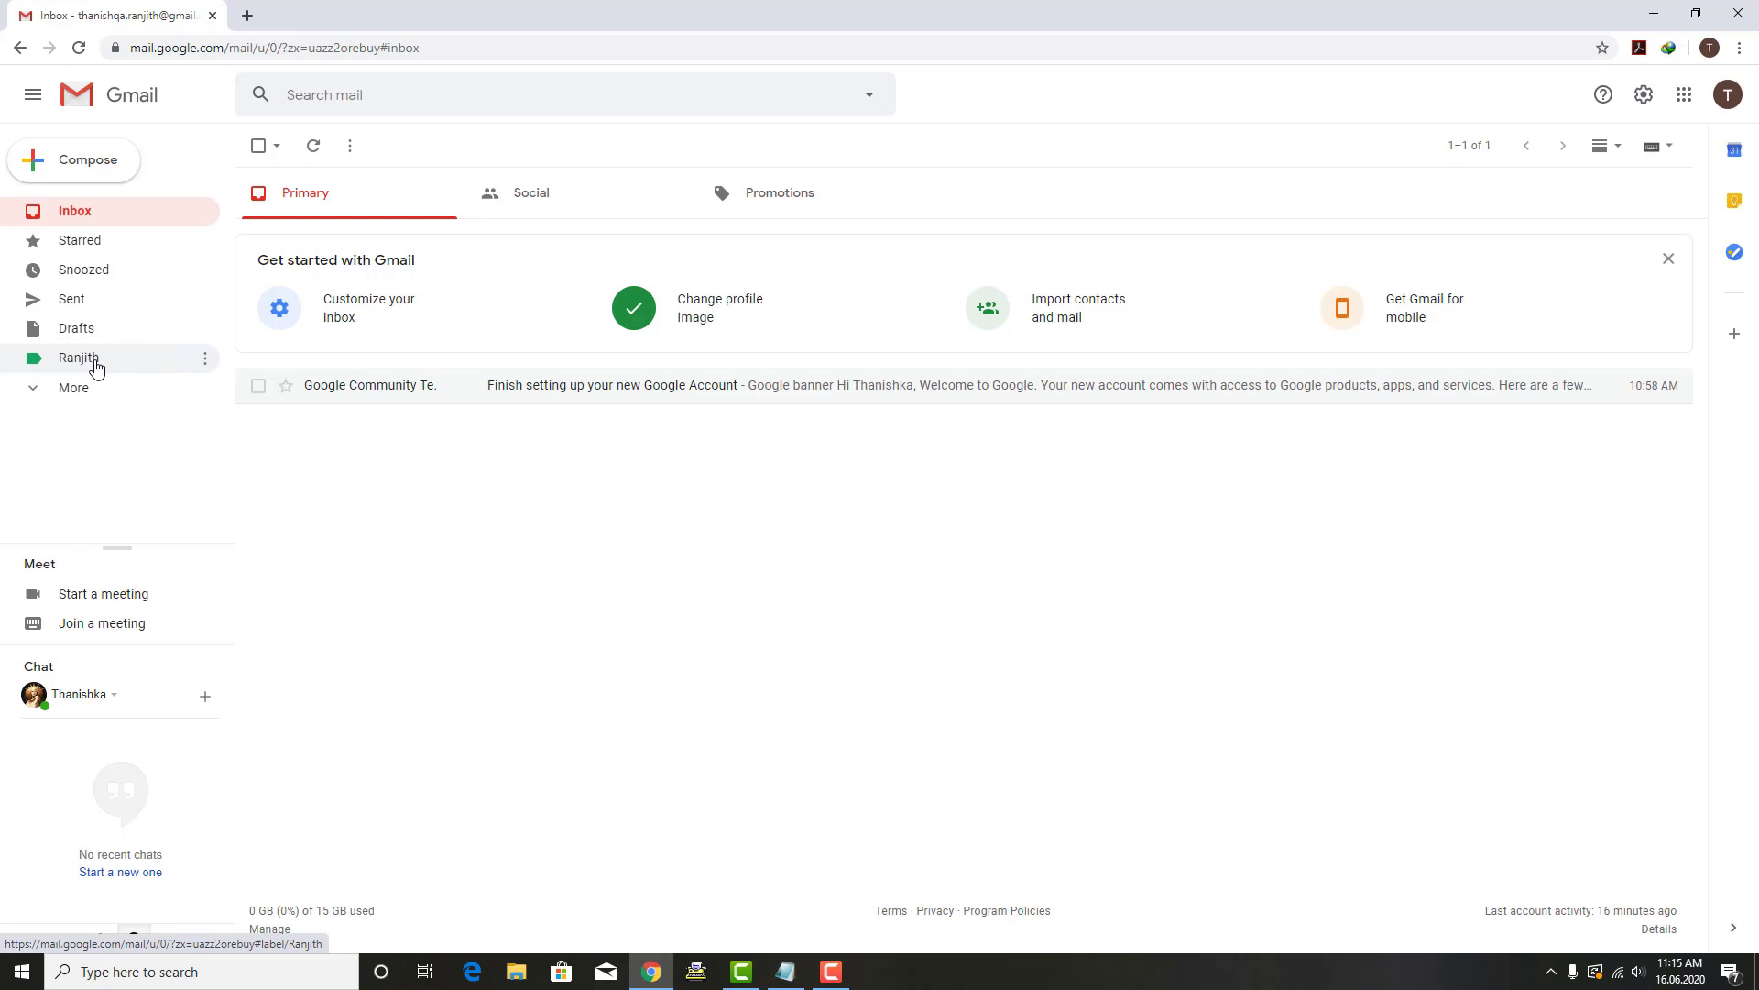
click(97, 365)
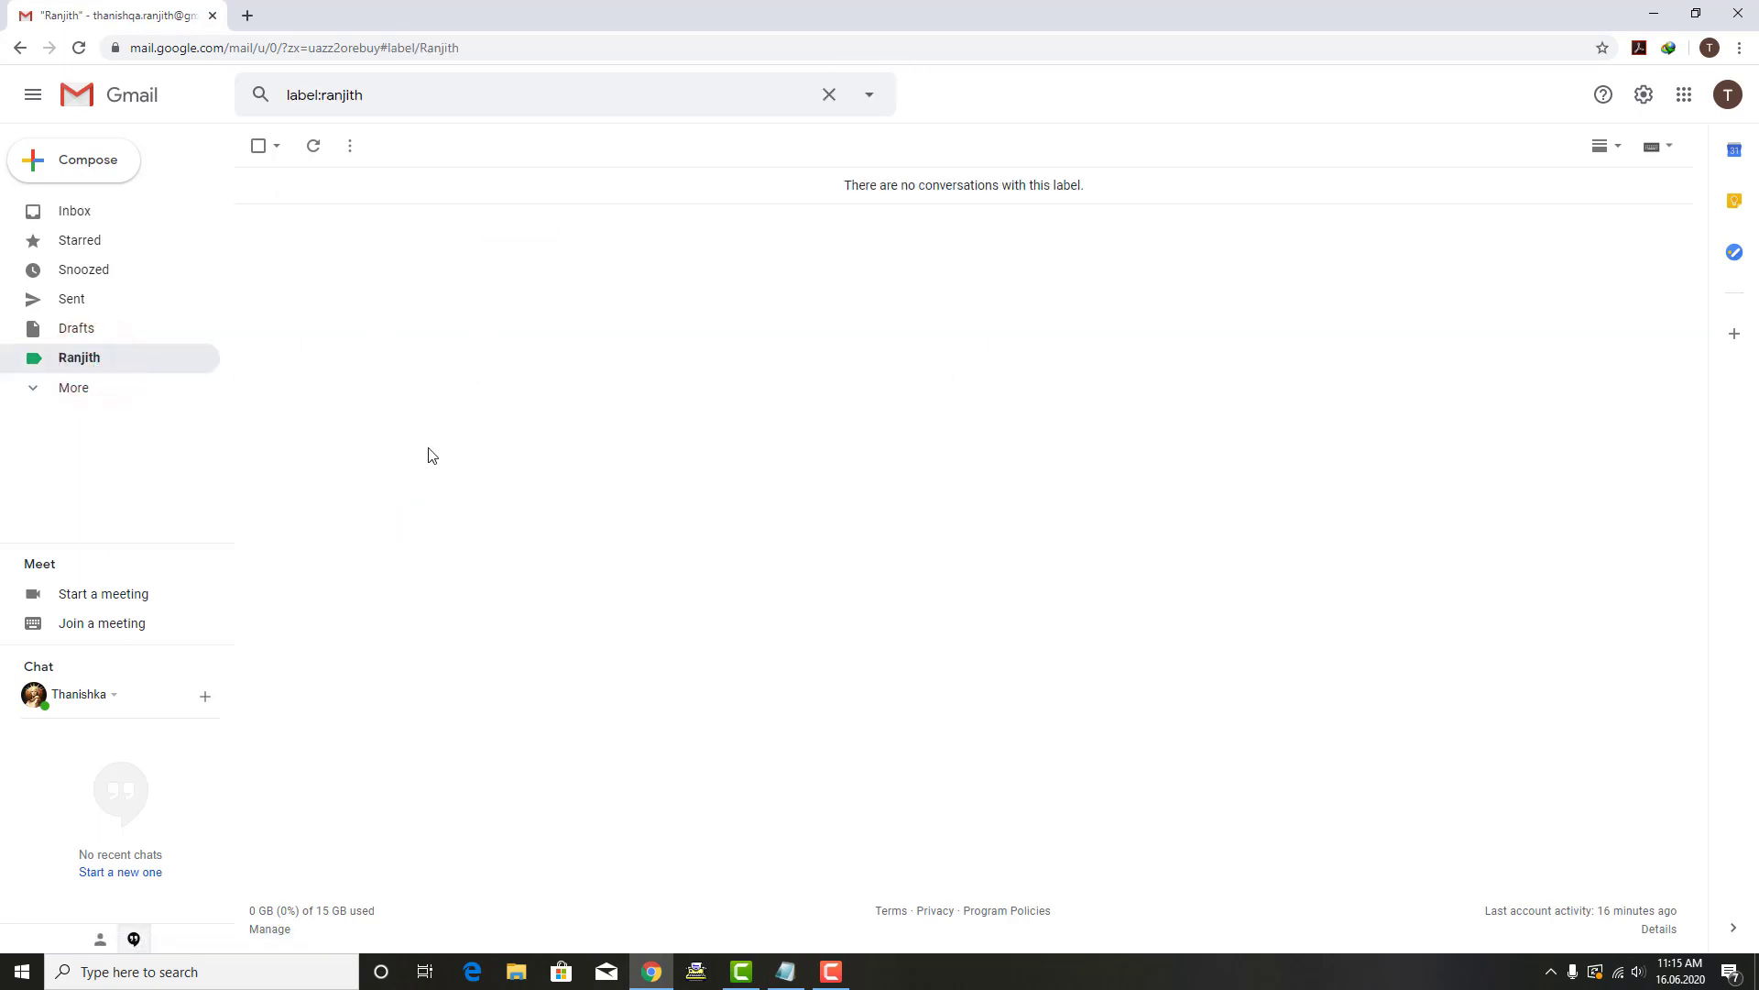
Step: Return to the inbox, where the green label appears among the folders
click(66, 215)
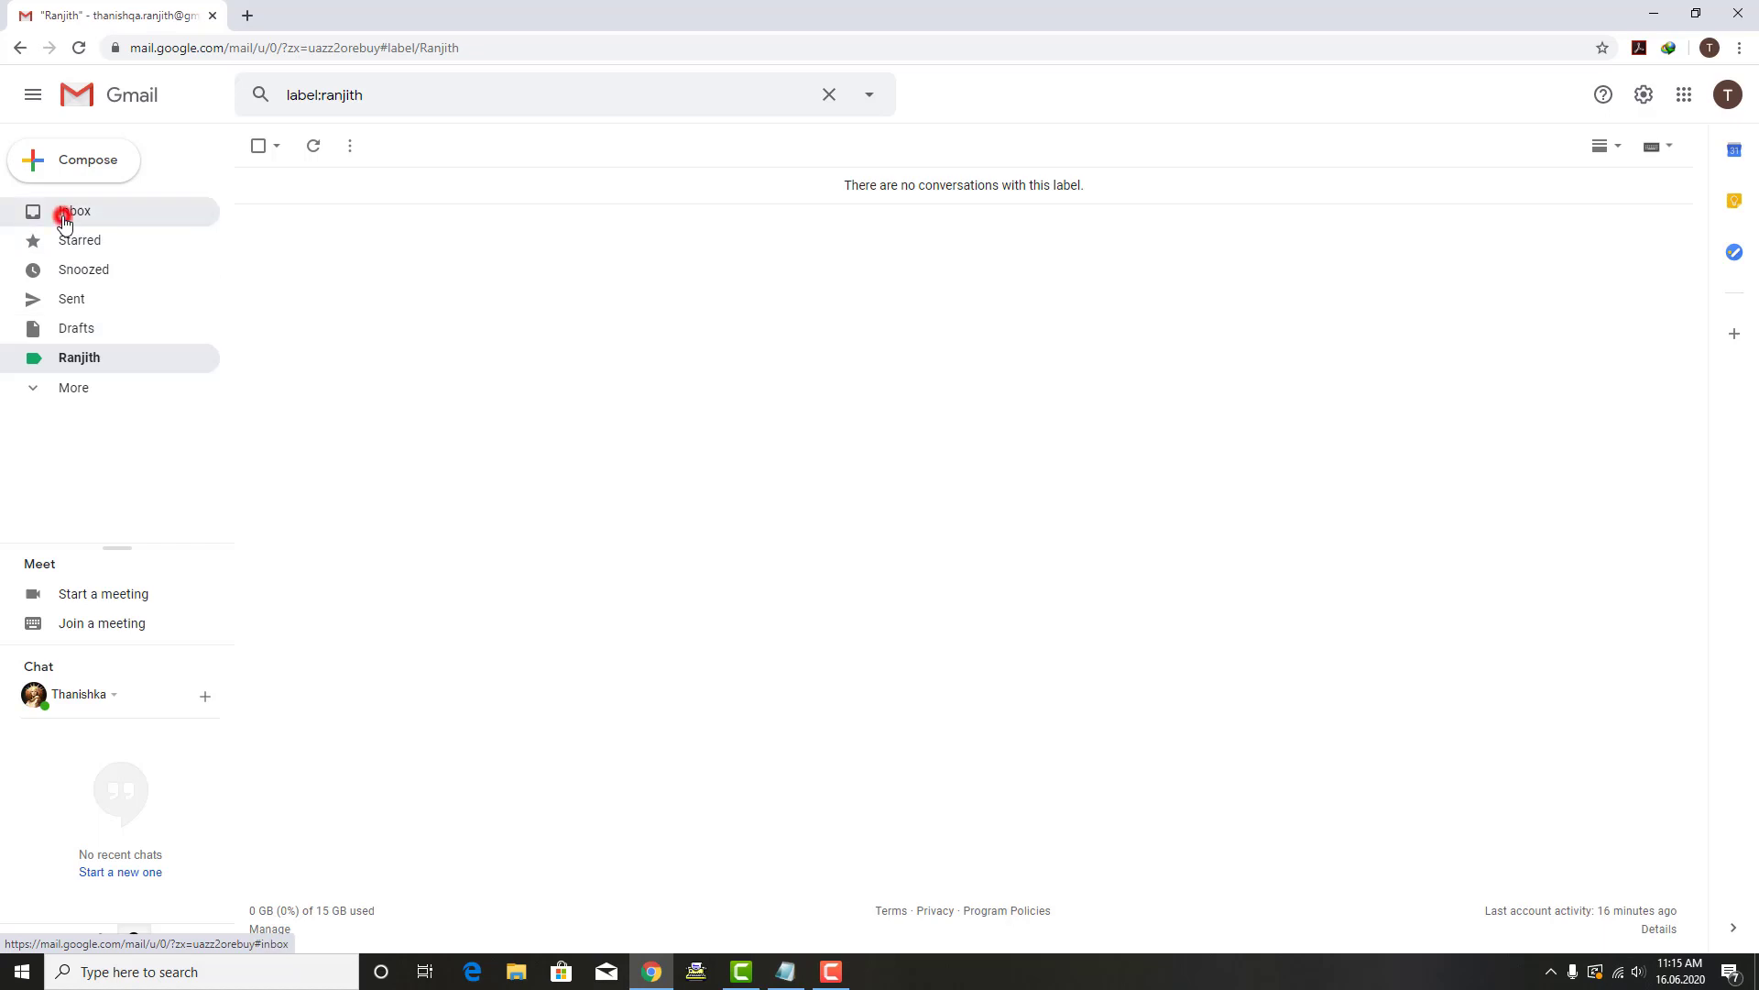
click(376, 554)
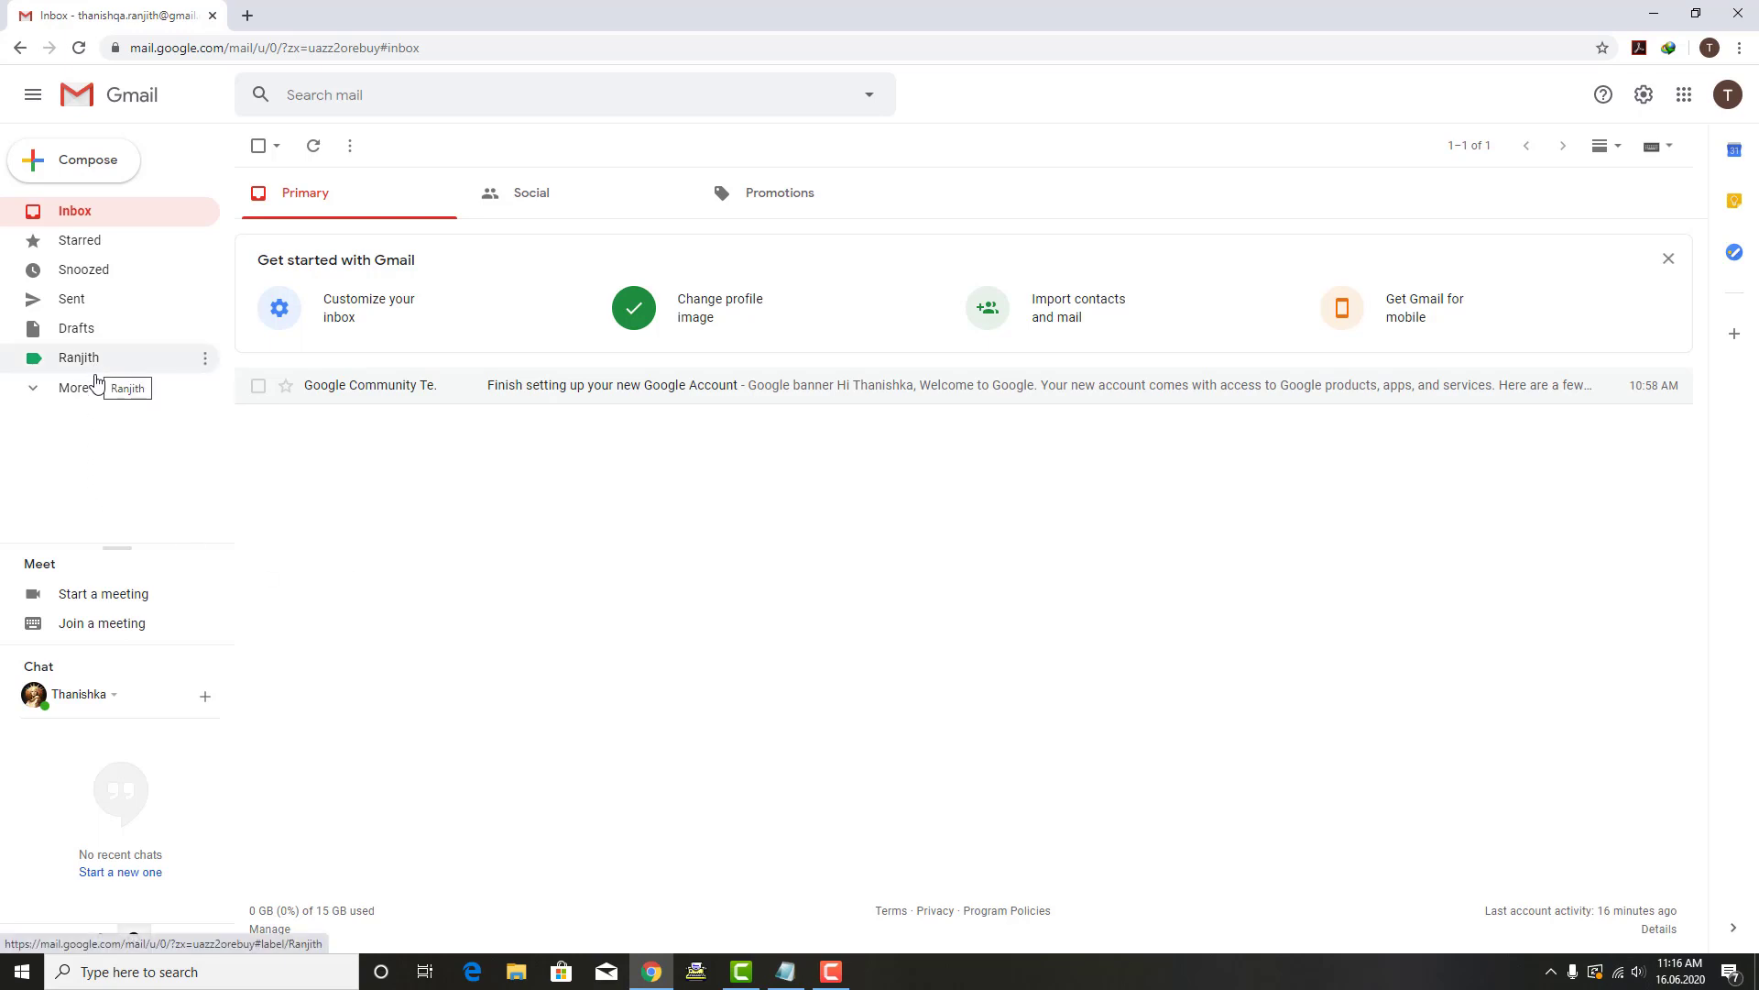
click(337, 479)
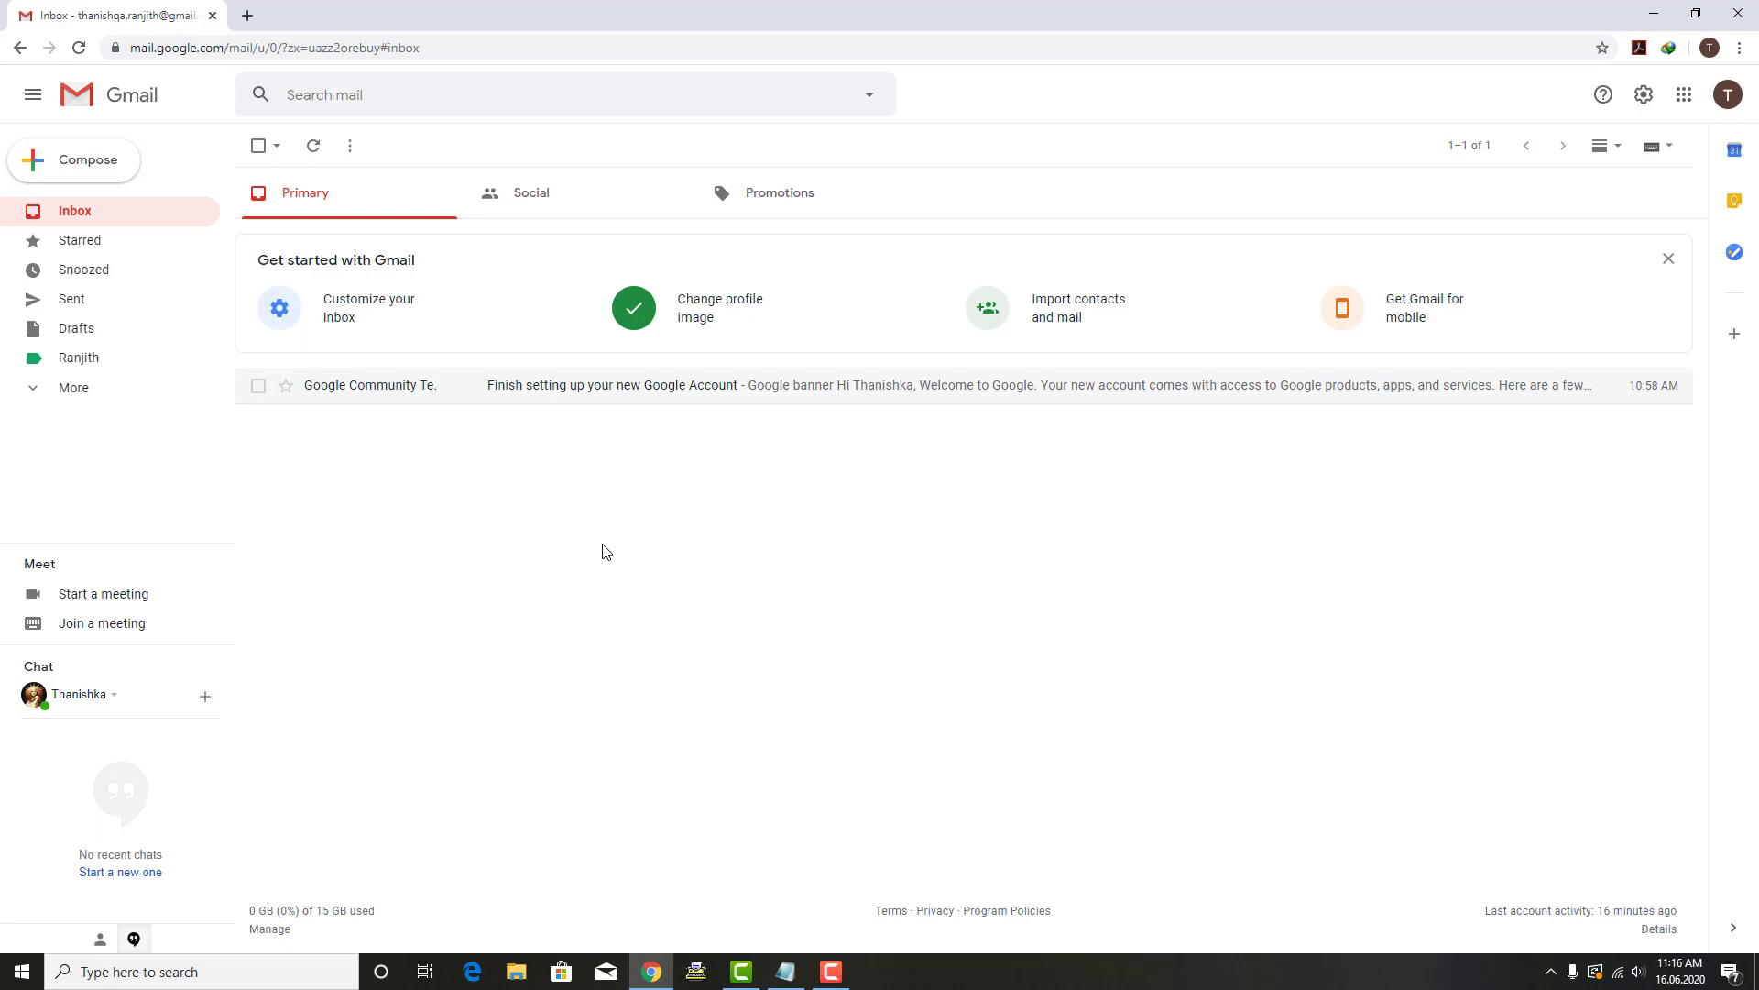
mouse_move(180, 357)
click(667, 524)
click(1642, 112)
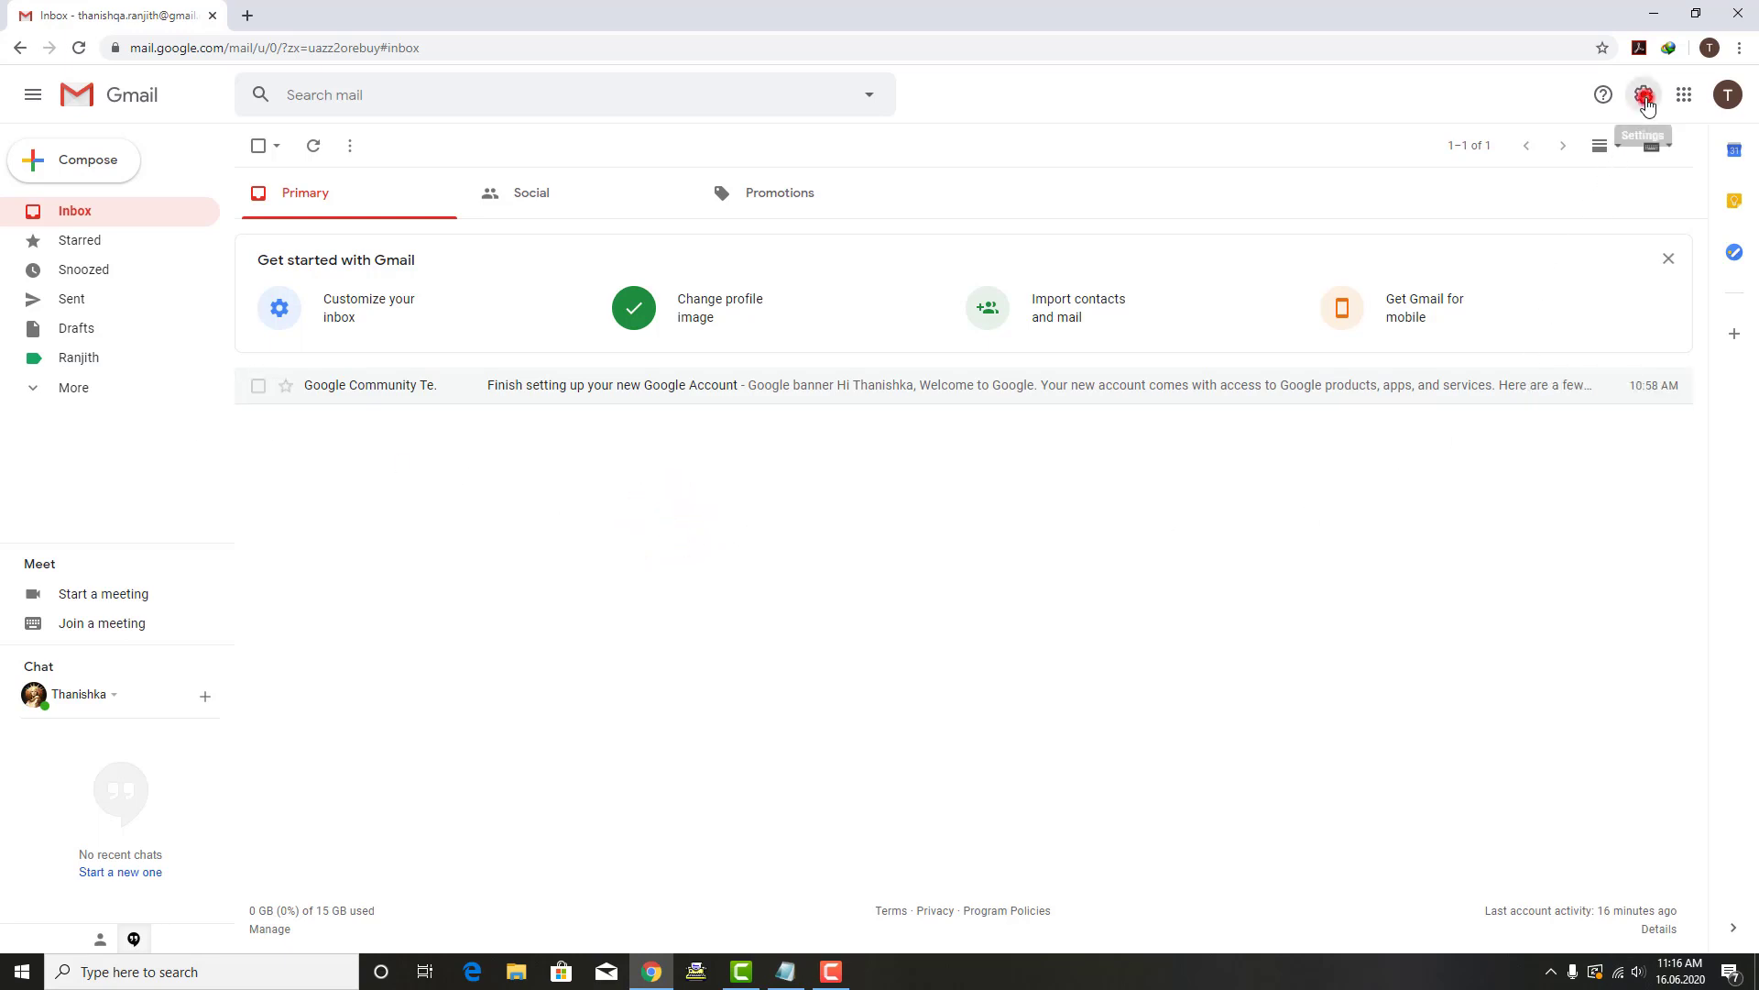
Step: Start a new filter in Filters and Blocked Addresses with the other account's address as From
click(1563, 193)
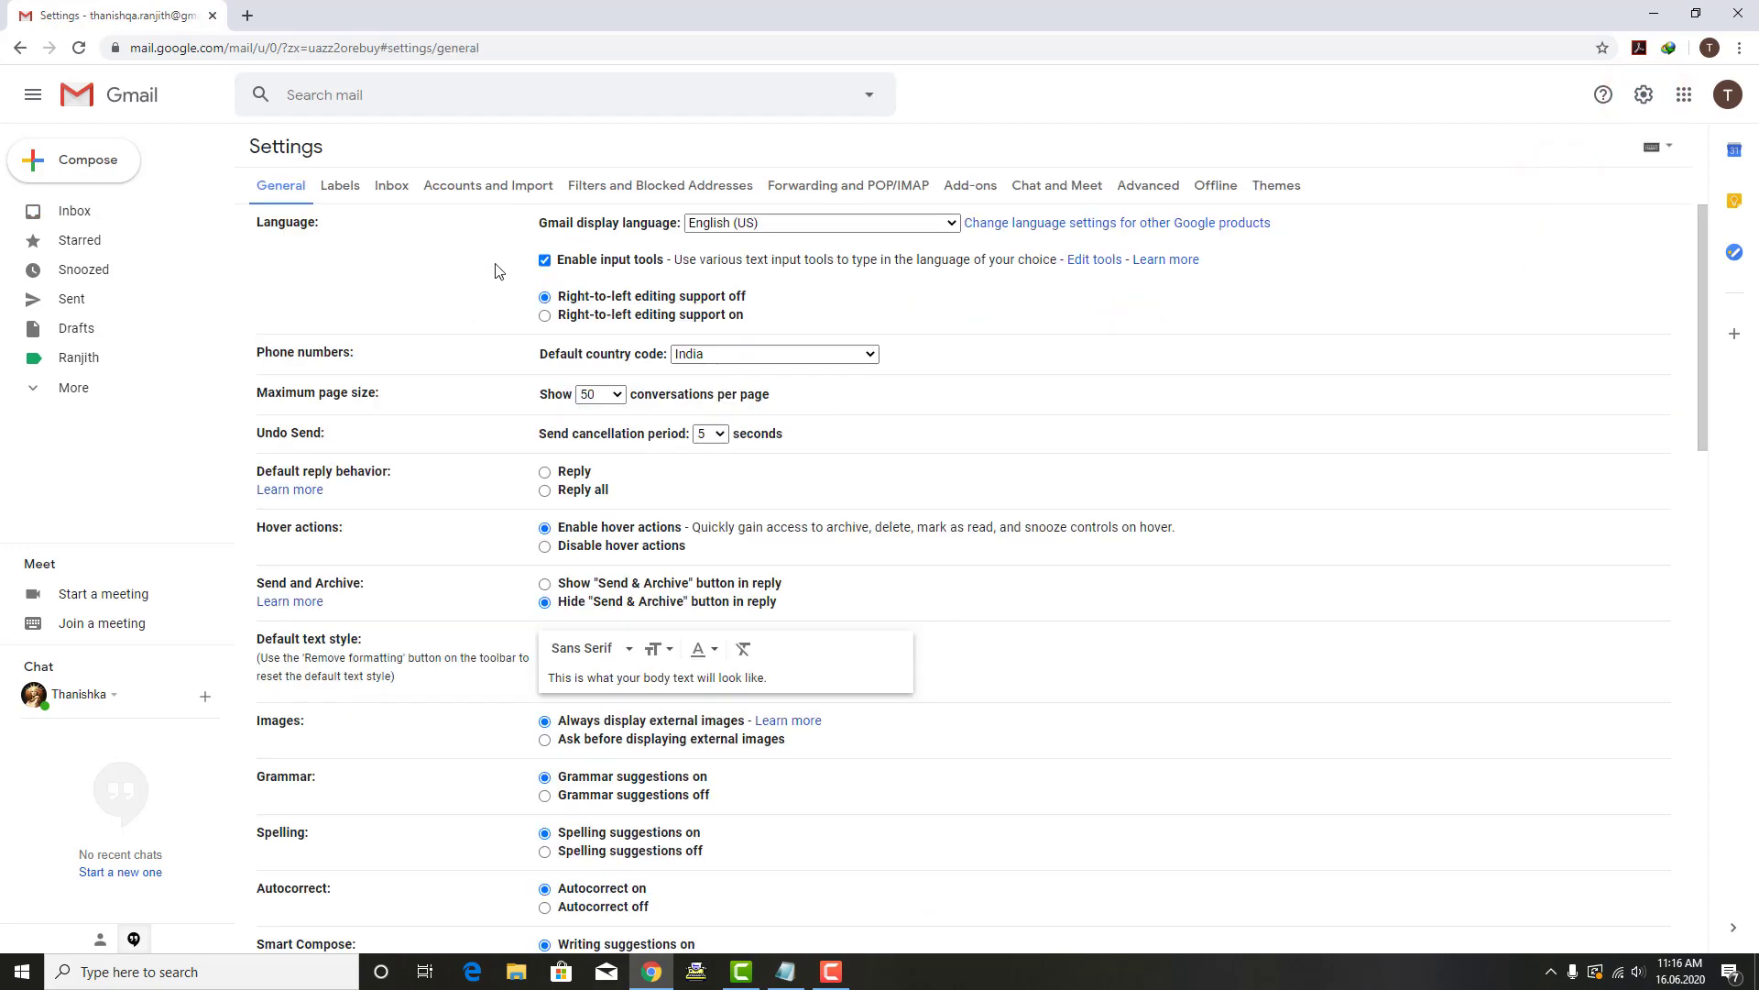
click(682, 189)
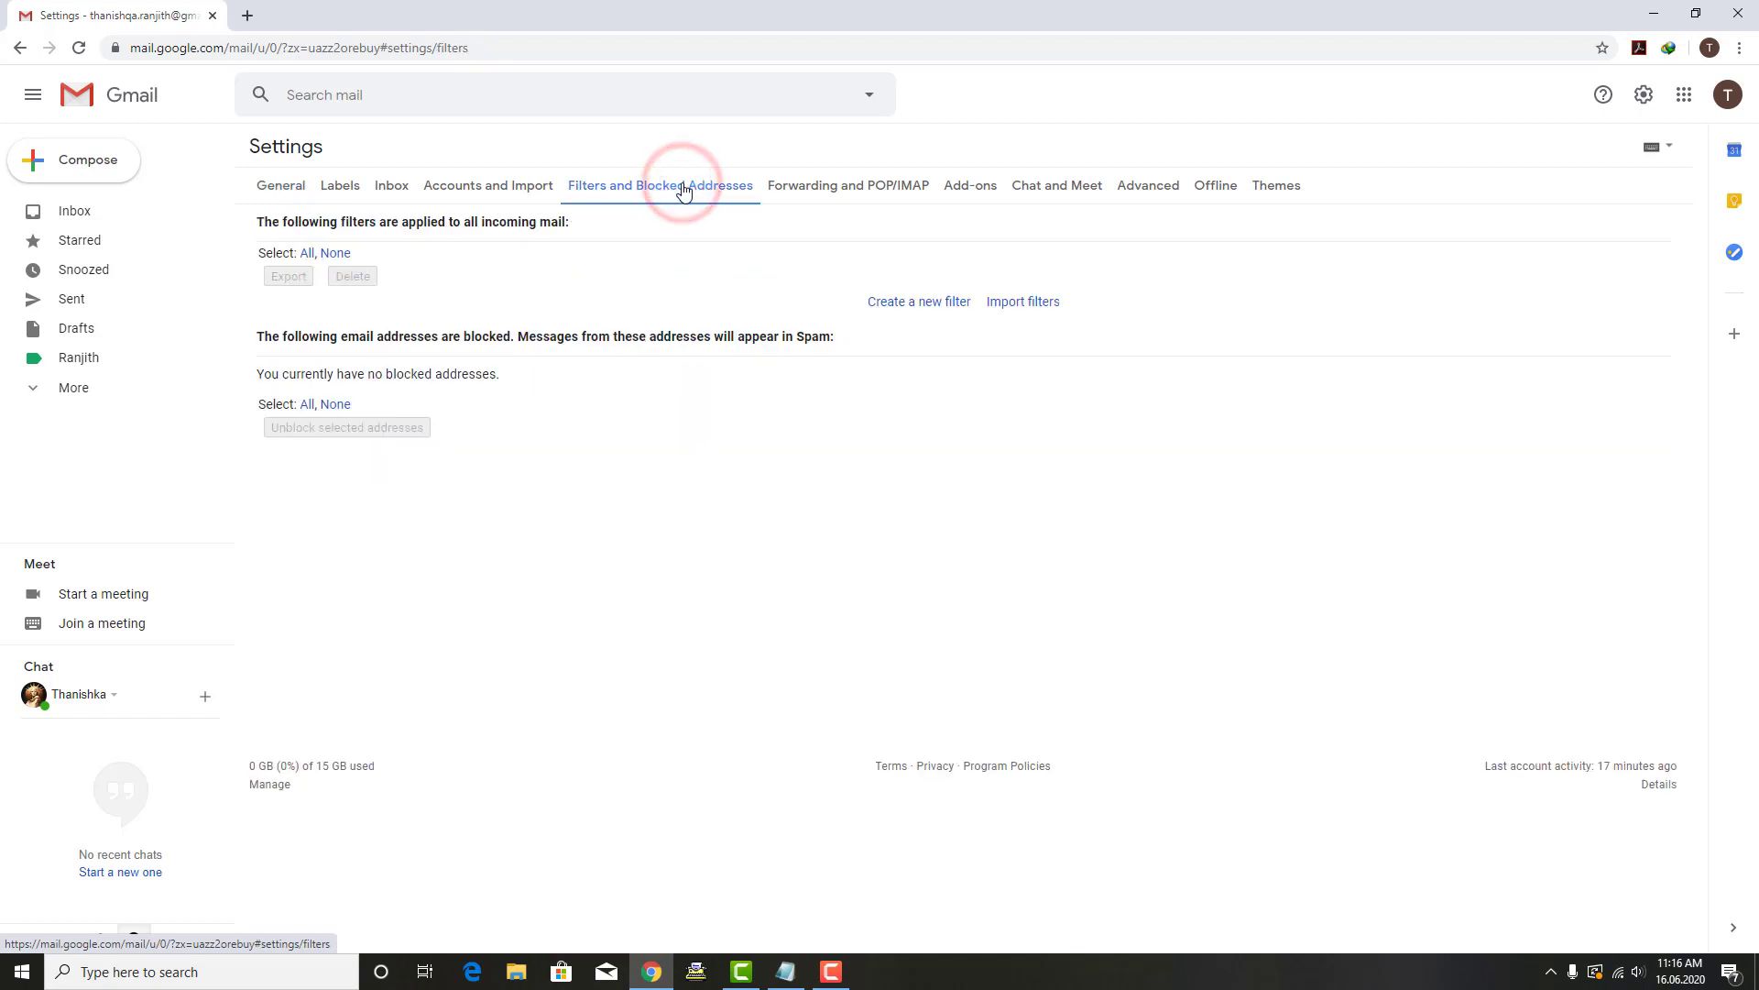
click(927, 306)
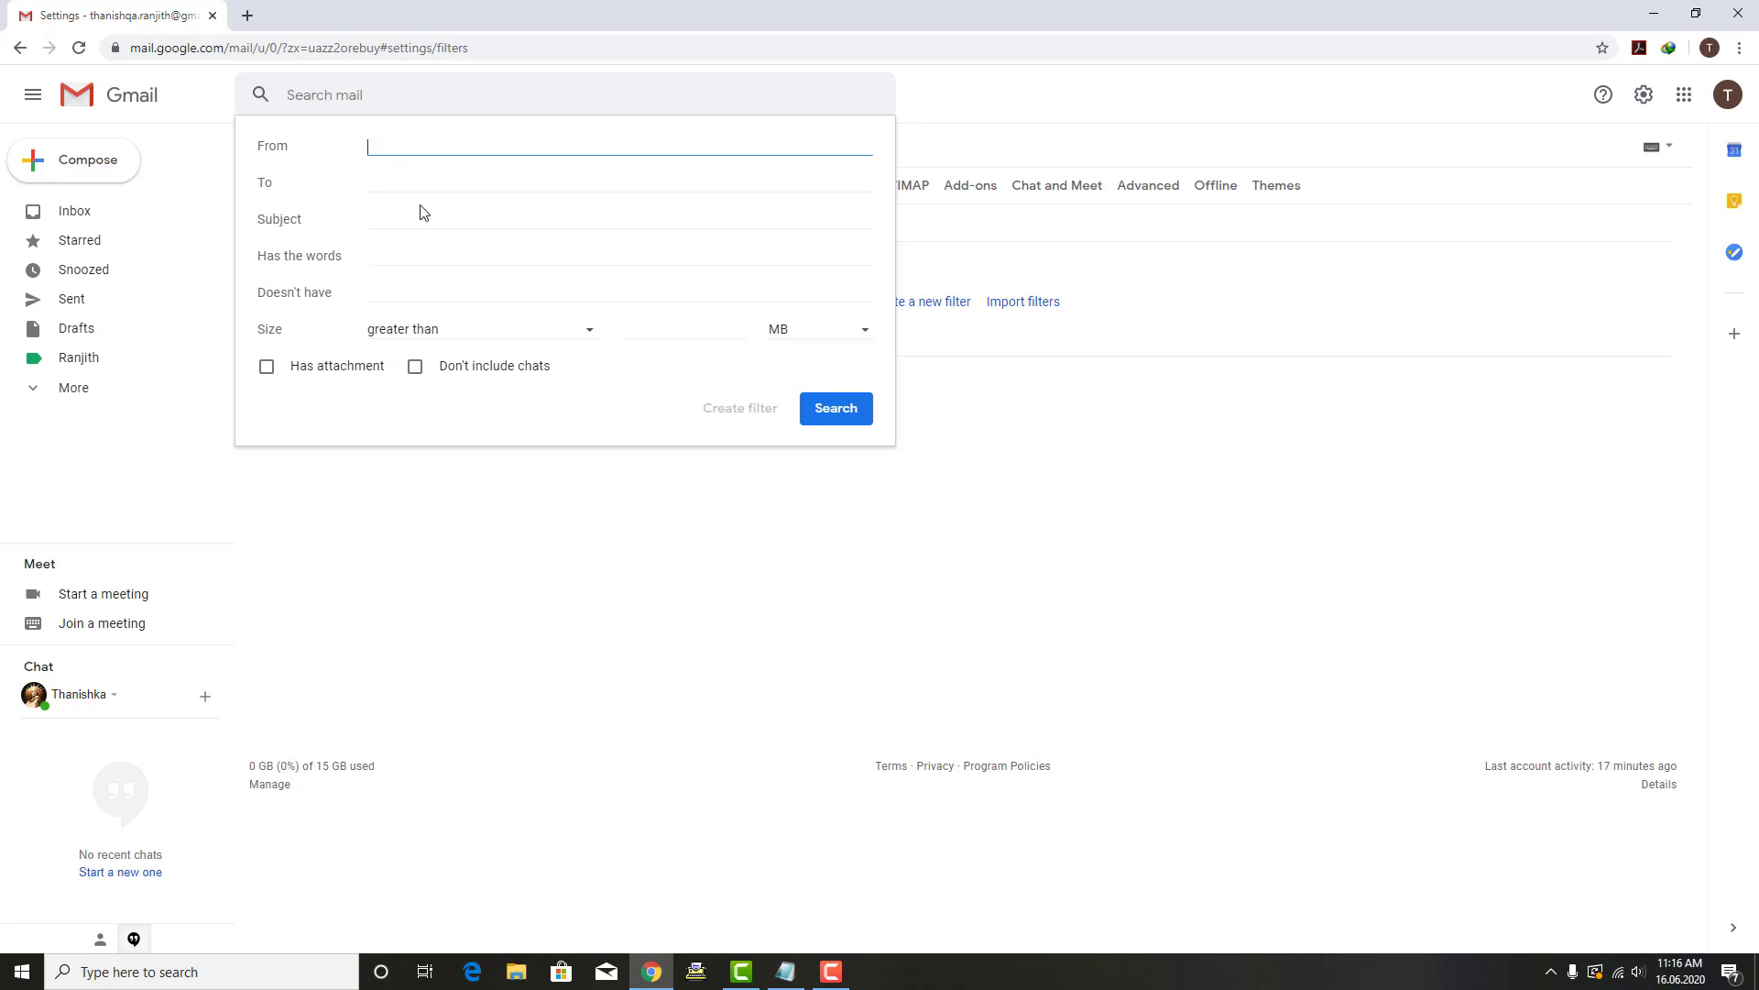
text(rkc)
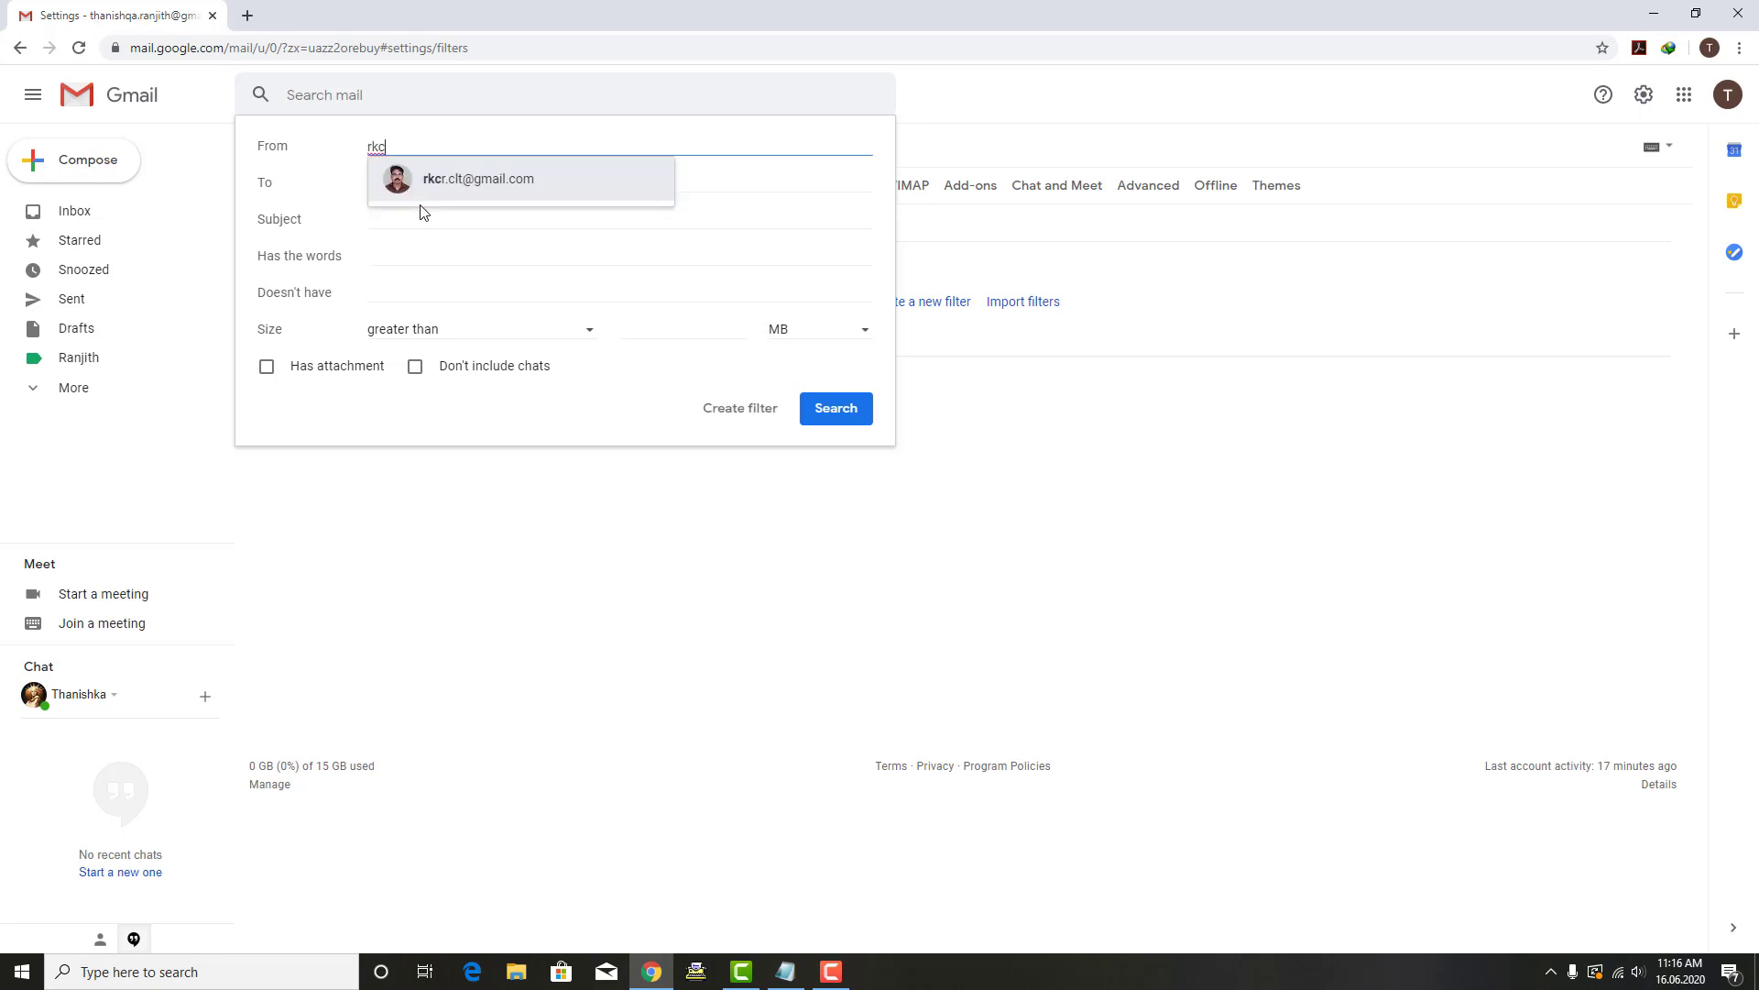
click(436, 187)
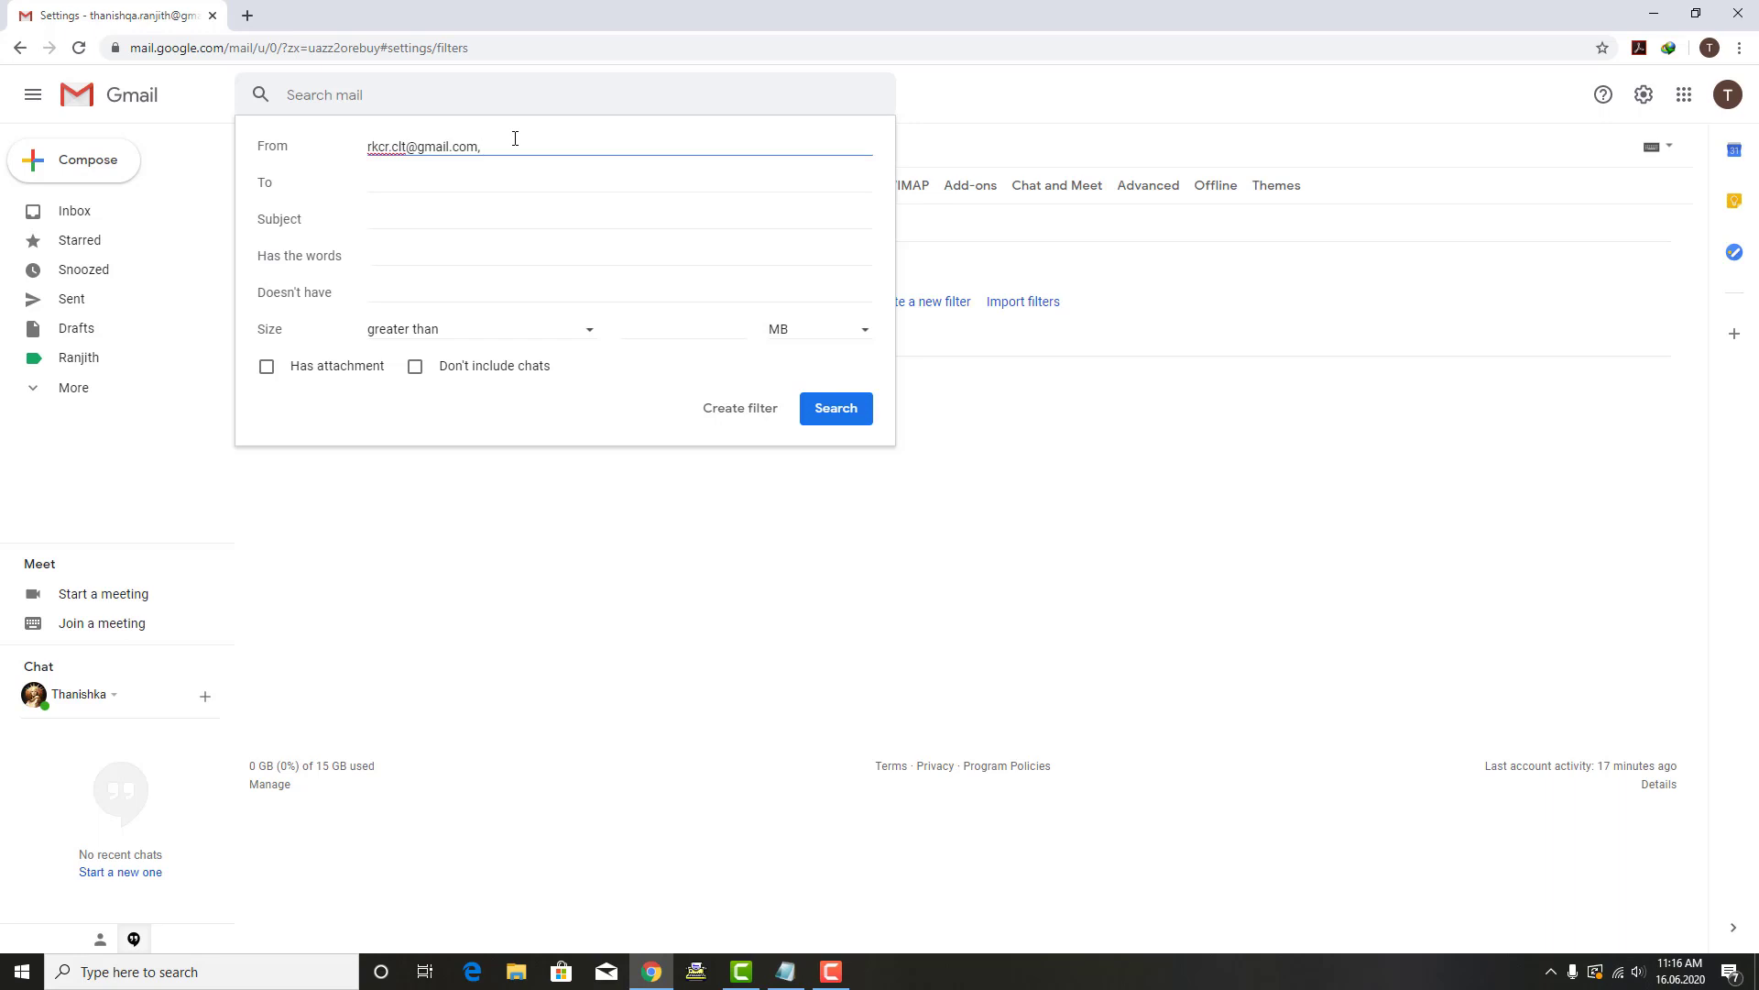
Step: Make the filter apply the custom green label to matching mail
click(734, 414)
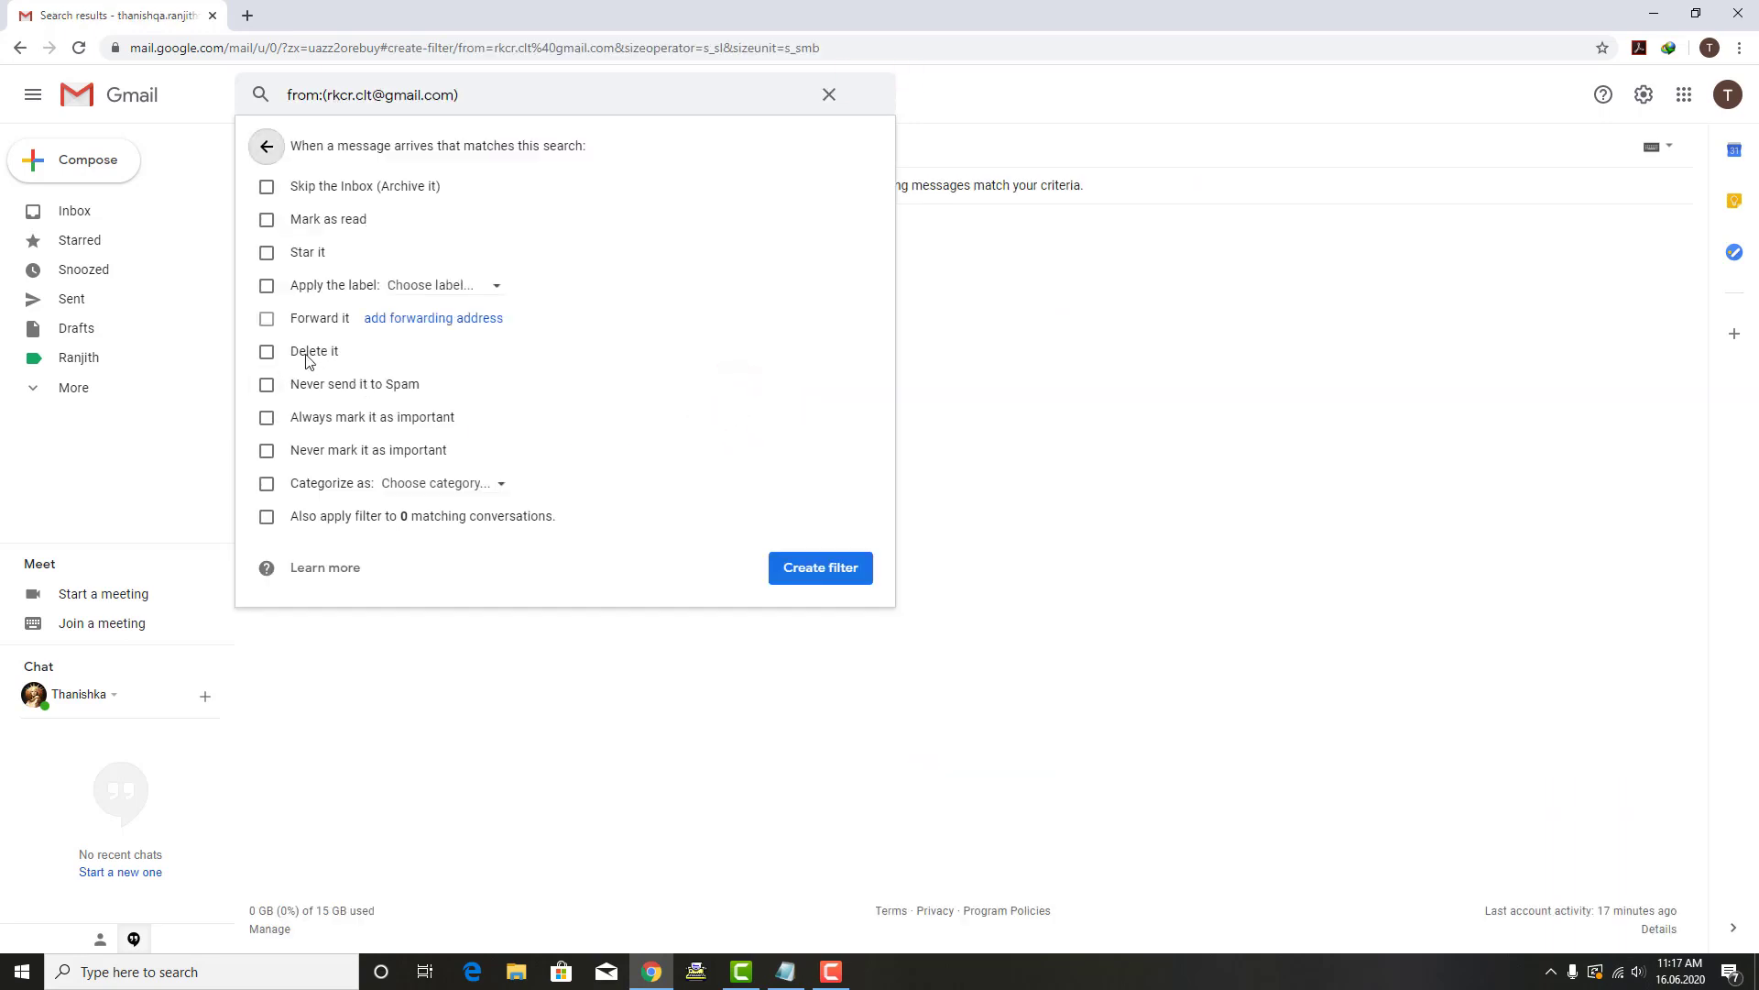
click(268, 289)
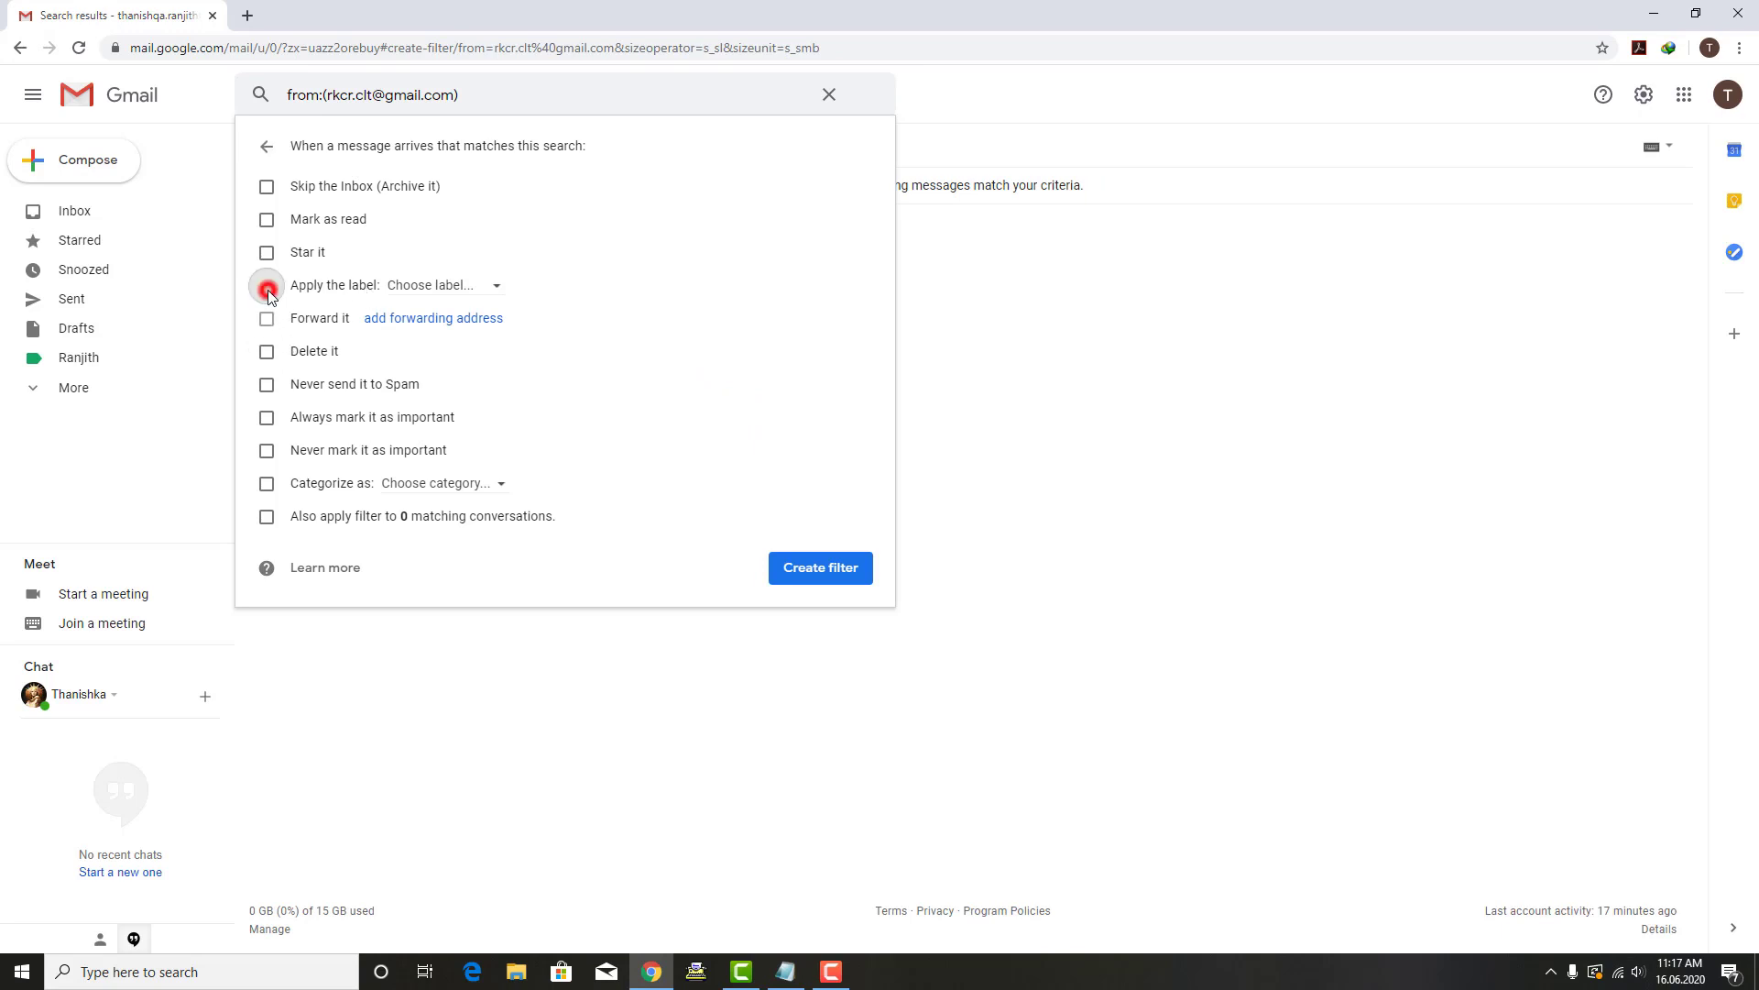
click(493, 286)
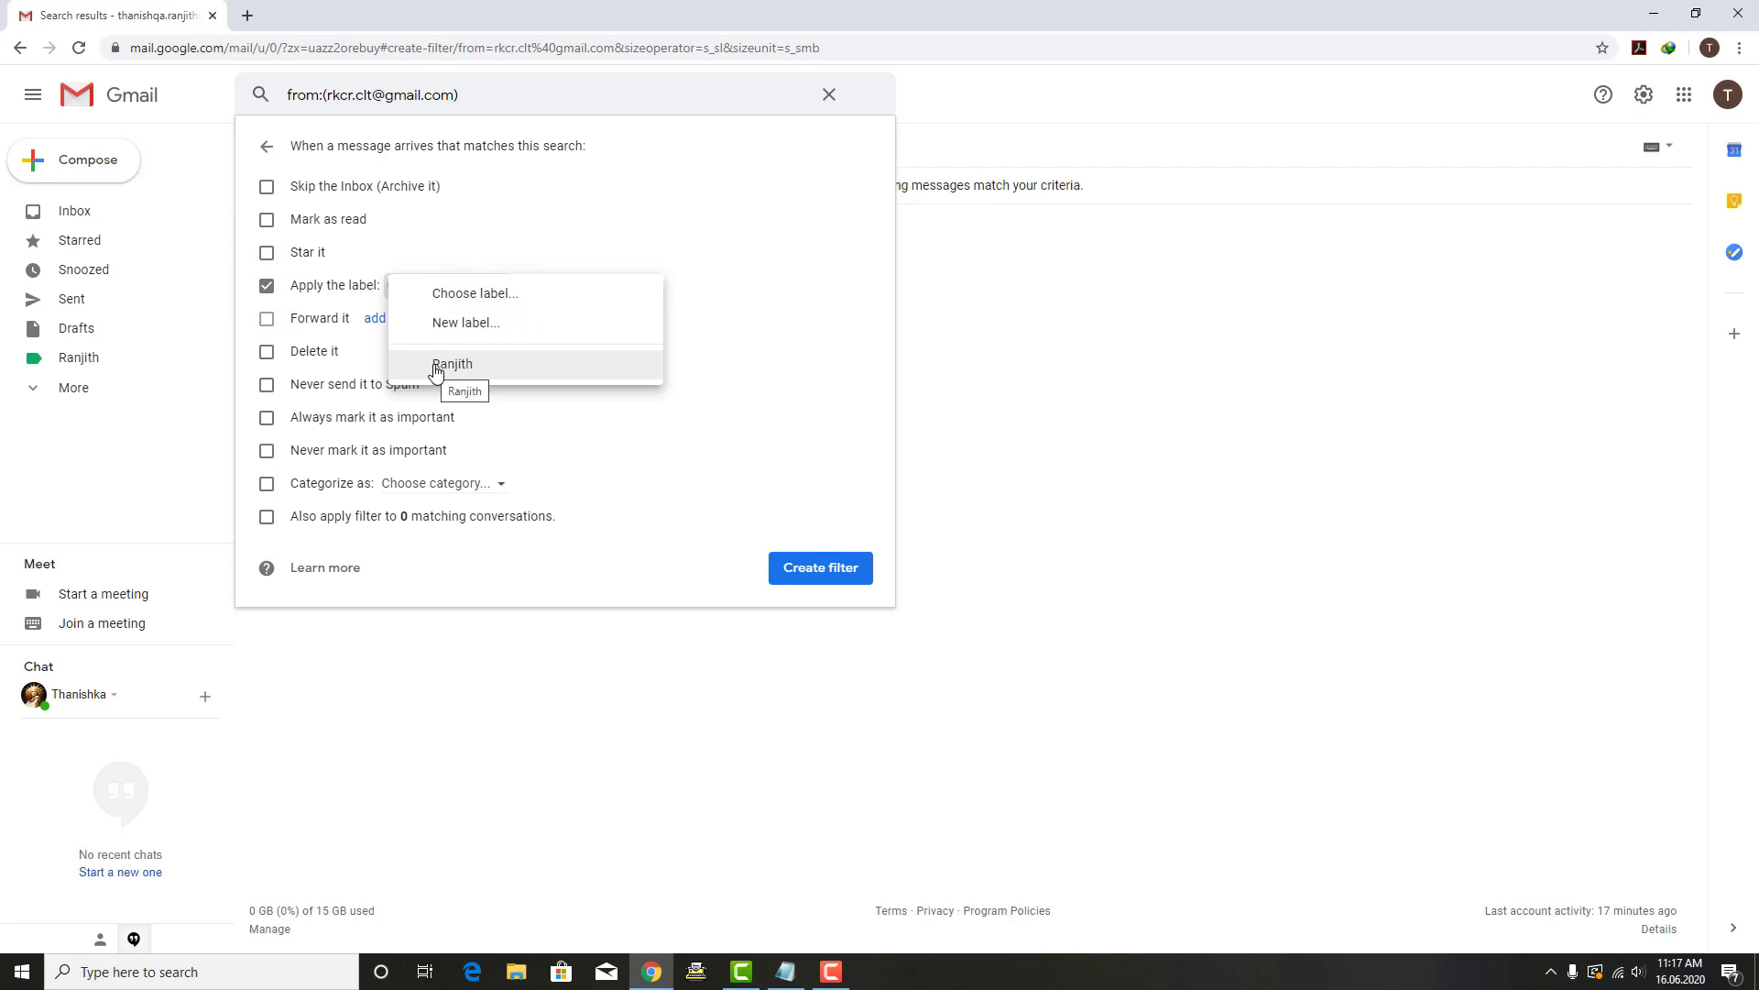
click(509, 365)
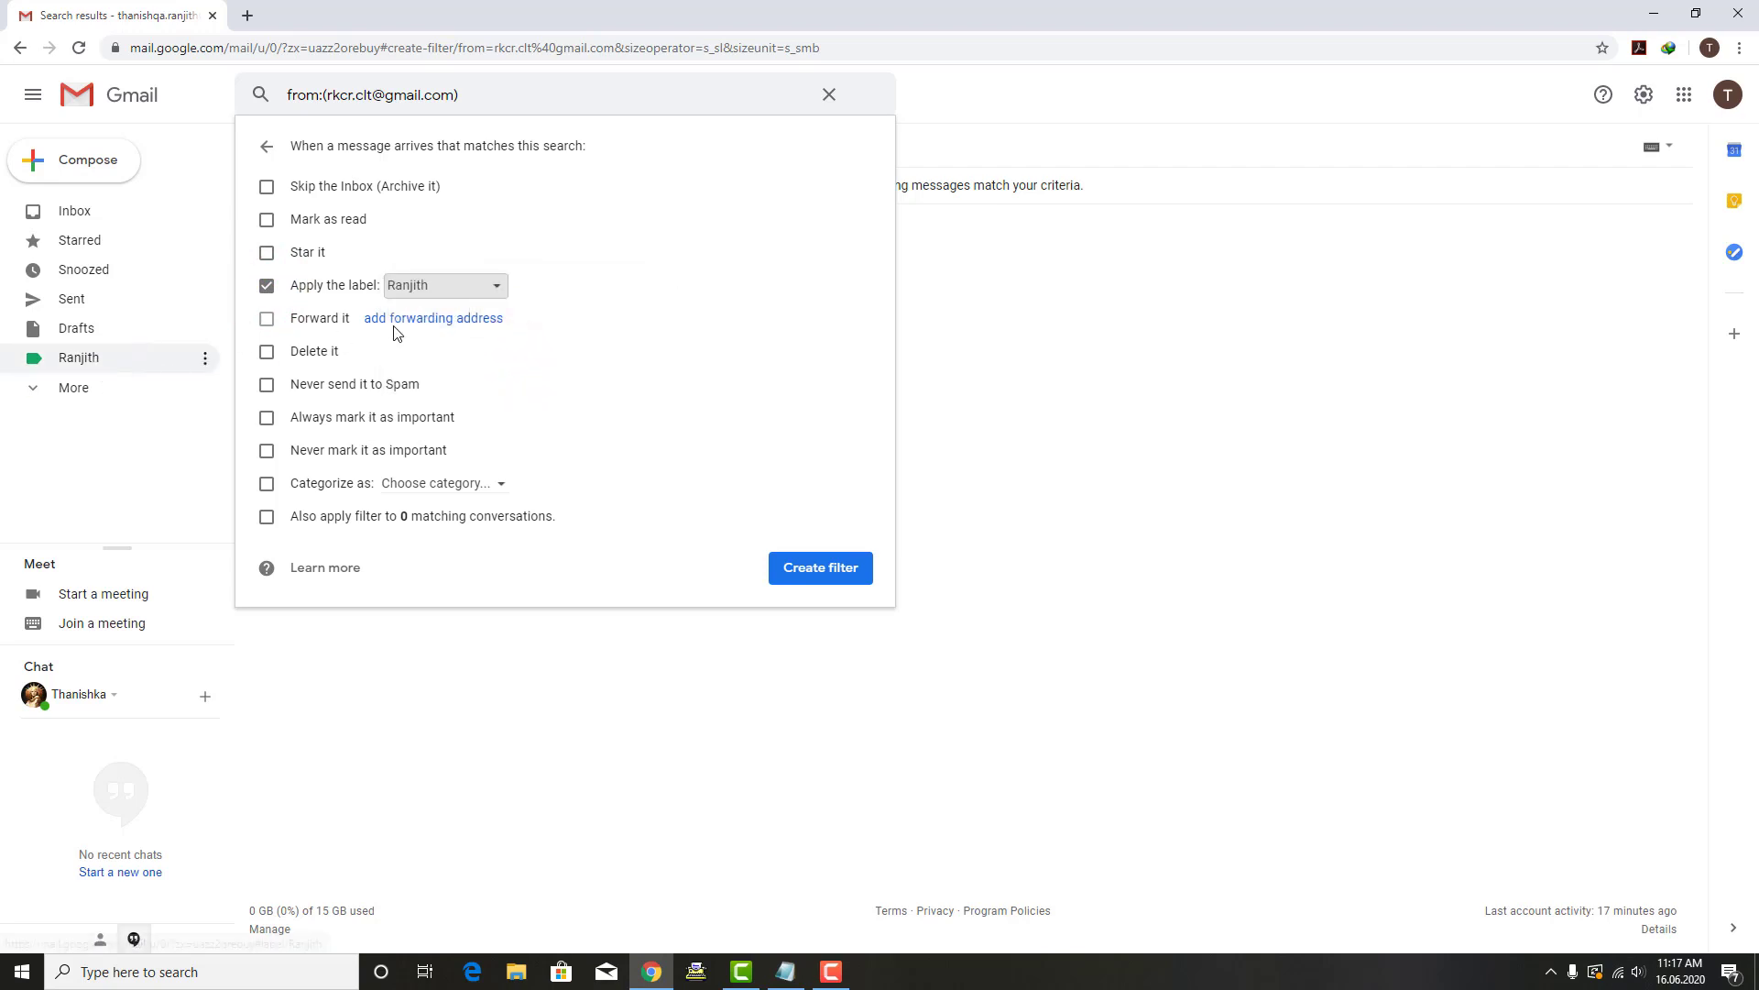
click(494, 288)
click(492, 295)
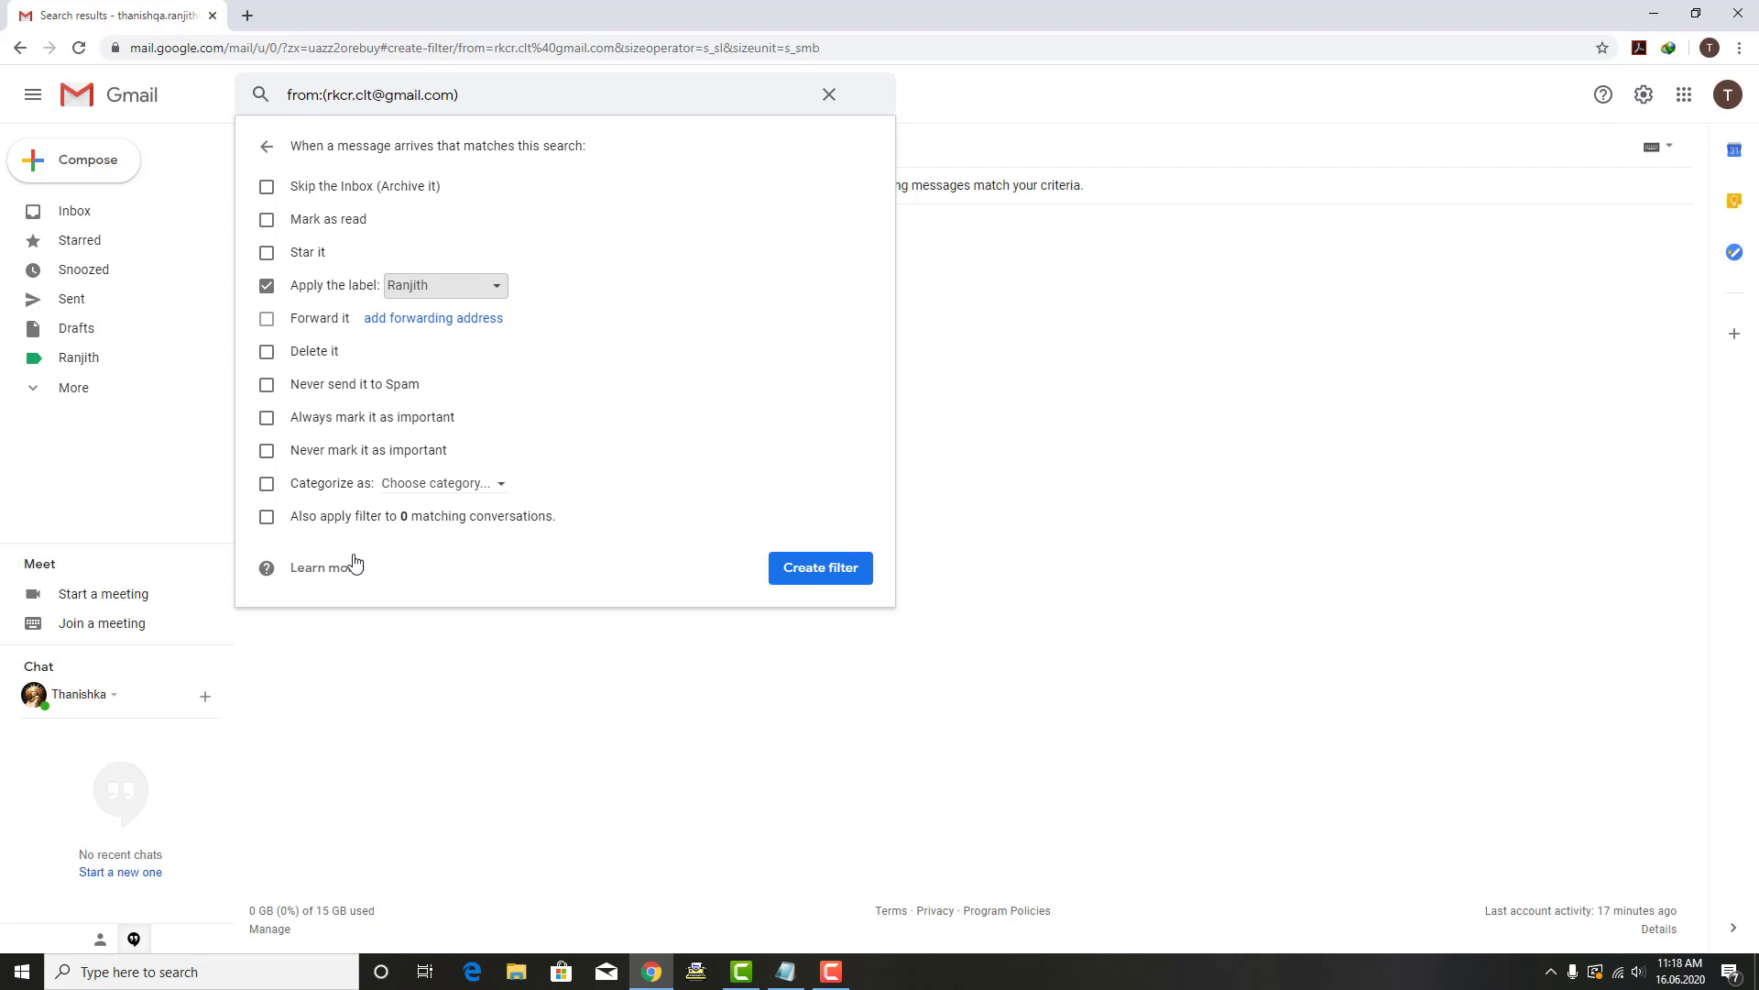
Step: Tick 'Also apply filter to matching conversations' and create the filter
click(267, 519)
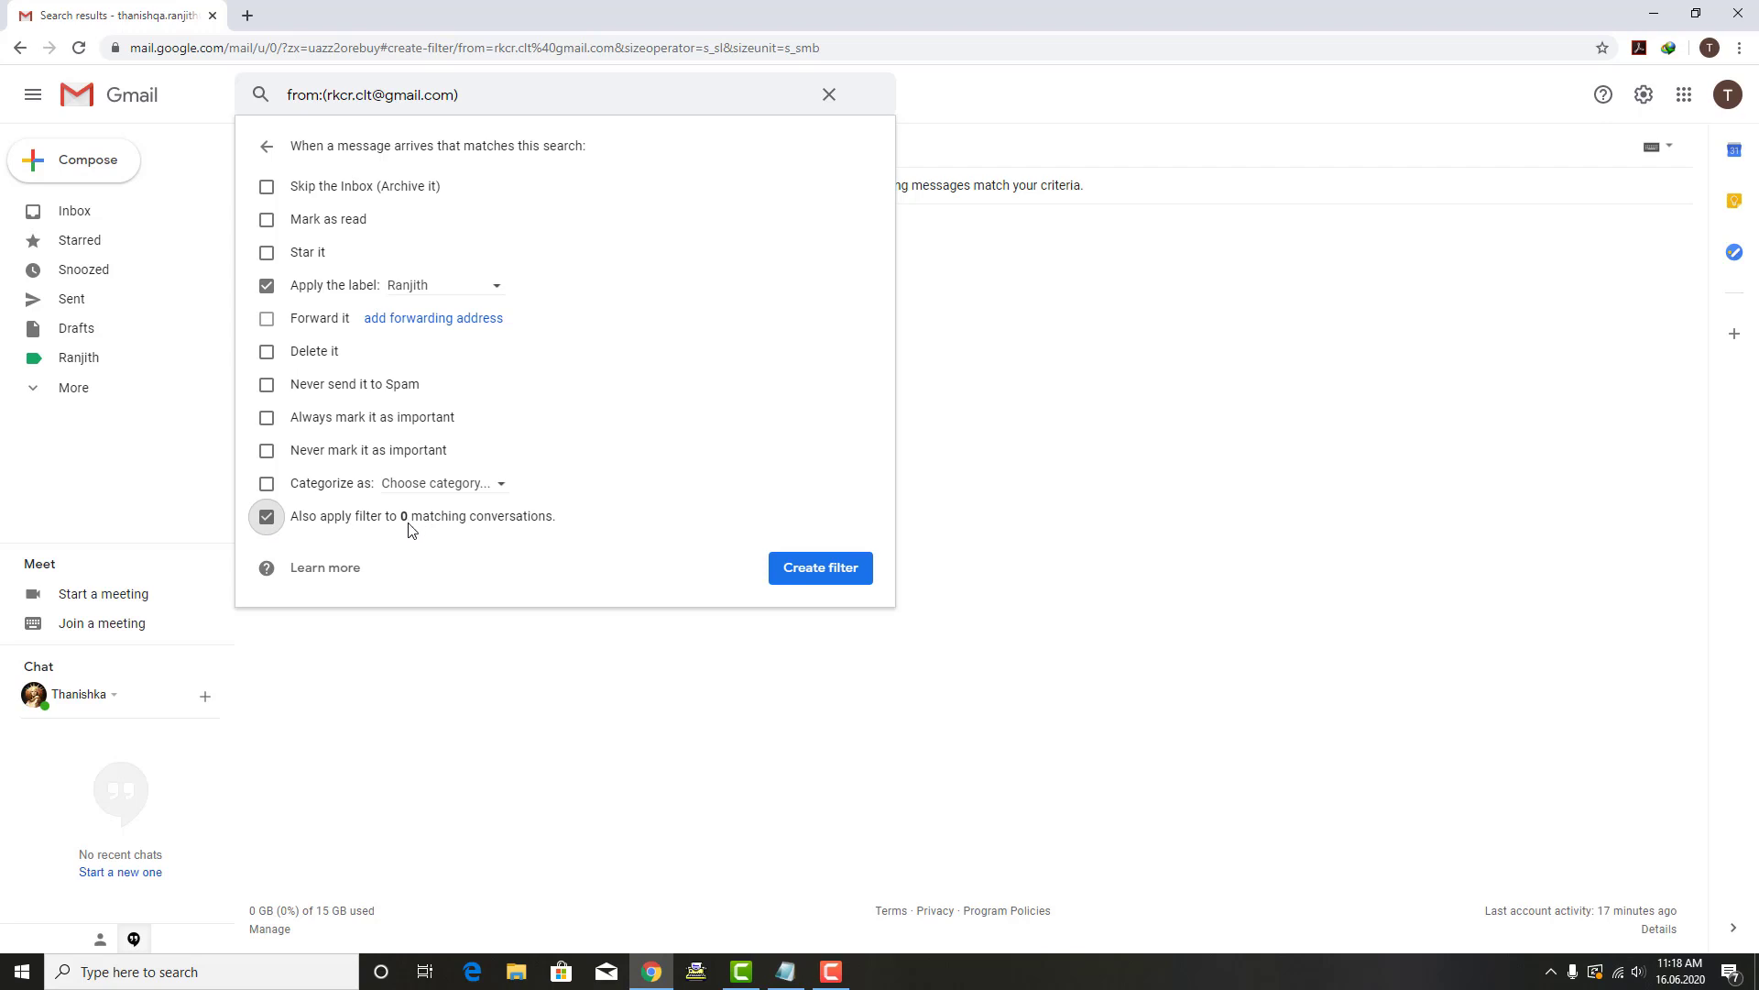
click(267, 519)
click(267, 516)
click(267, 516)
click(817, 584)
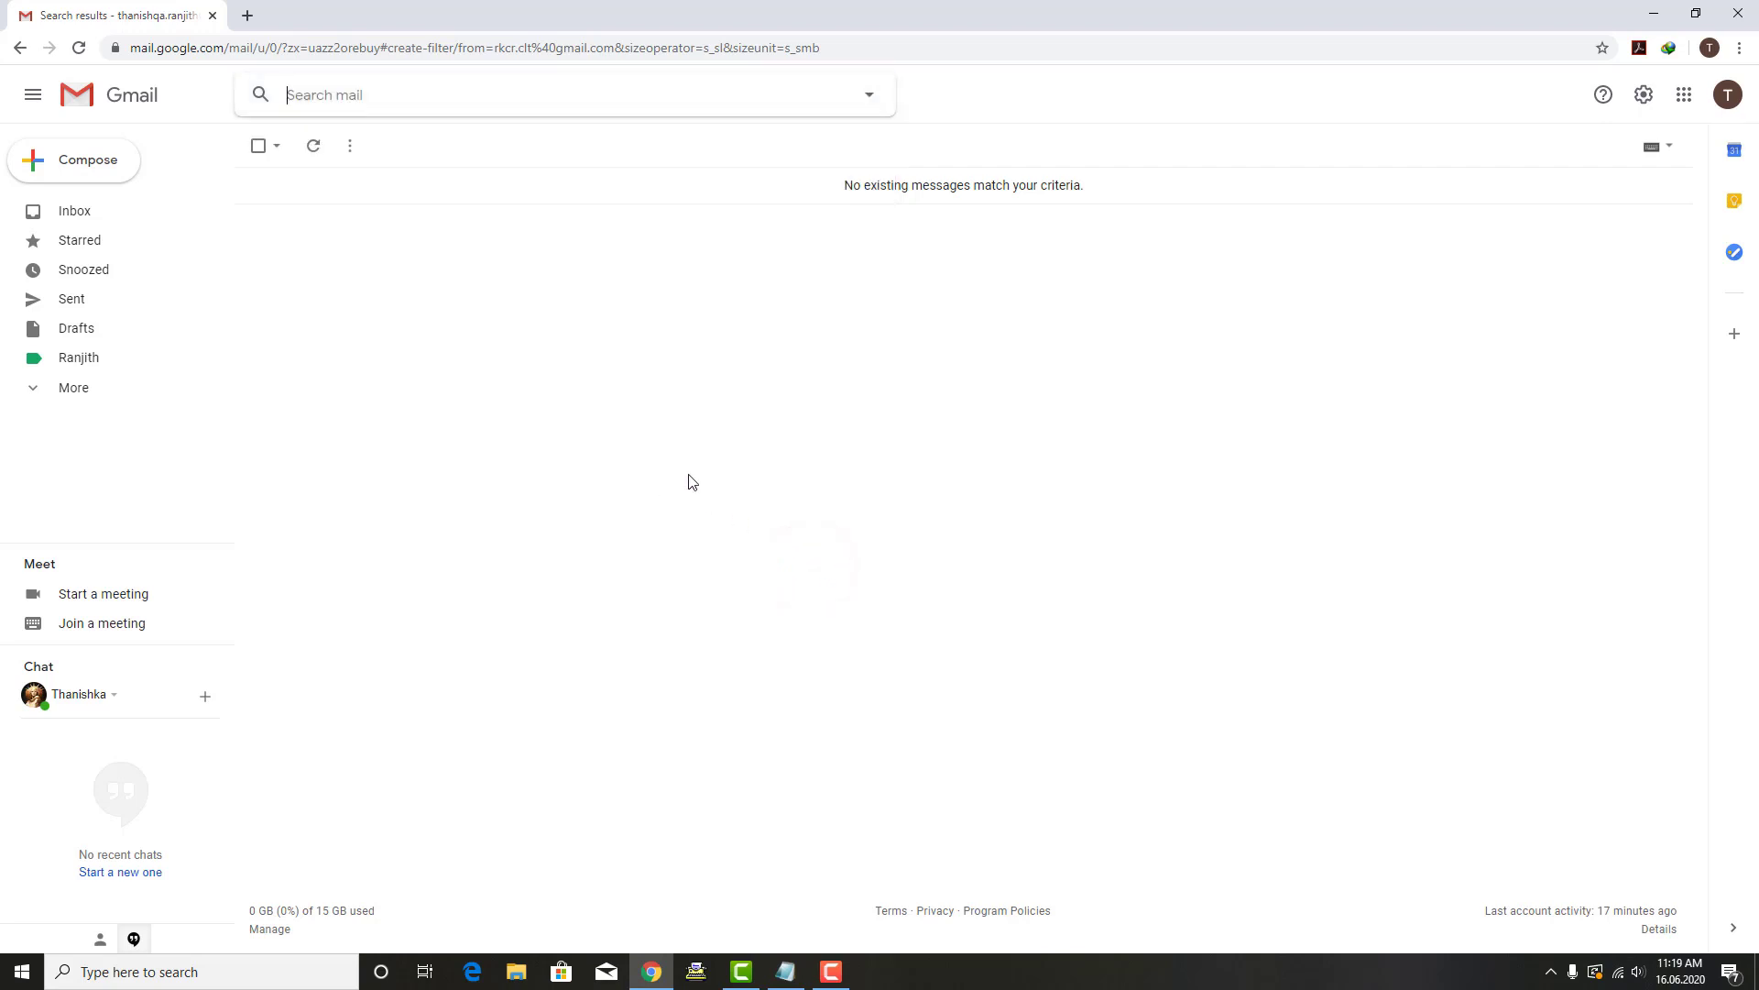
Step: Check the custom label is still empty, then open Settings on Filters and Blocked Addresses
click(79, 357)
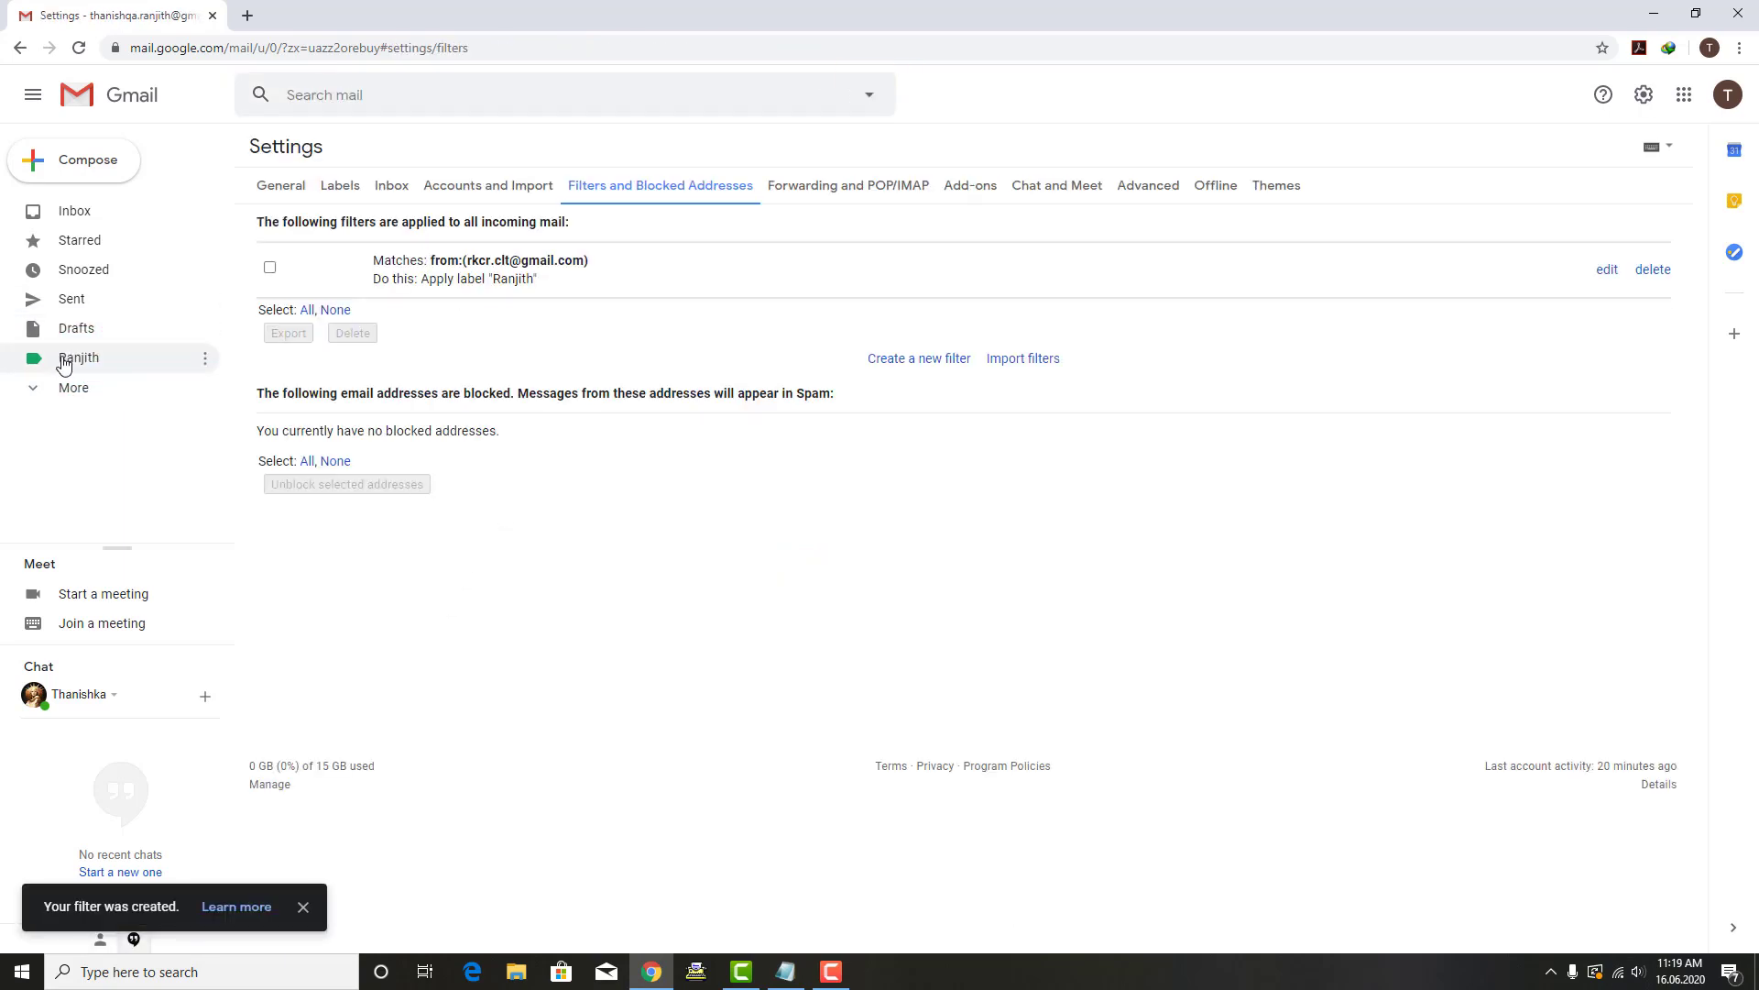
click(74, 358)
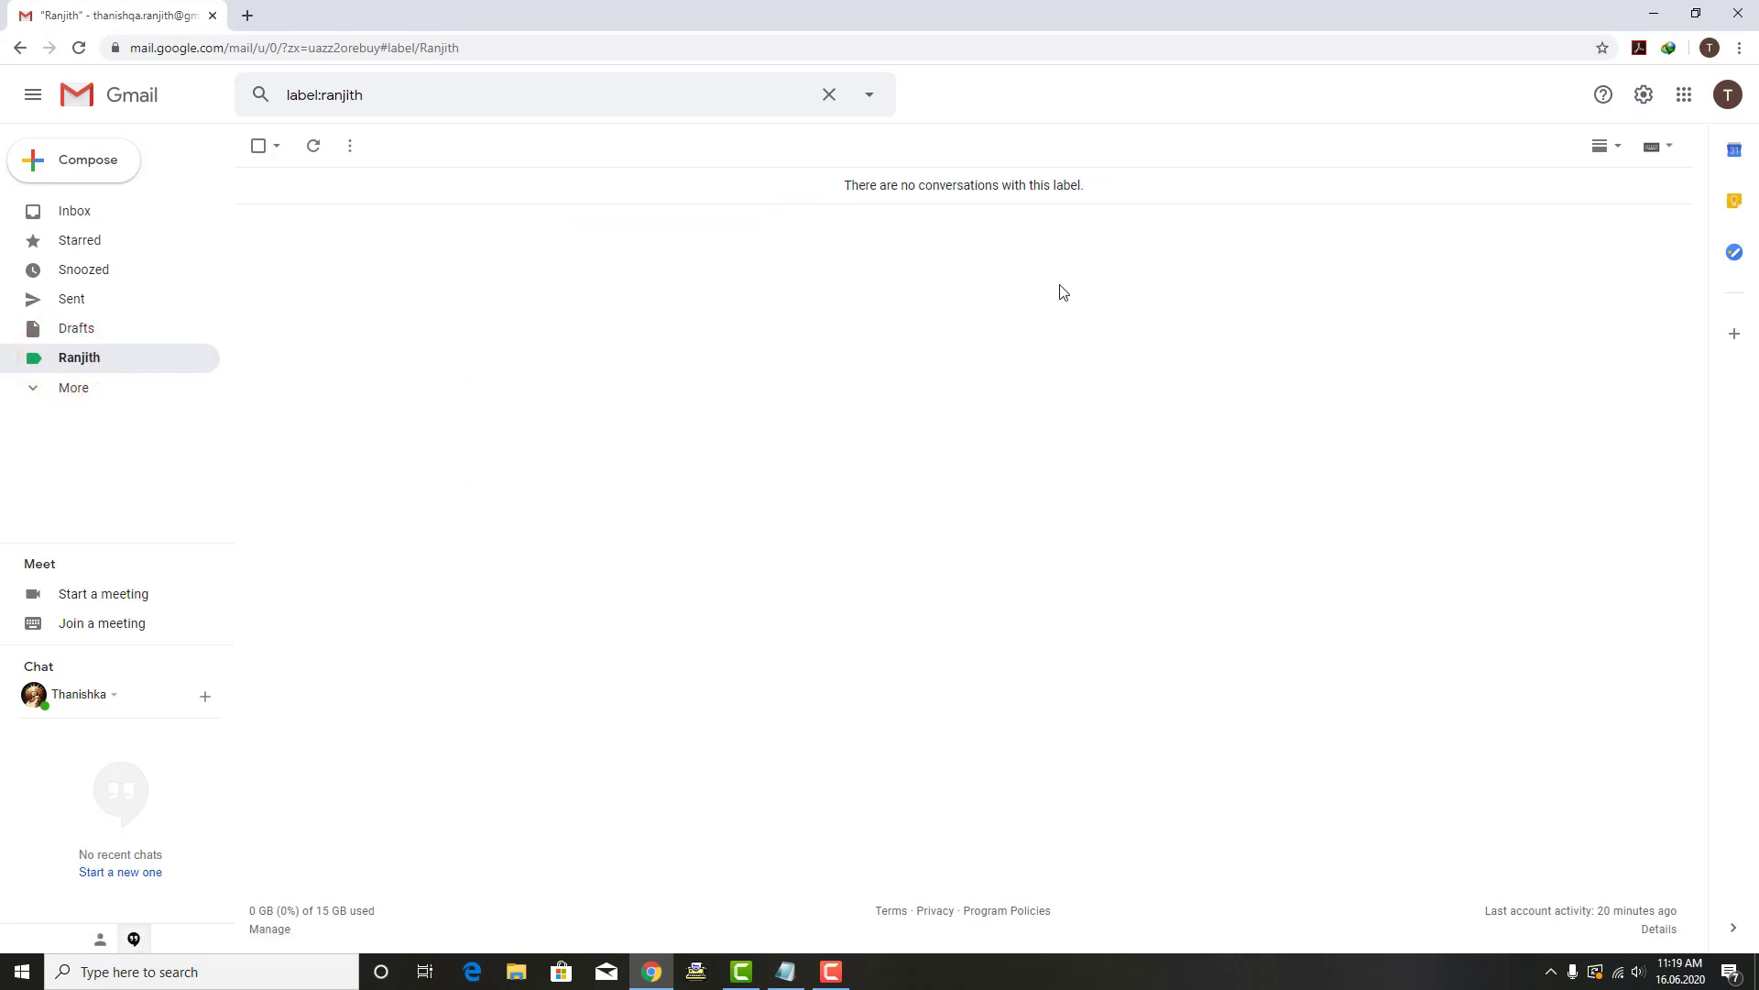
click(1643, 97)
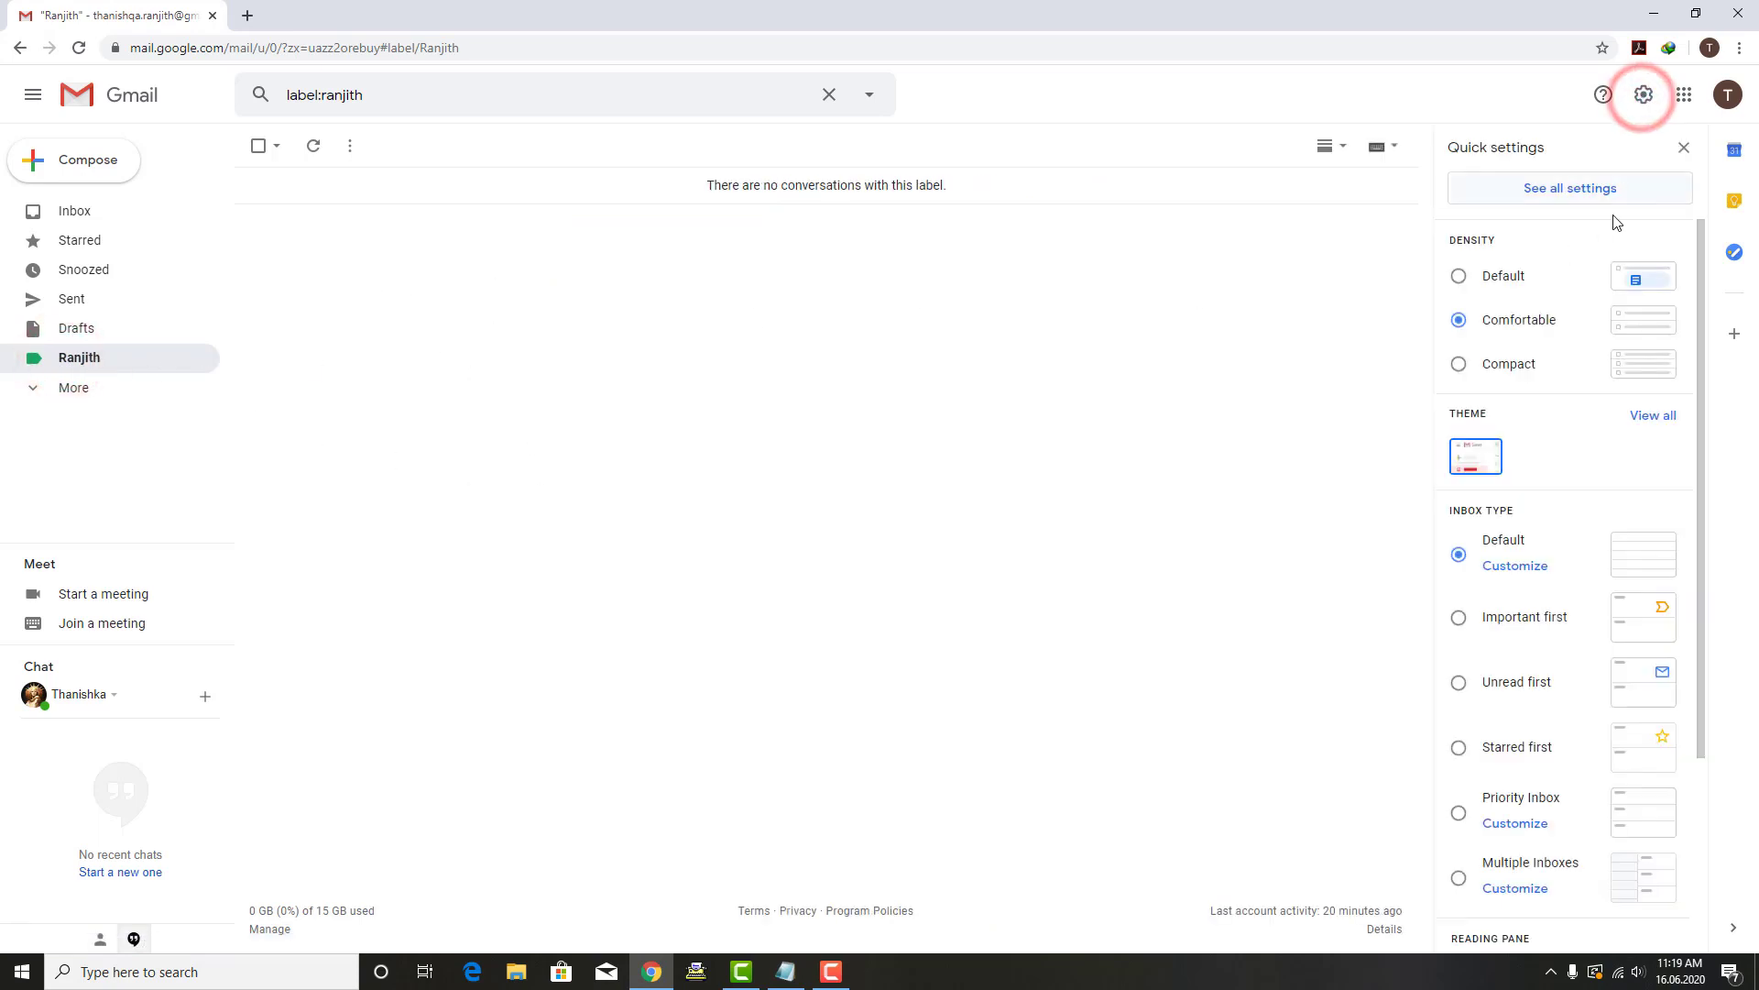
click(1550, 190)
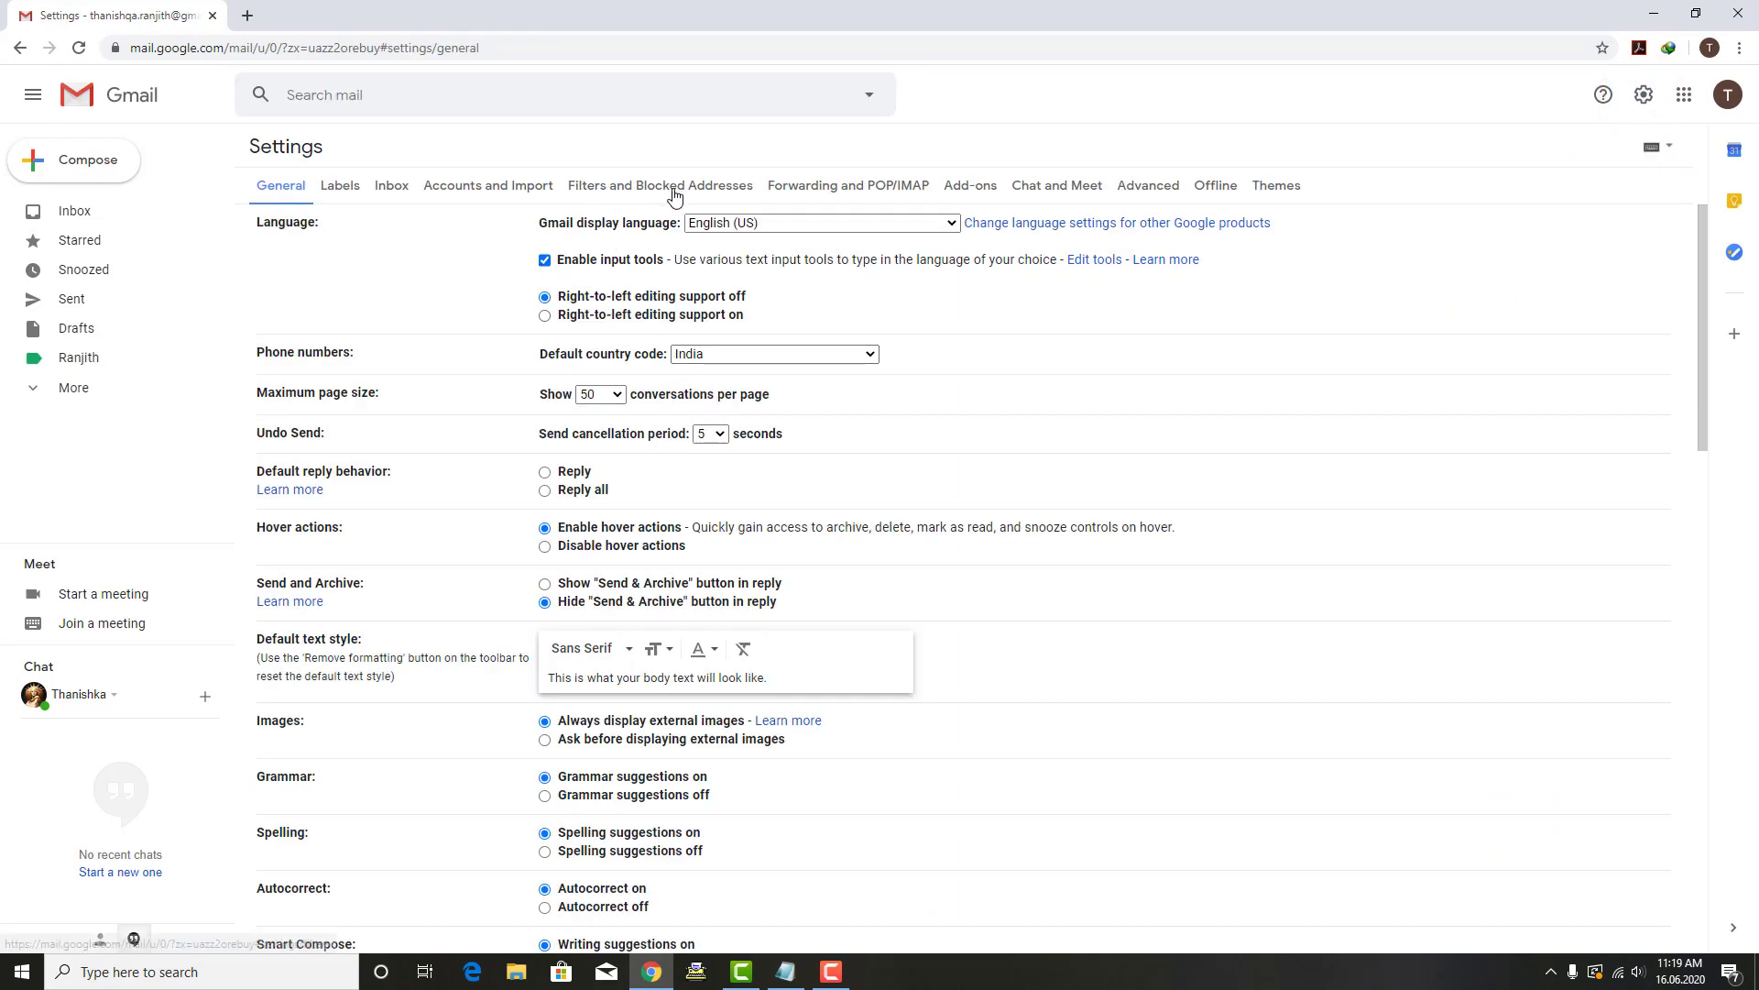
click(673, 187)
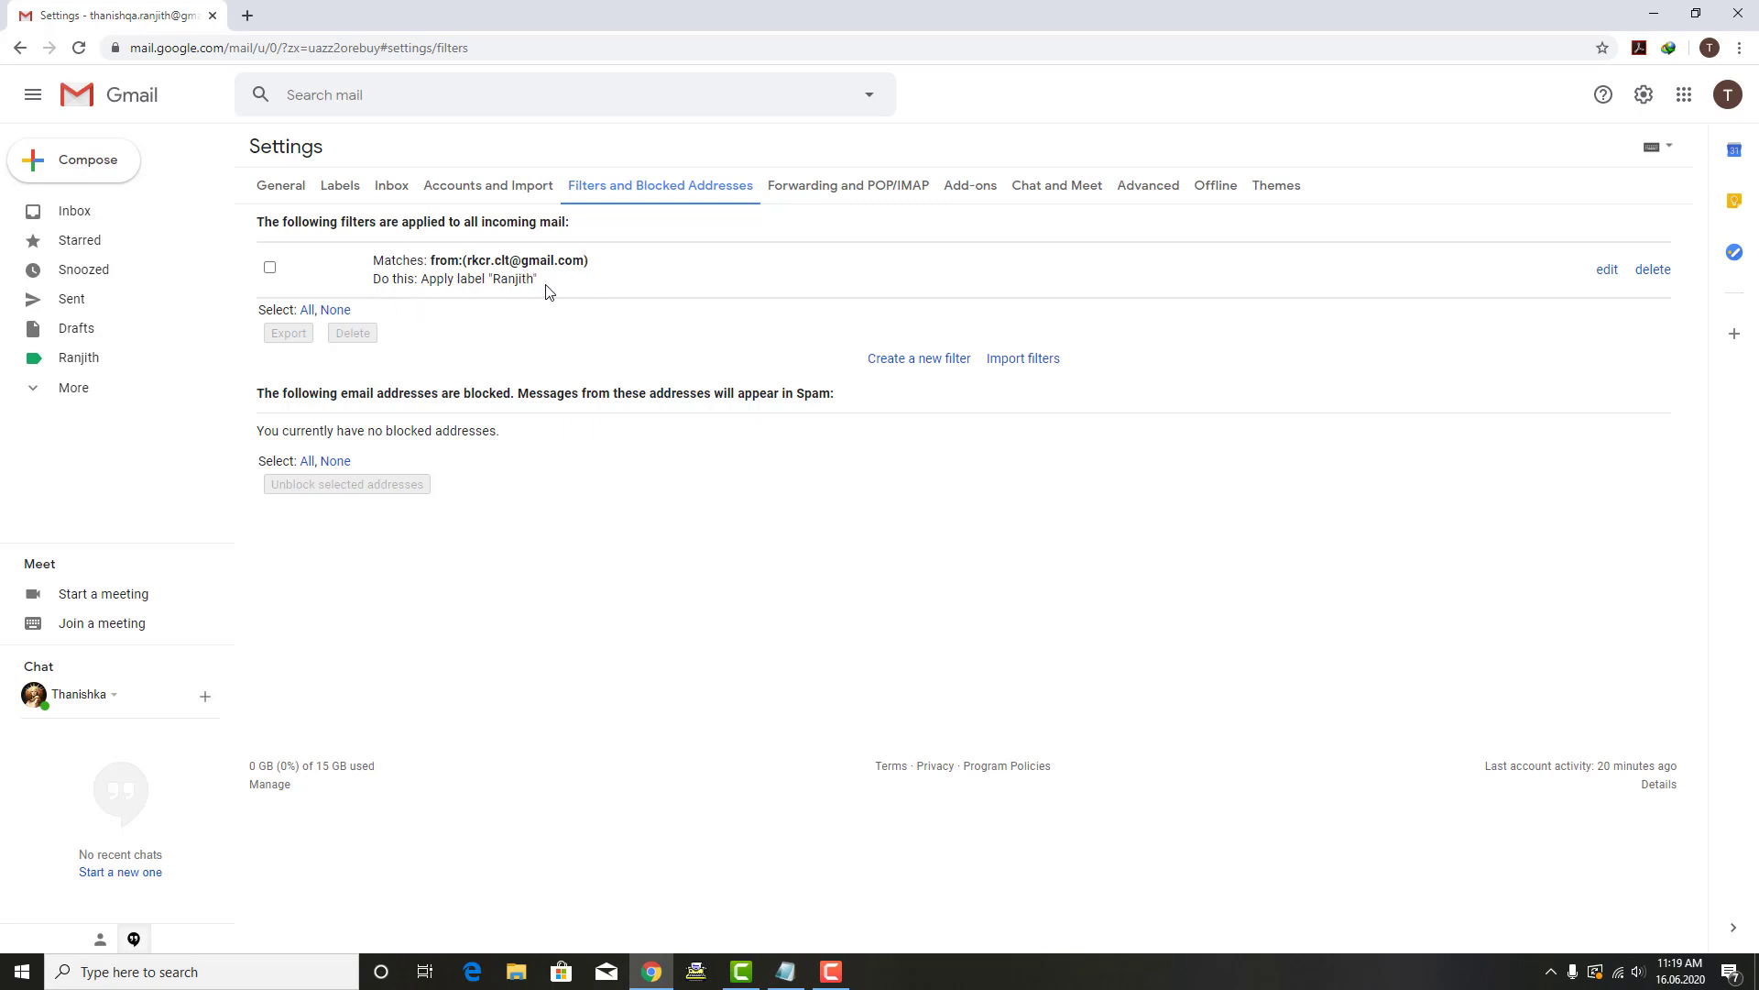
drag(466, 262, 569, 264)
double_click(494, 279)
click(575, 292)
click(547, 321)
Step: Review the sender filter entry, then the Labels and General settings tabs
click(271, 268)
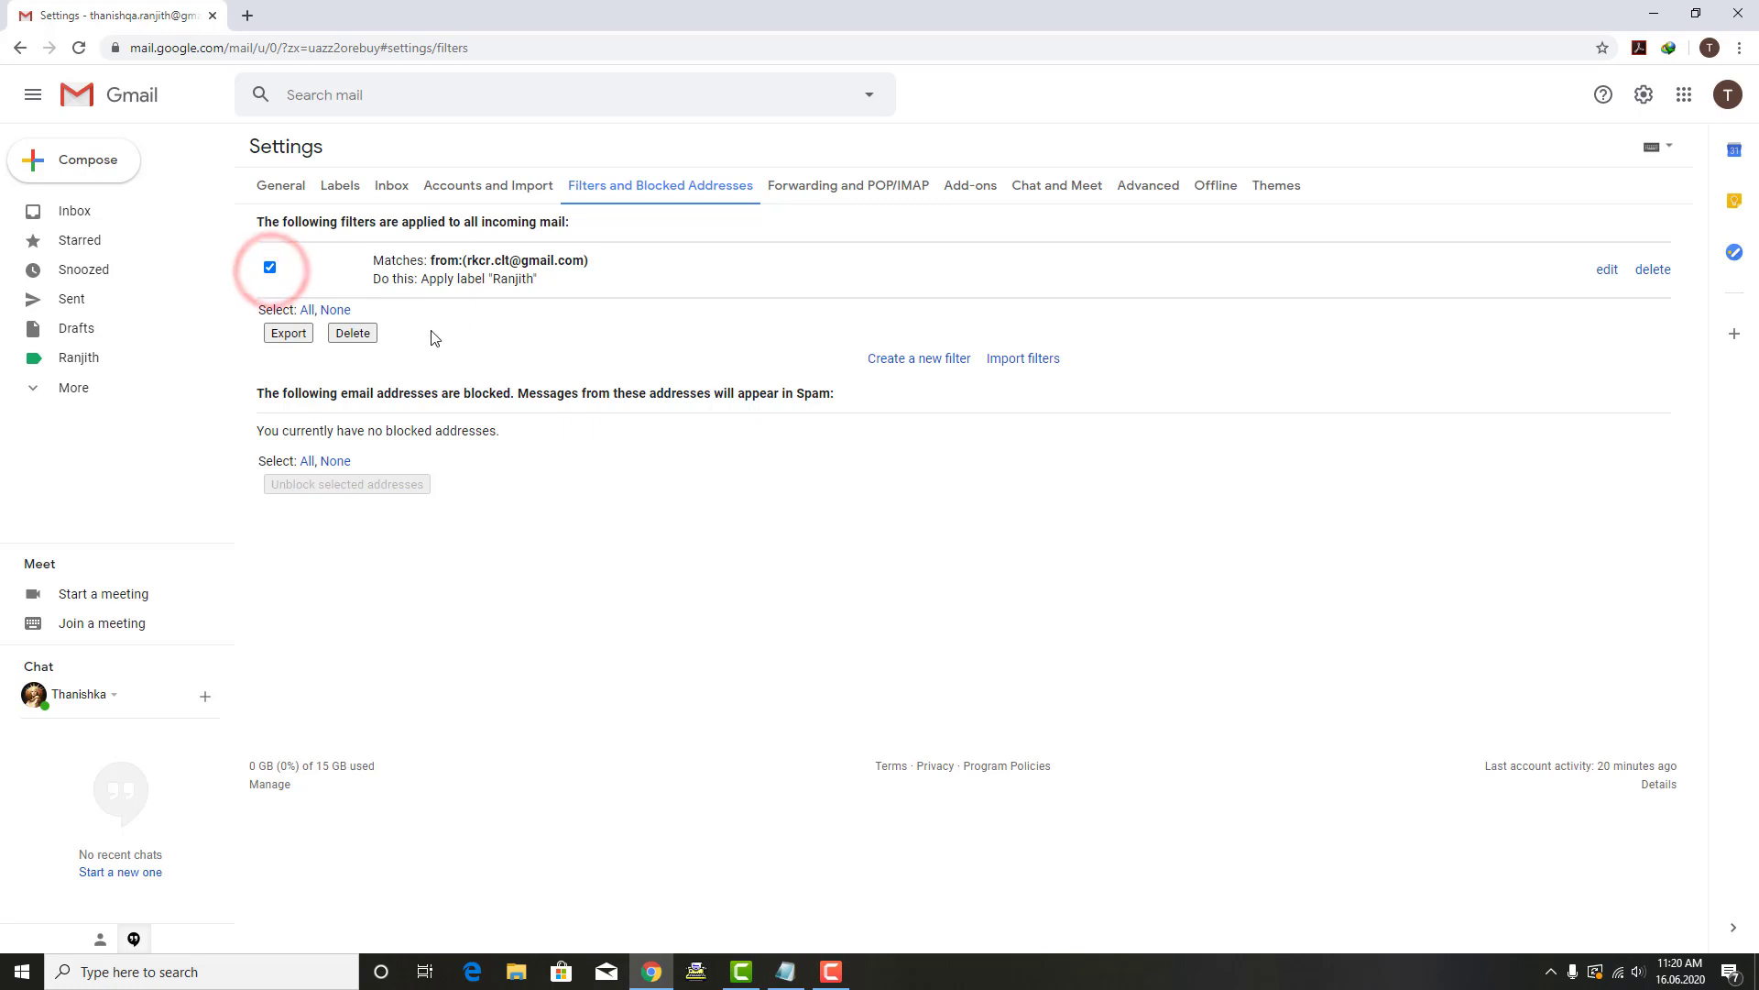
click(270, 268)
click(342, 185)
scroll(661, 586, down, 1)
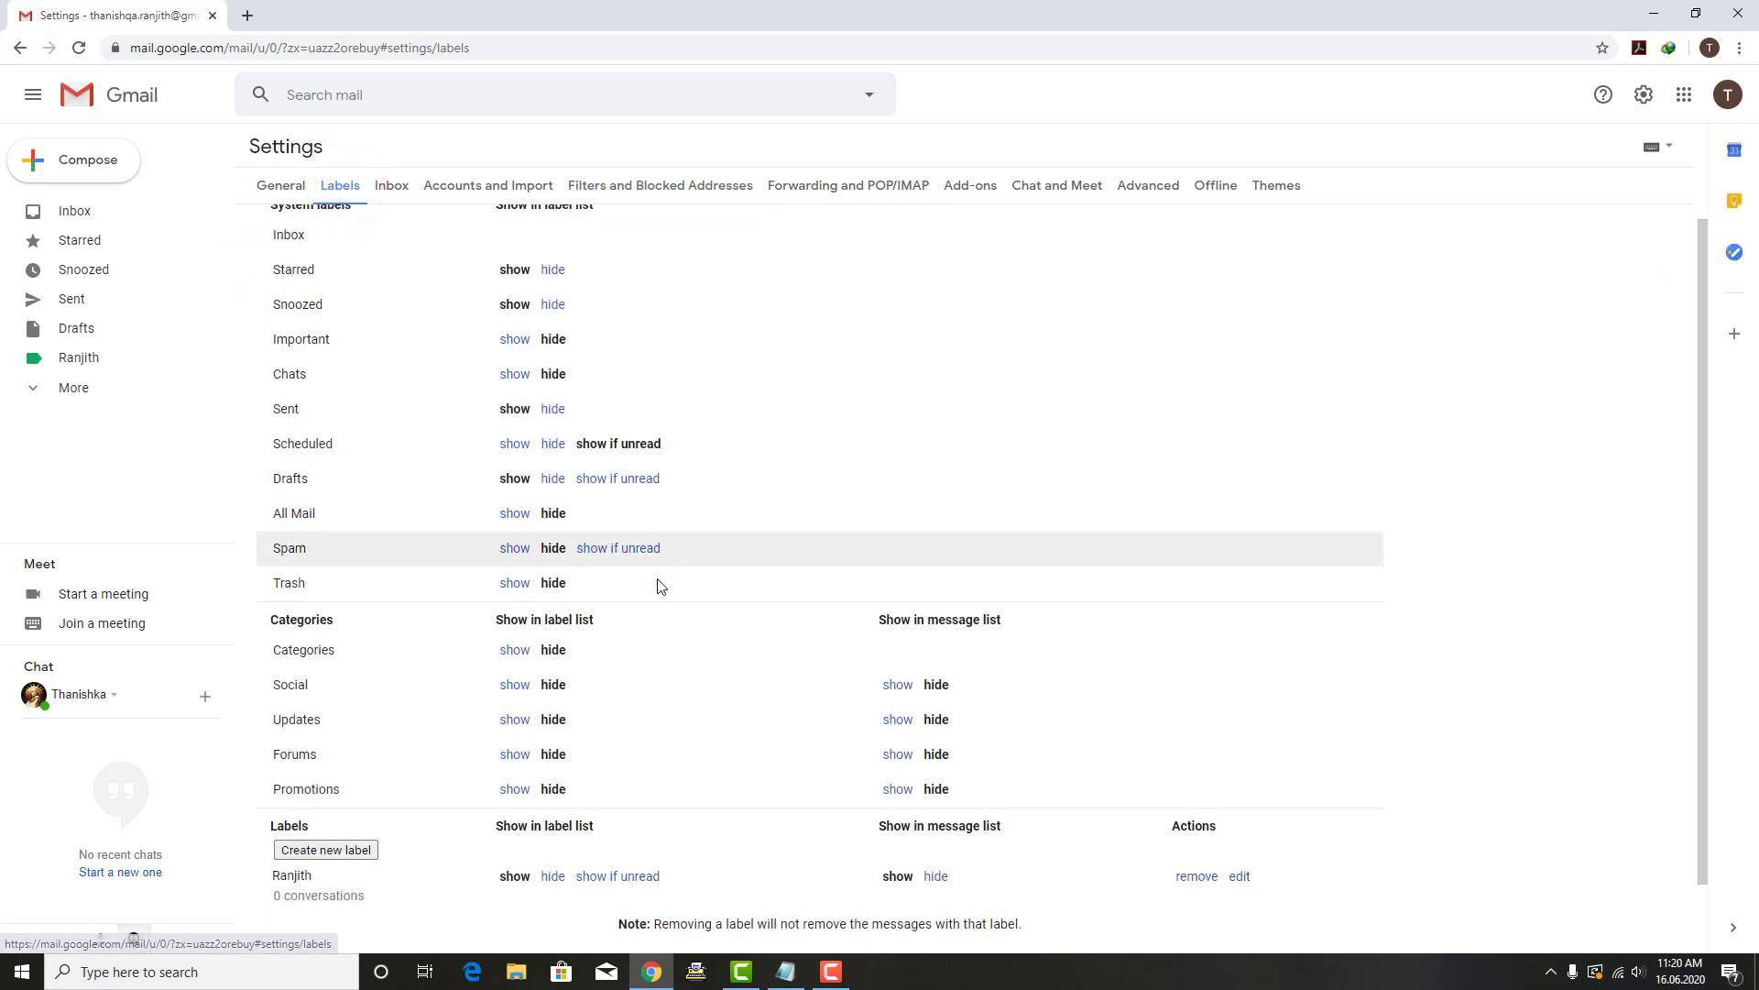
scroll(661, 586, down, 1)
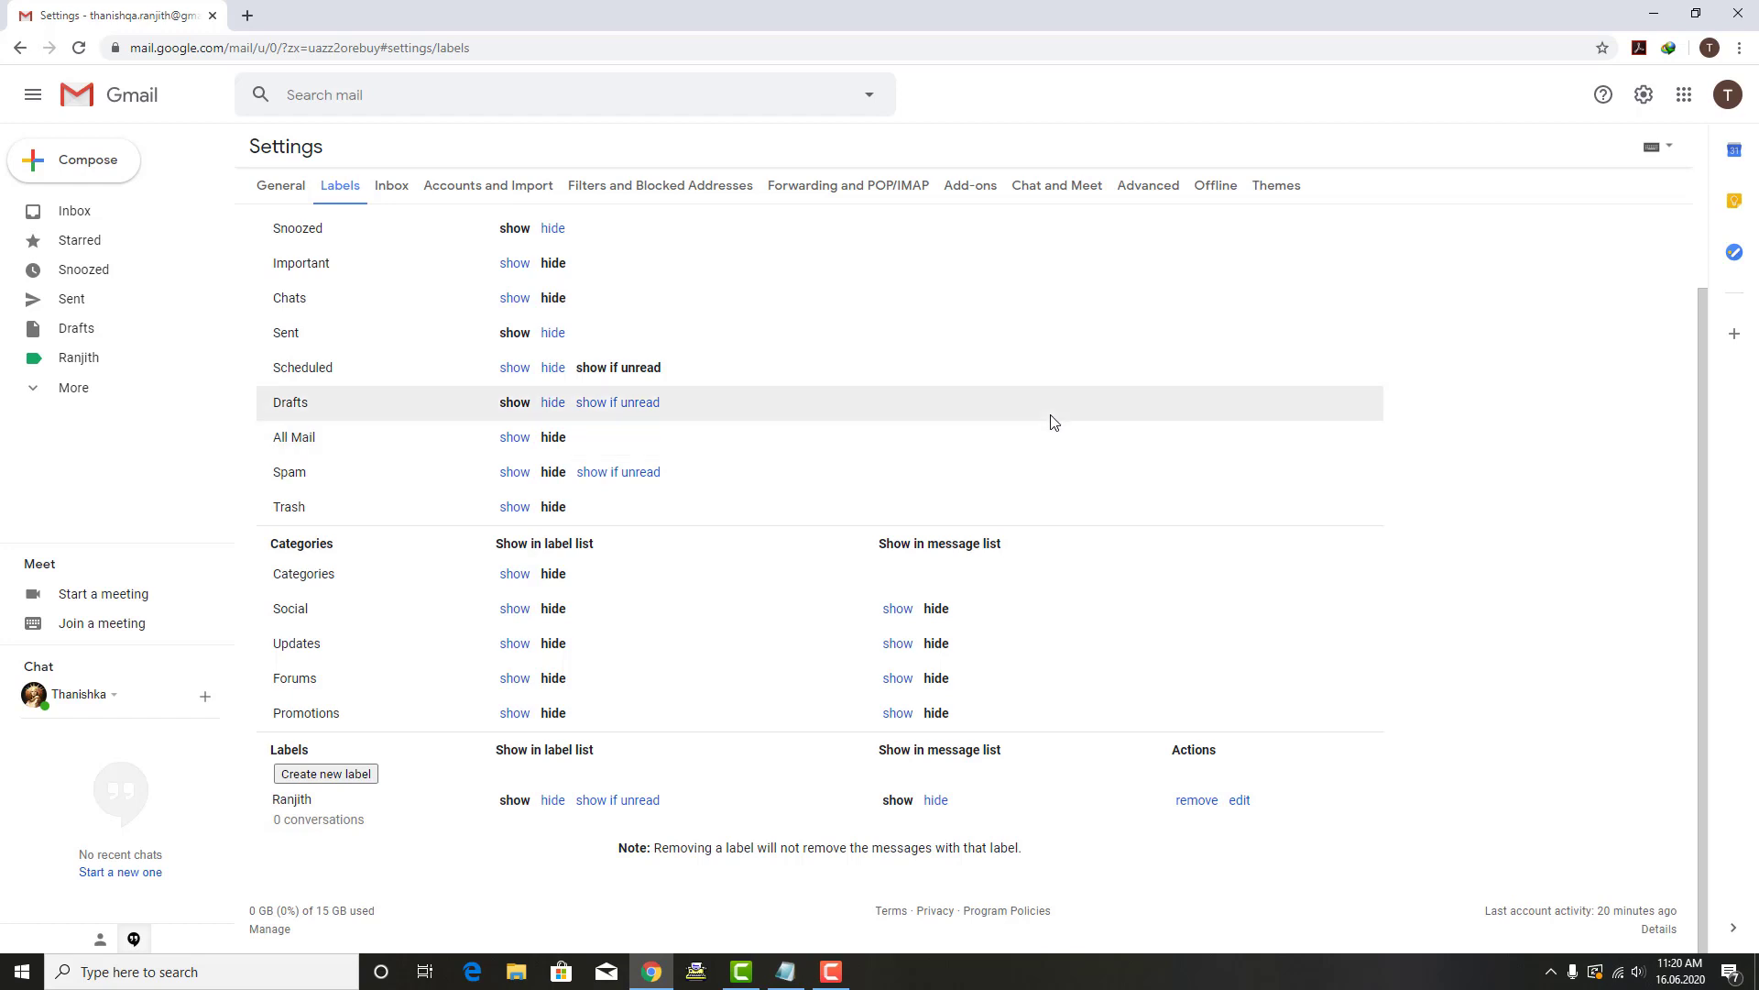
click(281, 185)
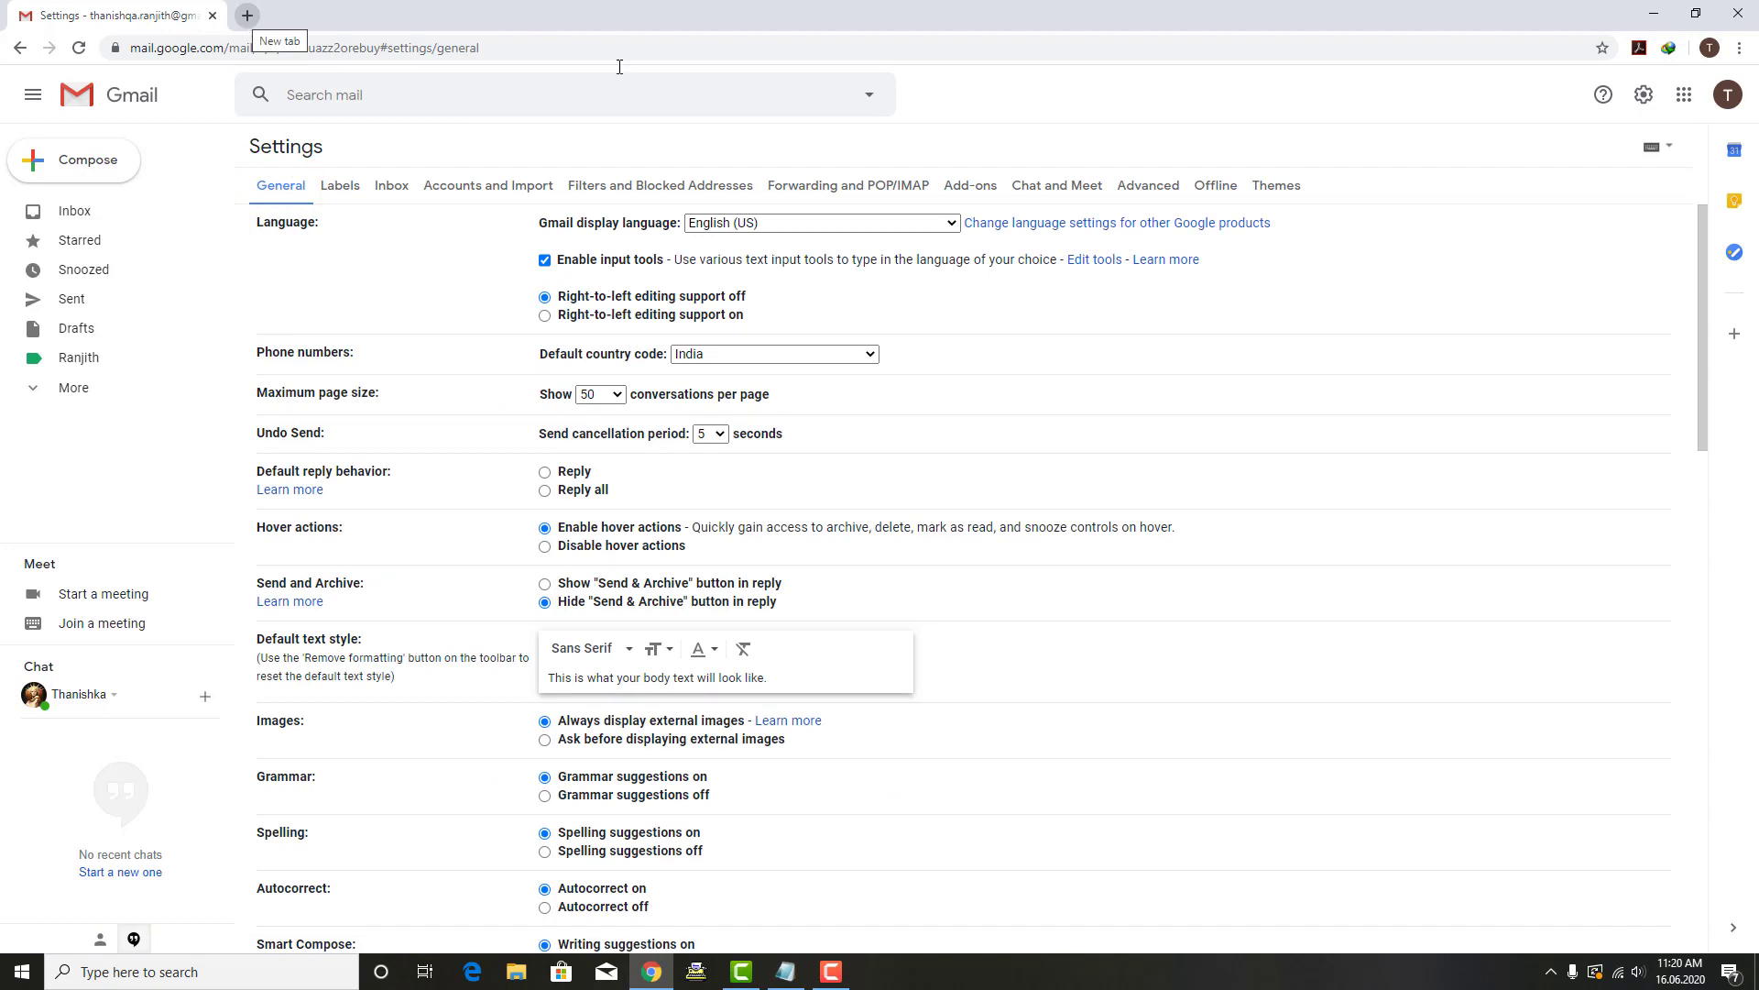
Step: Open and discard an empty new message, then return to the inbox
click(83, 180)
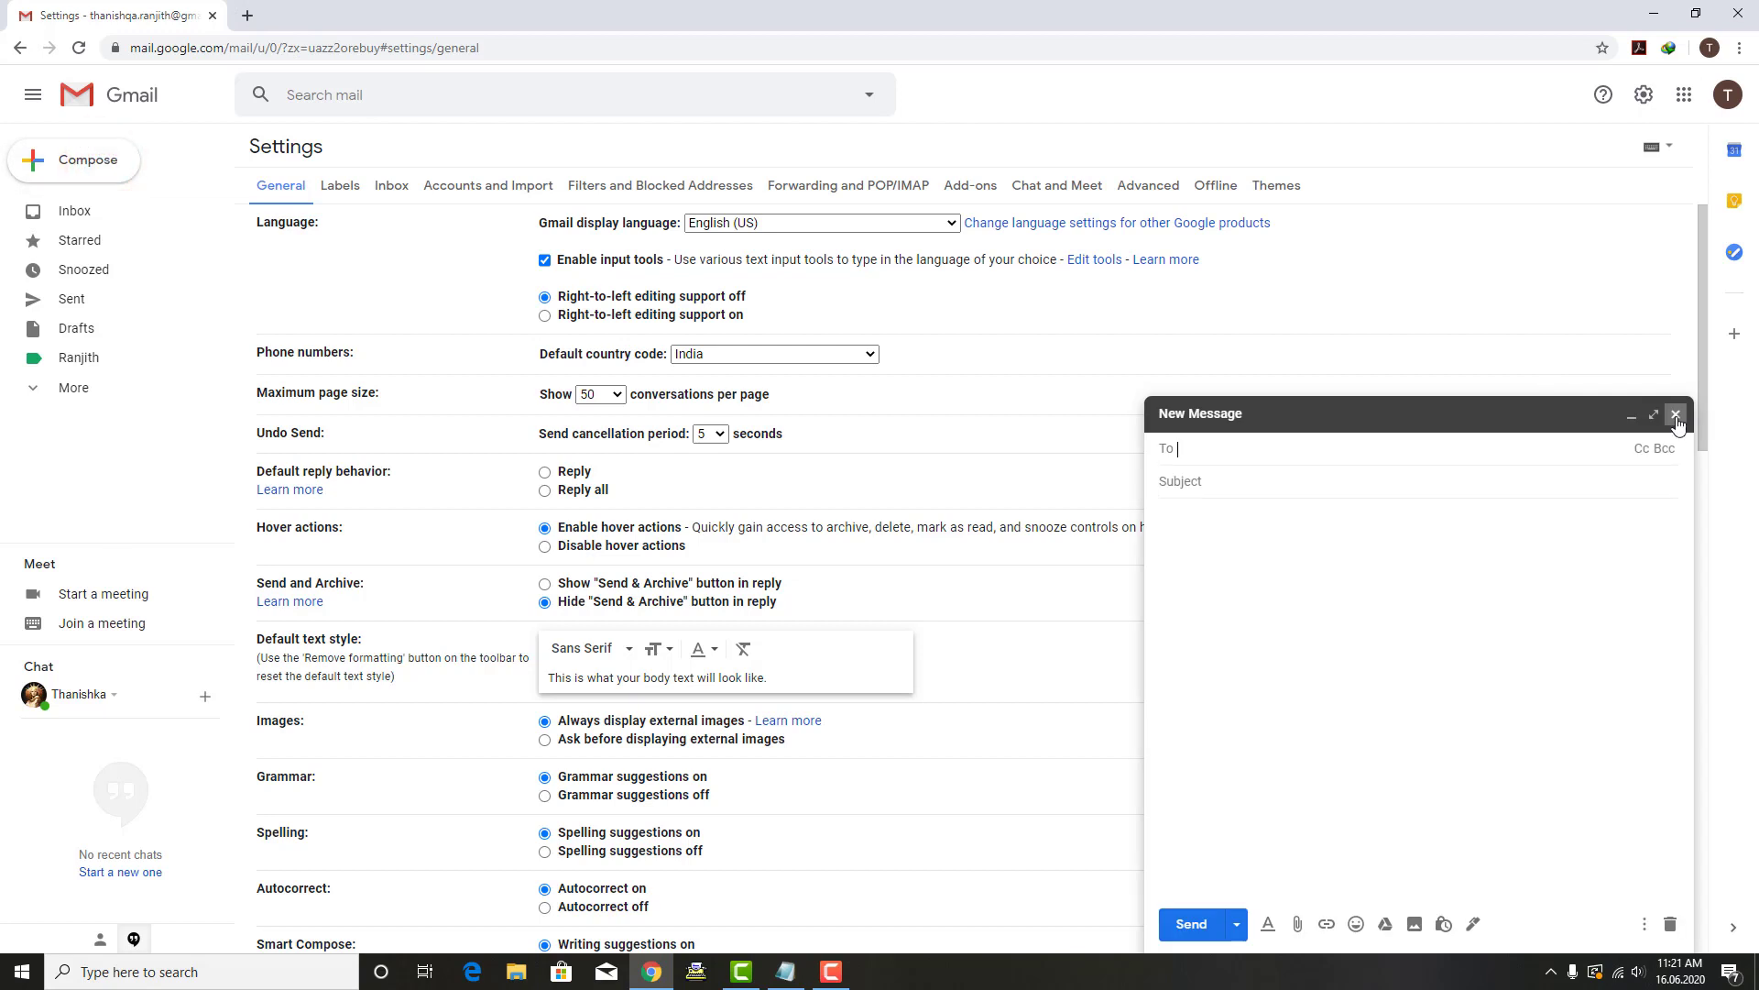
click(1676, 415)
click(59, 210)
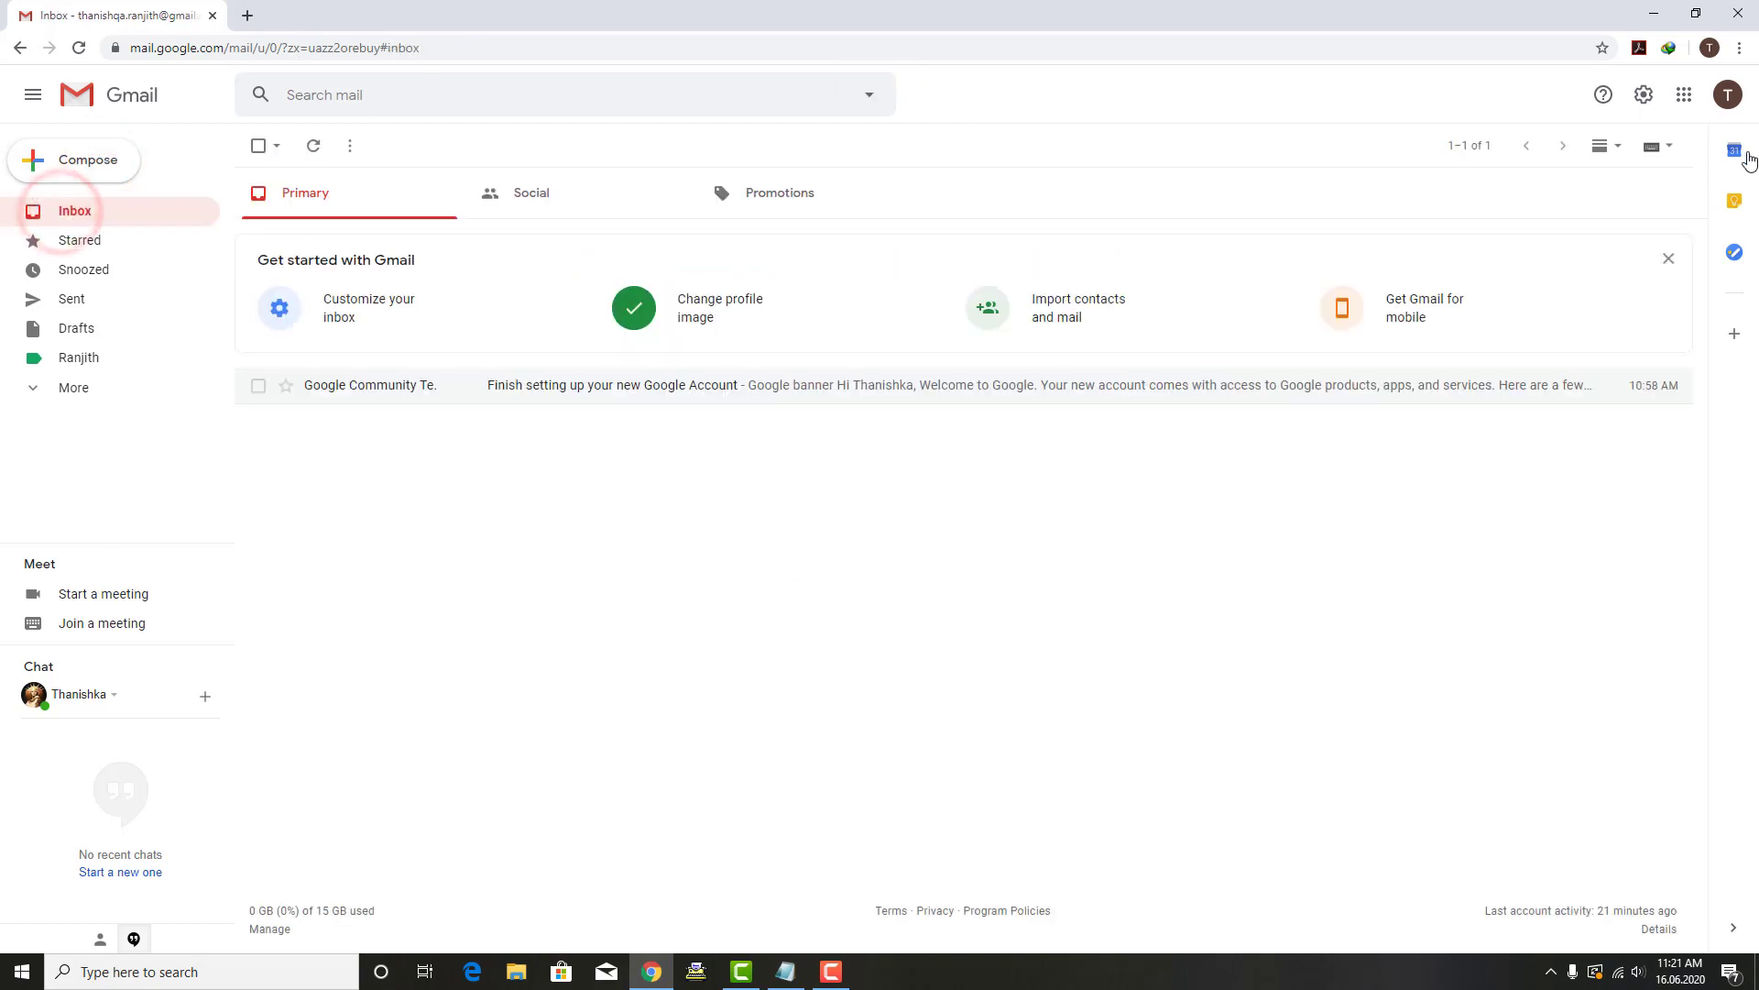
Step: Add the sender's account to Gmail and sign in with its password
click(1729, 95)
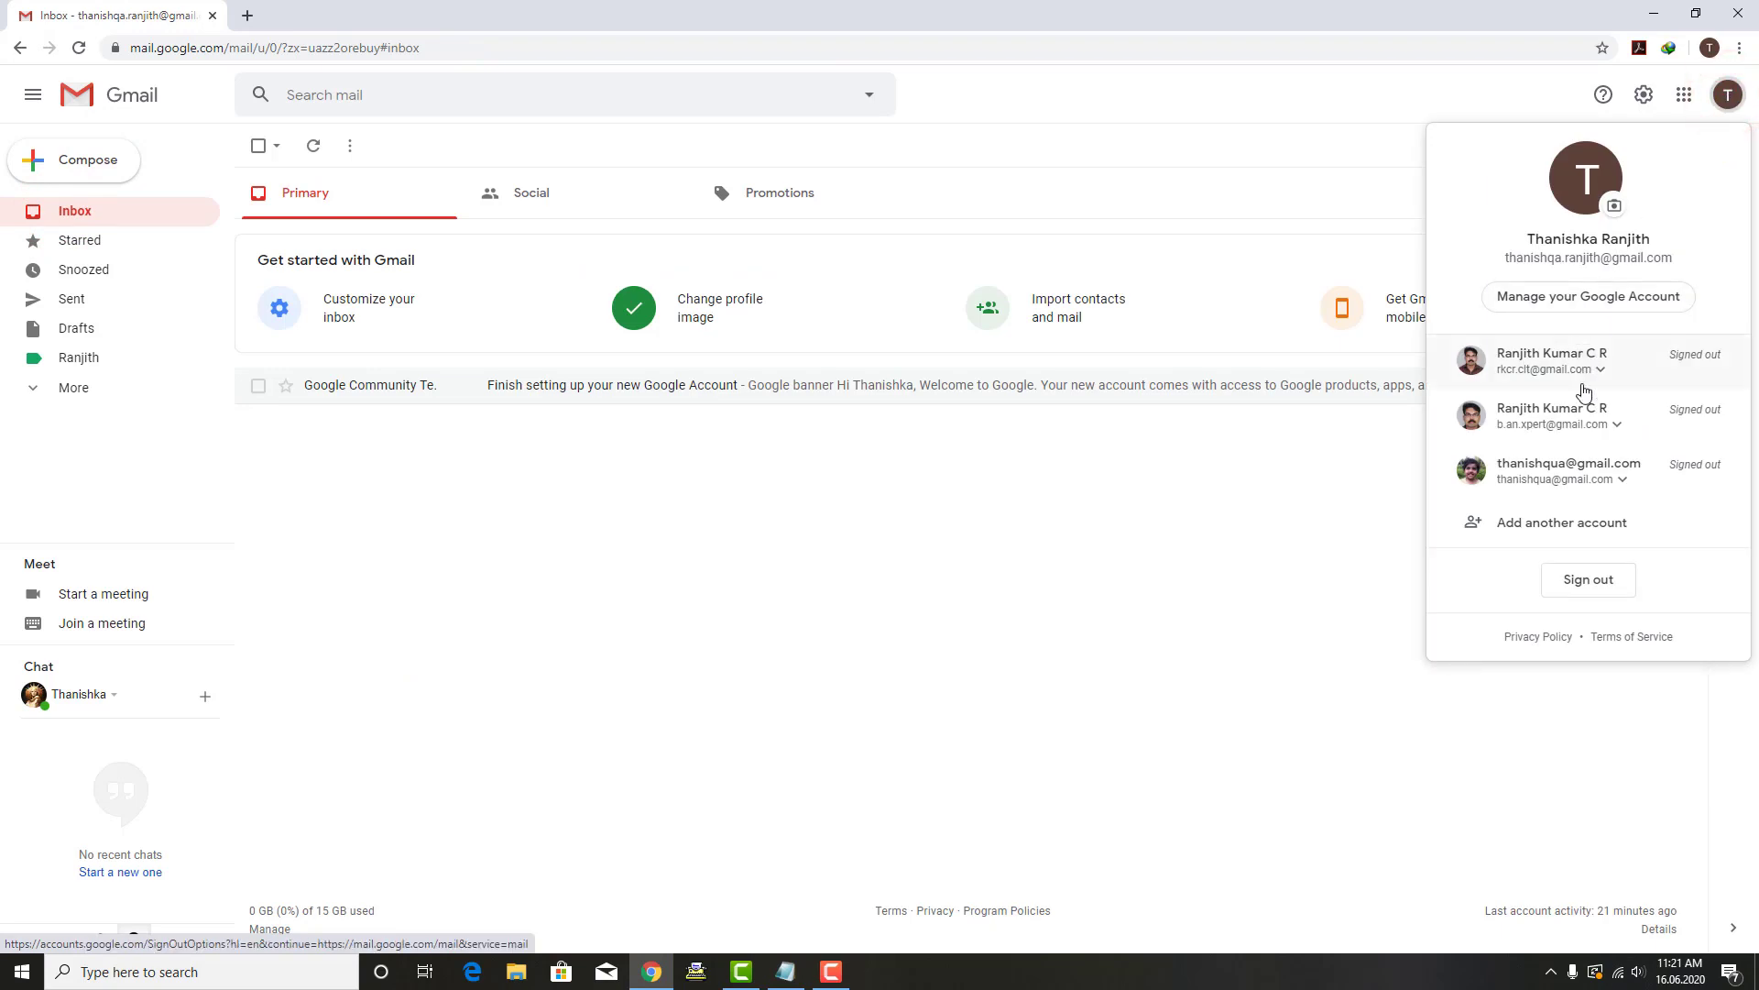
click(1592, 529)
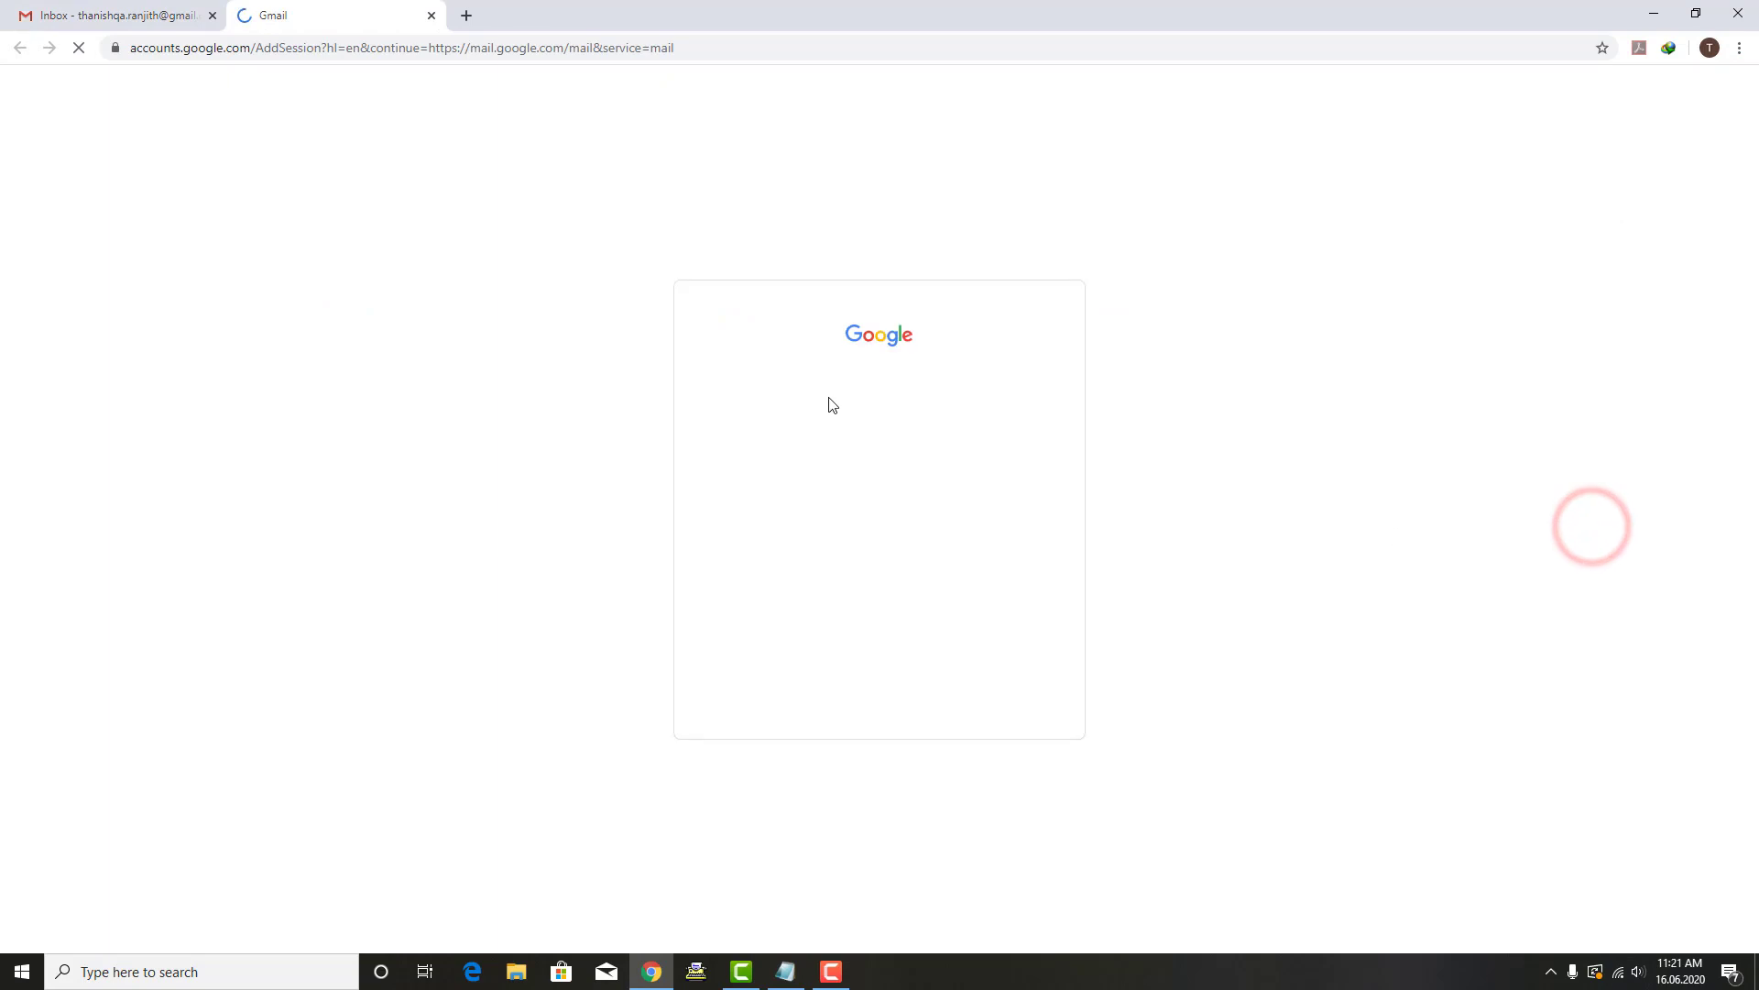
click(791, 446)
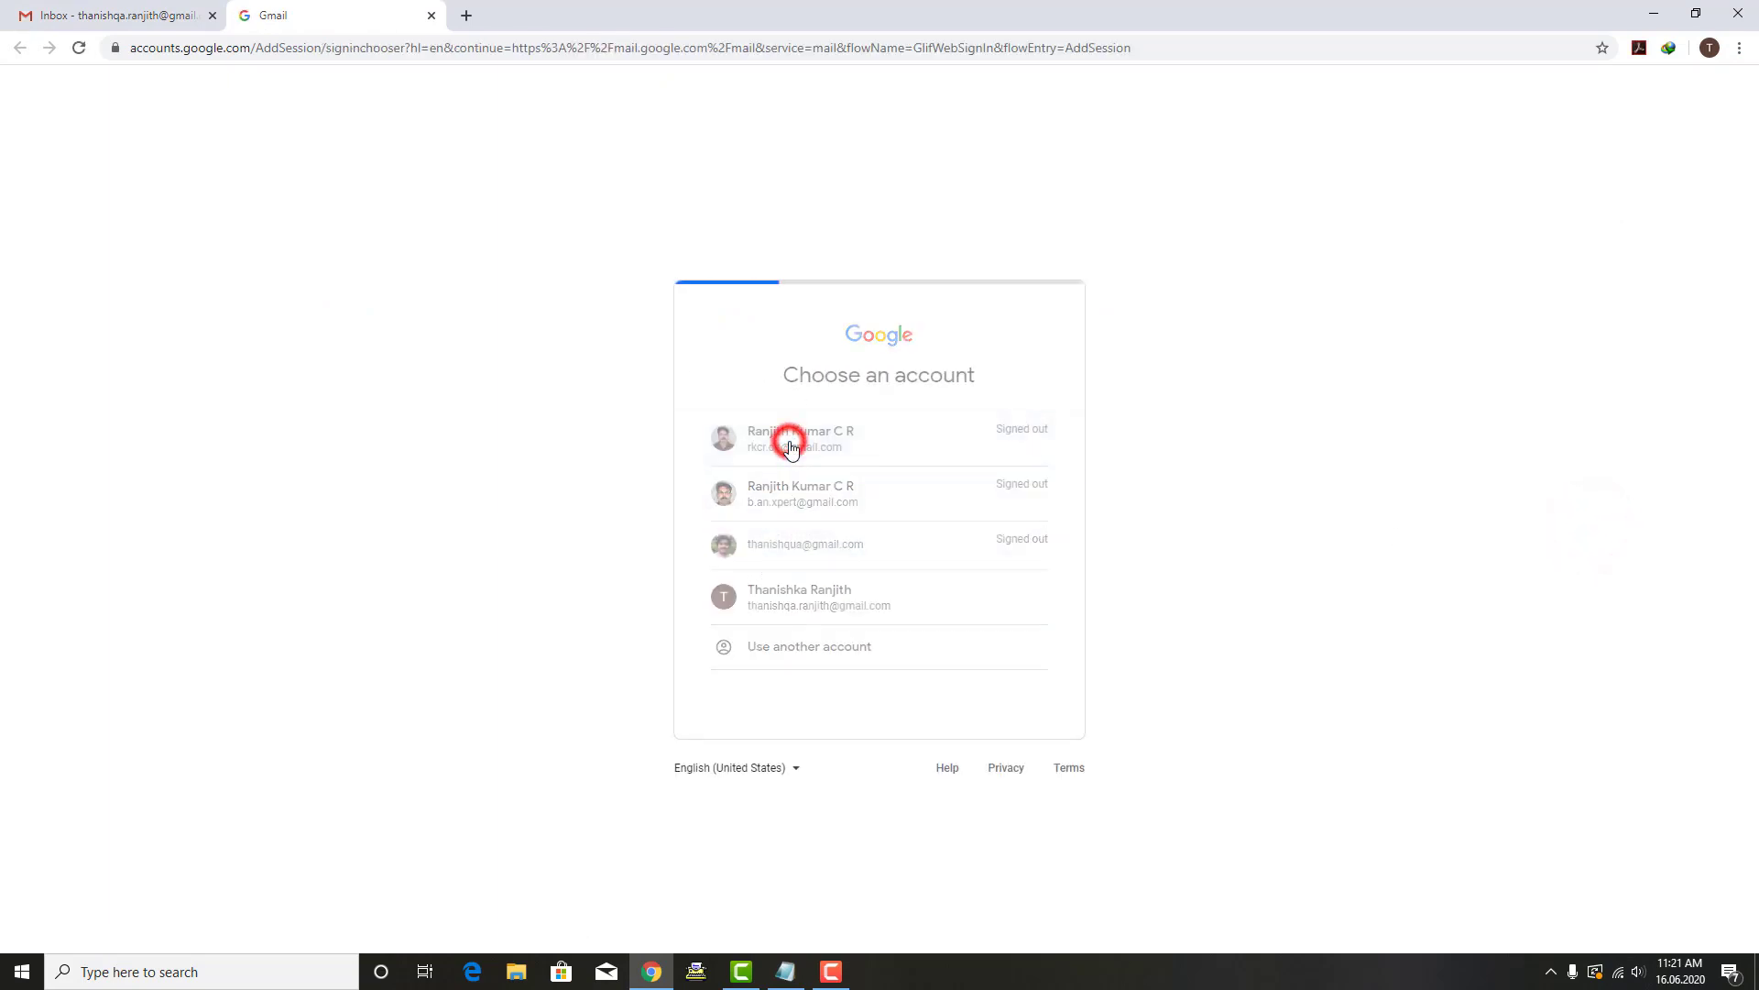
text(••)
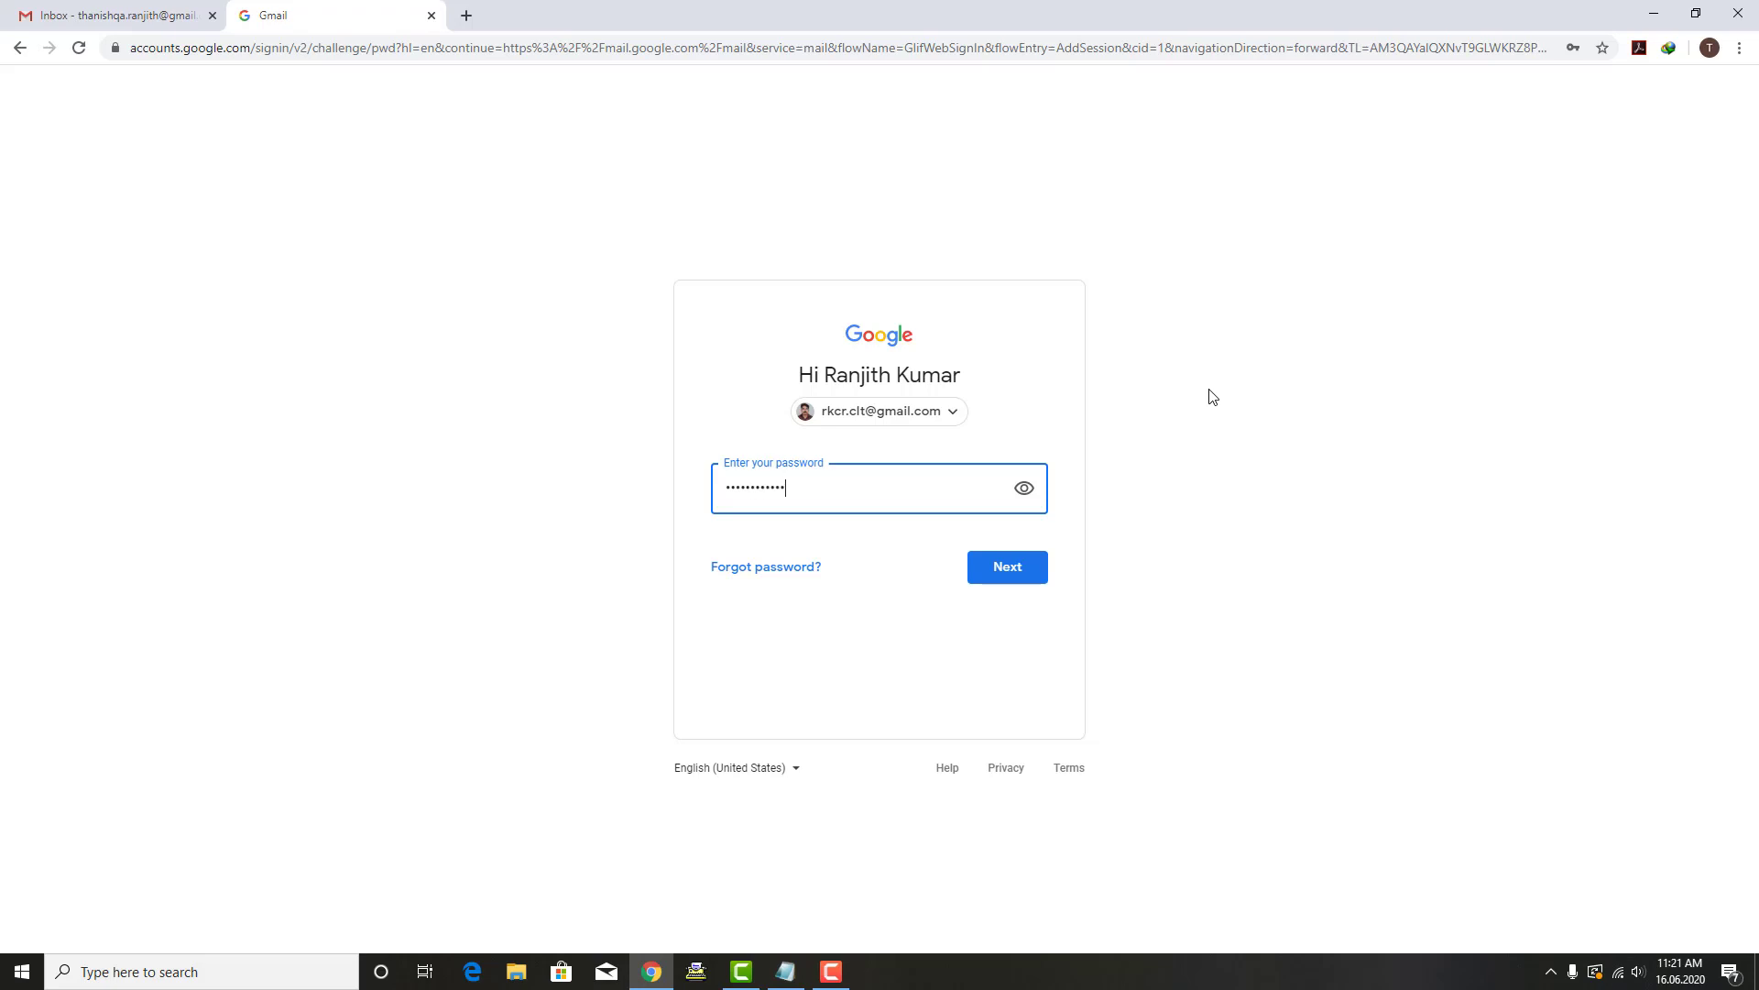
key(Return)
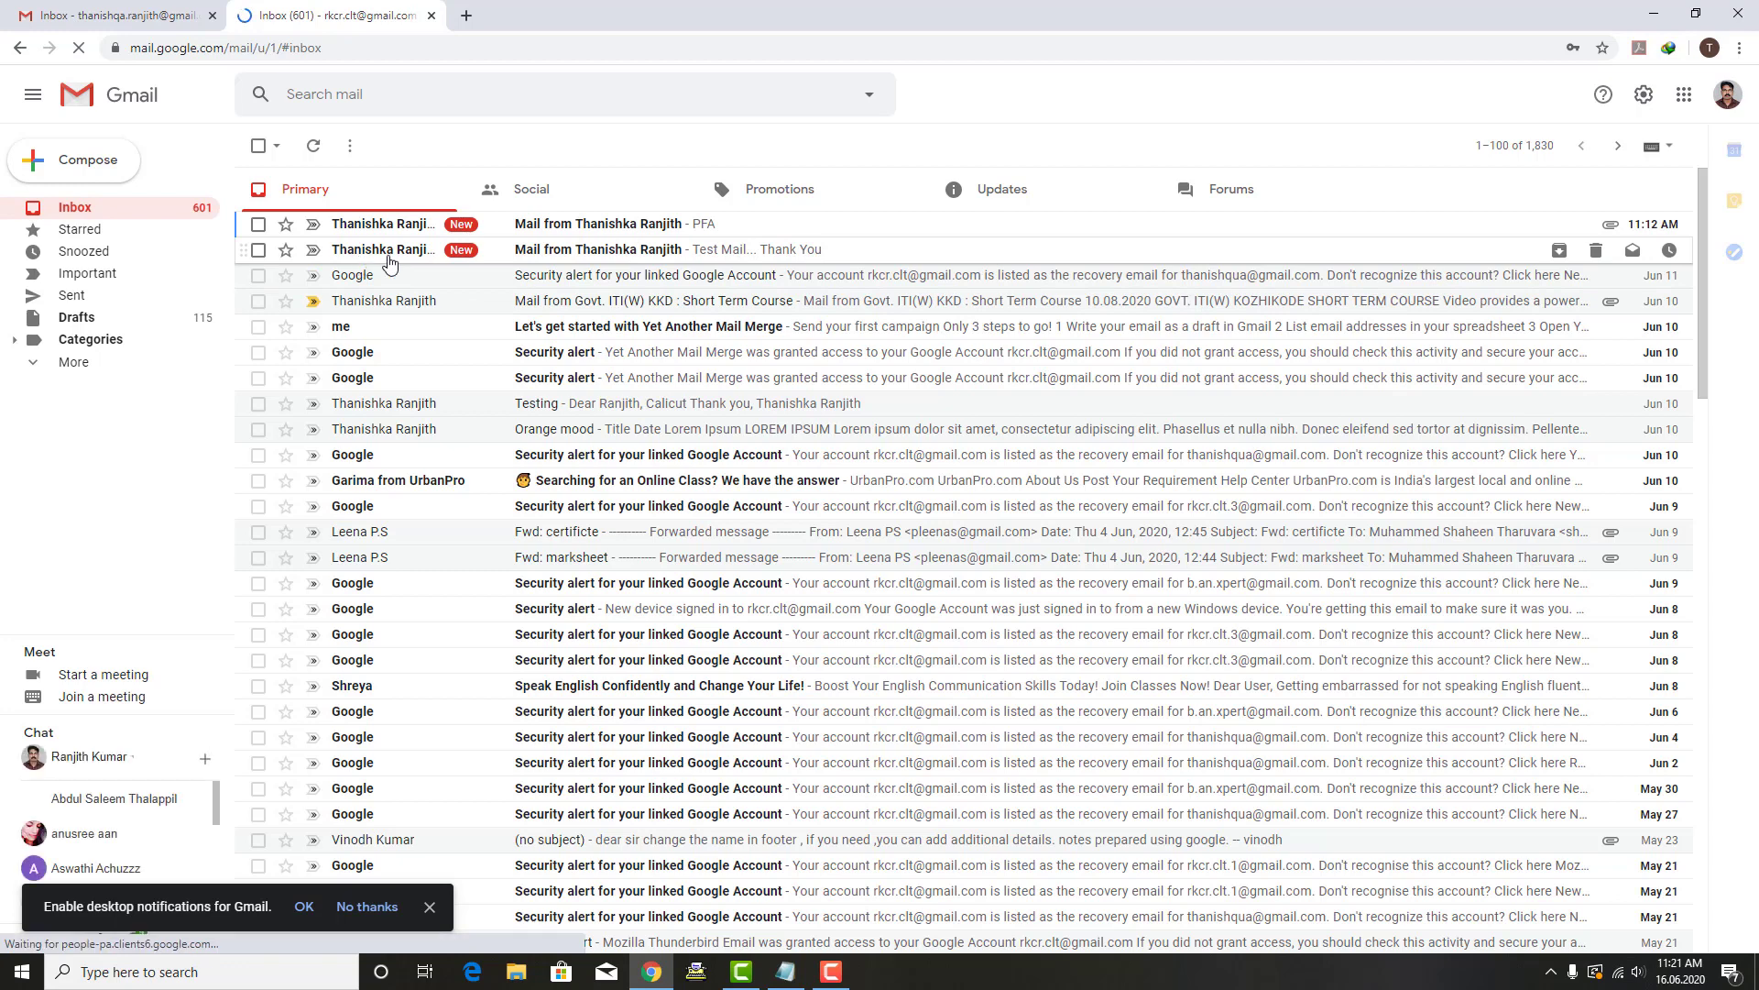
Step: Read the Test Mail message and the PFA photo message, returning to the inbox after each
click(587, 265)
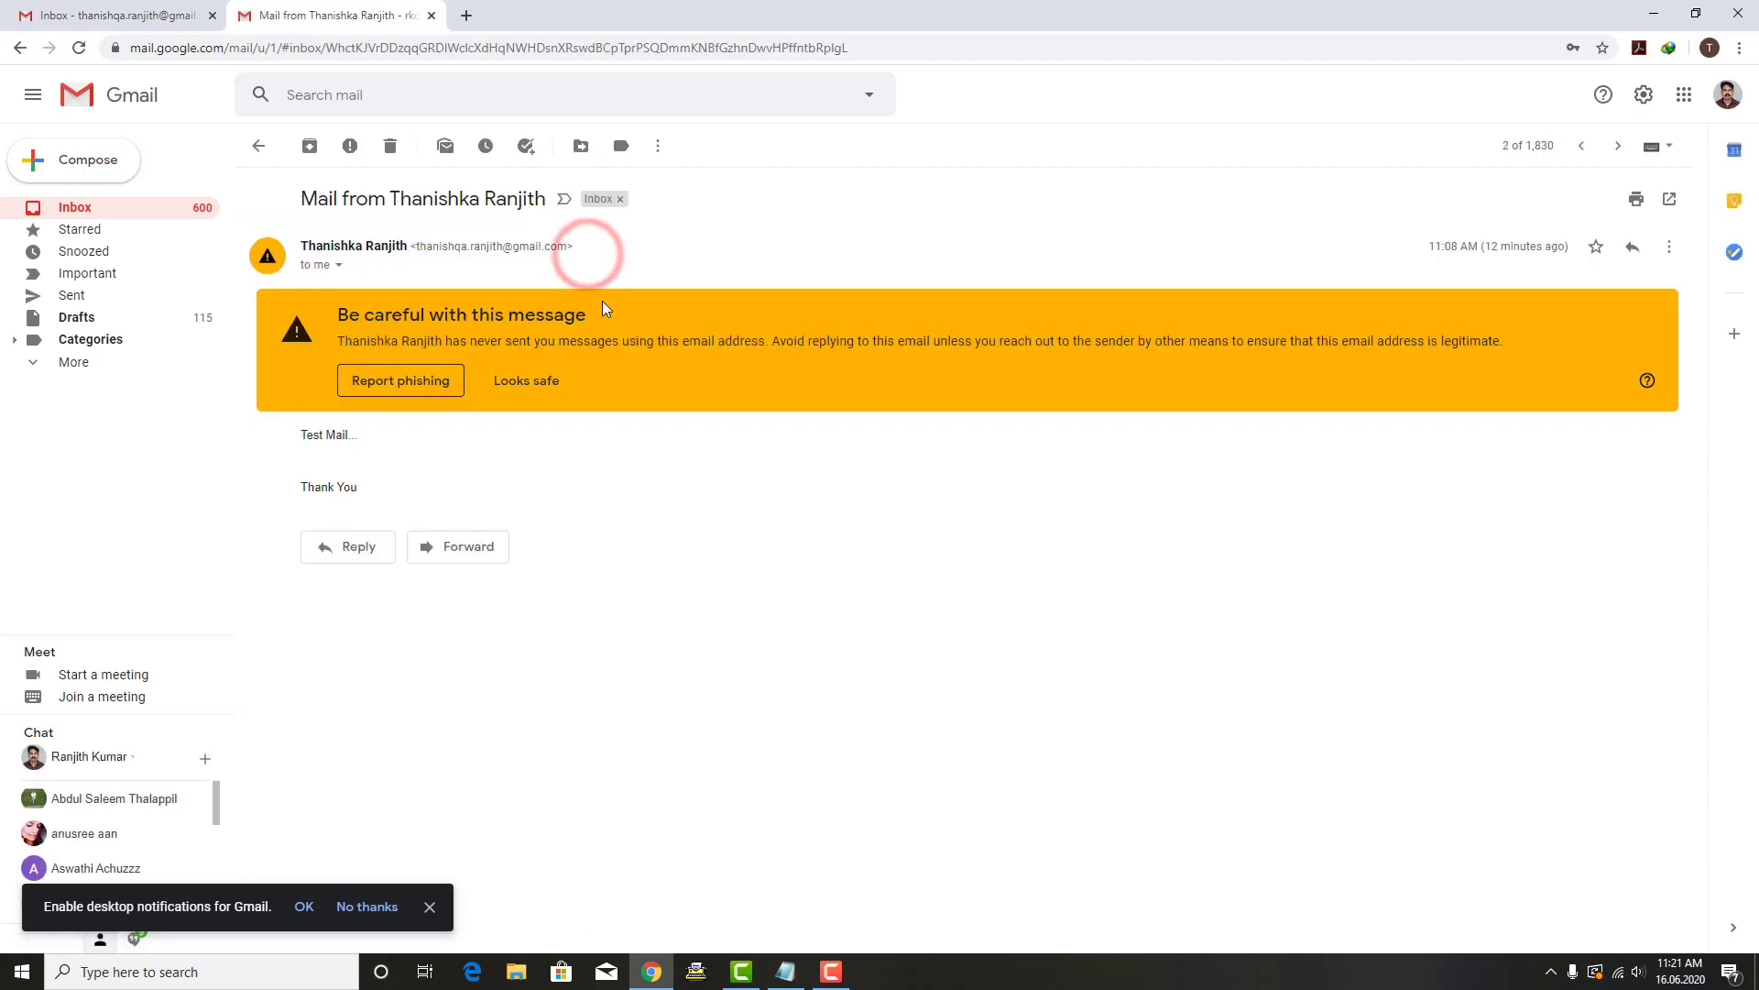
click(258, 149)
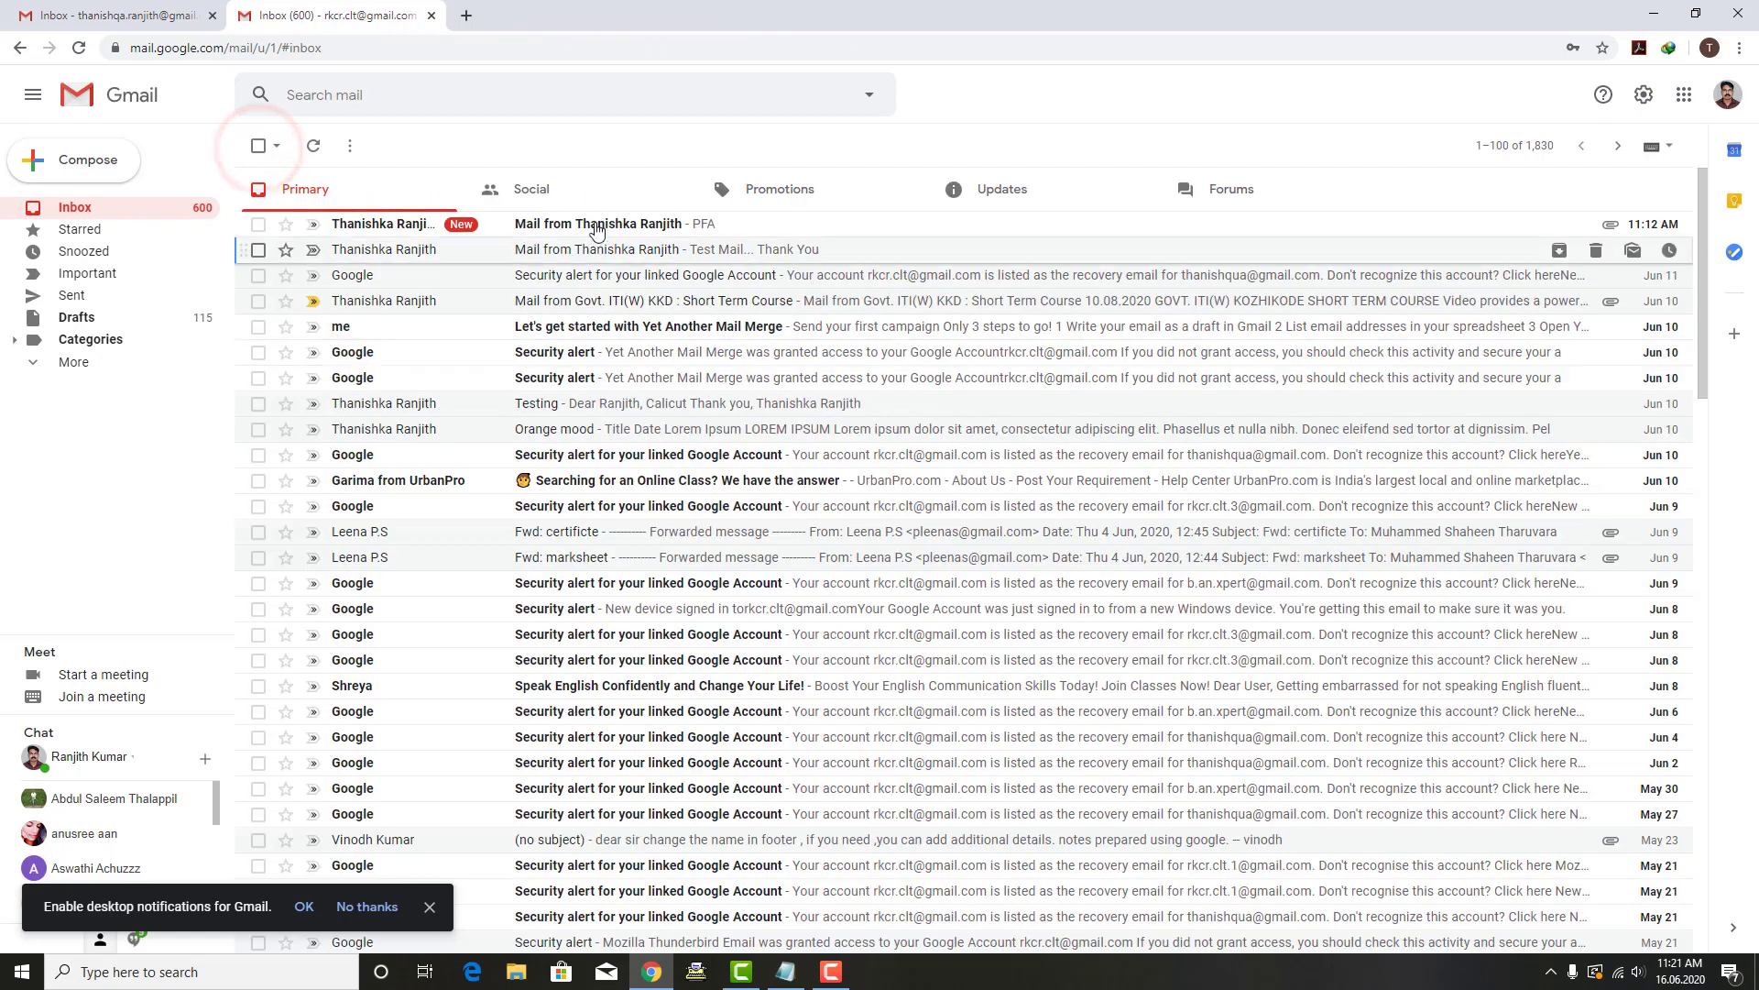
click(596, 228)
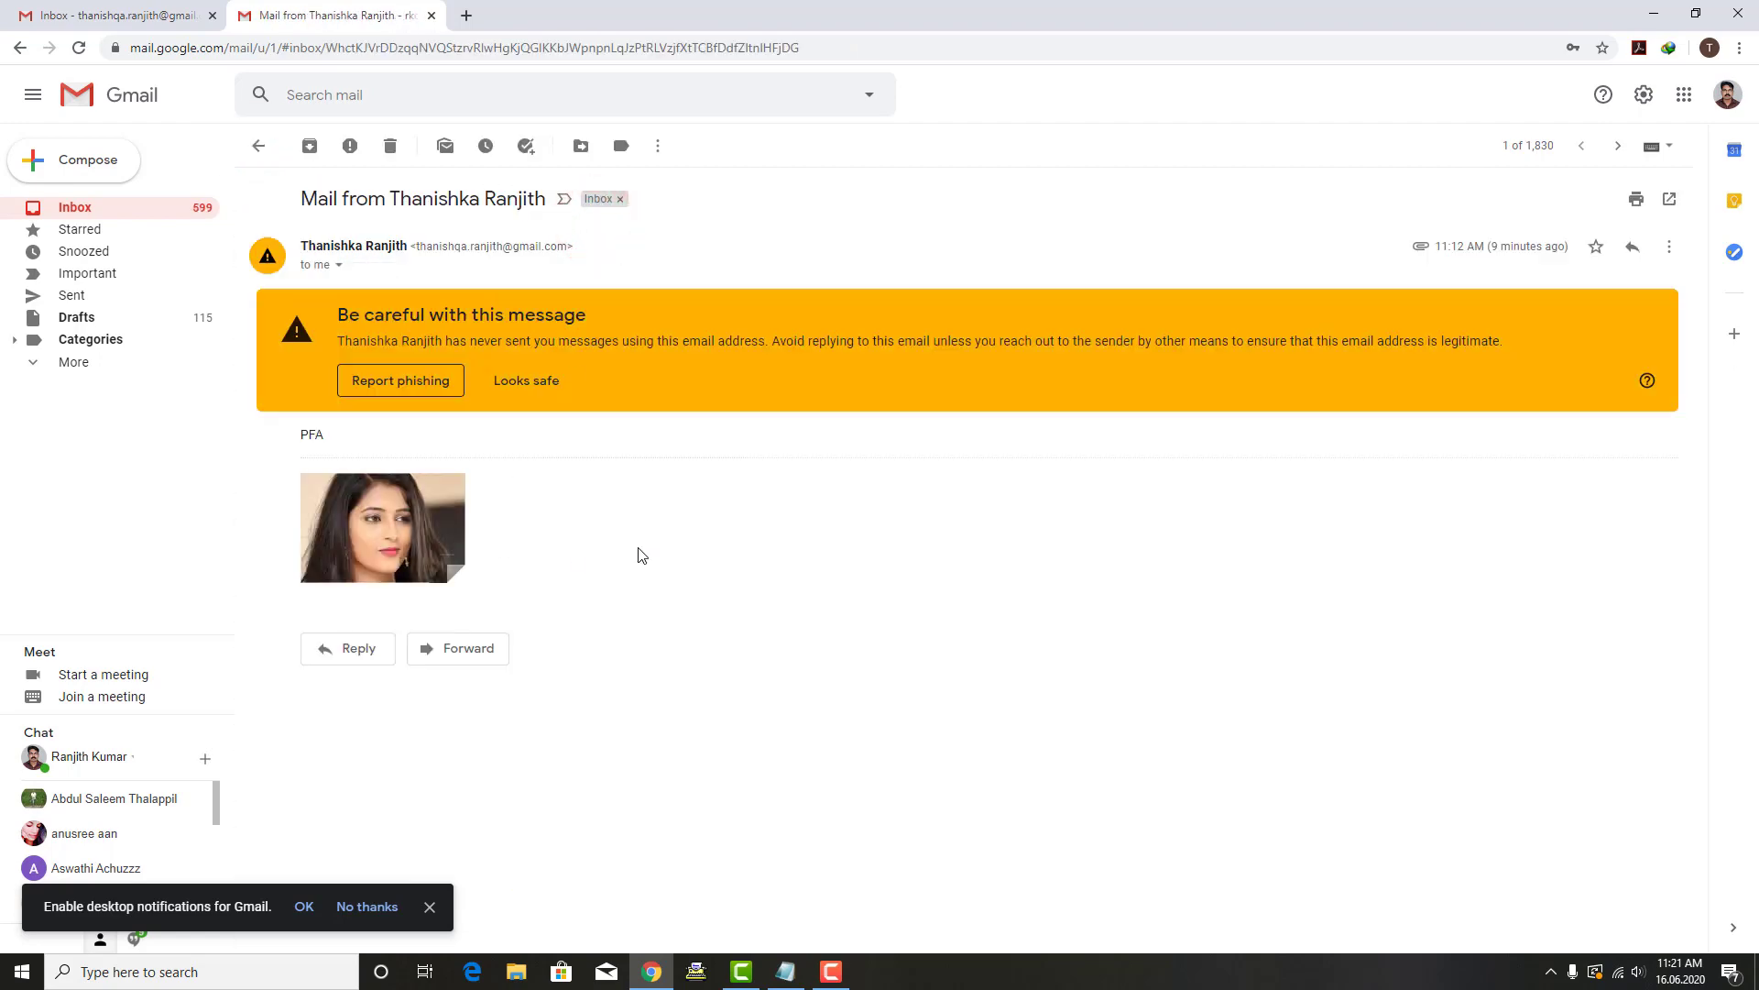
click(258, 145)
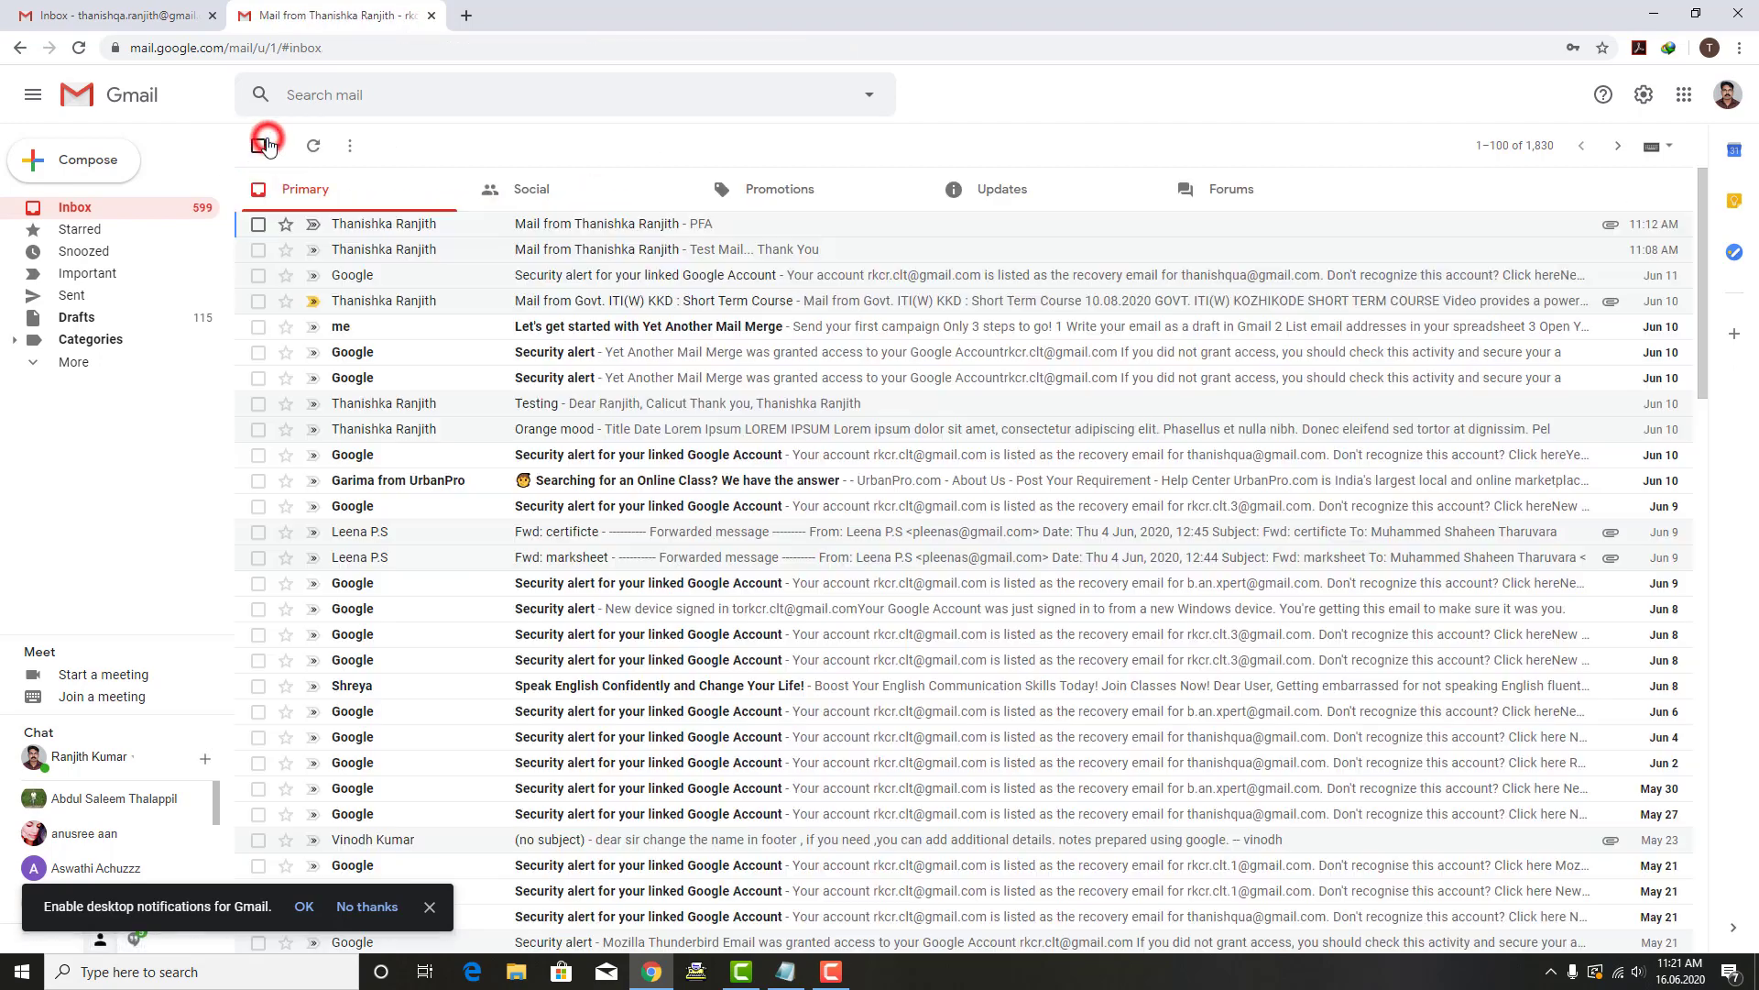
Step: Compose a new message and partly type the first account owner's name as recipient
click(81, 166)
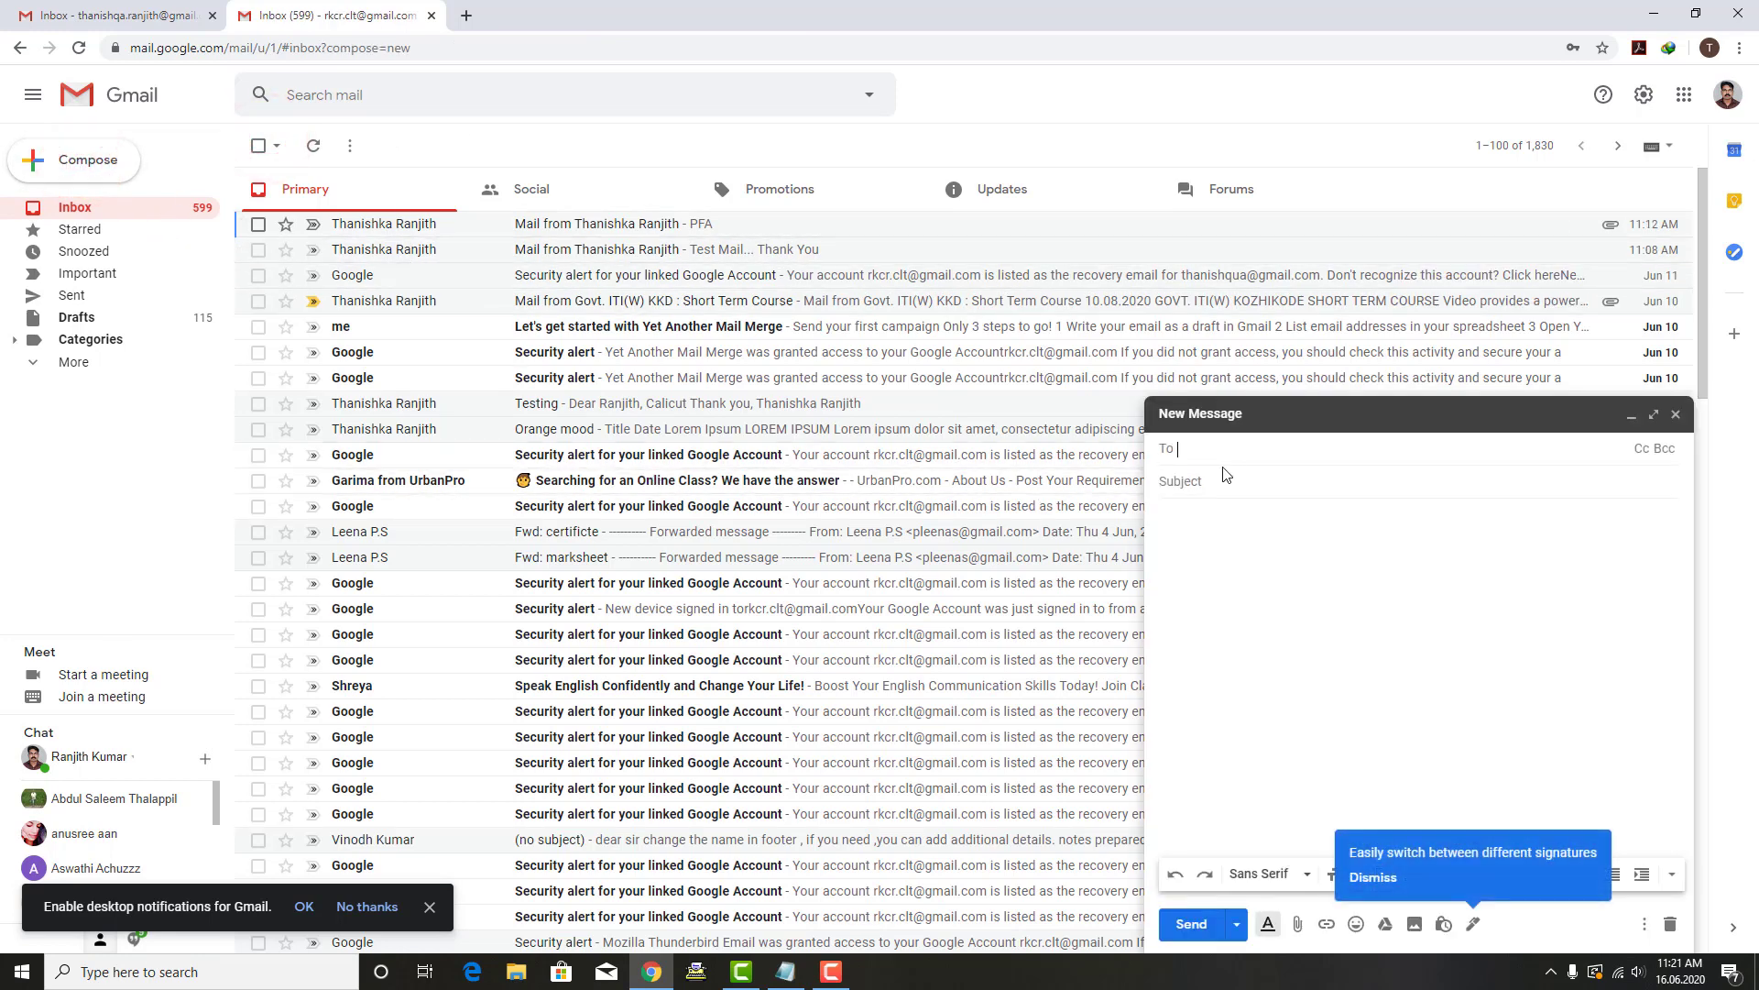
text(thani)
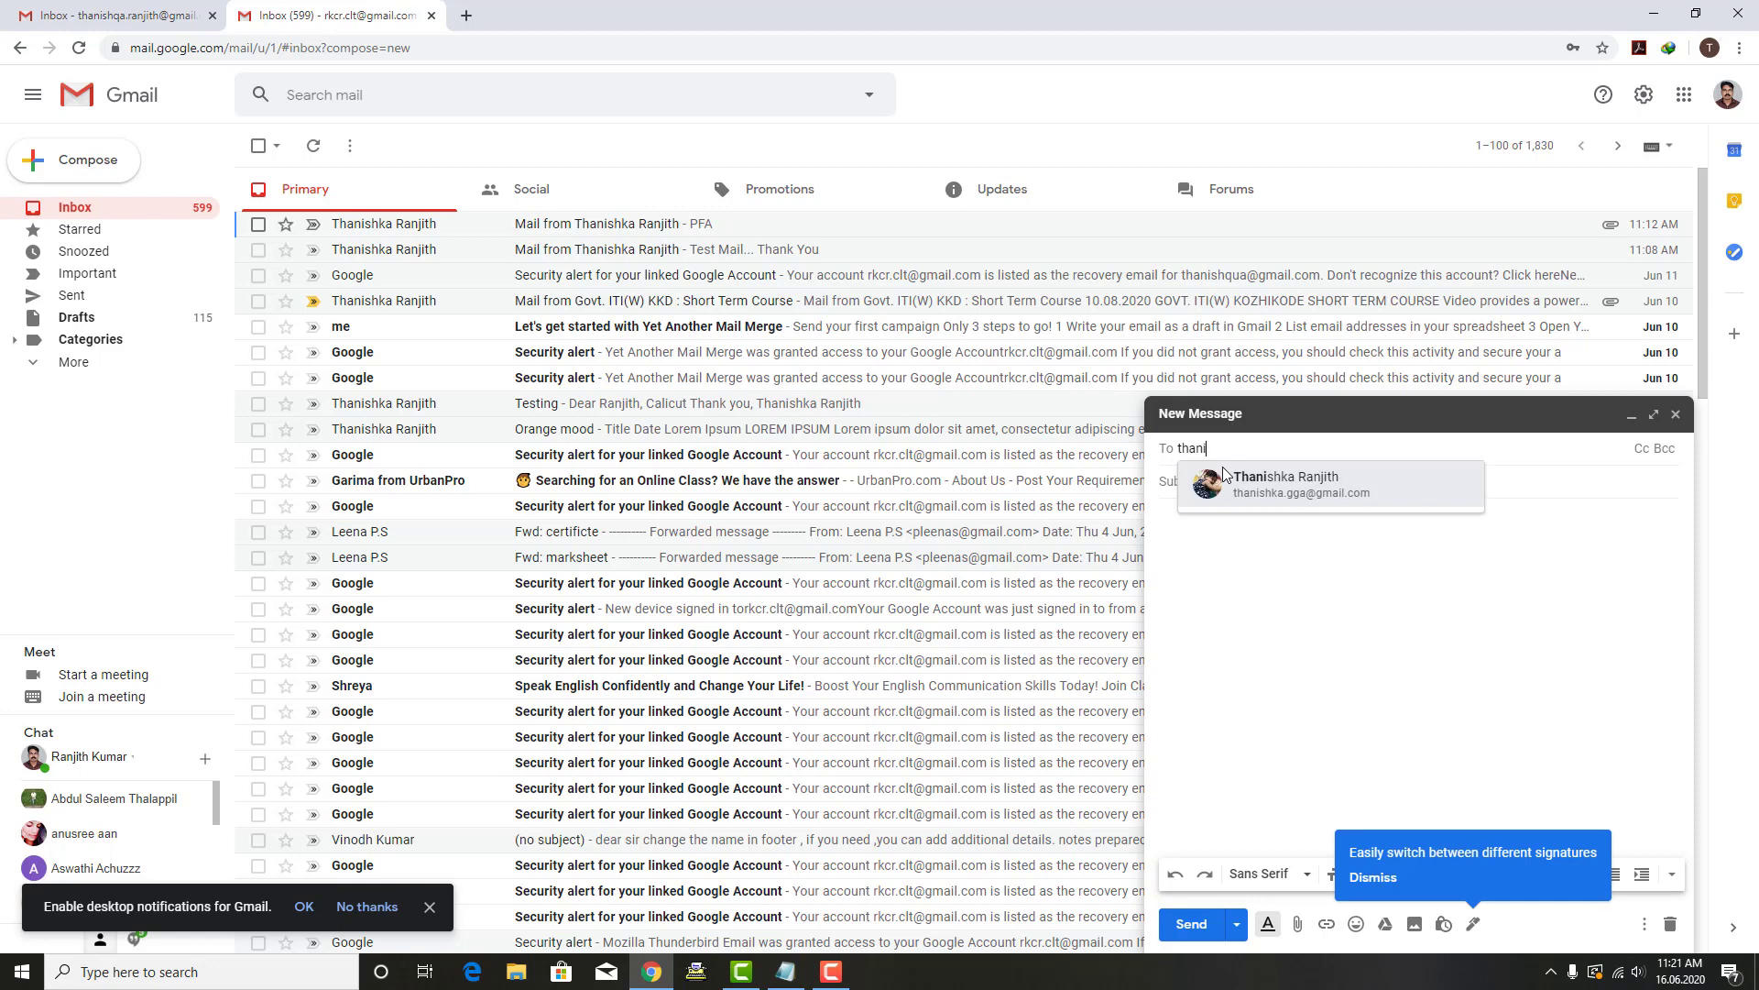
mouse_move(1226, 473)
text(sh)
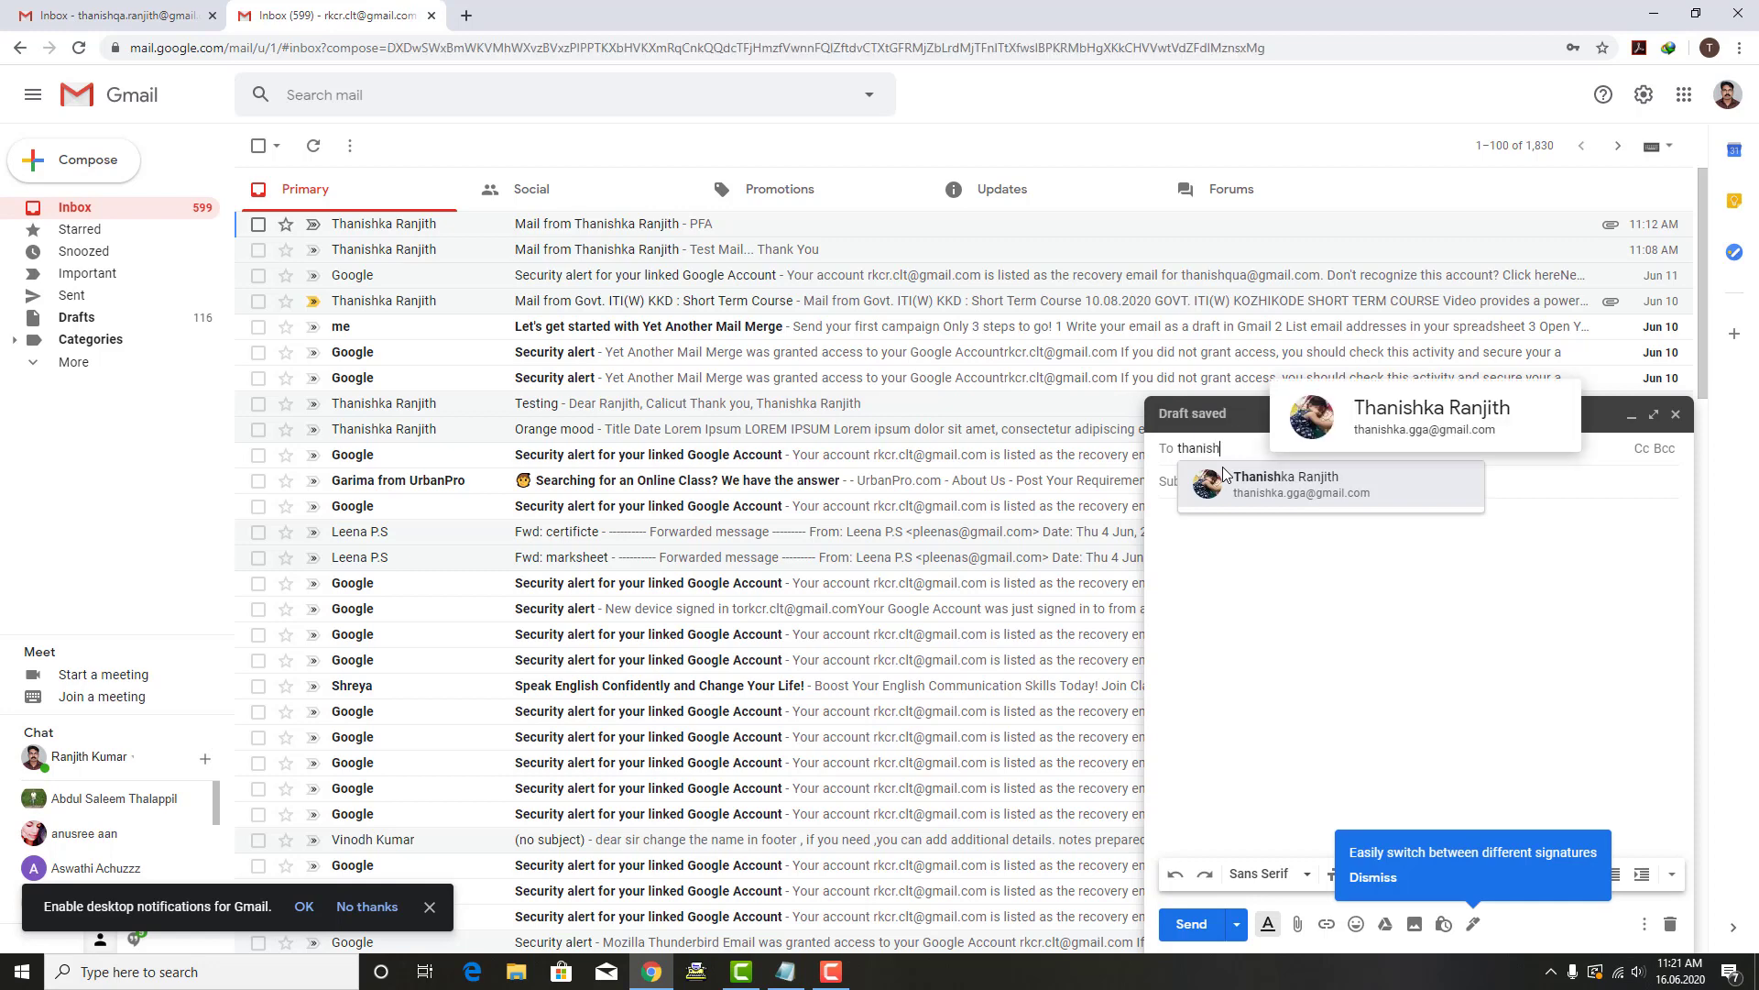